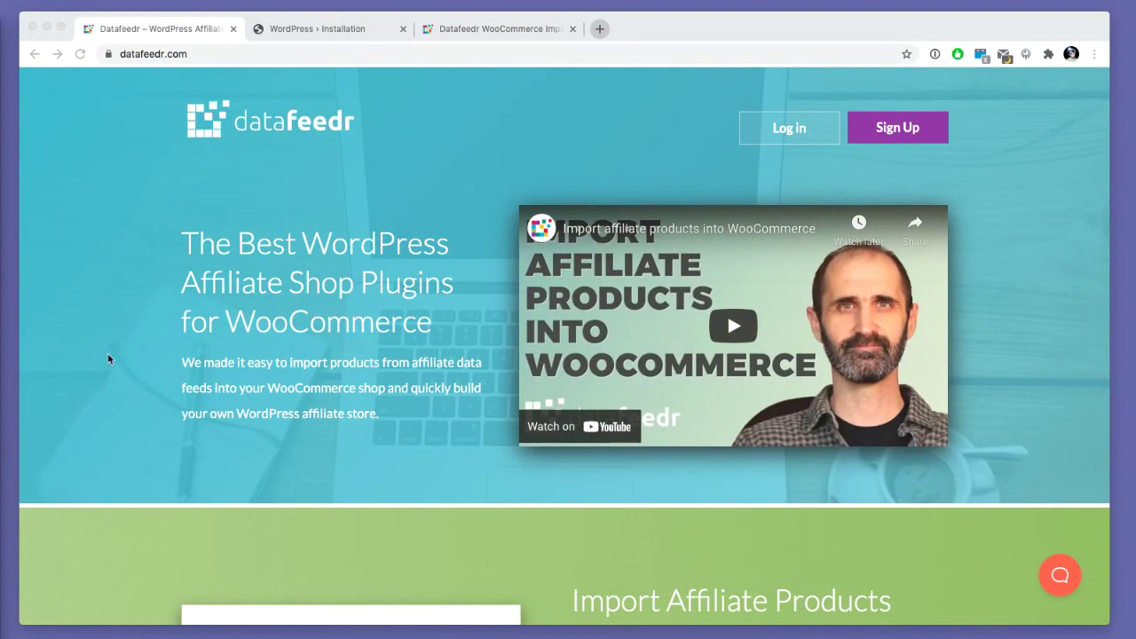
- Close the Datafeedr tab and choose English (United States) as the install language
{"action": "left_click", "coordinate": [165, 207]}
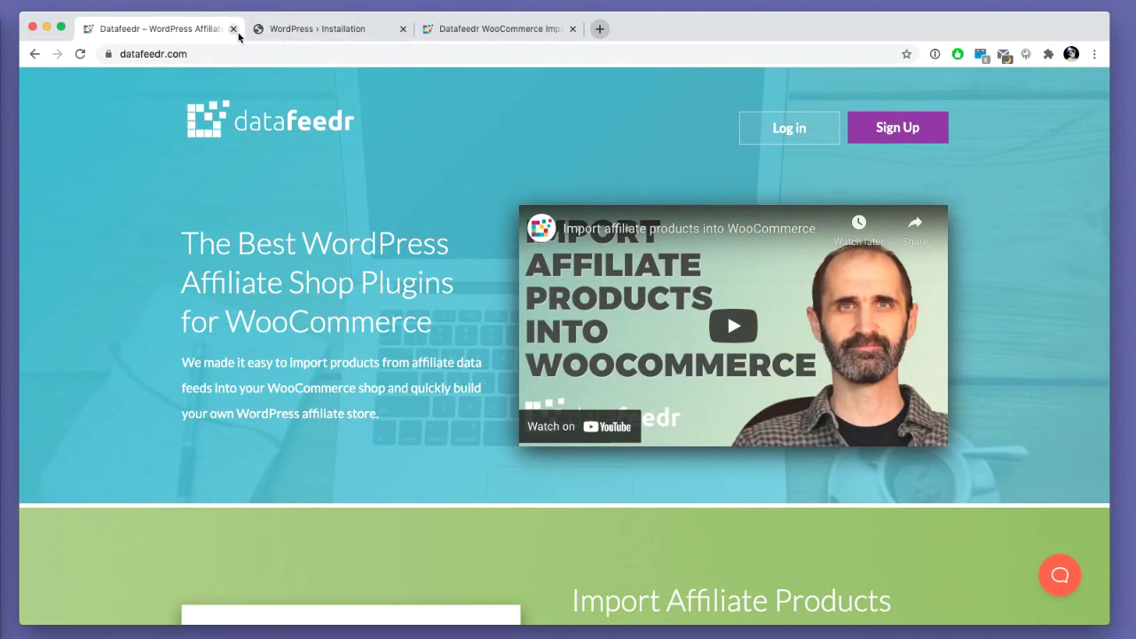
{"action": "left_click", "coordinate": [236, 28]}
{"action": "left_click", "coordinate": [639, 551]}
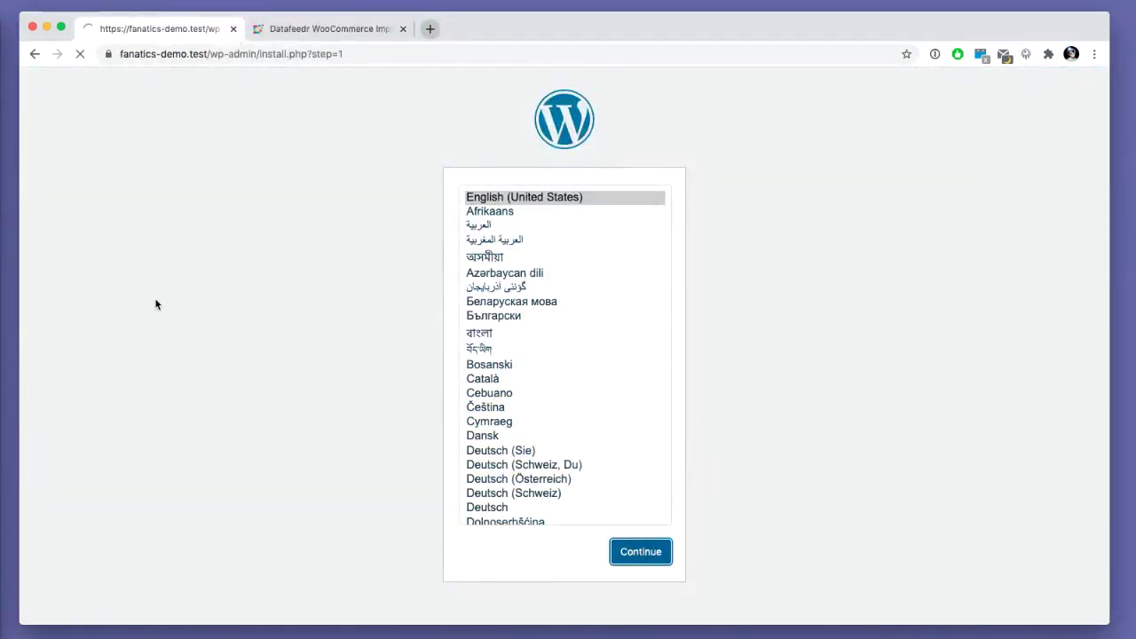
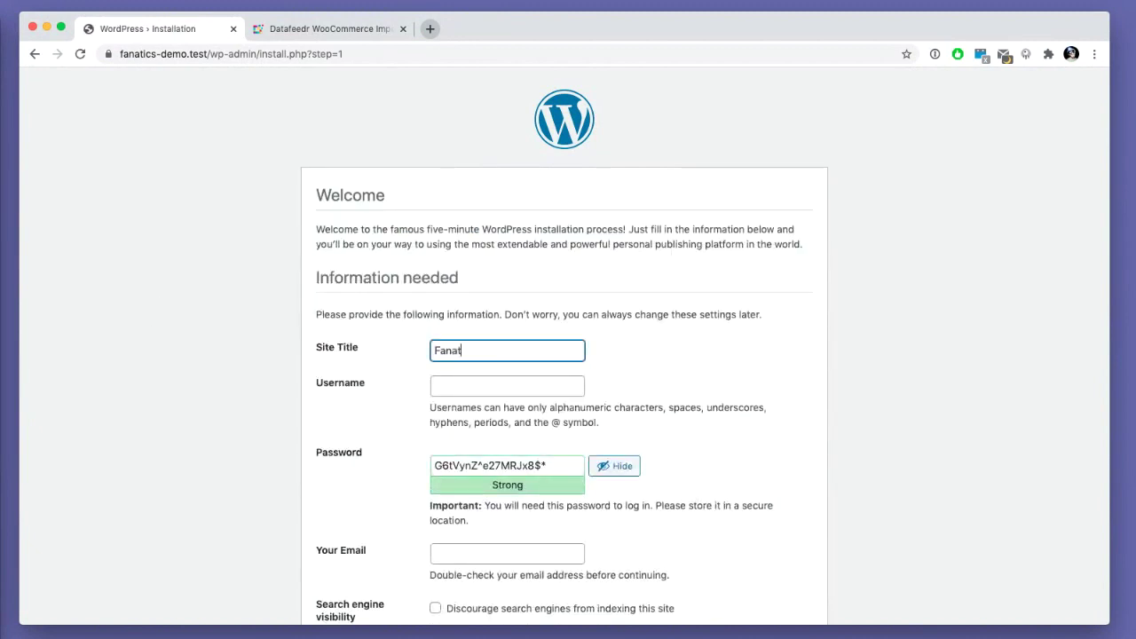
- Install the site titled 'Fanatics Demo' with an admin username, confirmed weak password and admin email
{"action": "key", "text": "Tab"}
{"action": "key", "text": "Tab"}
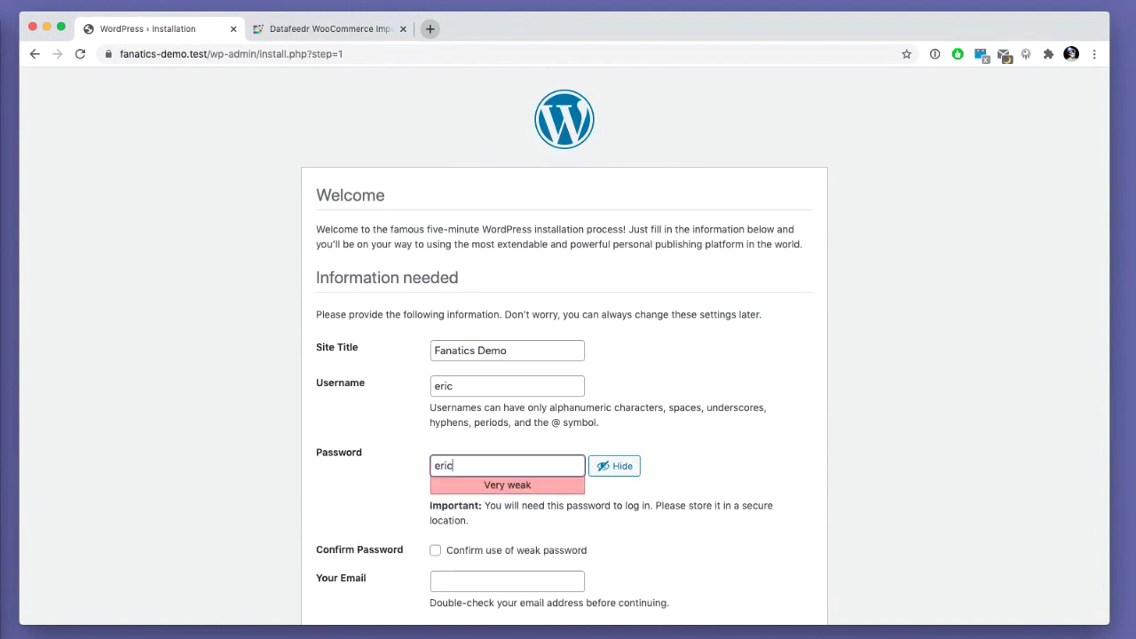
{"action": "scroll", "coordinate": [433, 414], "scroll_direction": "down", "scroll_amount": 3}
{"action": "left_click", "coordinate": [435, 430]}
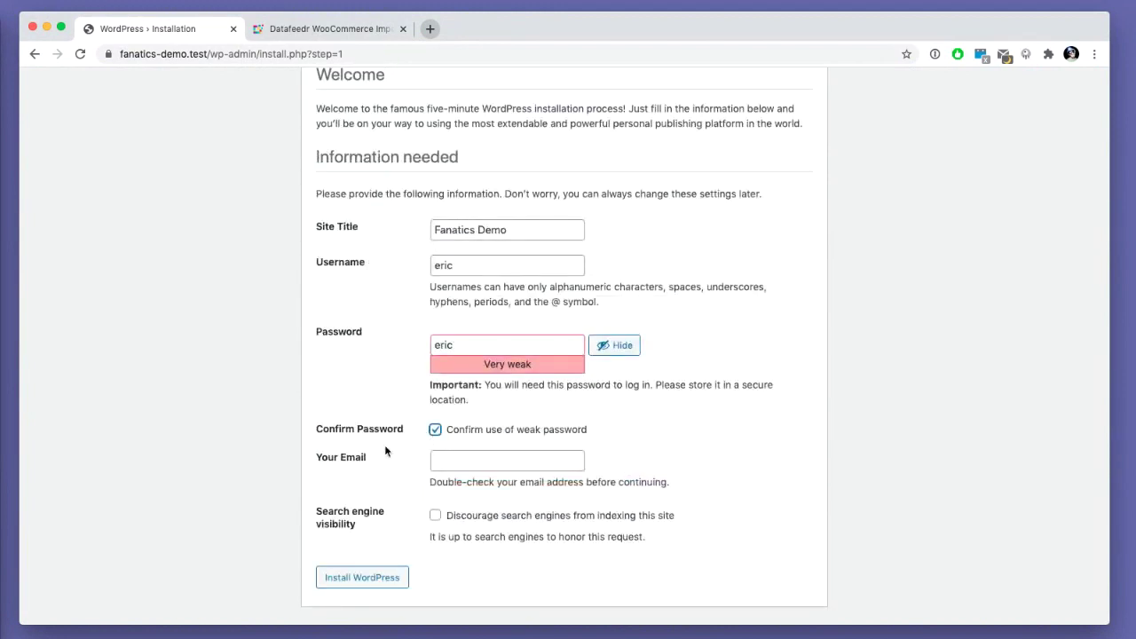
{"action": "left_click", "coordinate": [514, 459]}
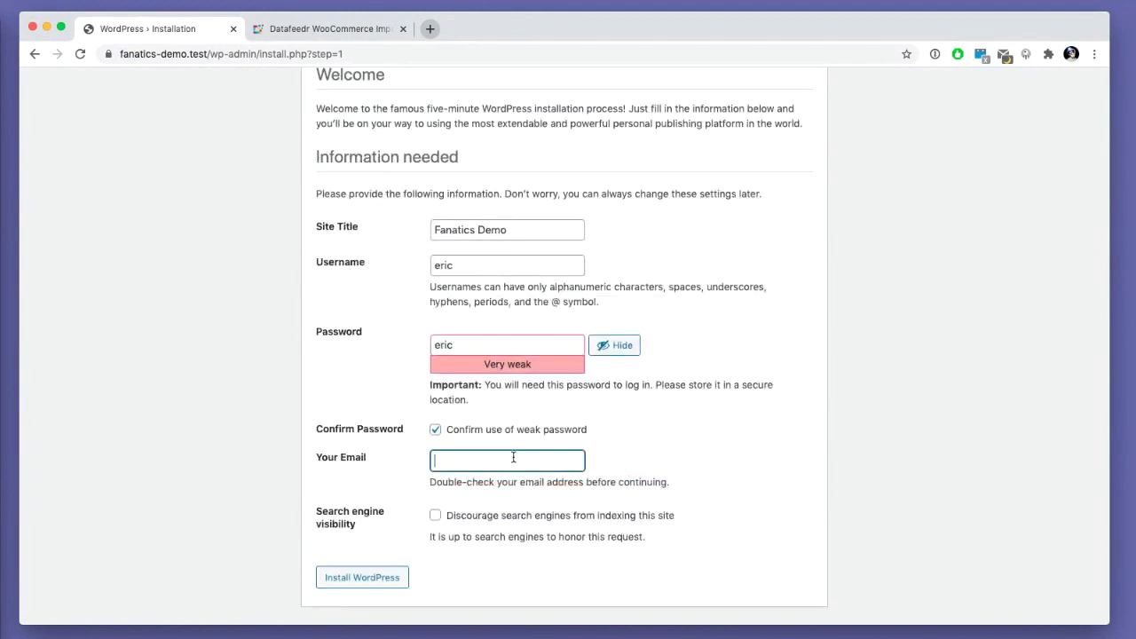
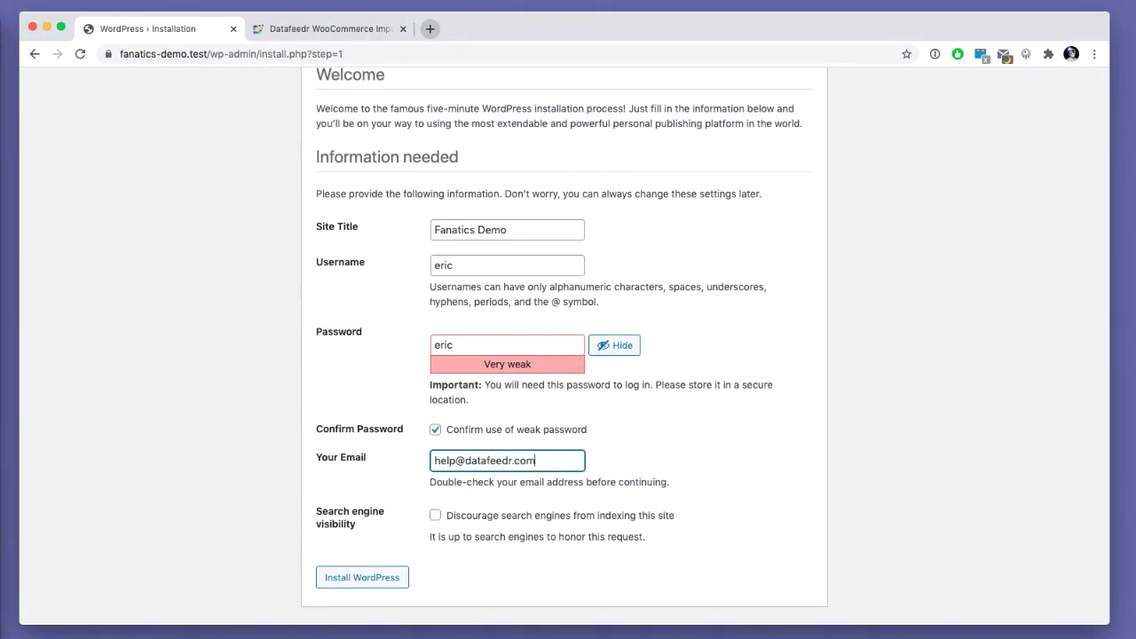
{"action": "left_click", "coordinate": [347, 582]}
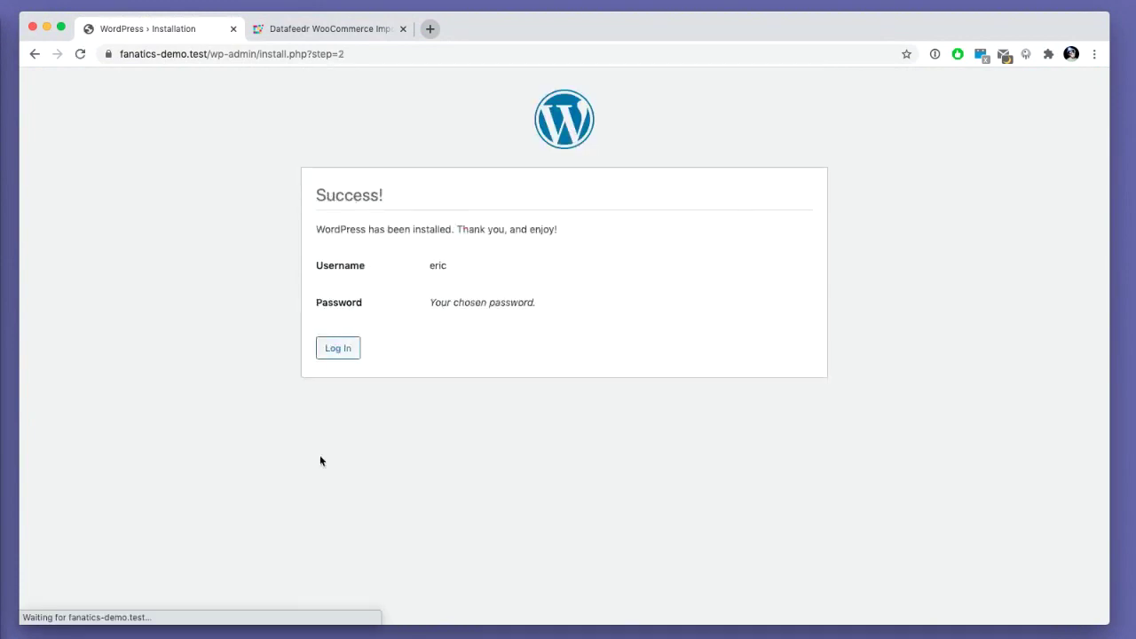
- Log in to the new site with the admin credentials, keeping Remember Me ticked
{"action": "left_click", "coordinate": [340, 346]}
{"action": "type", "text": "eri"}
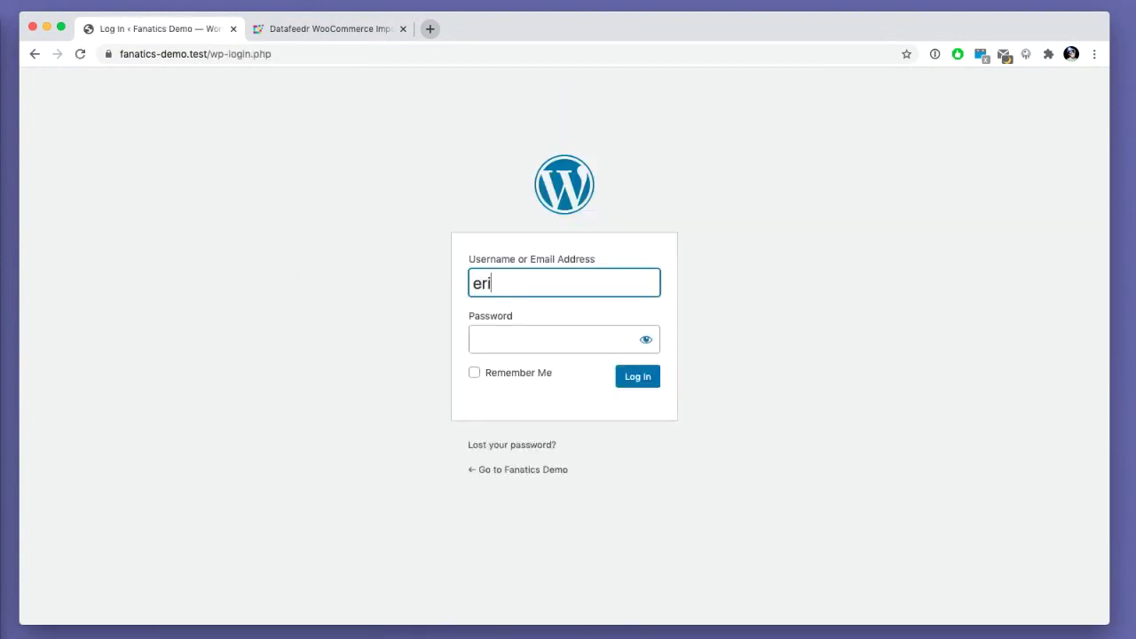
{"action": "type", "text": "c"}
{"action": "key", "text": "Tab"}
{"action": "type", "text": "••••"}
{"action": "left_click", "coordinate": [535, 373]}
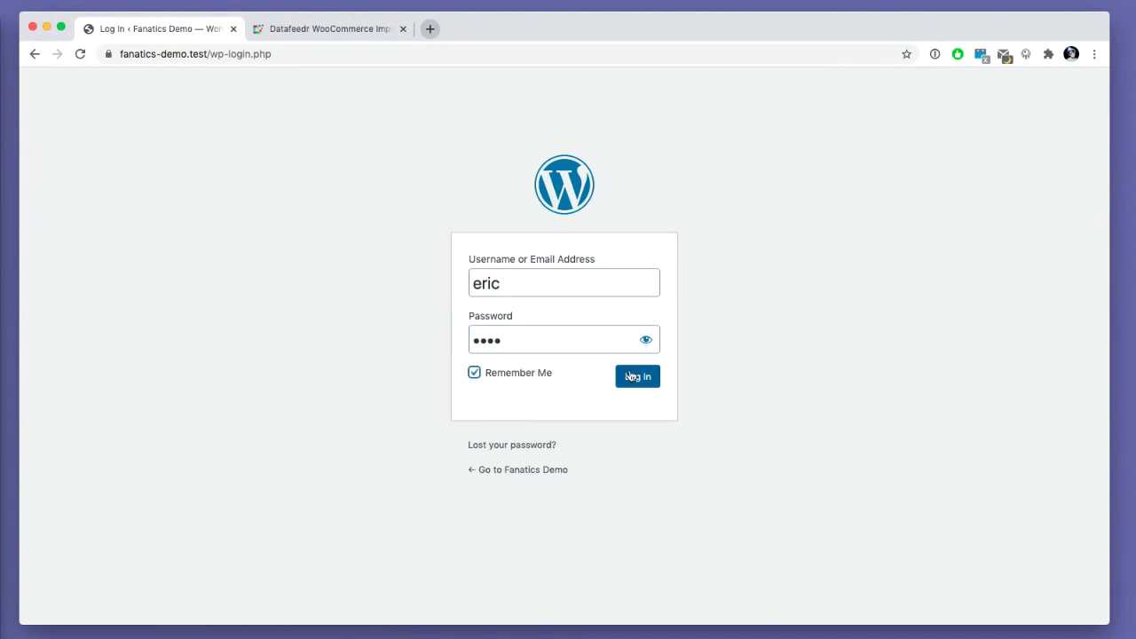
{"action": "left_click", "coordinate": [630, 376]}
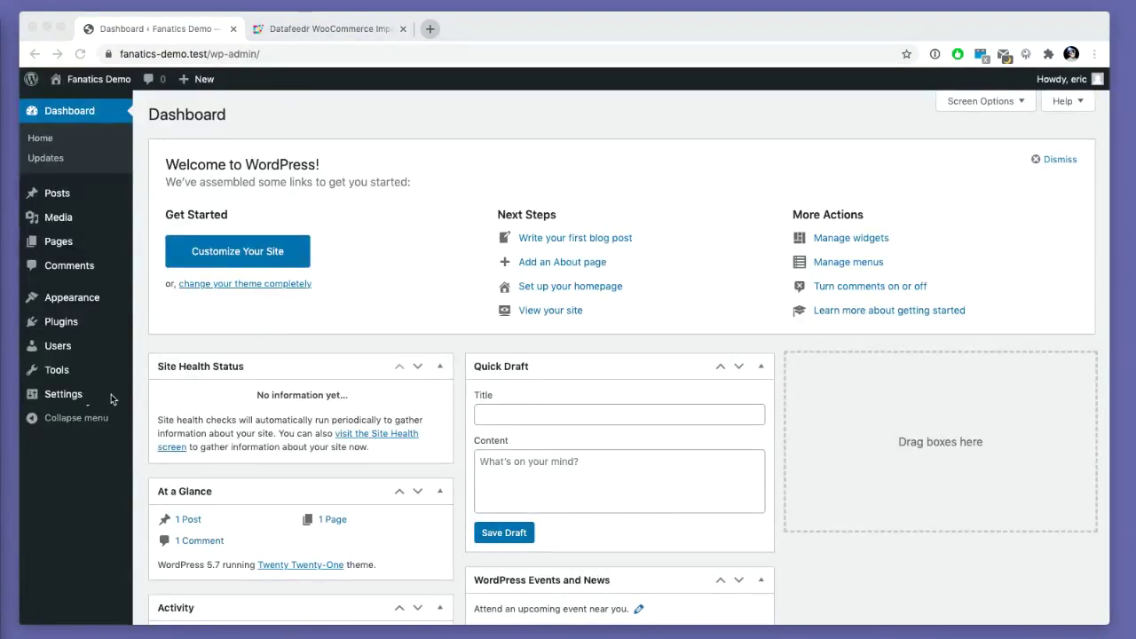
- Set the site timezone to Toronto in General Settings and save
{"action": "left_click", "coordinate": [78, 395]}
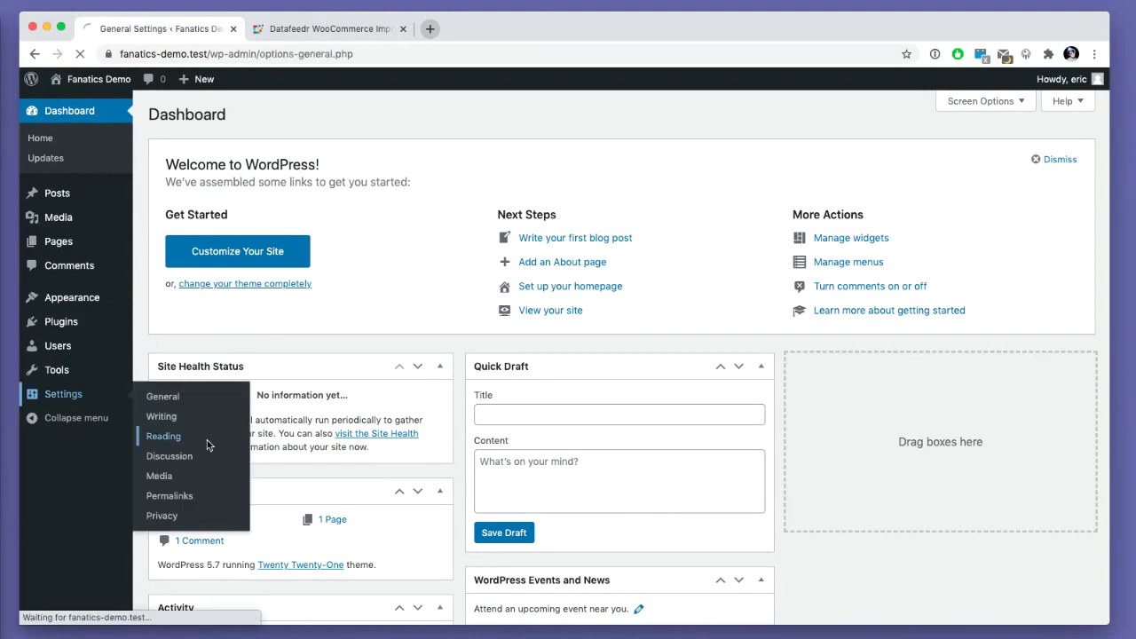
{"action": "left_click", "coordinate": [336, 565]}
{"action": "scroll", "coordinate": [339, 573], "scroll_direction": "up", "scroll_amount": 10}
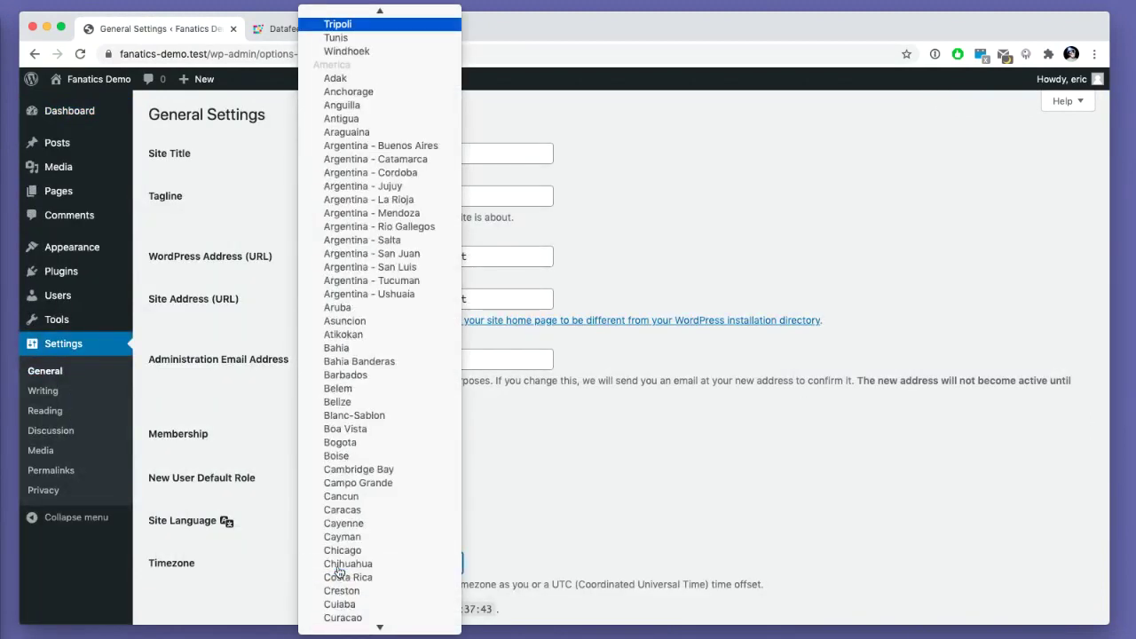
{"action": "type", "text": "toronto"}
{"action": "key", "text": "Return"}
{"action": "scroll", "coordinate": [190, 568], "scroll_direction": "down", "scroll_amount": 5}
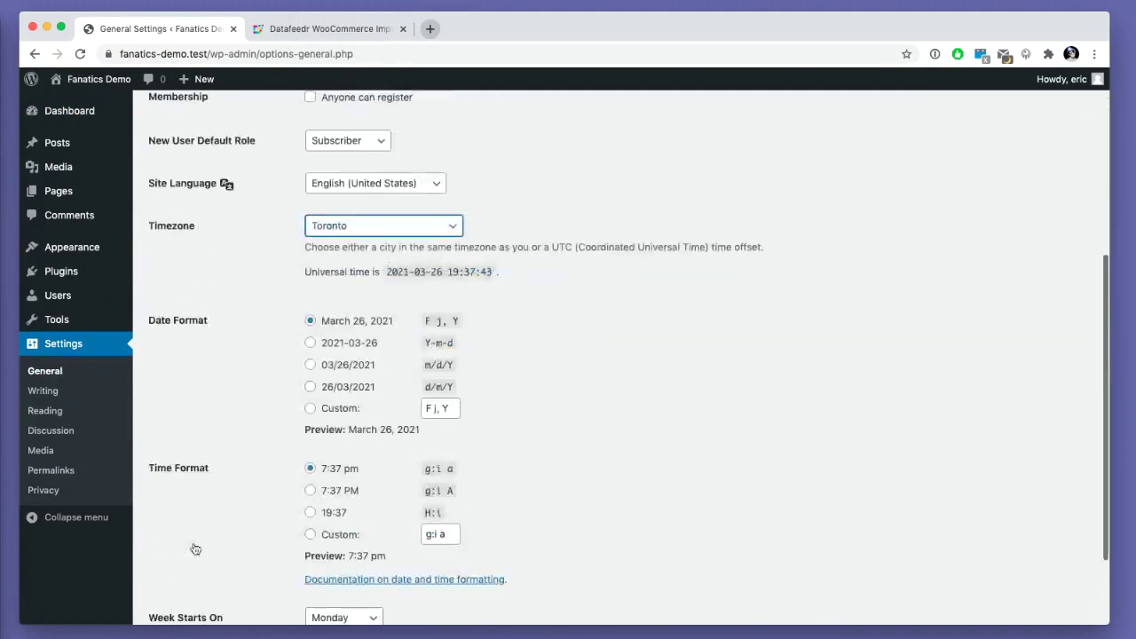
{"action": "scroll", "coordinate": [195, 549], "scroll_direction": "down", "scroll_amount": 3}
{"action": "left_click", "coordinate": [185, 547]}
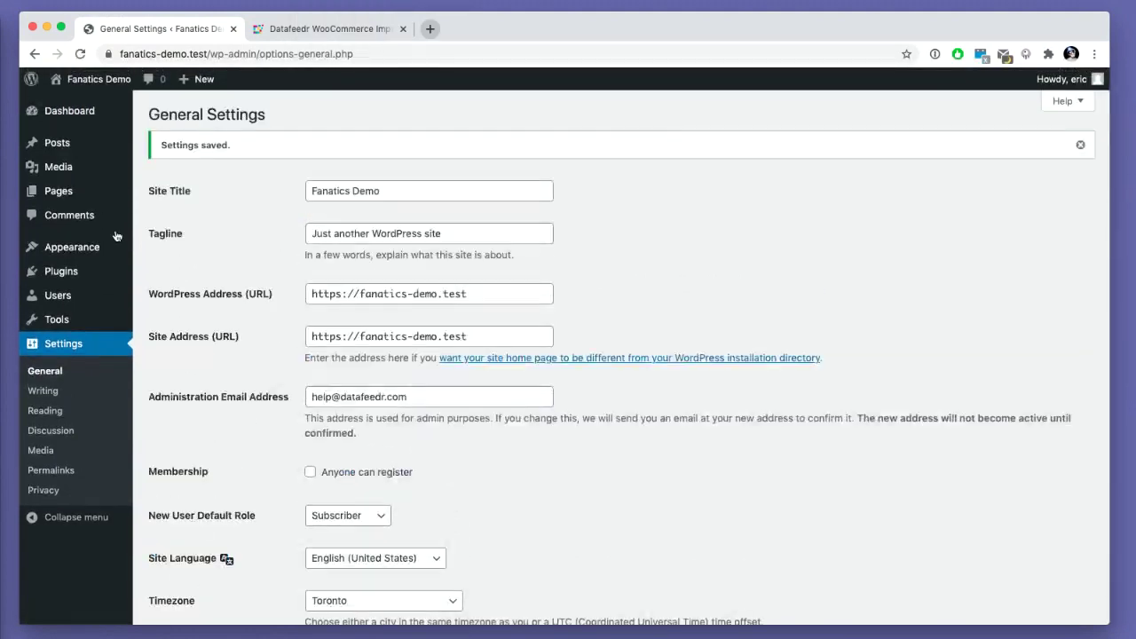
- Switch the permalinks to the Post name structure and save
{"action": "left_click", "coordinate": [62, 471]}
{"action": "left_click", "coordinate": [70, 470]}
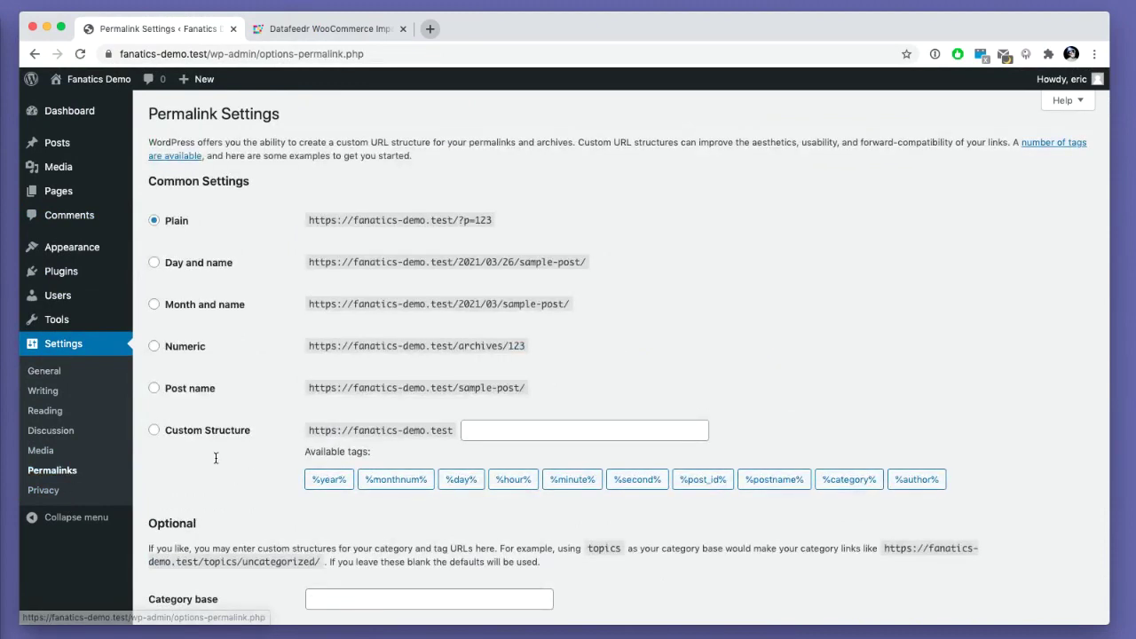
{"action": "scroll", "coordinate": [216, 458], "scroll_direction": "down", "scroll_amount": 4}
{"action": "left_click", "coordinate": [200, 223]}
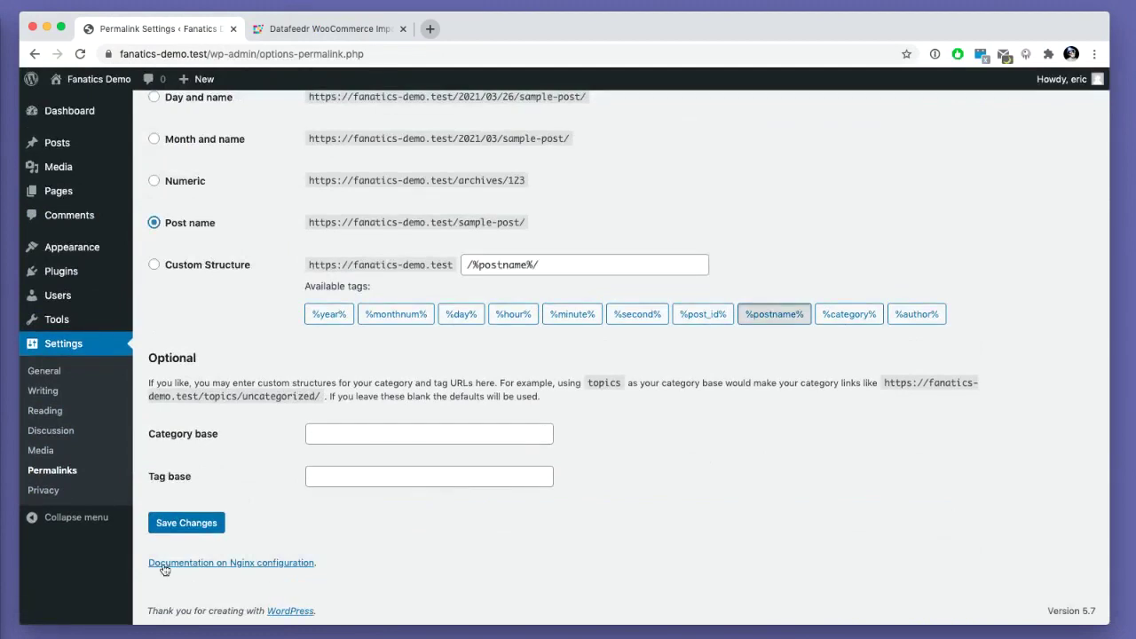
{"action": "left_click", "coordinate": [187, 523]}
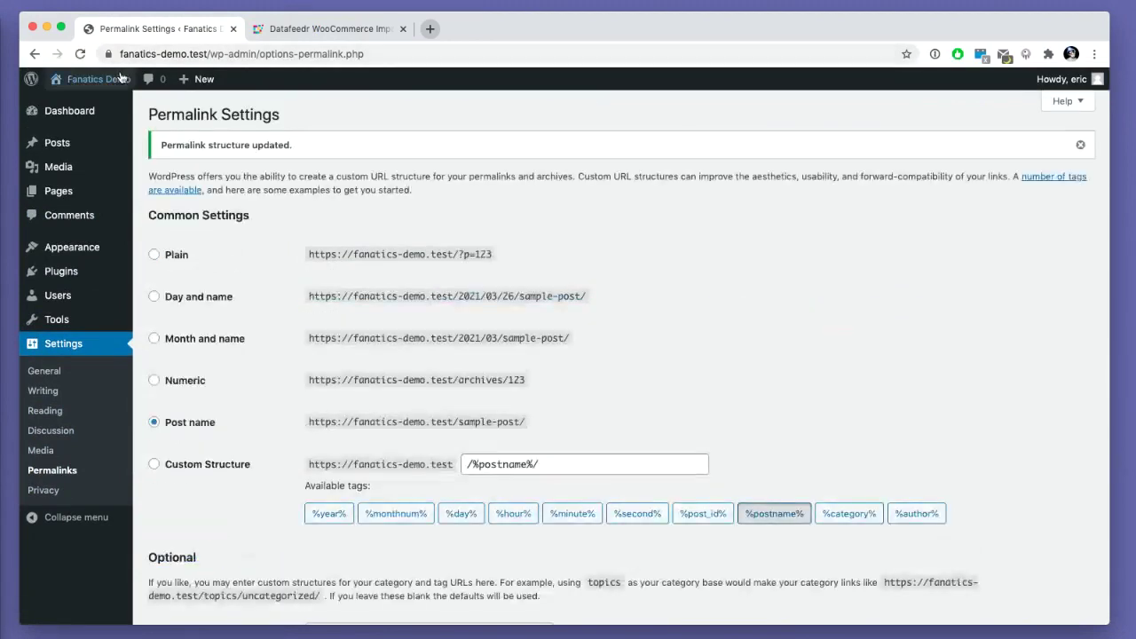
- Preview the live site in a new tab, then close it
{"action": "left_click", "coordinate": [107, 103], "text": "super"}
{"action": "left_click", "coordinate": [329, 28]}
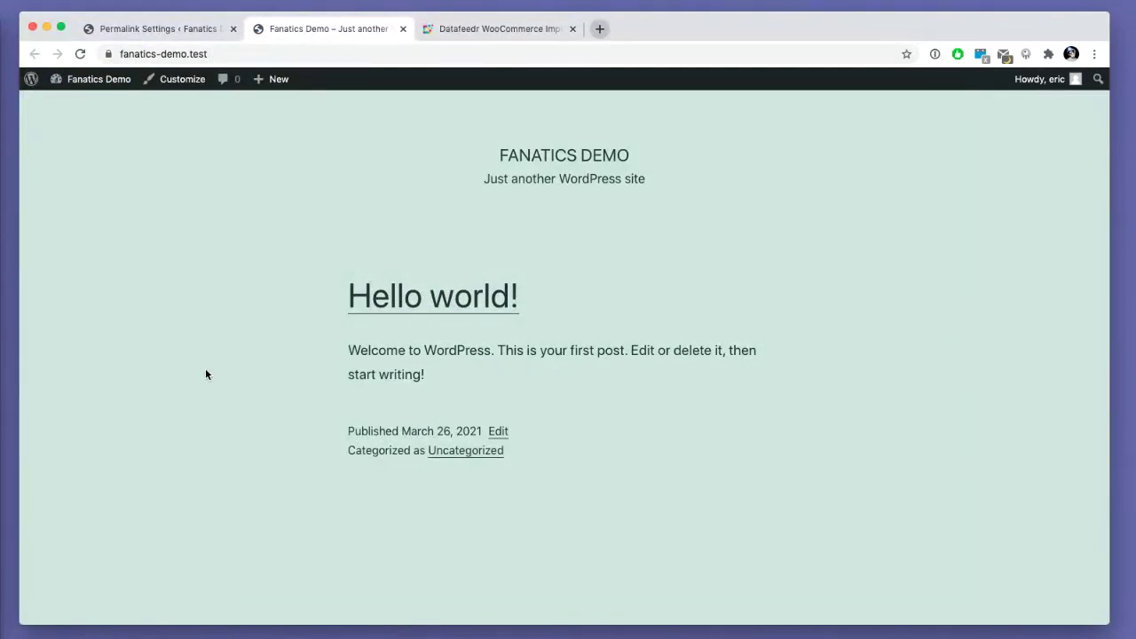
{"action": "key", "text": "super+w"}
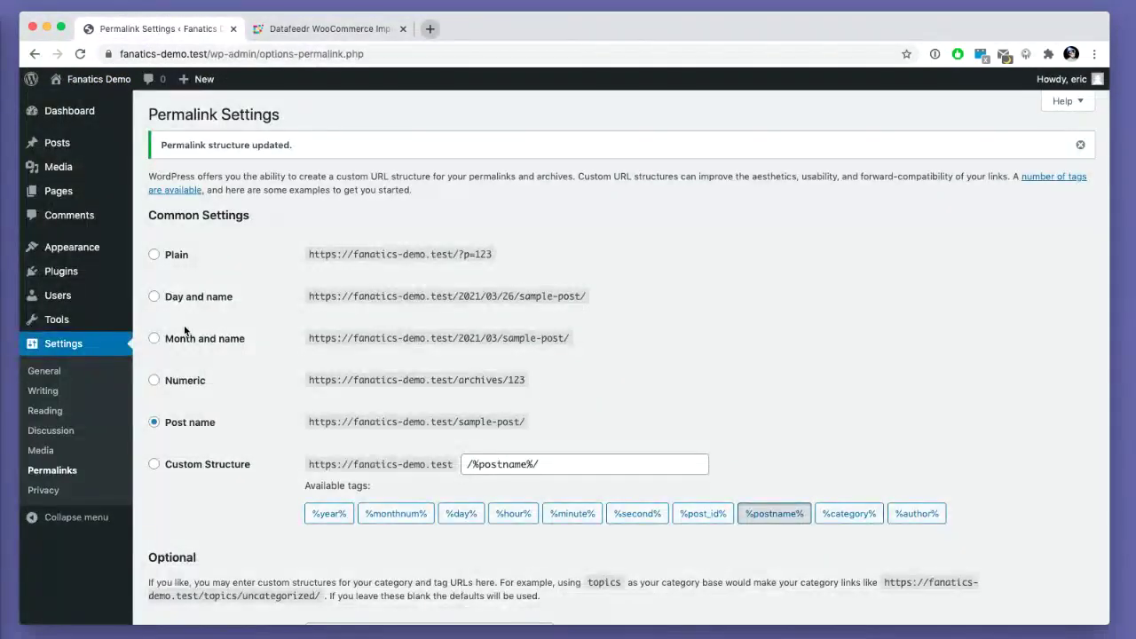
- Activate WooCommerce, skip the store details, decline usage tracking and dismiss the welcome message
{"action": "left_click", "coordinate": [80, 272]}
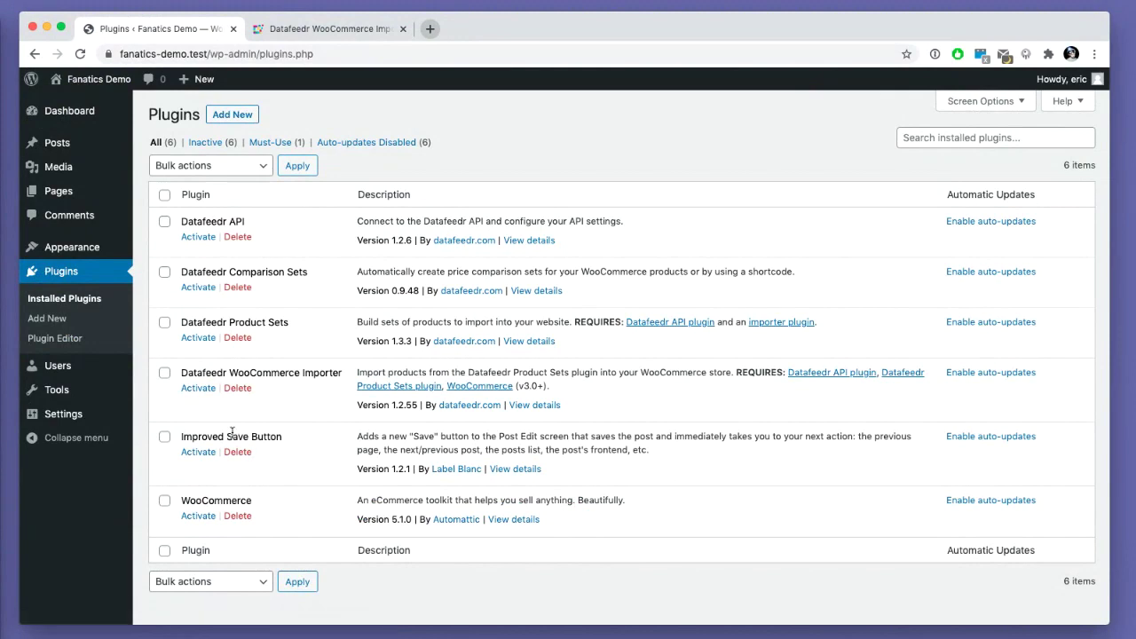
{"action": "left_click", "coordinate": [190, 518]}
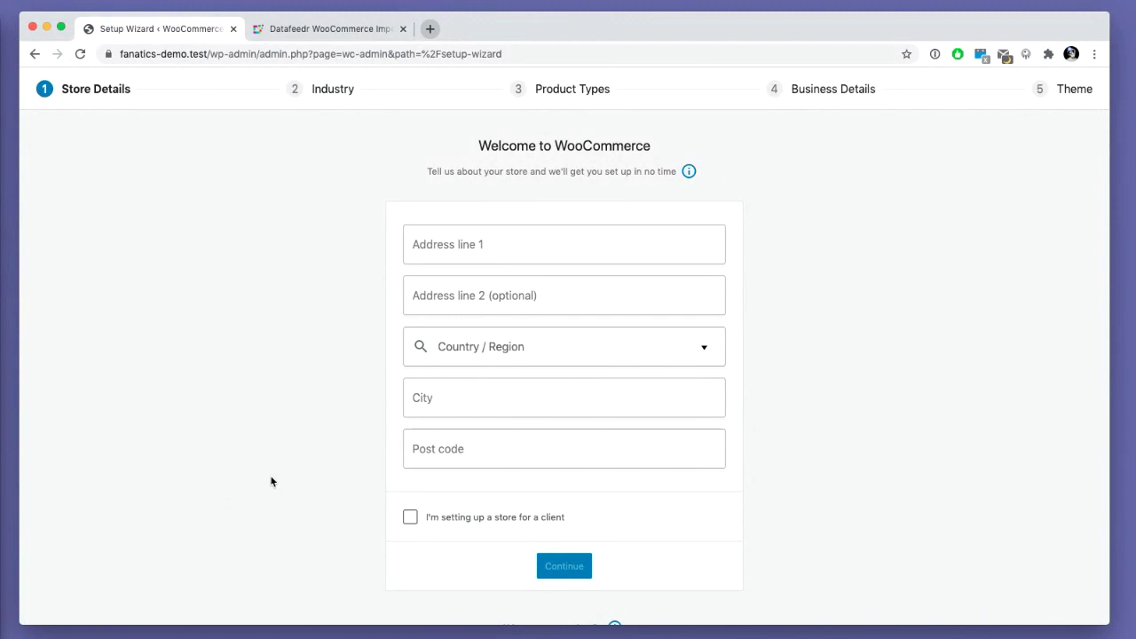
{"action": "scroll", "coordinate": [280, 477], "scroll_direction": "down", "scroll_amount": 1}
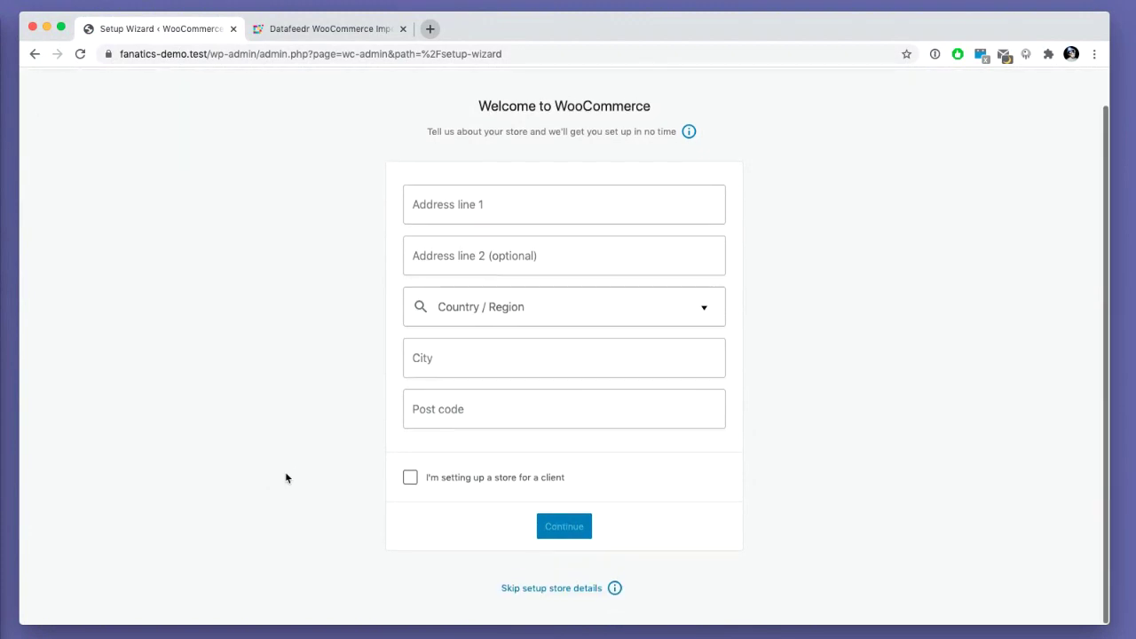
{"action": "left_click", "coordinate": [575, 589]}
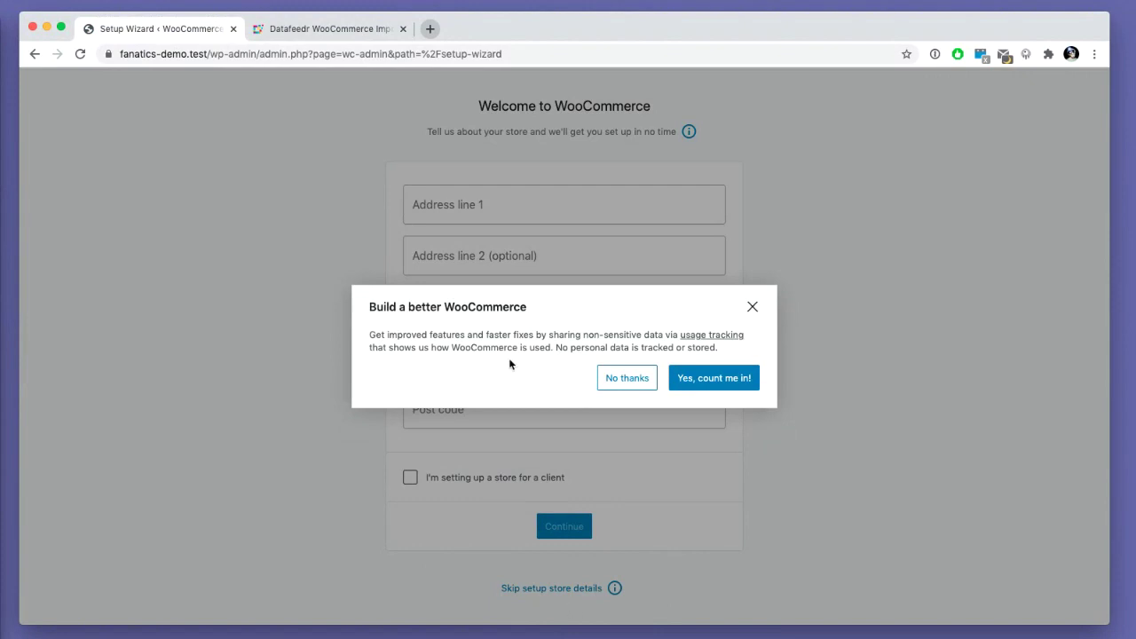
{"action": "left_click", "coordinate": [610, 381]}
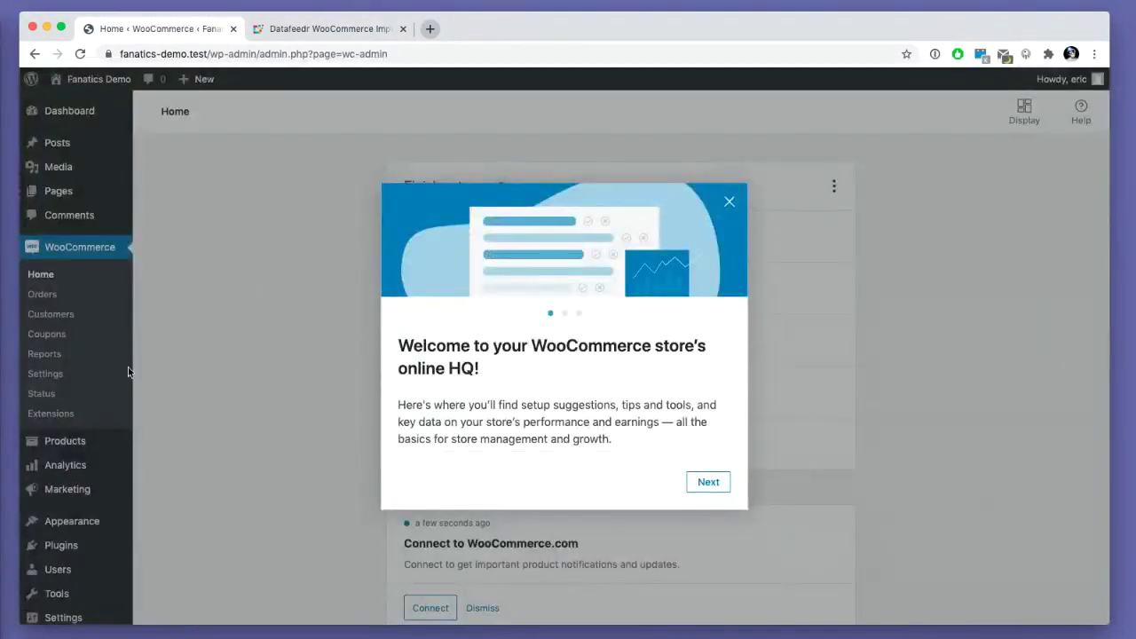
{"action": "left_click", "coordinate": [128, 371]}
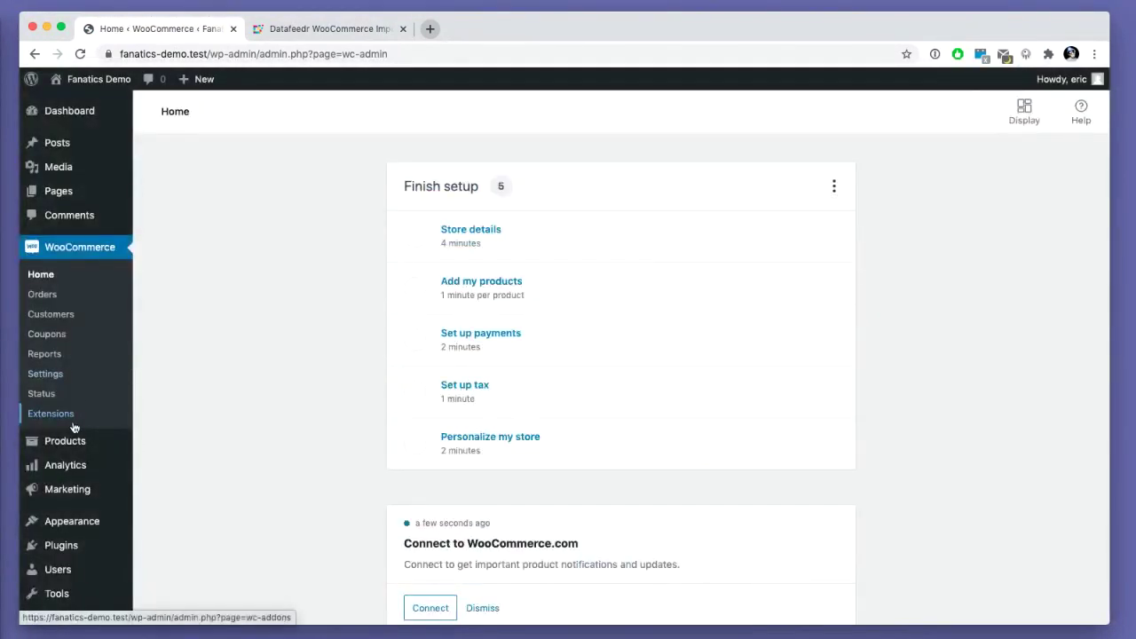
- Run the WooCommerce Create pages tool to add the missing store pages
{"action": "left_click", "coordinate": [76, 394]}
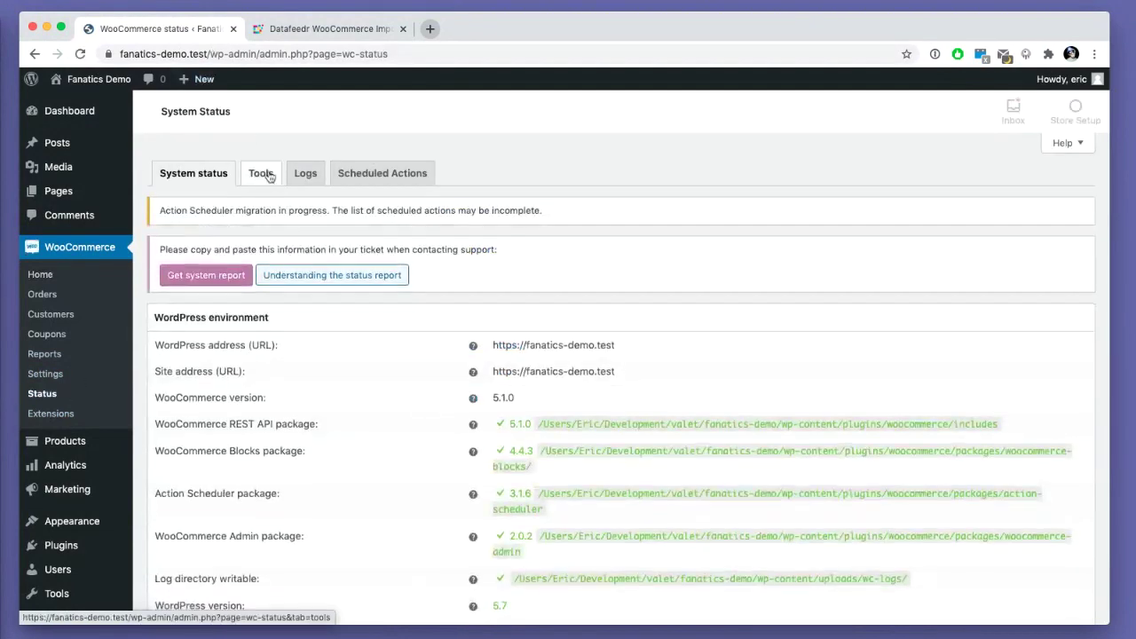
{"action": "left_click", "coordinate": [261, 173]}
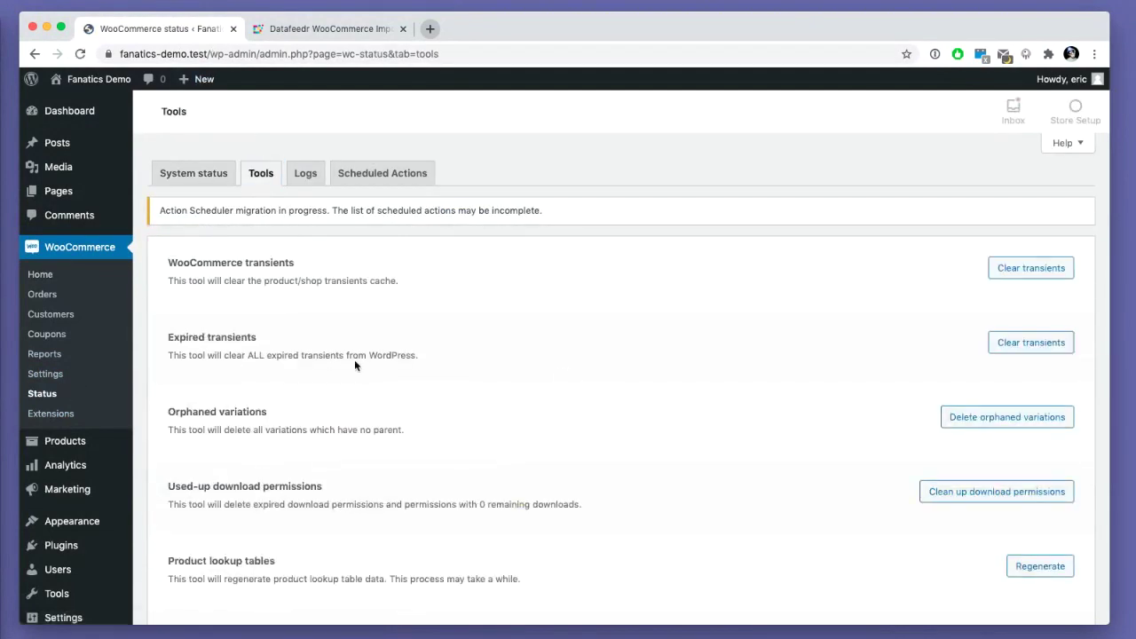
{"action": "scroll", "coordinate": [354, 362], "scroll_direction": "down", "scroll_amount": 10}
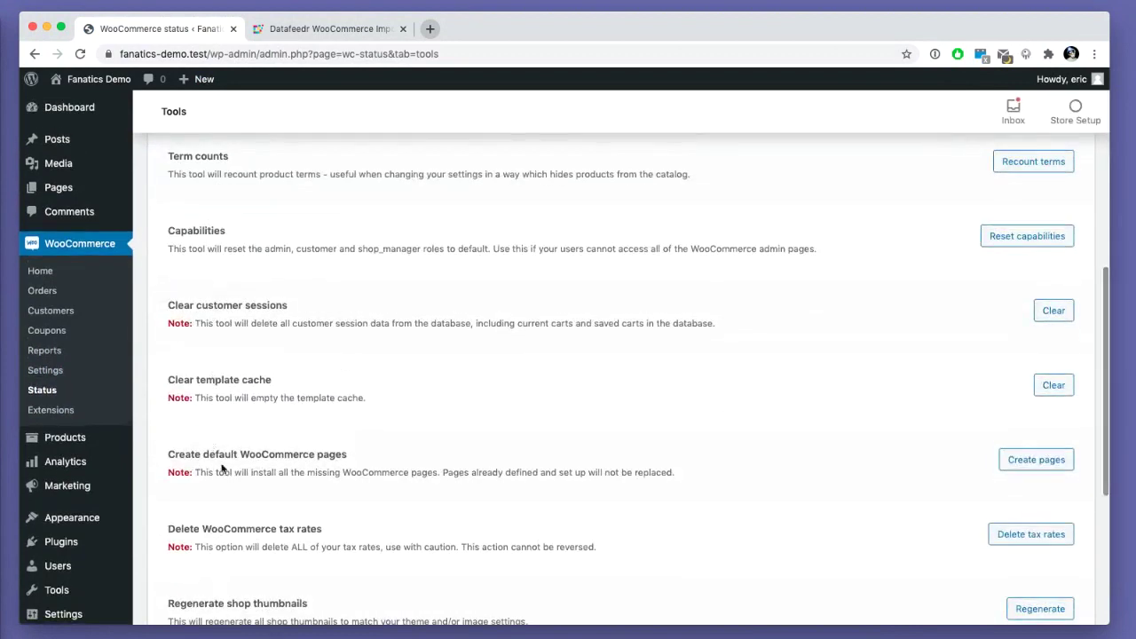
{"action": "left_click", "coordinate": [1012, 463]}
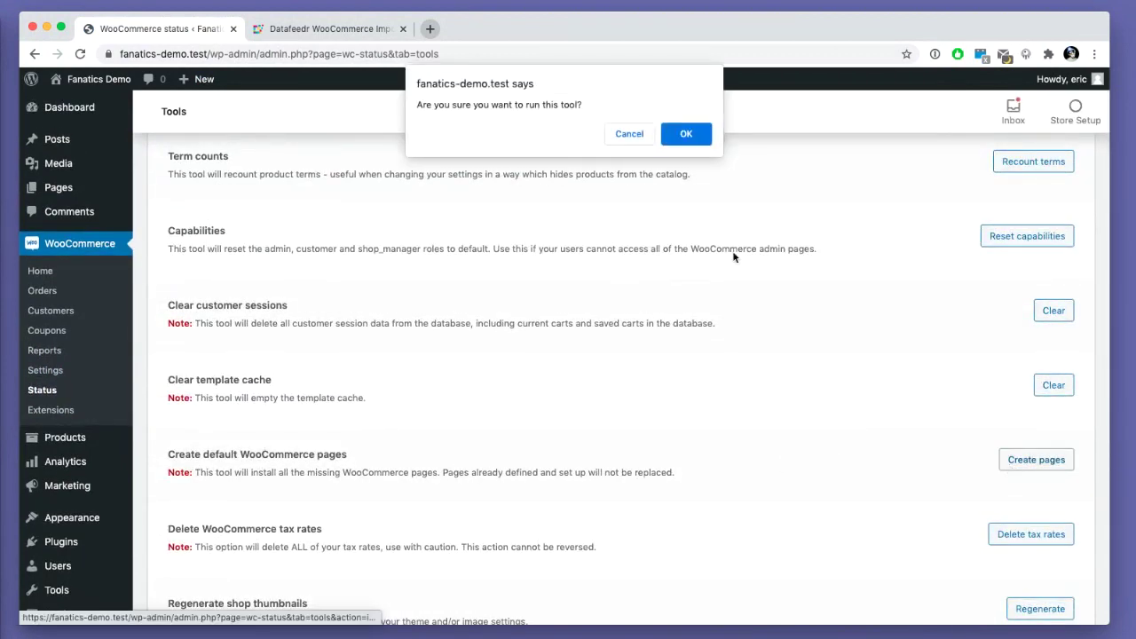
{"action": "left_click", "coordinate": [685, 135]}
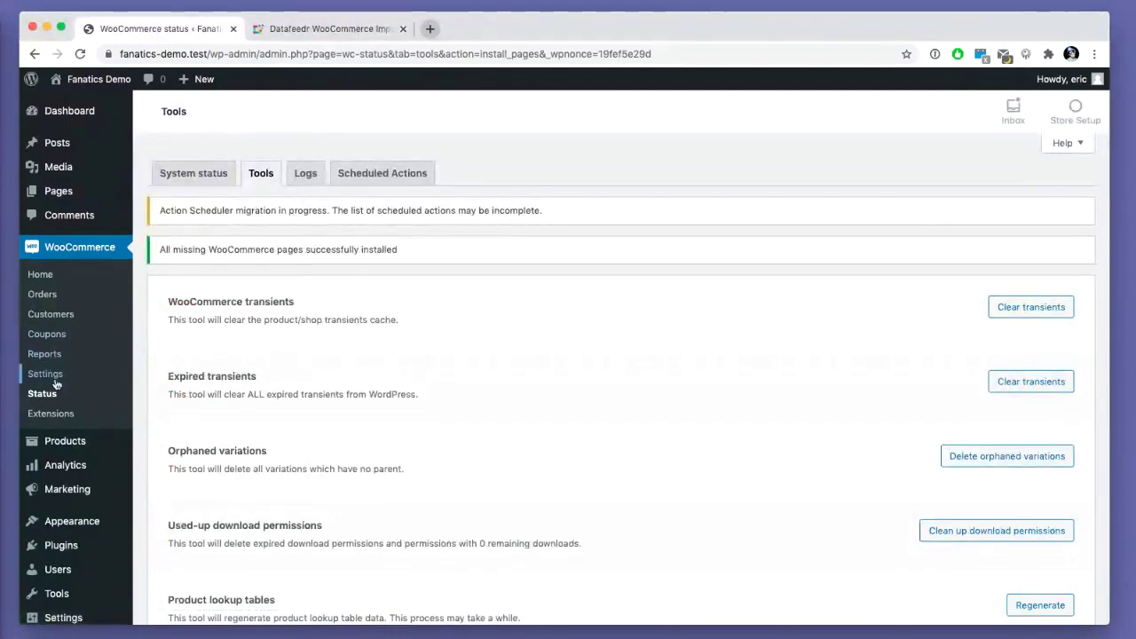
- Set the store currency to United States (US) dollar ($) and save the settings
{"action": "left_click", "coordinate": [46, 374]}
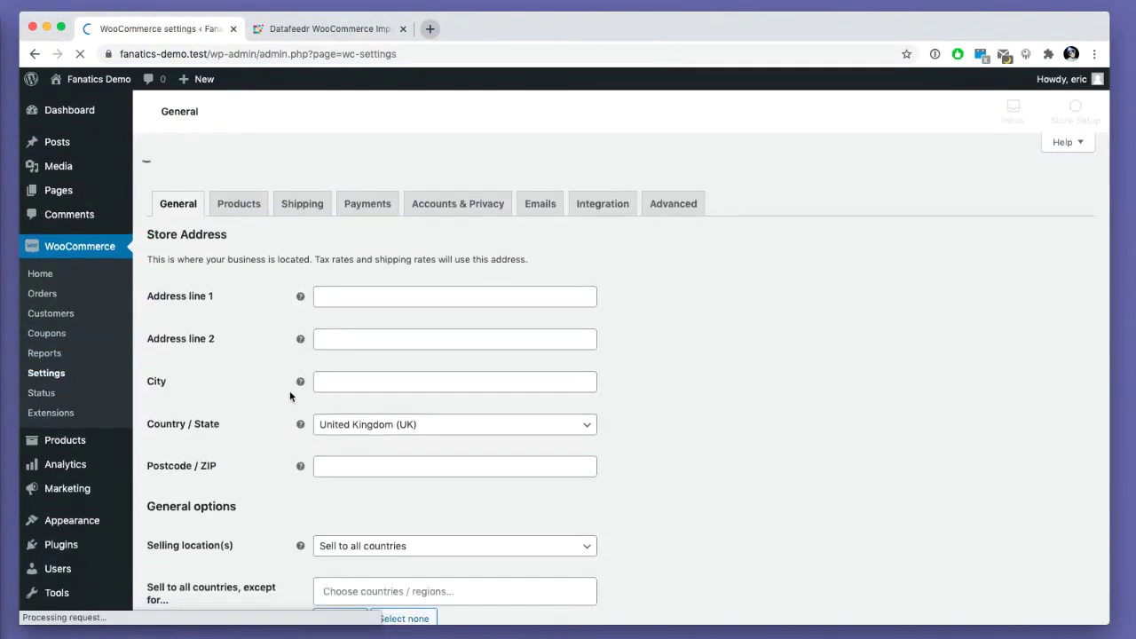
{"action": "scroll", "coordinate": [289, 388], "scroll_direction": "down", "scroll_amount": 10}
{"action": "left_click", "coordinate": [349, 338]}
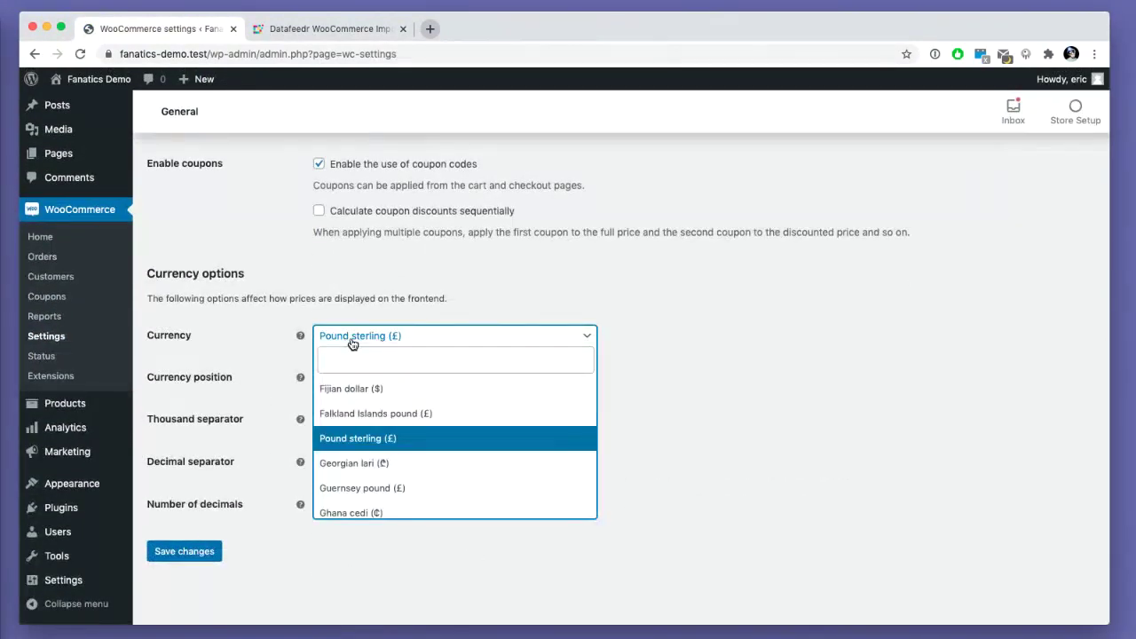
{"action": "type", "text": "uni"}
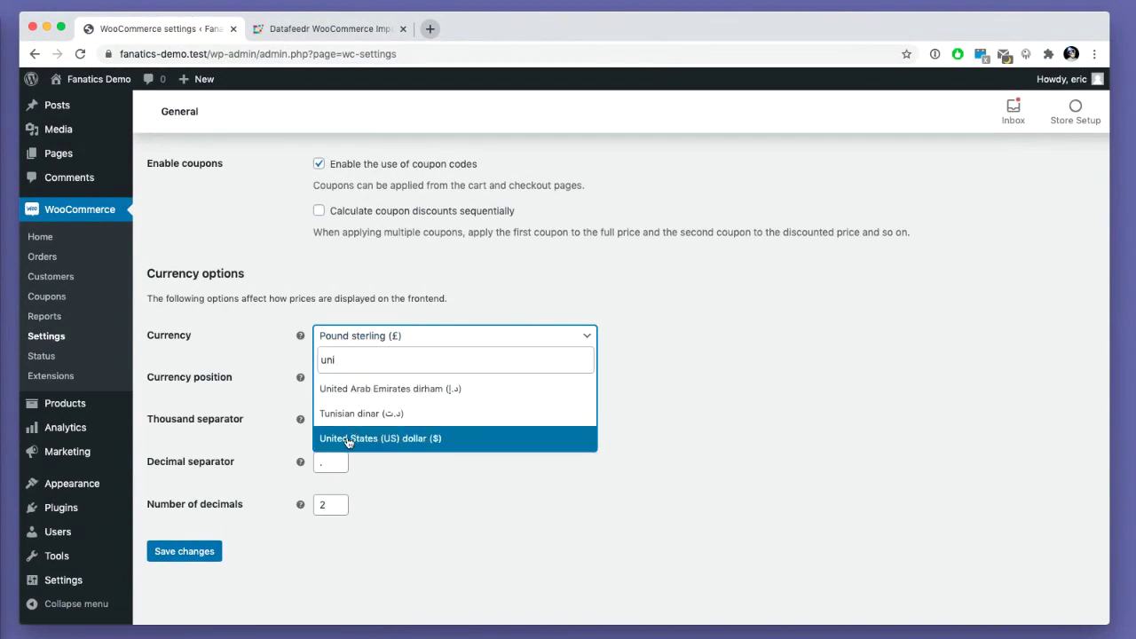
{"action": "left_click", "coordinate": [347, 438]}
{"action": "left_click", "coordinate": [182, 554]}
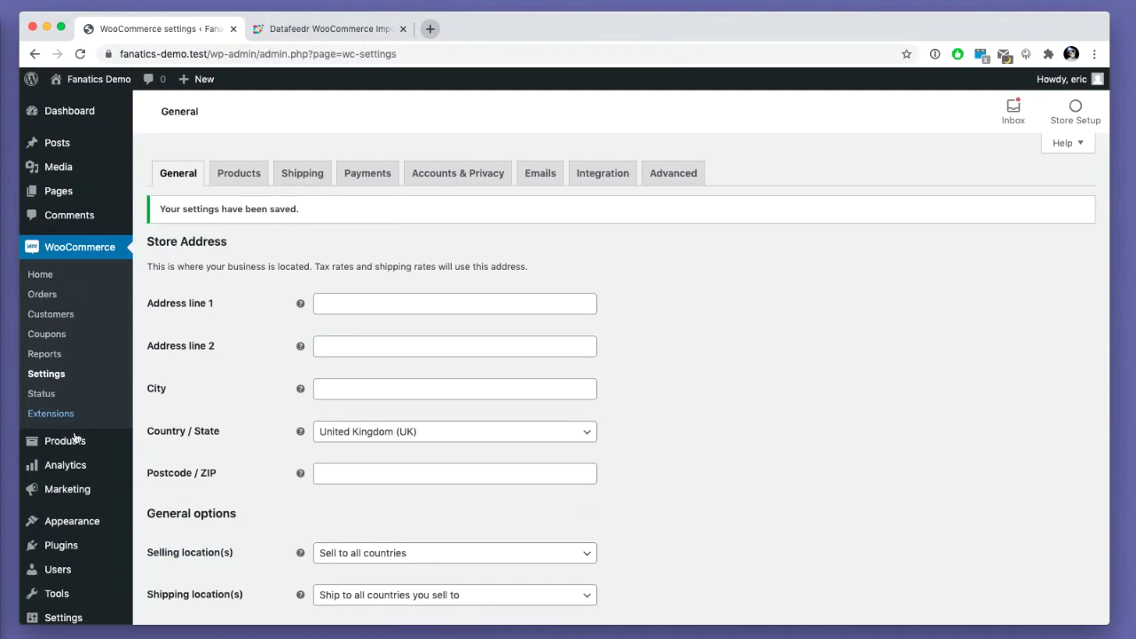
{"action": "mouse_move", "coordinate": [71, 543]}
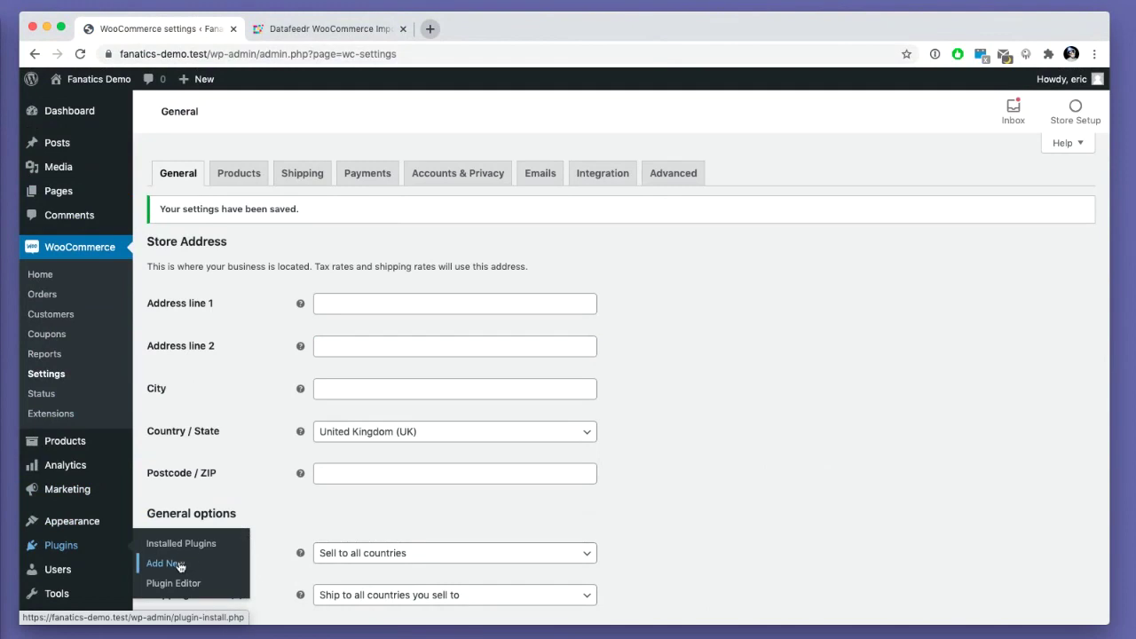
- Bulk-activate Datafeedr API, Datafeedr Product Sets and Datafeedr WooCommerce Importer
{"action": "left_click", "coordinate": [182, 543]}
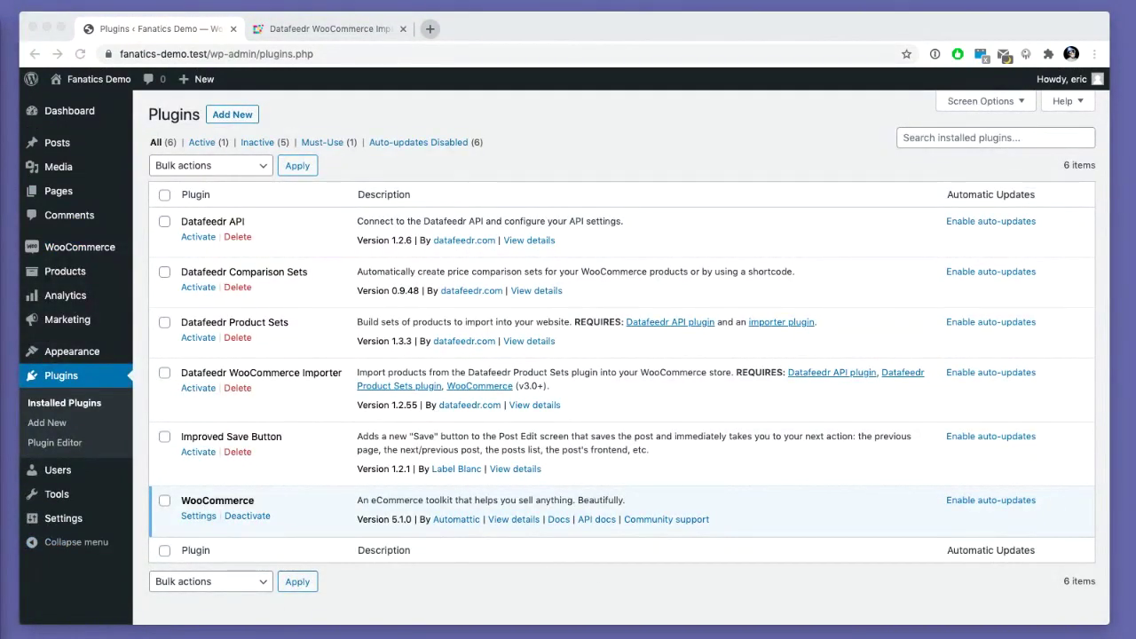
{"action": "left_click", "coordinate": [414, 153]}
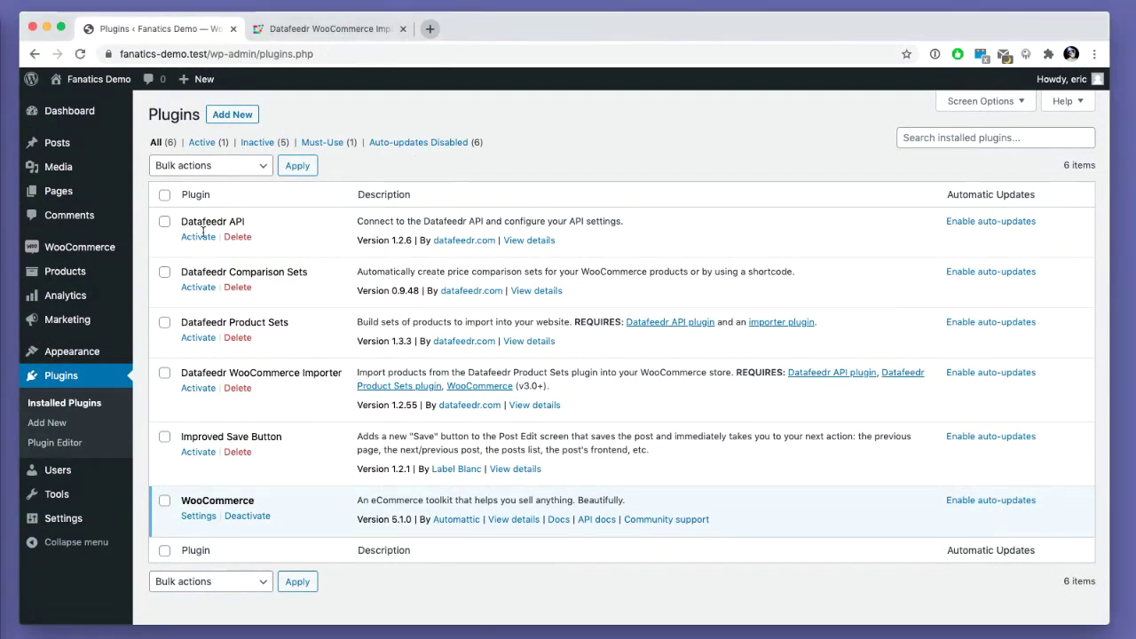
{"action": "left_click", "coordinate": [164, 222]}
{"action": "left_click", "coordinate": [164, 272]}
{"action": "left_click", "coordinate": [165, 273]}
{"action": "left_click", "coordinate": [164, 322]}
{"action": "left_click", "coordinate": [164, 374]}
{"action": "left_click_drag", "start_coordinate": [216, 373], "coordinate": [279, 374]}
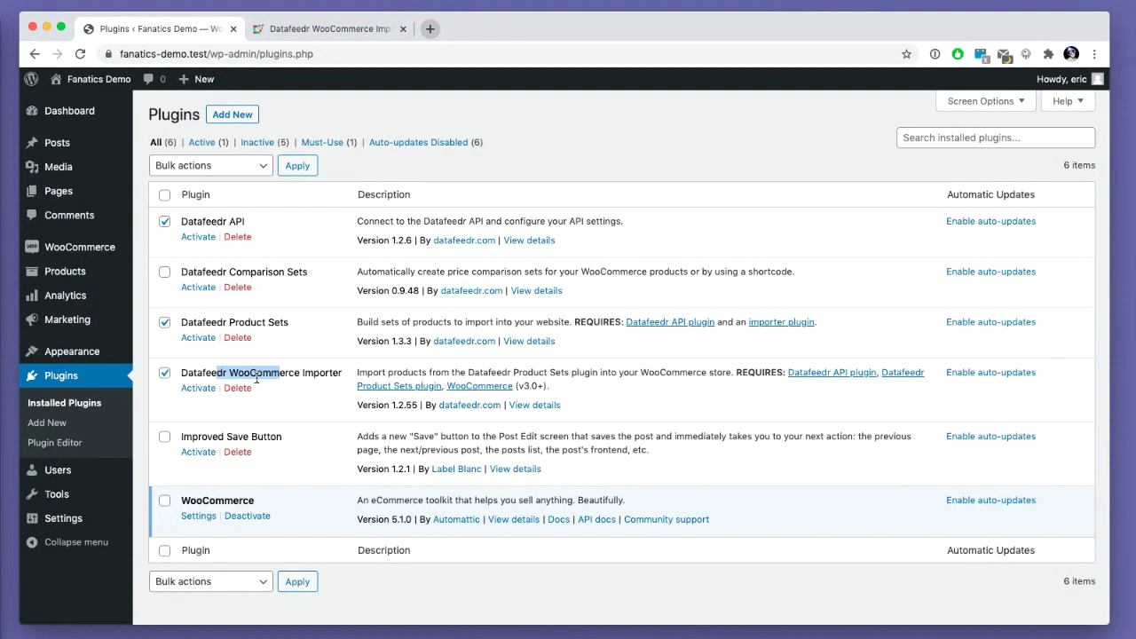
{"action": "left_click", "coordinate": [255, 168]}
{"action": "left_click", "coordinate": [251, 181]}
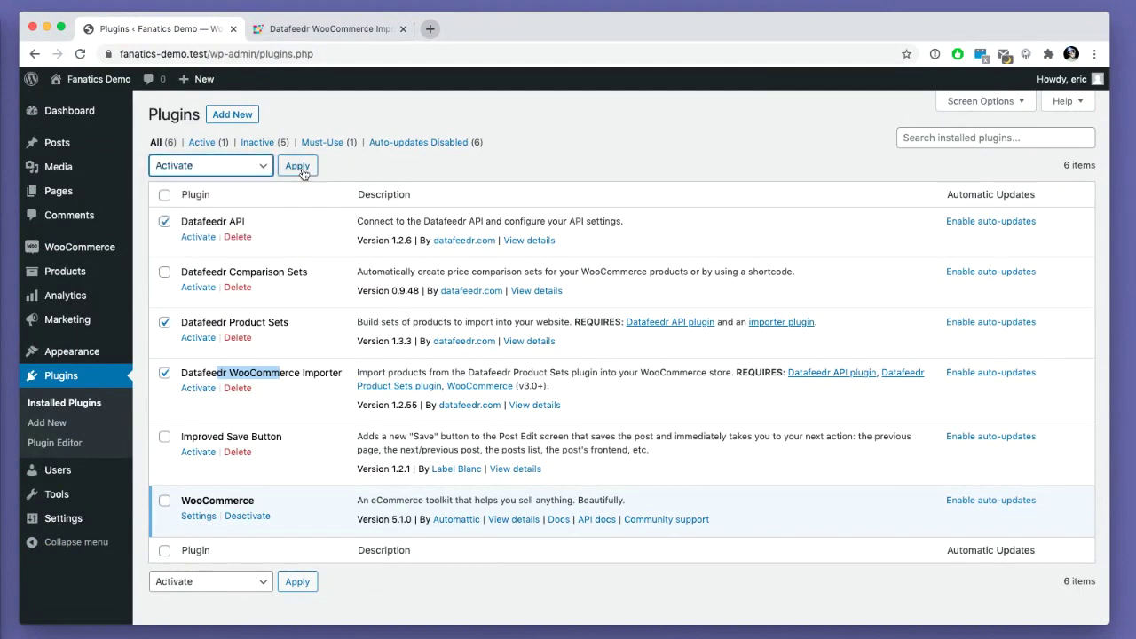
{"action": "left_click", "coordinate": [299, 169]}
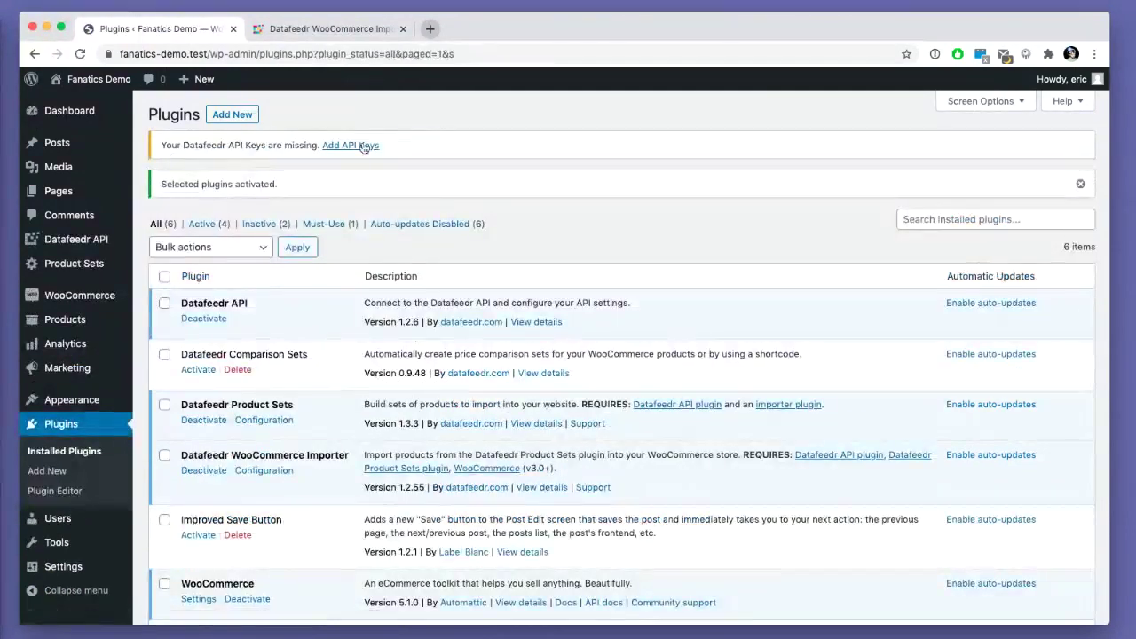
- Paste and save the Datafeedr API access ID and secret key, then go to Select Networks
{"action": "left_click", "coordinate": [363, 146]}
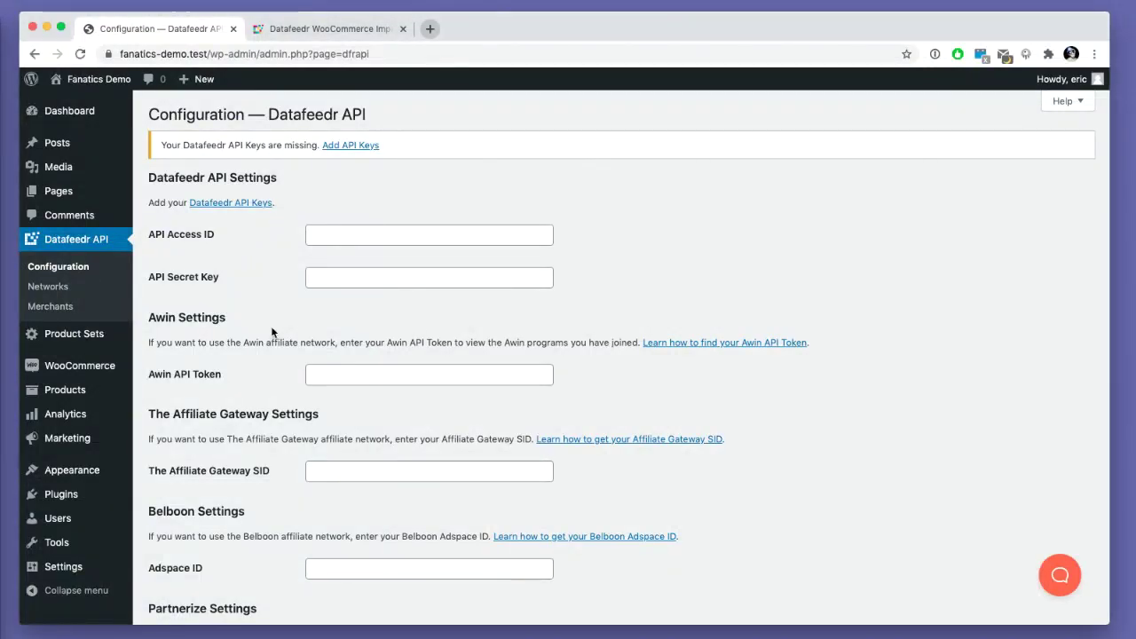
{"action": "left_click", "coordinate": [337, 235]}
{"action": "key", "text": "super+v"}
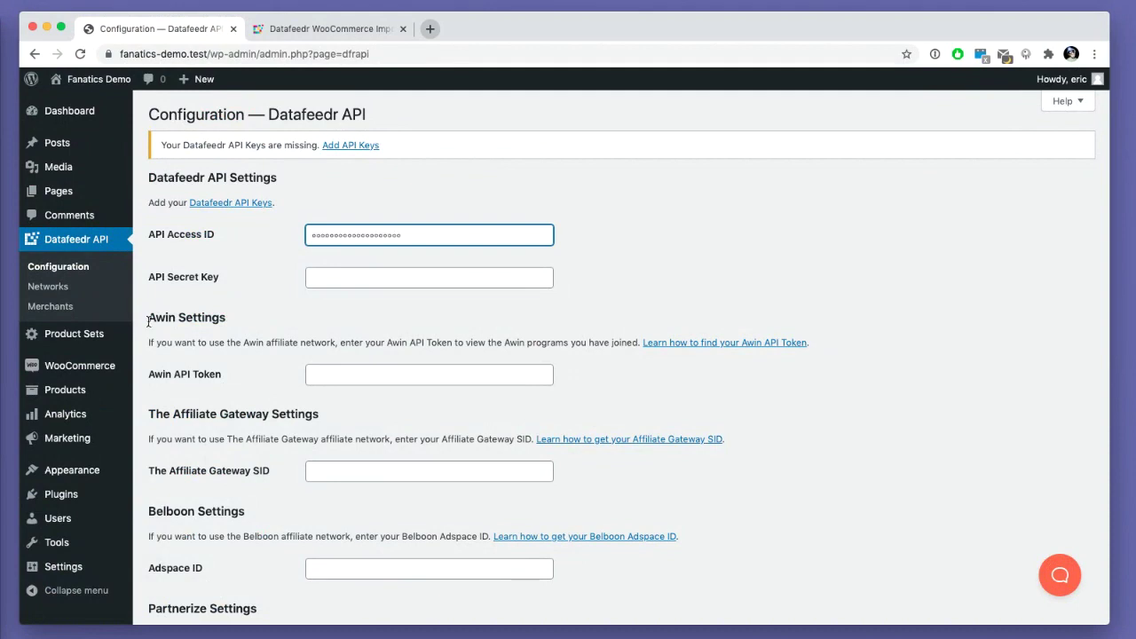
{"action": "key", "text": "super+Tab"}
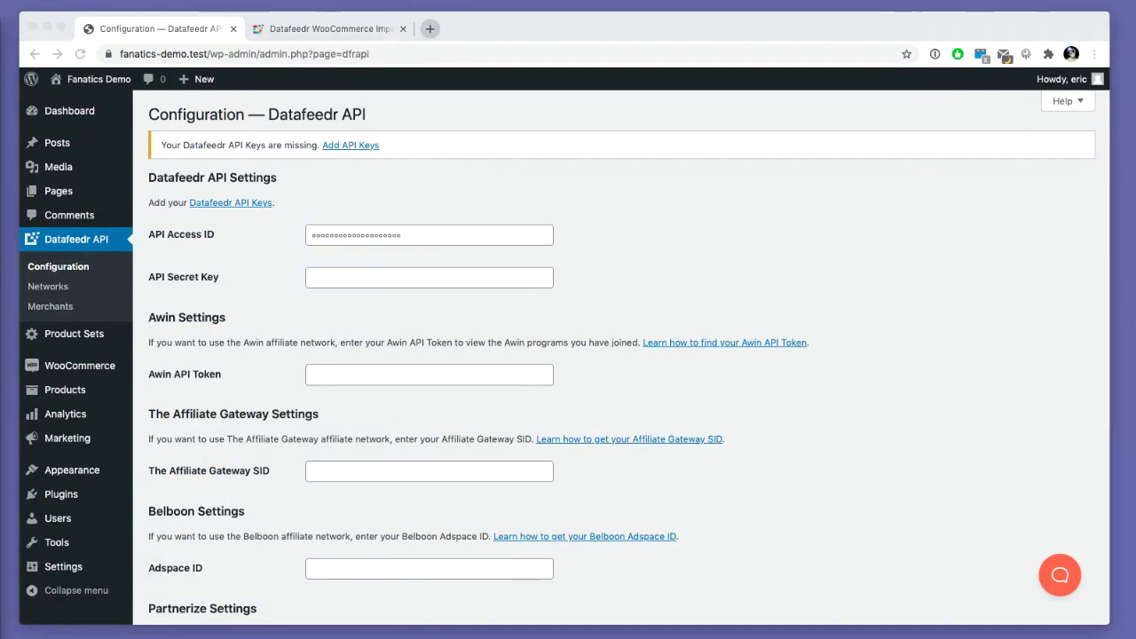
{"action": "key", "text": "super+Tab"}
{"action": "left_click", "coordinate": [361, 279]}
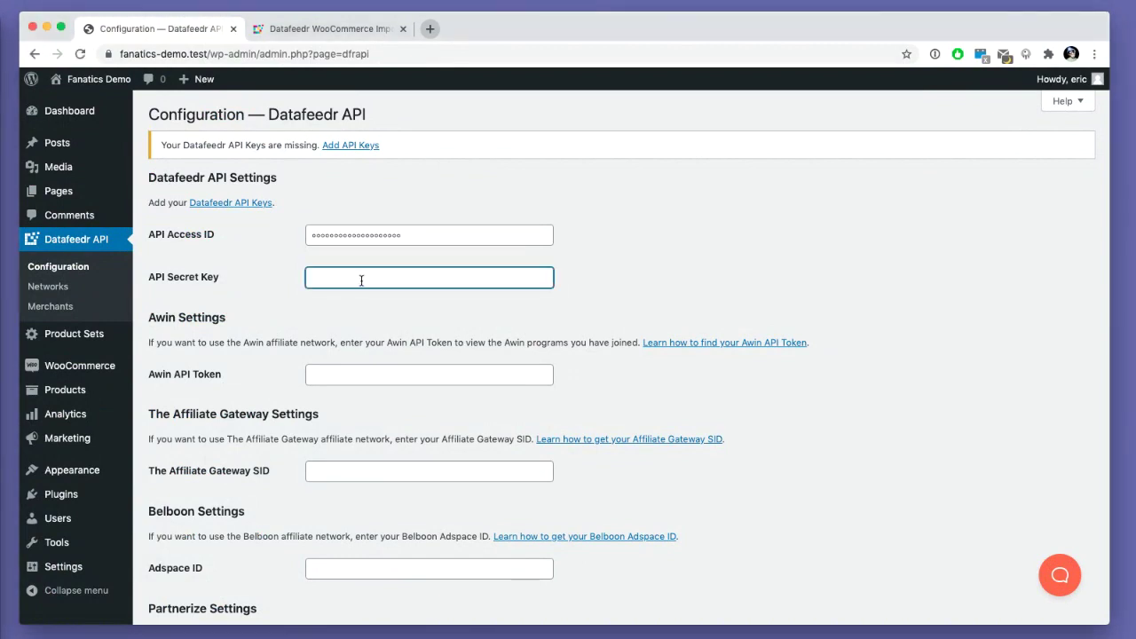
{"action": "key", "text": "super+v"}
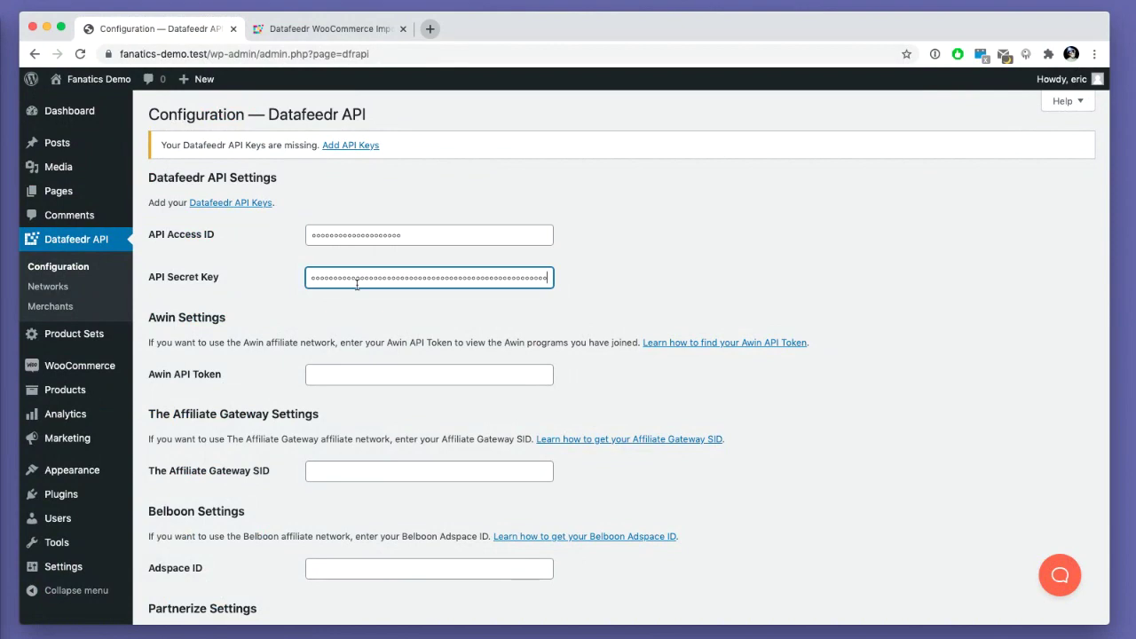
{"action": "key", "text": "Return"}
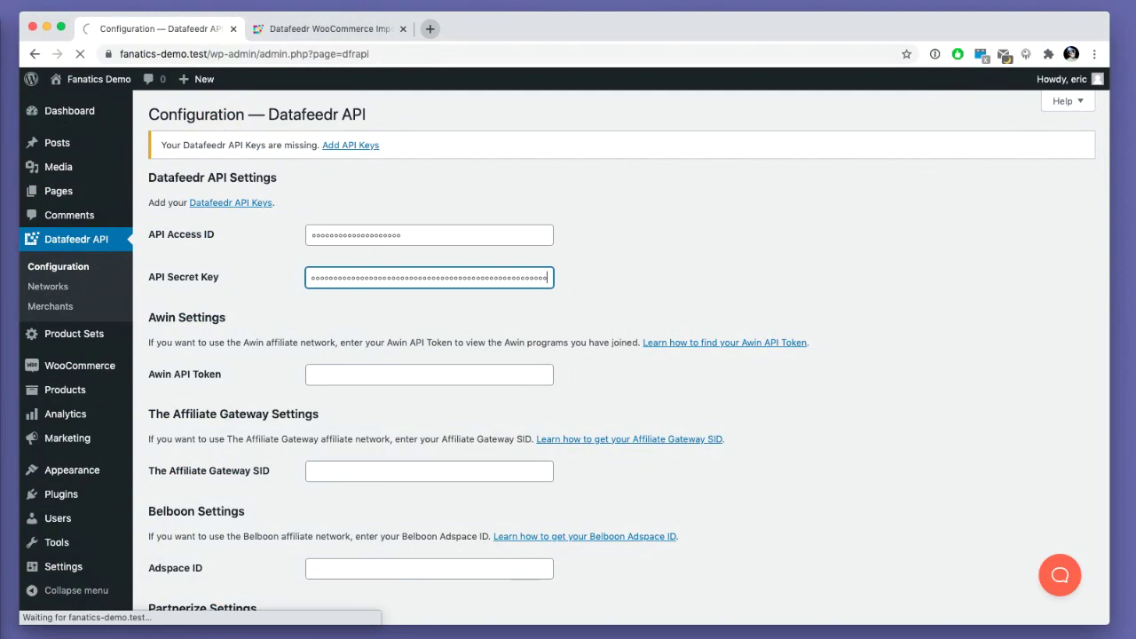
{"action": "left_click", "coordinate": [391, 146]}
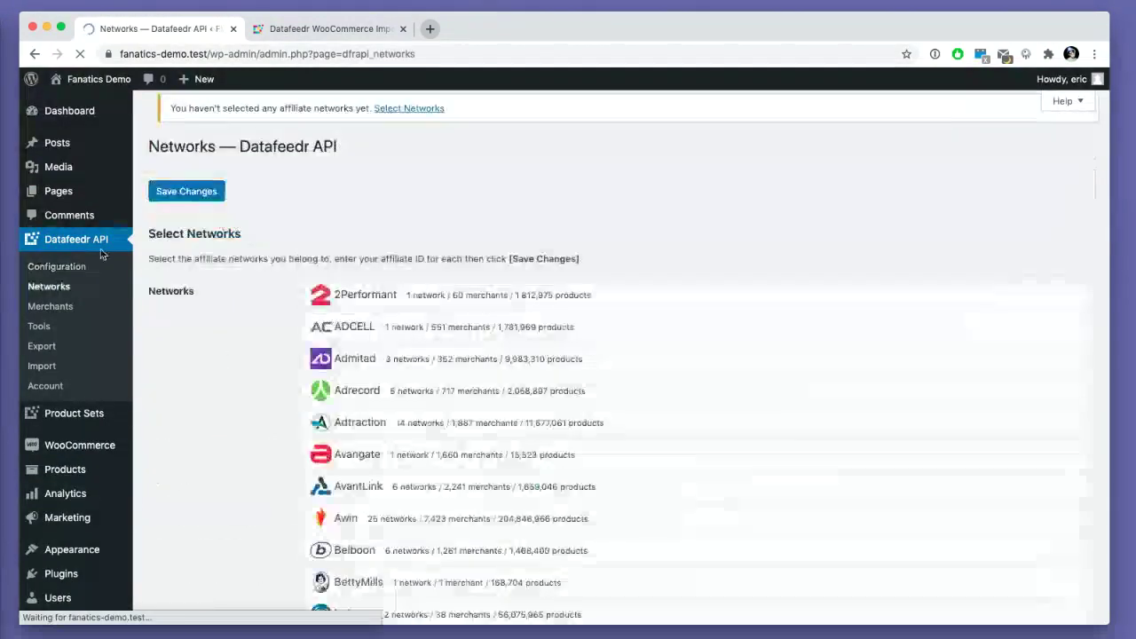
- Enable the Impact US network with its affiliate ID, save, and go to Select Merchants
{"action": "scroll", "coordinate": [222, 246], "scroll_direction": "down", "scroll_amount": 3}
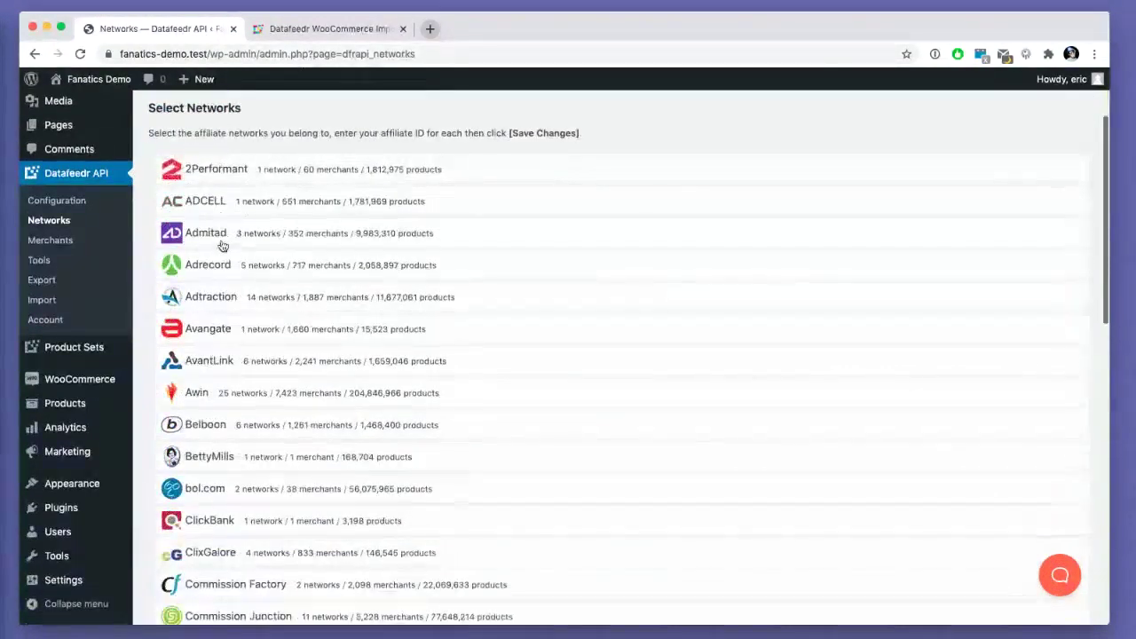
{"action": "scroll", "coordinate": [222, 246], "scroll_direction": "down", "scroll_amount": 15}
{"action": "scroll", "coordinate": [222, 249], "scroll_direction": "up", "scroll_amount": 2}
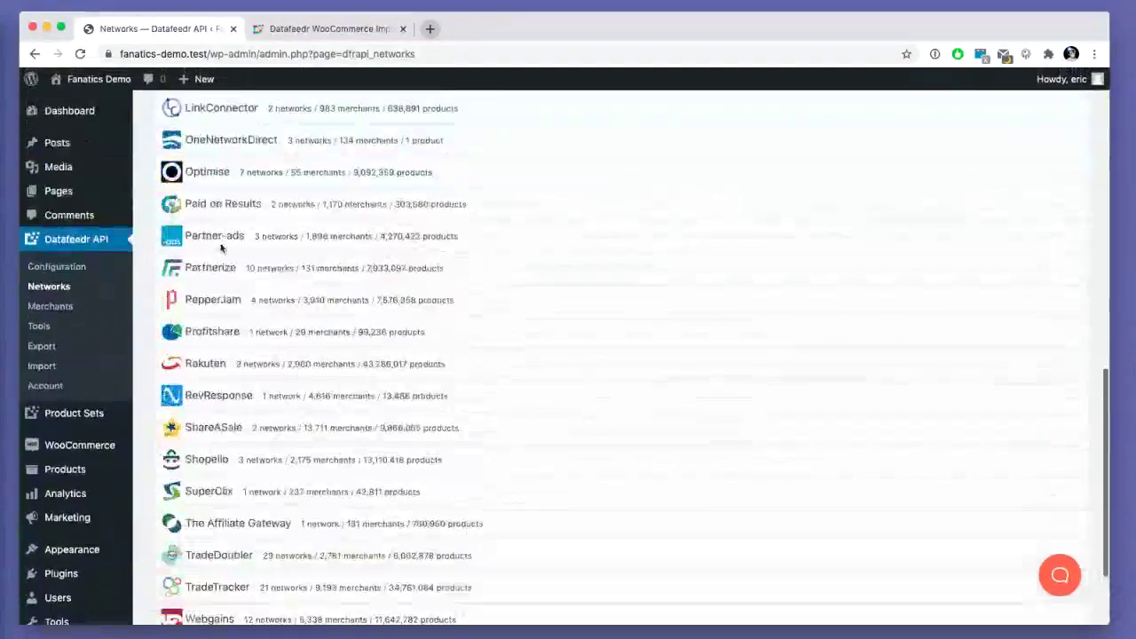
{"action": "scroll", "coordinate": [222, 249], "scroll_direction": "up", "scroll_amount": 15}
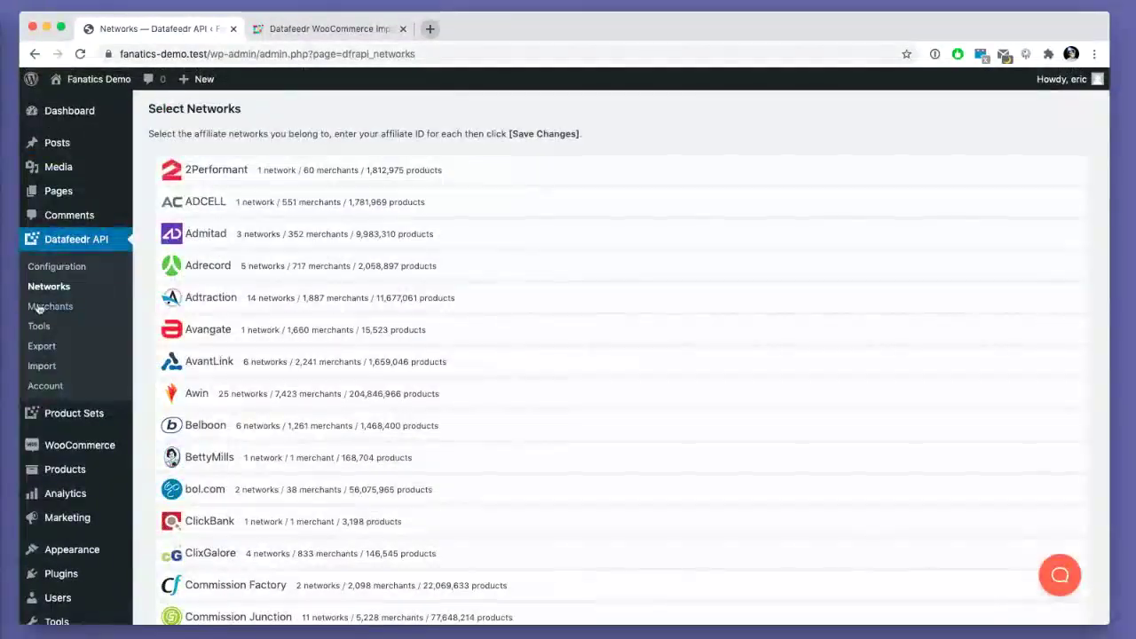
{"action": "scroll", "coordinate": [282, 269], "scroll_direction": "down", "scroll_amount": 5}
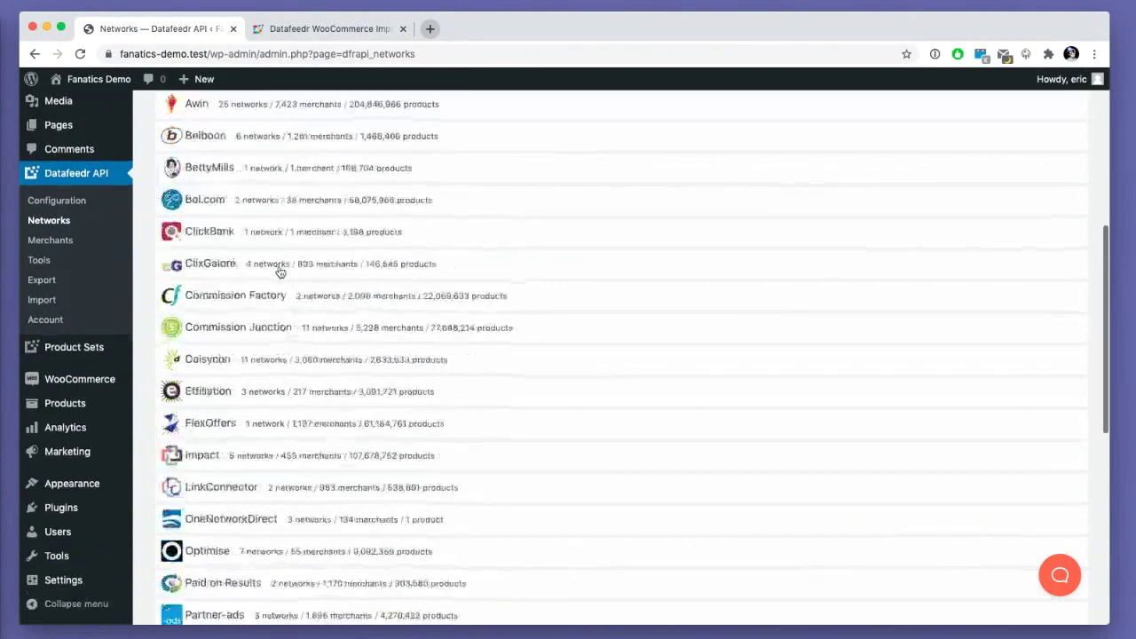
{"action": "scroll", "coordinate": [280, 271], "scroll_direction": "down", "scroll_amount": 5}
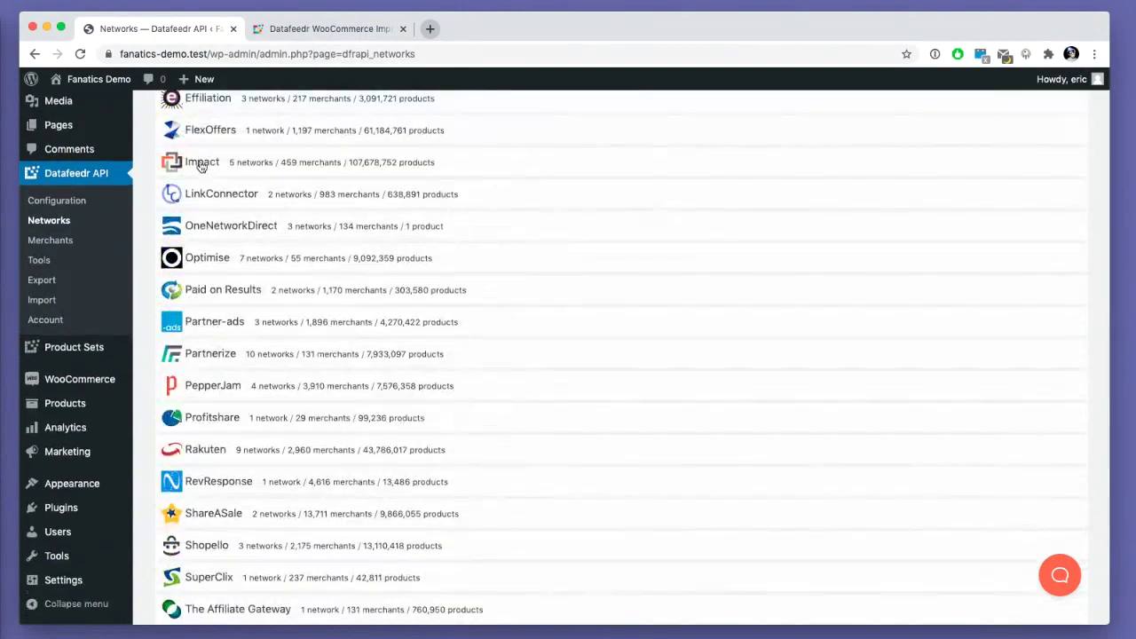
{"action": "left_click", "coordinate": [201, 165]}
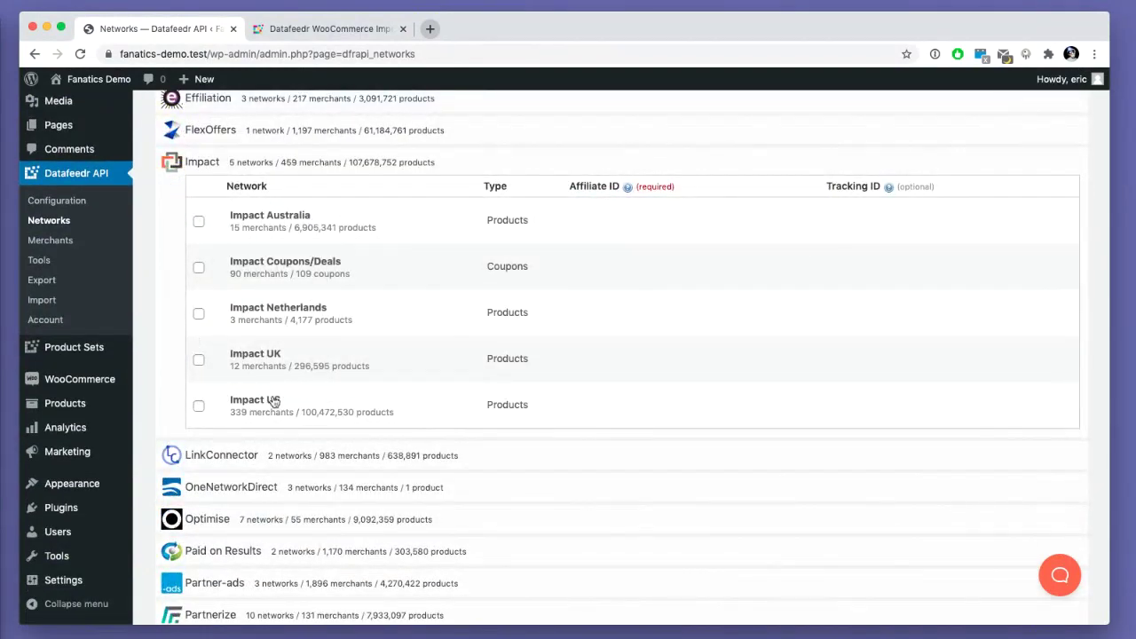
{"action": "left_click", "coordinate": [274, 401]}
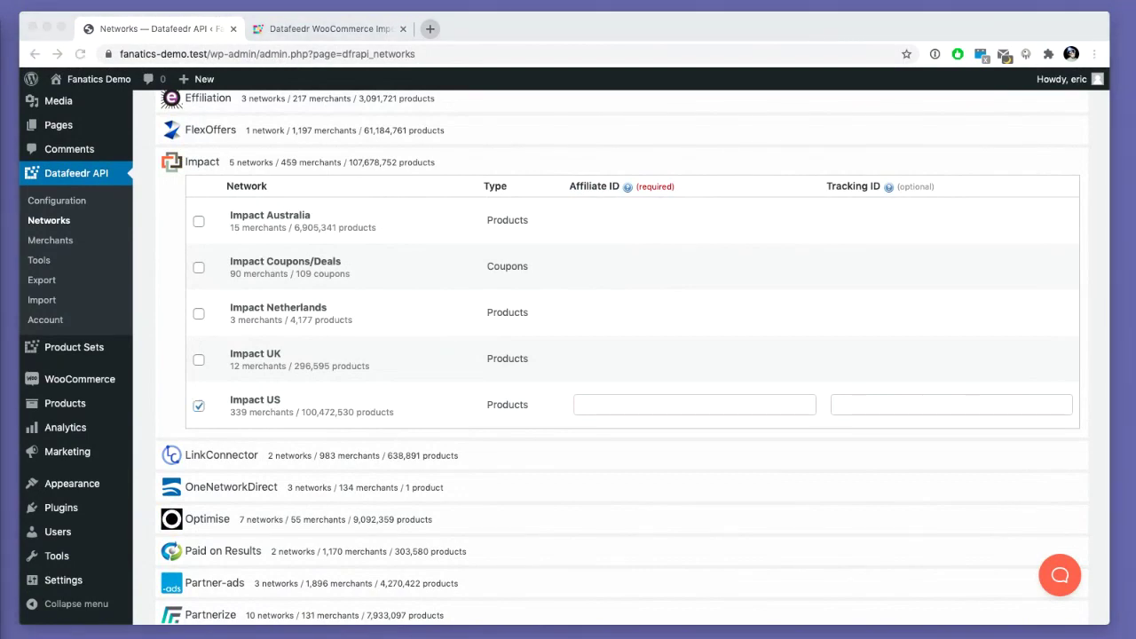
{"action": "left_click", "coordinate": [663, 401]}
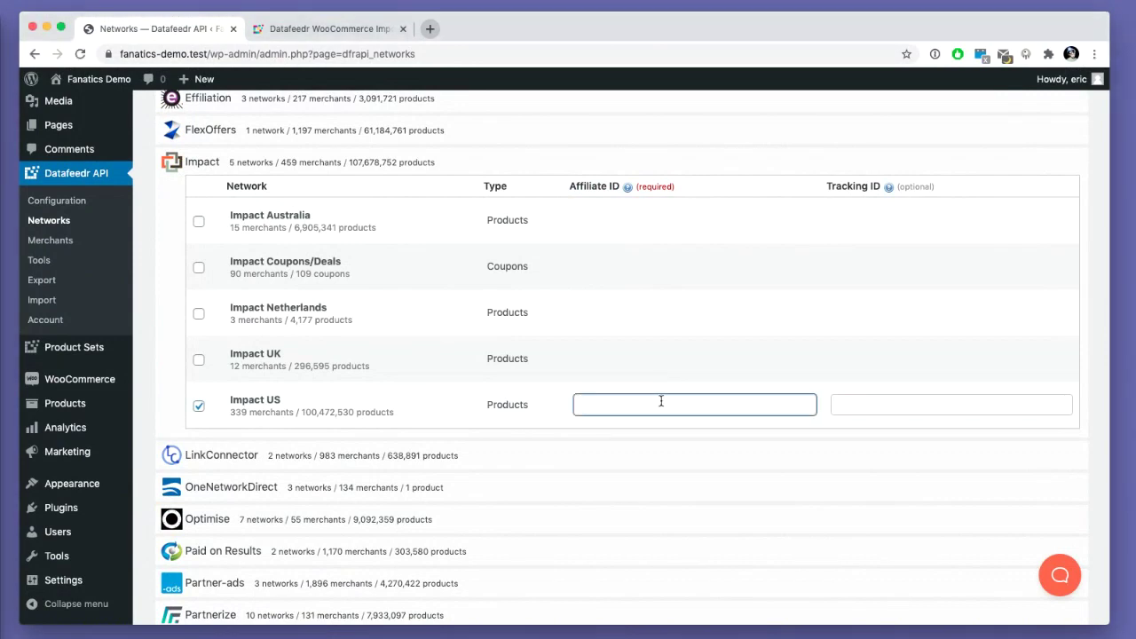
{"action": "type", "text": "2178"}
{"action": "type", "text": "4"}
{"action": "scroll", "coordinate": [253, 469], "scroll_direction": "down", "scroll_amount": 10}
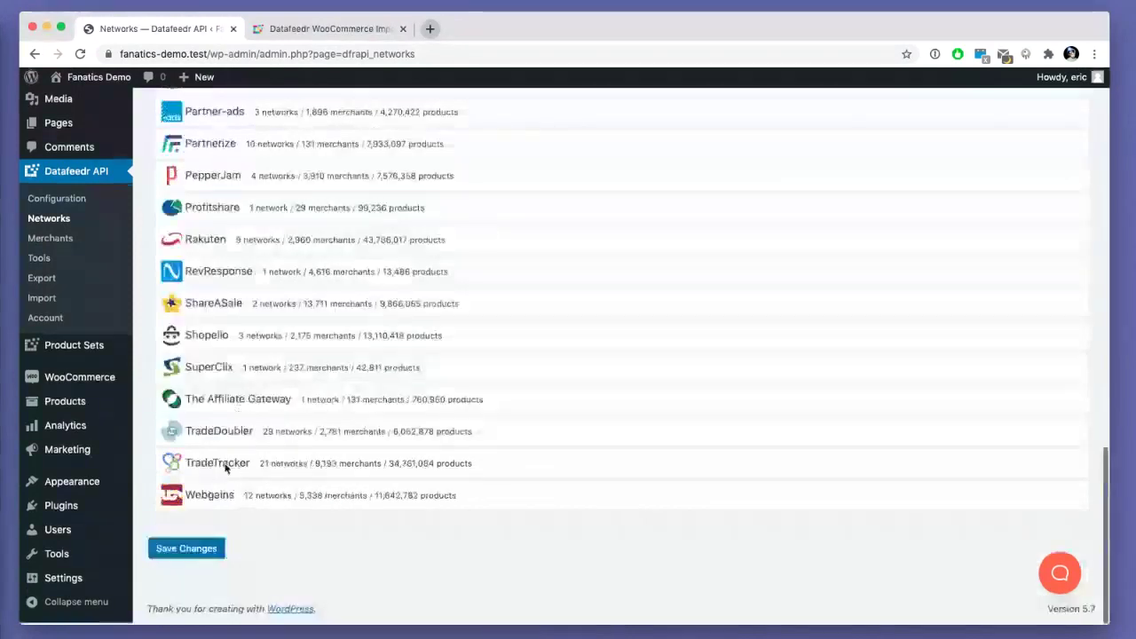
{"action": "left_click", "coordinate": [197, 549]}
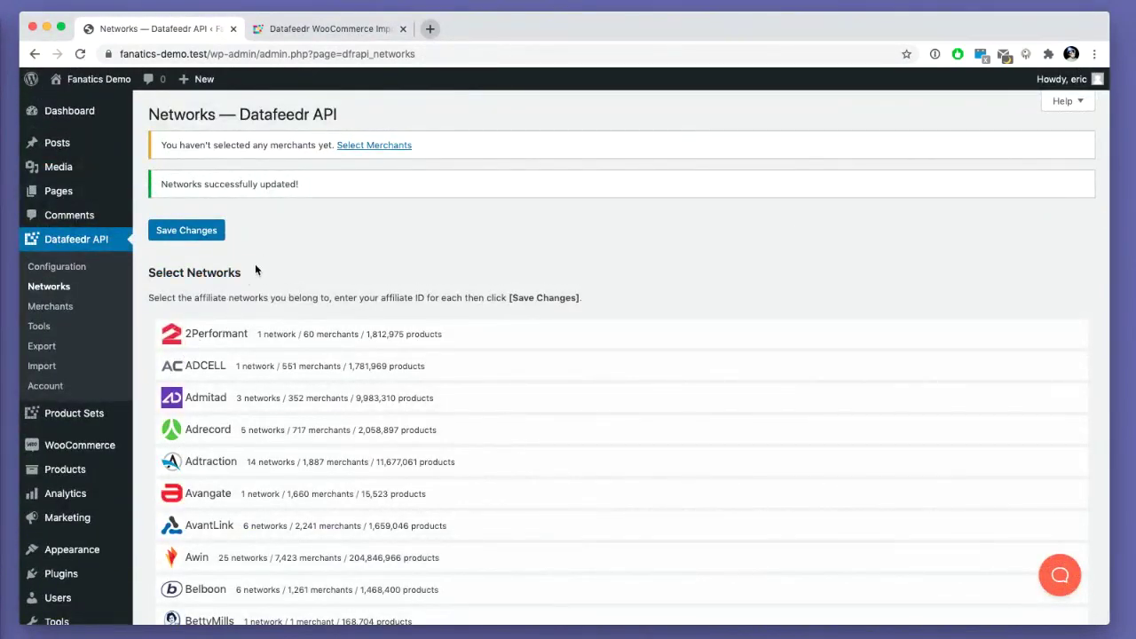
{"action": "left_click", "coordinate": [360, 145]}
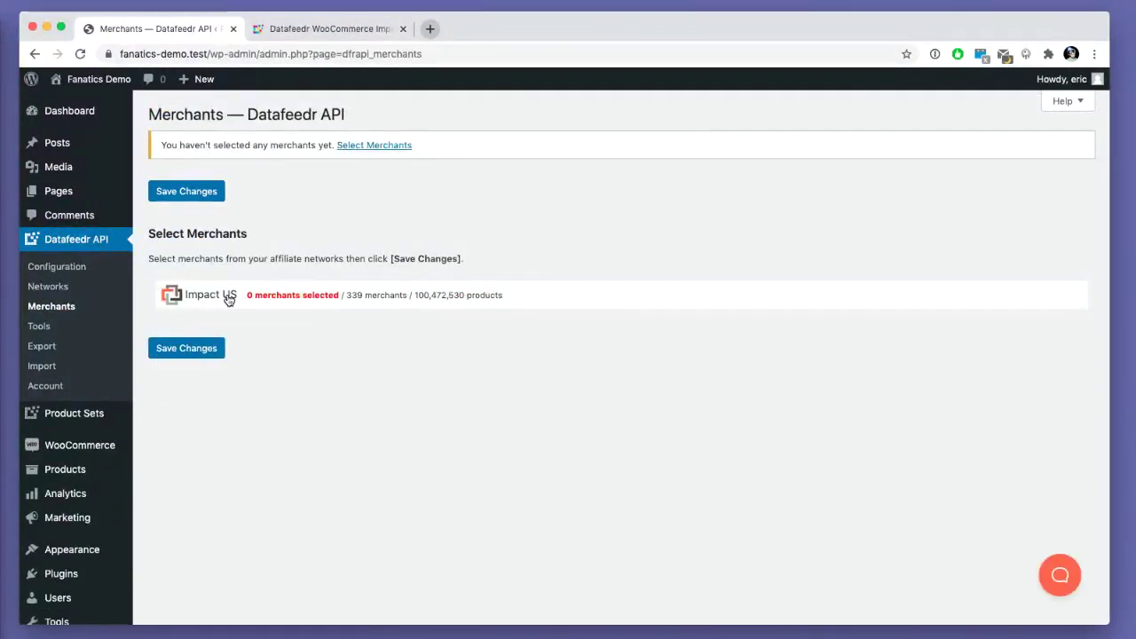
- Search 'fana' under Impact US, add Fanatics as the merchant, and save the changes
{"action": "left_click", "coordinate": [228, 297]}
{"action": "left_click", "coordinate": [262, 321]}
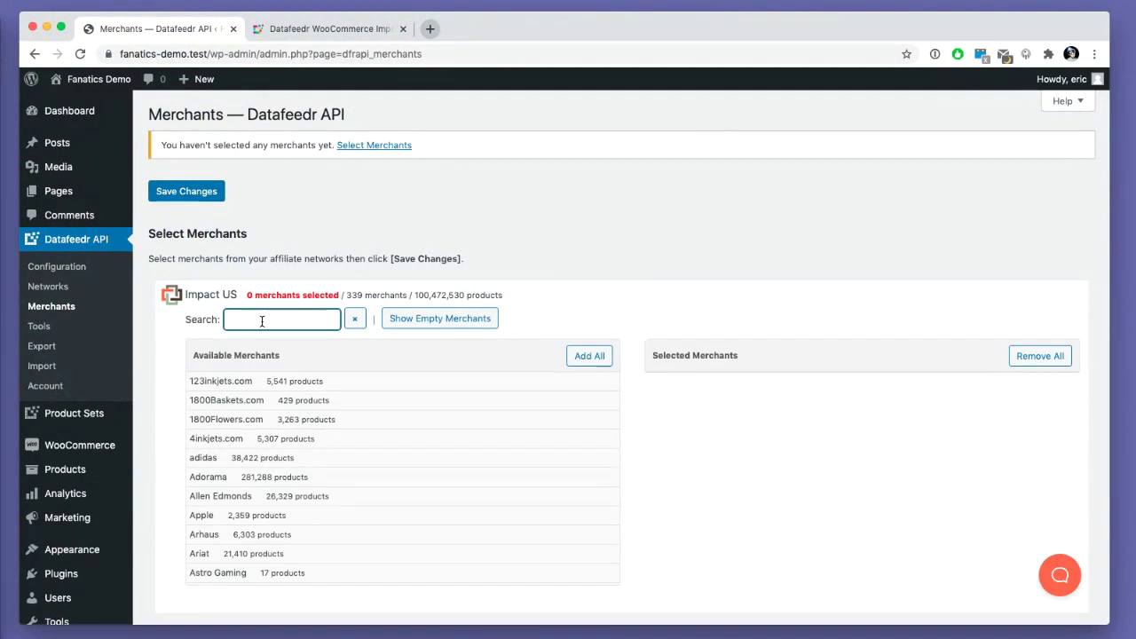
{"action": "type", "text": "fana"}
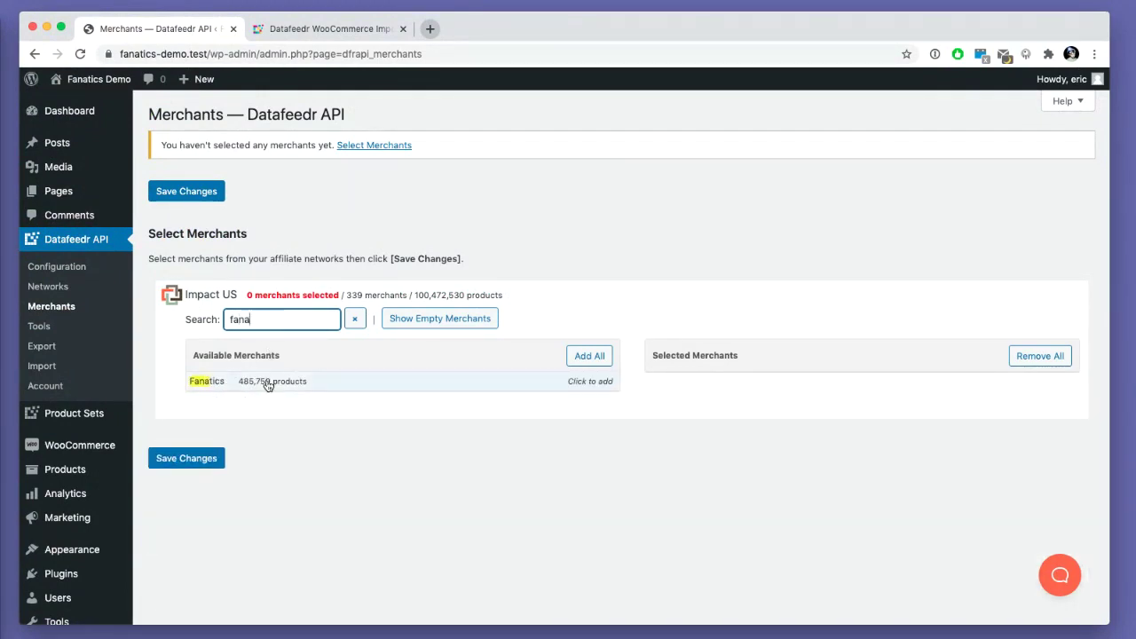
{"action": "left_click", "coordinate": [267, 381]}
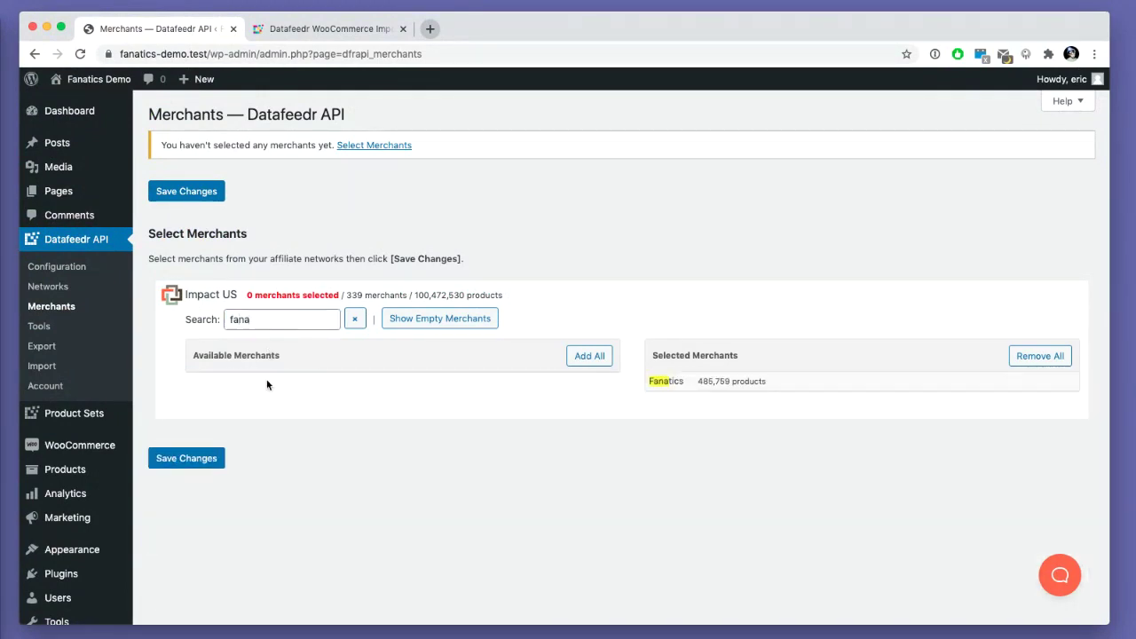
{"action": "left_click", "coordinate": [355, 319]}
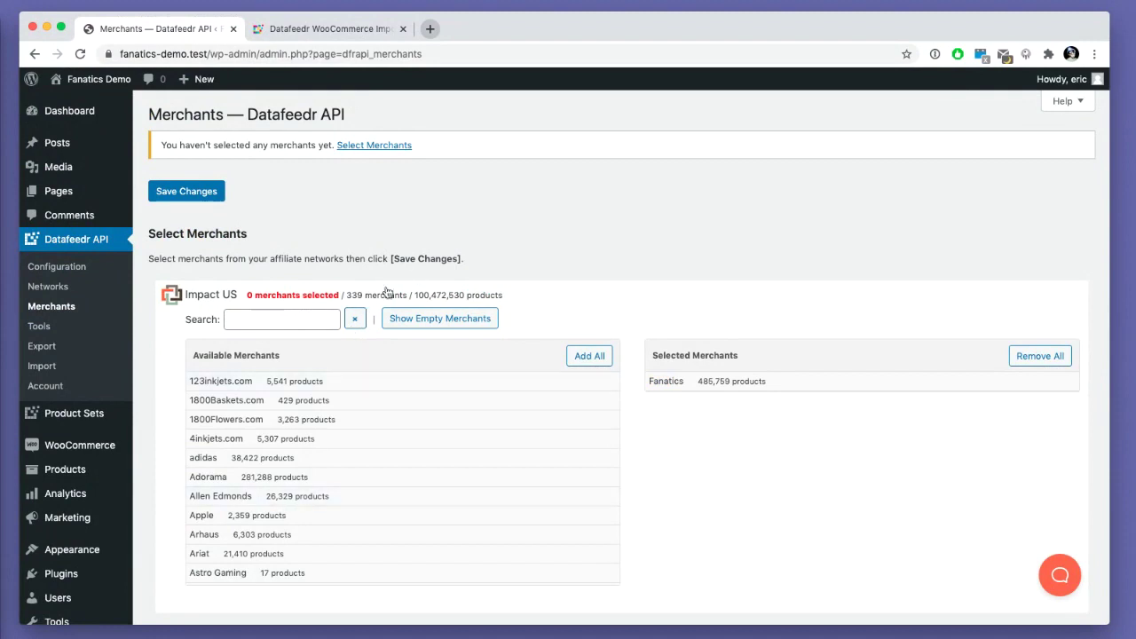
{"action": "scroll", "coordinate": [260, 462], "scroll_direction": "down", "scroll_amount": 5}
{"action": "scroll", "coordinate": [260, 461], "scroll_direction": "down", "scroll_amount": 10}
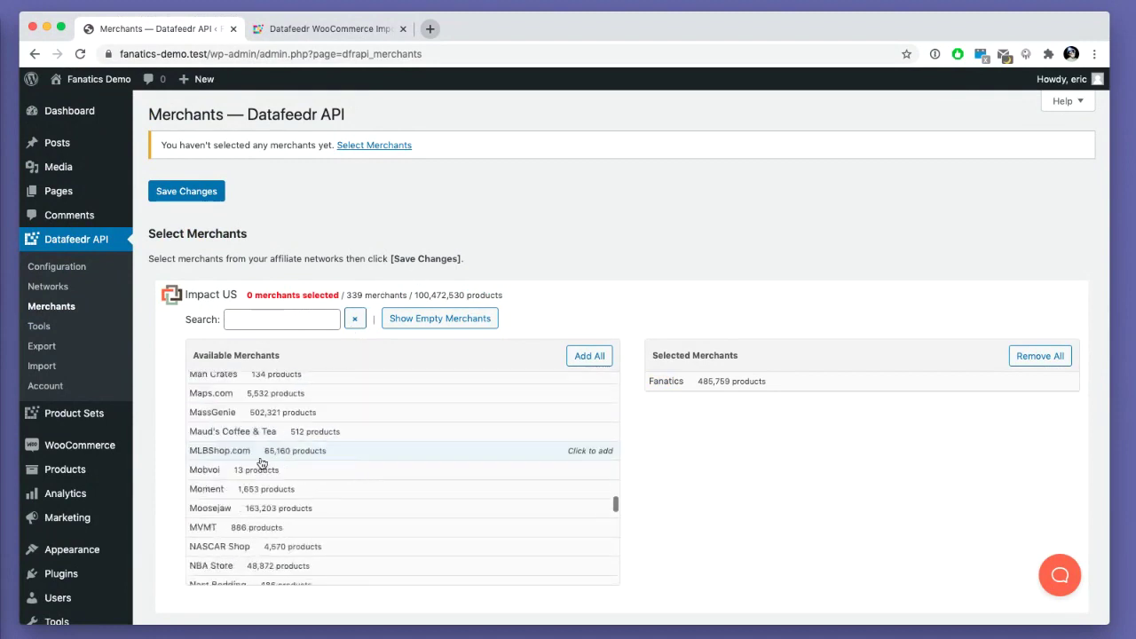
{"action": "scroll", "coordinate": [260, 461], "scroll_direction": "up", "scroll_amount": 15}
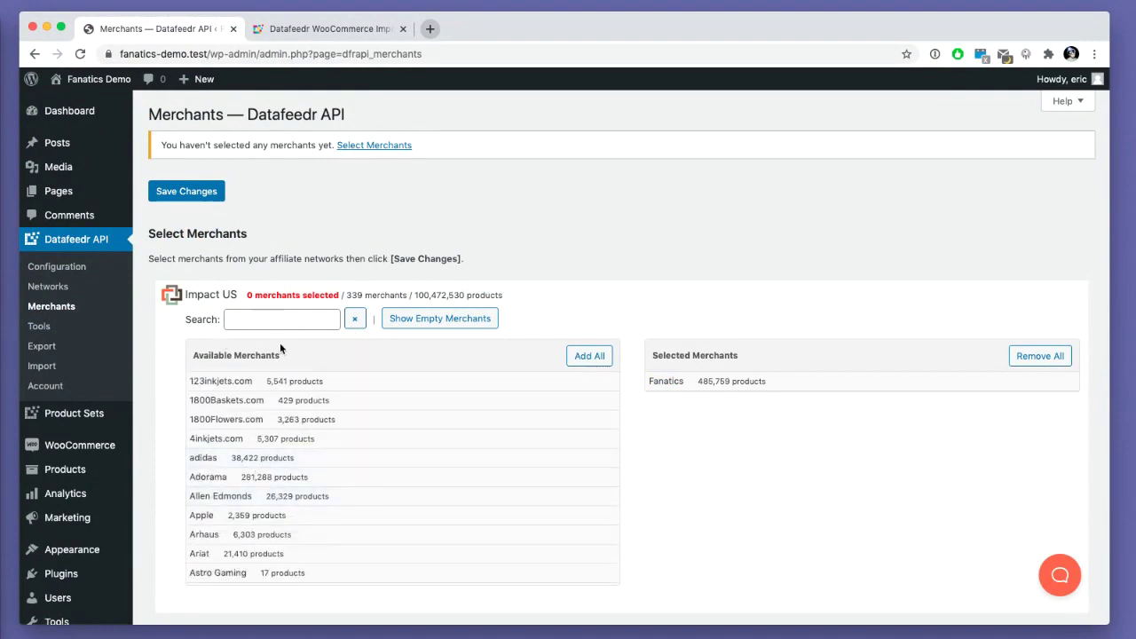
{"action": "left_click", "coordinate": [210, 198]}
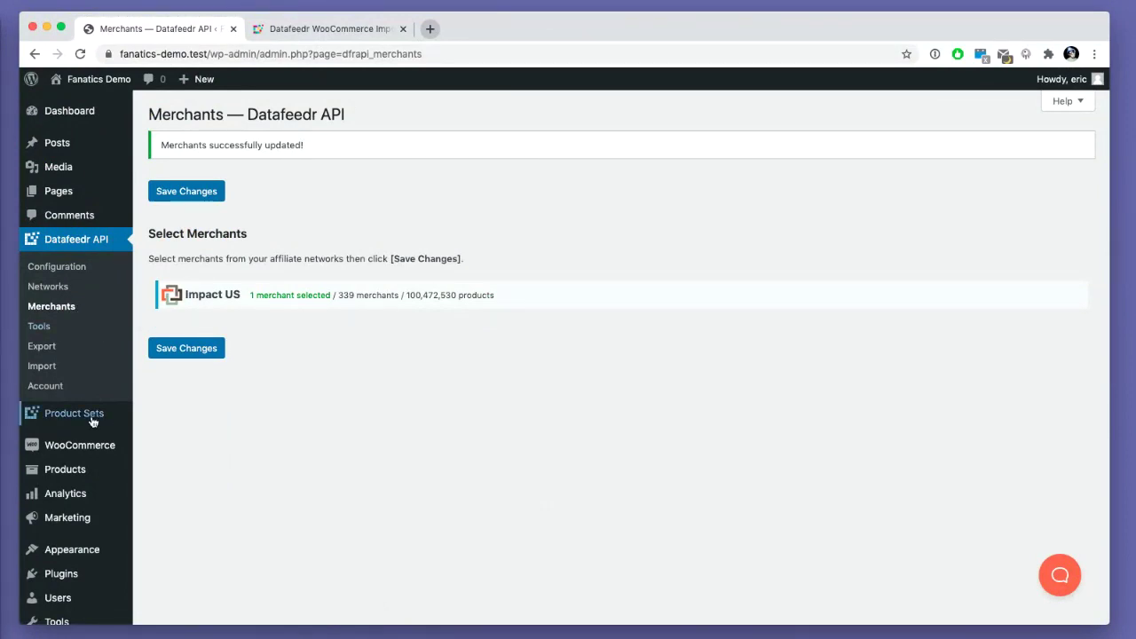
- Choose Add Product Set from the Product Sets sidebar menu
{"action": "mouse_move", "coordinate": [92, 420]}
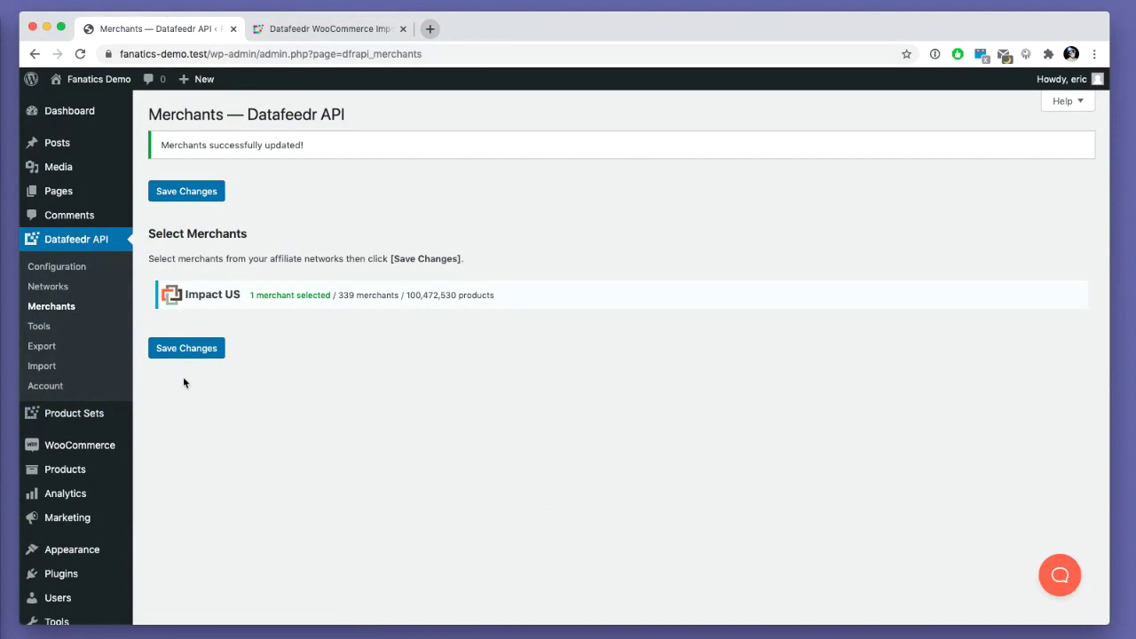
{"action": "mouse_move", "coordinate": [80, 469]}
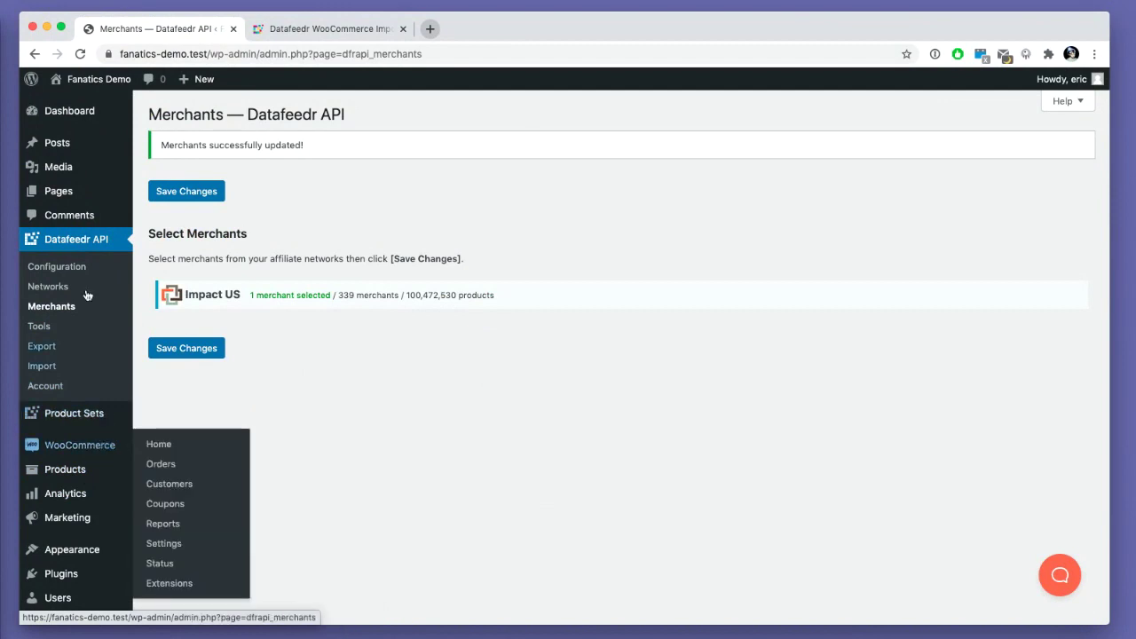
{"action": "left_click", "coordinate": [168, 436]}
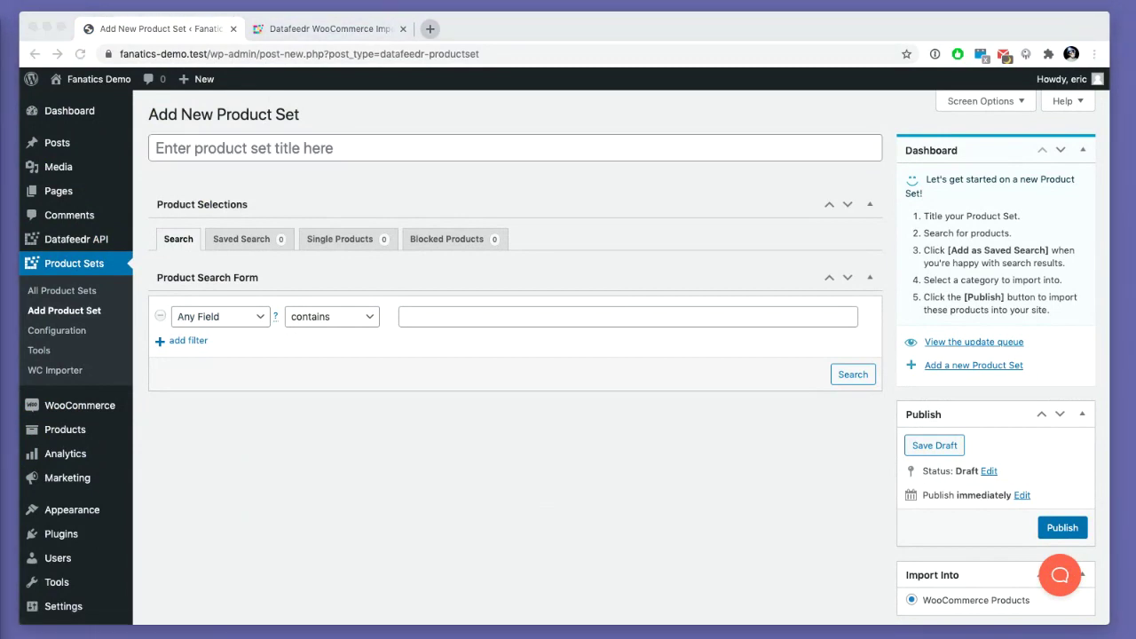
- Title the set 'New England Patriots Knit Hats' and enter the search 'New England Patriots knit hats'
{"action": "left_click", "coordinate": [255, 181]}
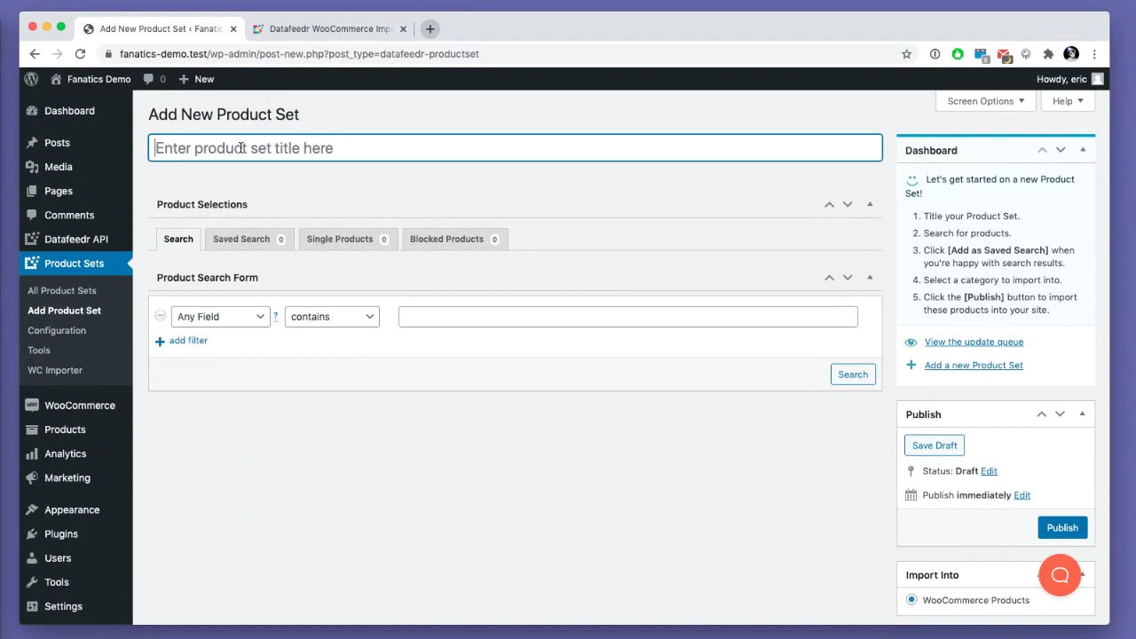
{"action": "type", "text": "ew England Patriots Knit H"}
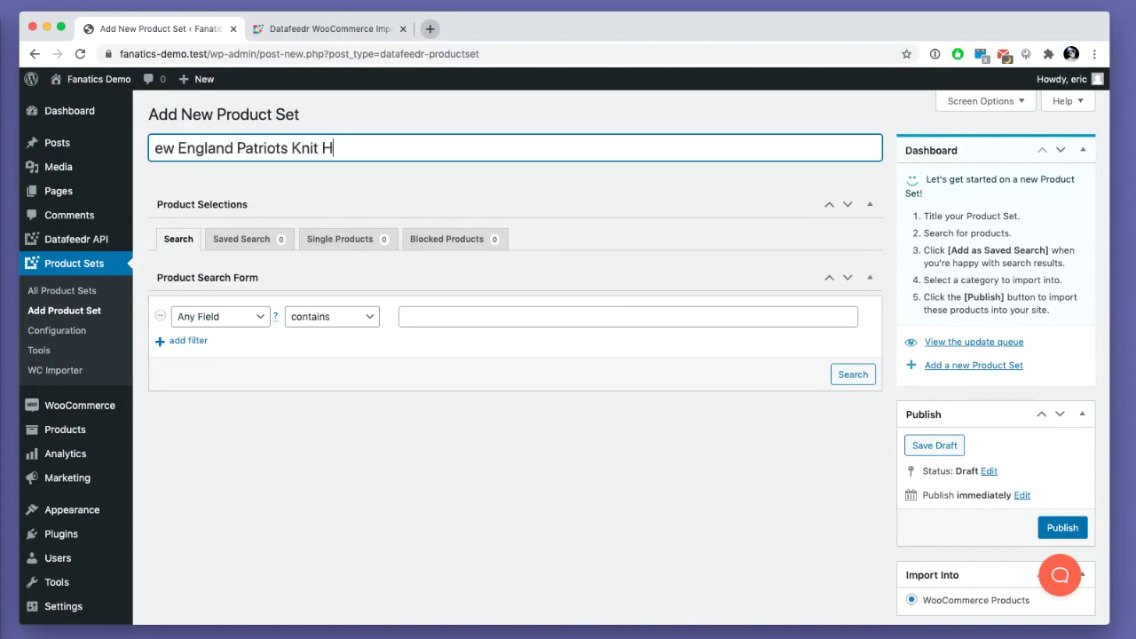
{"action": "type", "text": "ats"}
{"action": "left_click", "coordinate": [423, 315]}
{"action": "type", "text": "ew England Patriots"}
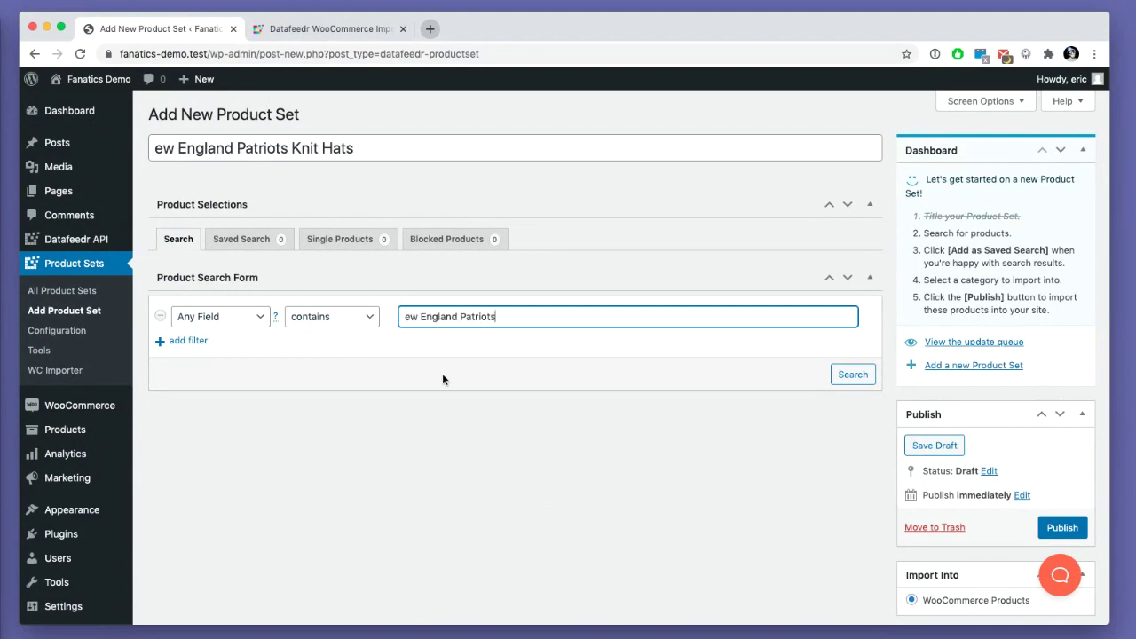
{"action": "key", "text": "super+Left"}
{"action": "type", "text": "N"}
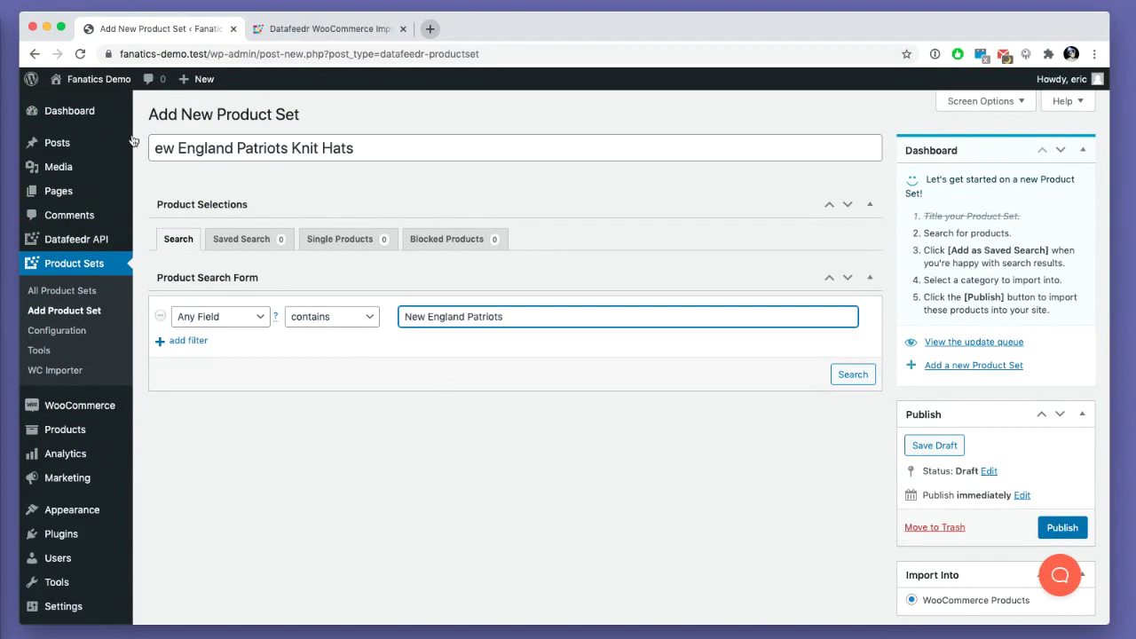
{"action": "left_click", "coordinate": [158, 147]}
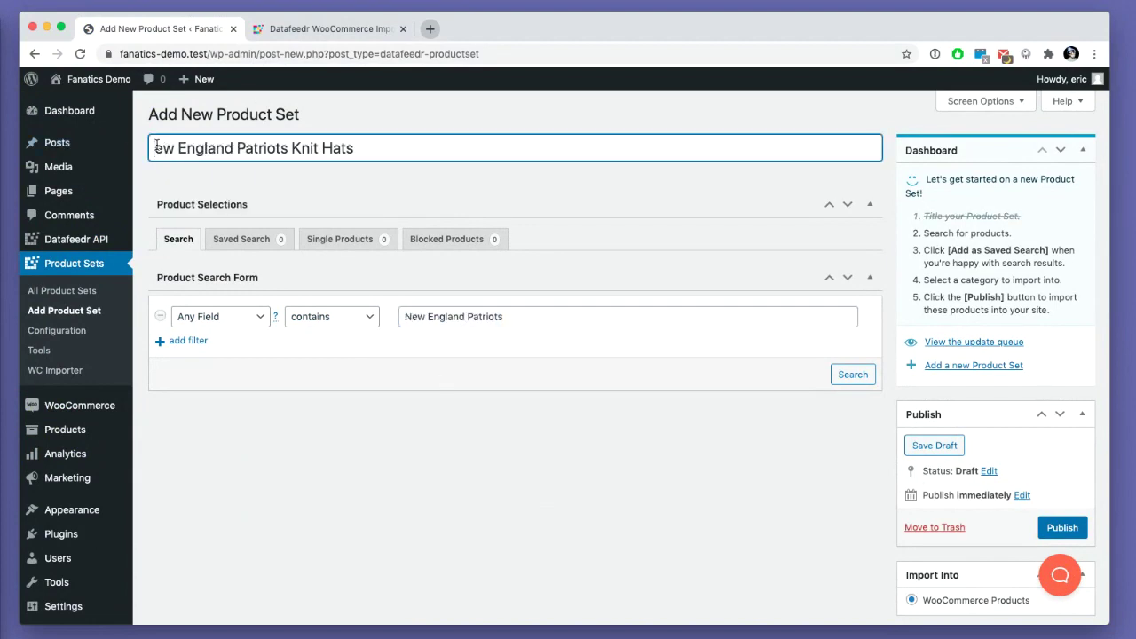
{"action": "type", "text": "N"}
{"action": "left_click", "coordinate": [514, 316]}
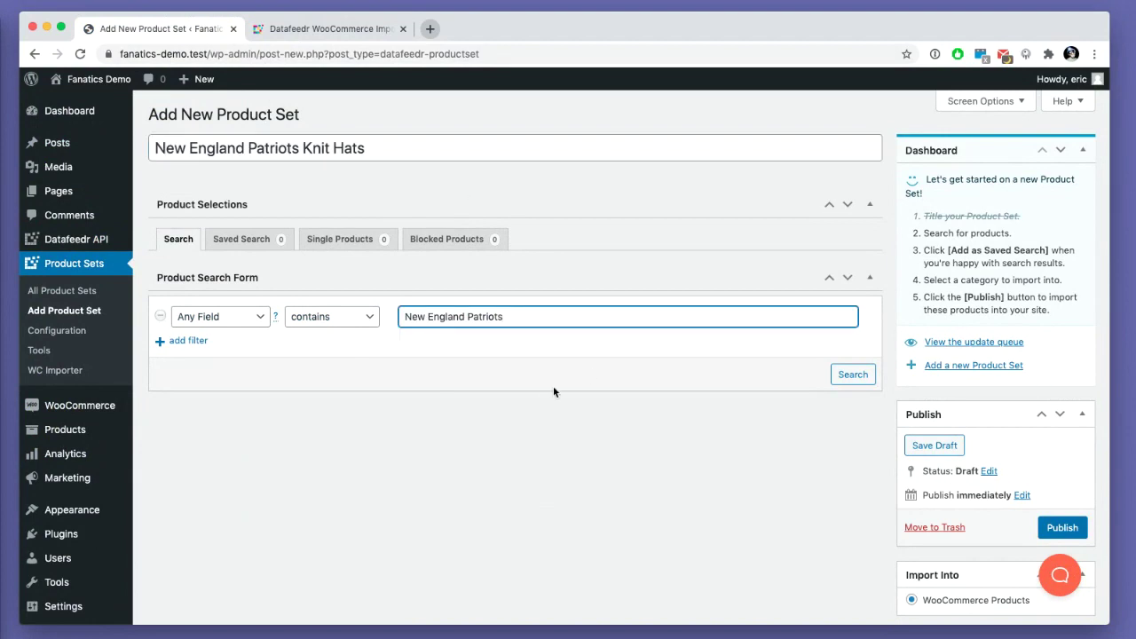
{"action": "type", "text": "knit hats"}
- Run the Patriots knit hats search and scroll down through the 74 results
{"action": "left_click", "coordinate": [852, 374]}
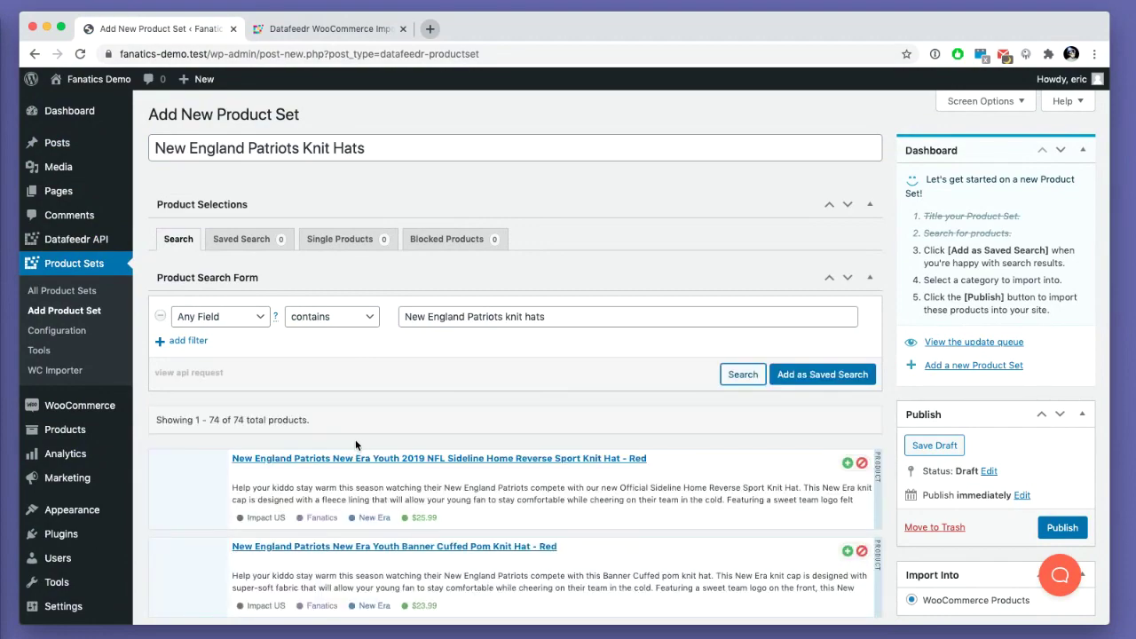
{"action": "scroll", "coordinate": [353, 443], "scroll_direction": "down", "scroll_amount": 5}
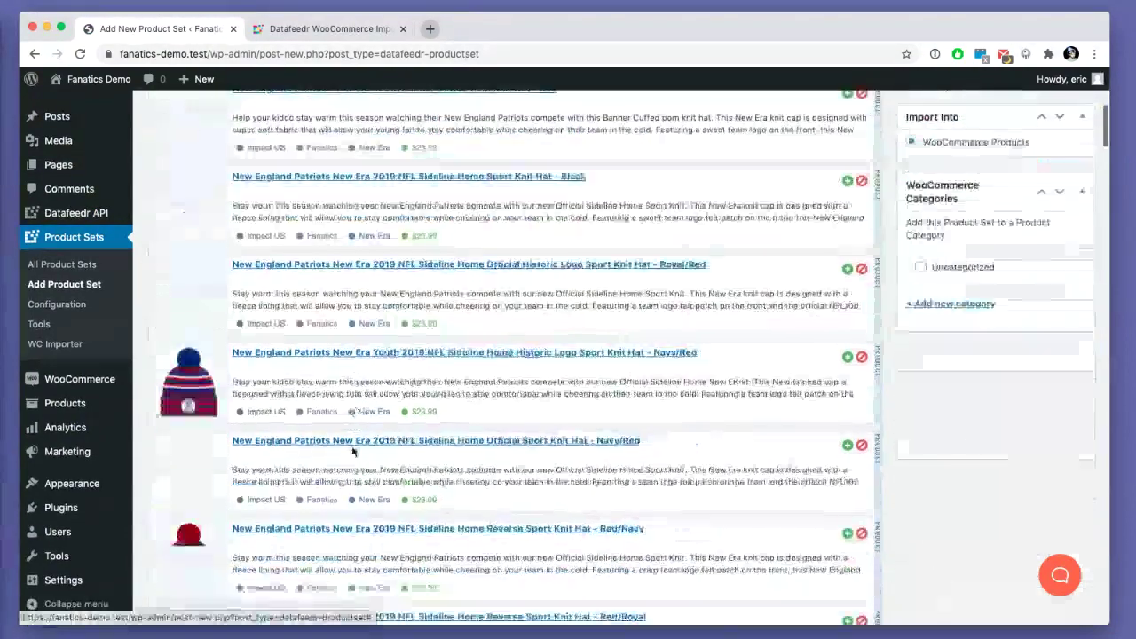
{"action": "scroll", "coordinate": [352, 451], "scroll_direction": "down", "scroll_amount": 10}
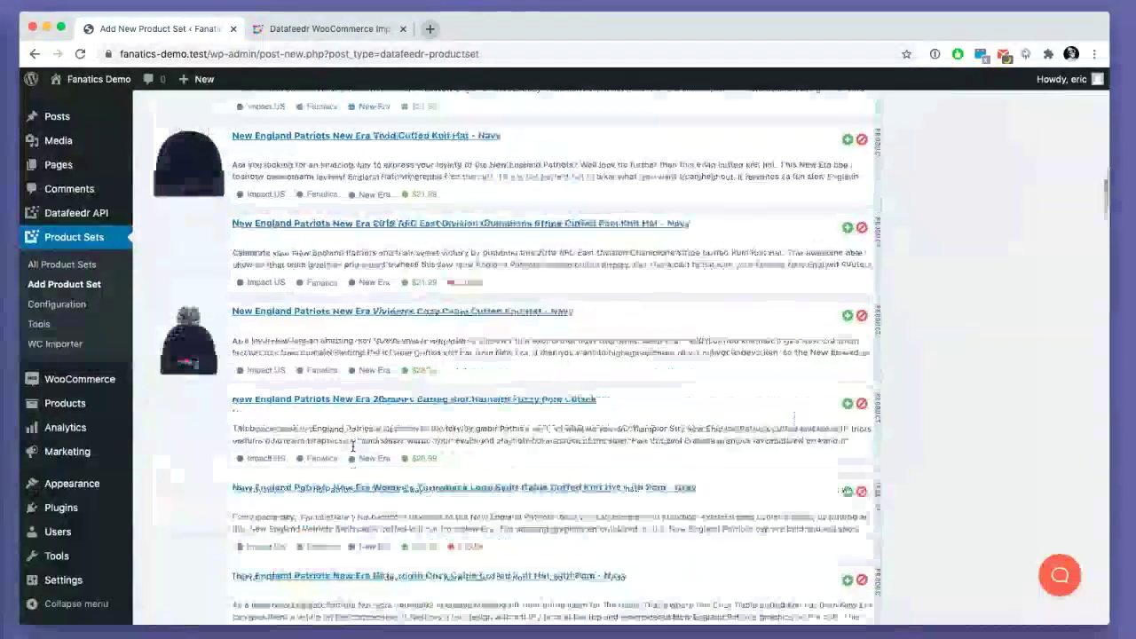
{"action": "scroll", "coordinate": [353, 448], "scroll_direction": "up", "scroll_amount": 15}
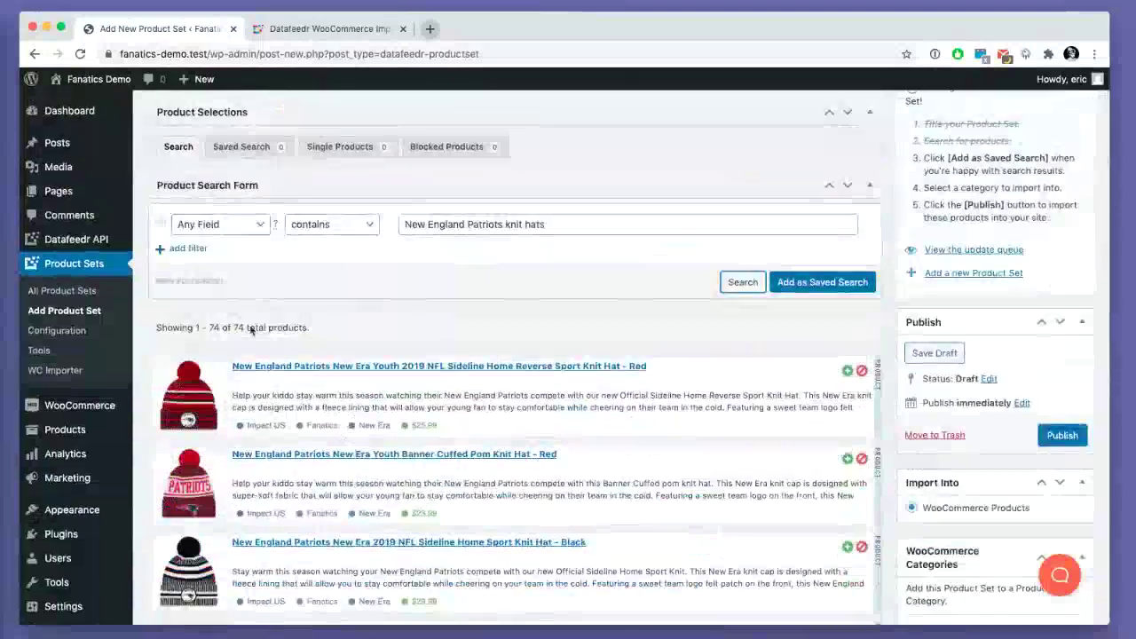
{"action": "scroll", "coordinate": [275, 375], "scroll_direction": "down", "scroll_amount": 10}
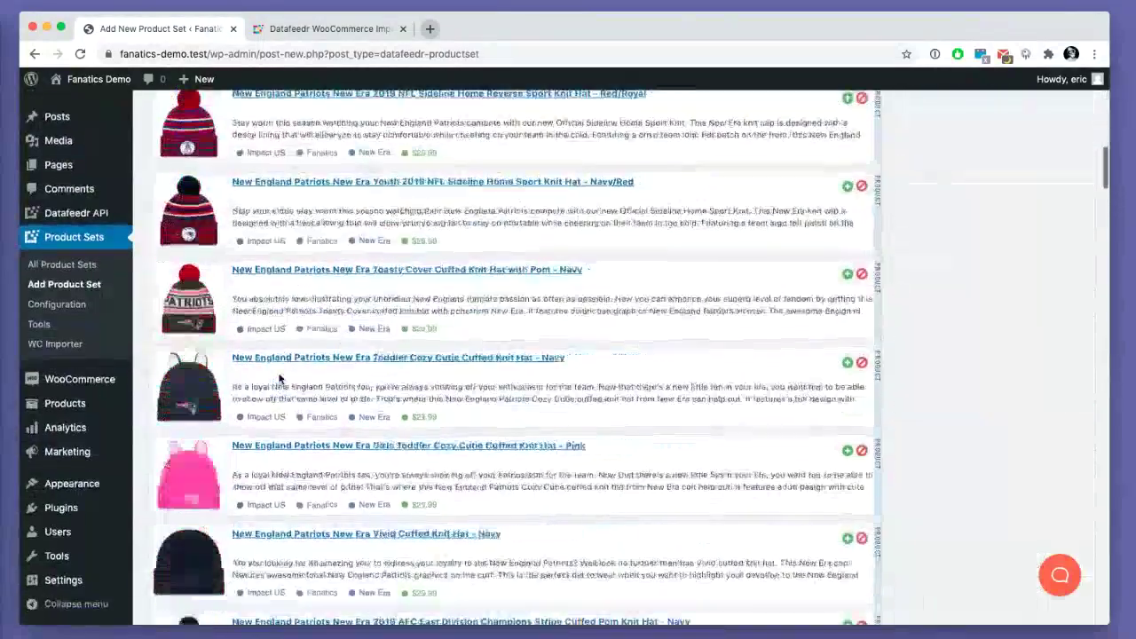
{"action": "scroll", "coordinate": [279, 379], "scroll_direction": "down", "scroll_amount": 10}
{"action": "scroll", "coordinate": [280, 379], "scroll_direction": "down", "scroll_amount": 20}
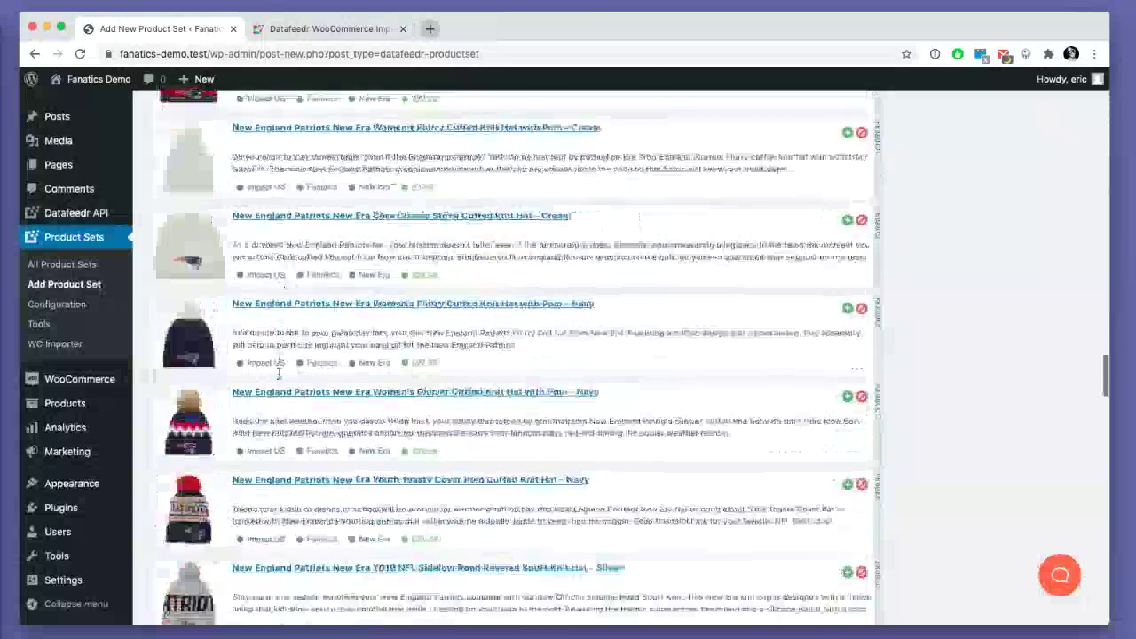
{"action": "scroll", "coordinate": [279, 379], "scroll_direction": "down", "scroll_amount": 15}
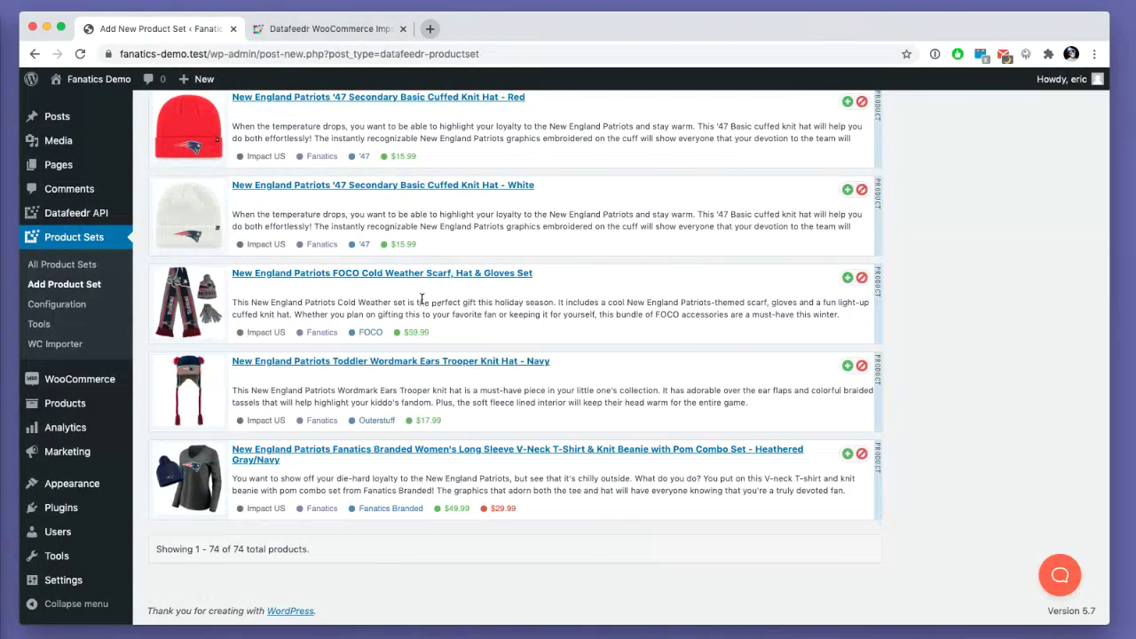
- Scroll back to the top and place the caret after 'hats -' in the search field
{"action": "scroll", "coordinate": [422, 298], "scroll_direction": "up", "scroll_amount": 20}
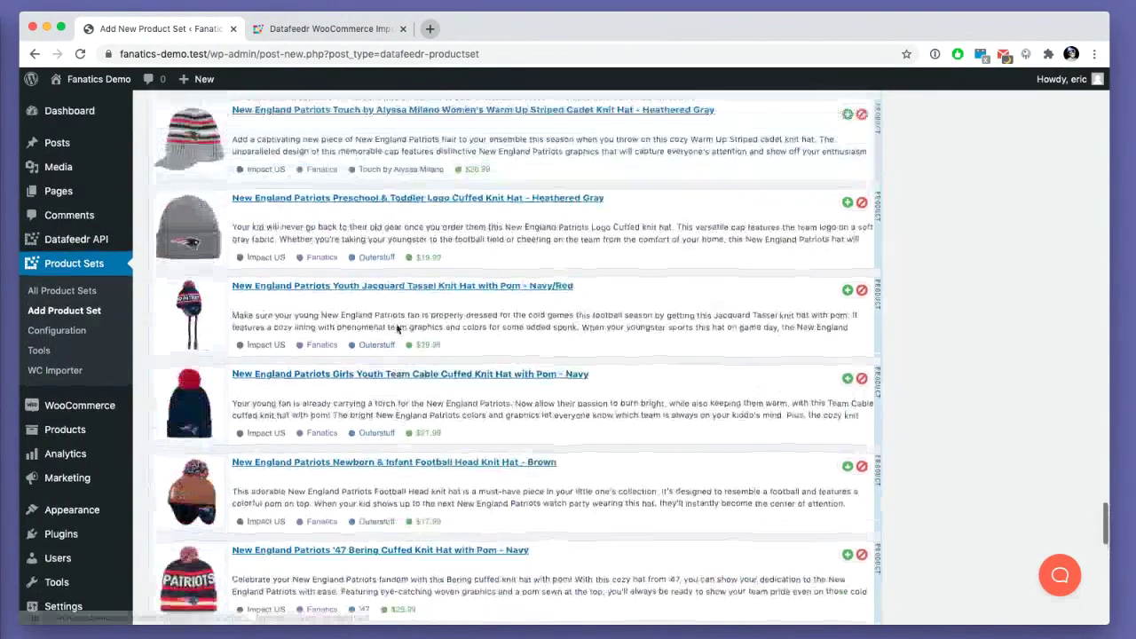
{"action": "scroll", "coordinate": [396, 330], "scroll_direction": "up", "scroll_amount": 15}
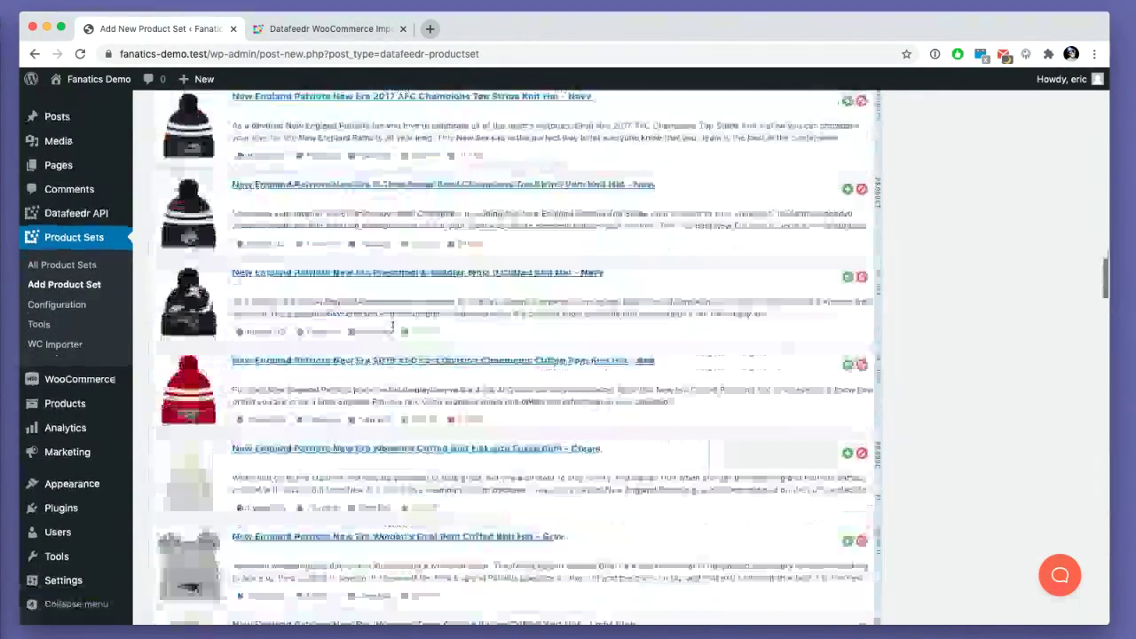
{"action": "scroll", "coordinate": [393, 330], "scroll_direction": "up", "scroll_amount": 15}
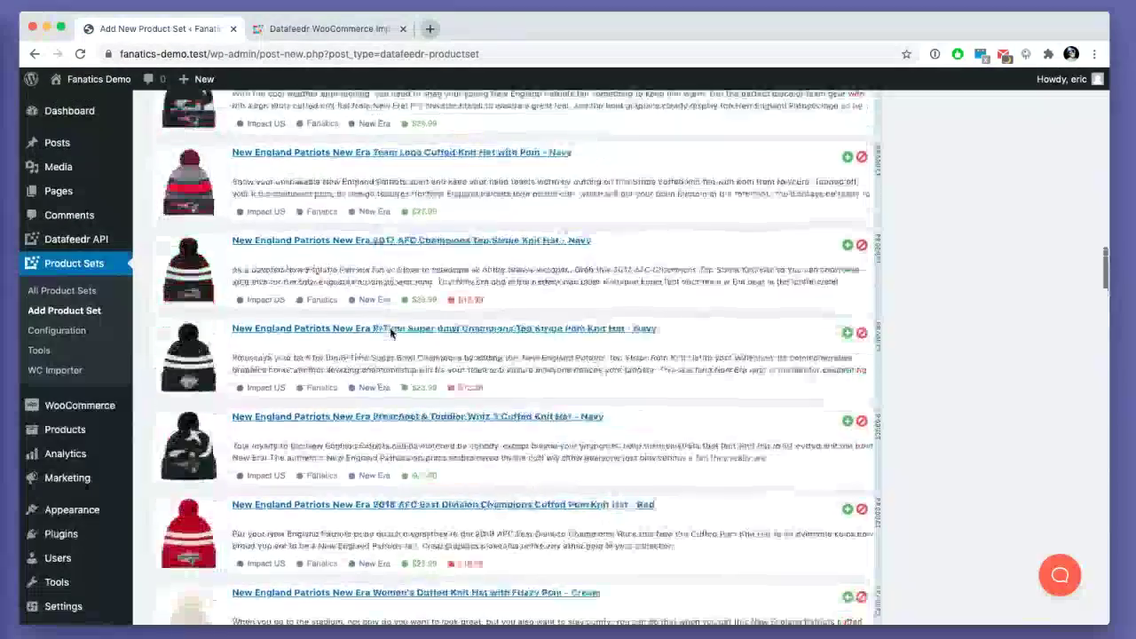
{"action": "scroll", "coordinate": [394, 330], "scroll_direction": "up", "scroll_amount": 15}
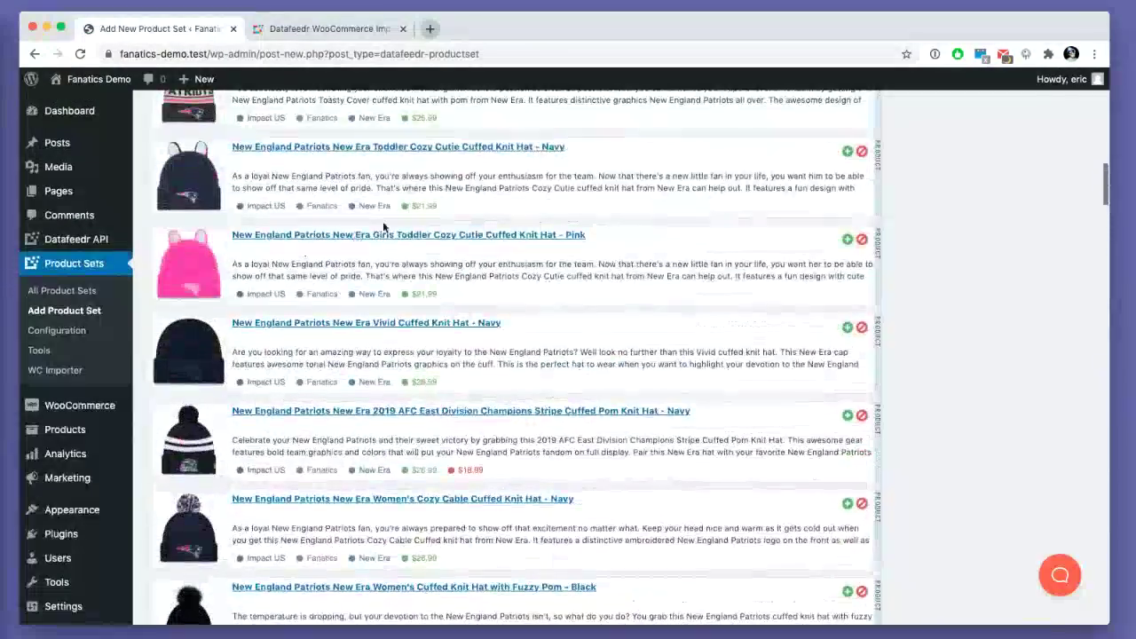
{"action": "scroll", "coordinate": [426, 257], "scroll_direction": "up", "scroll_amount": 5}
{"action": "scroll", "coordinate": [346, 411], "scroll_direction": "up", "scroll_amount": 5}
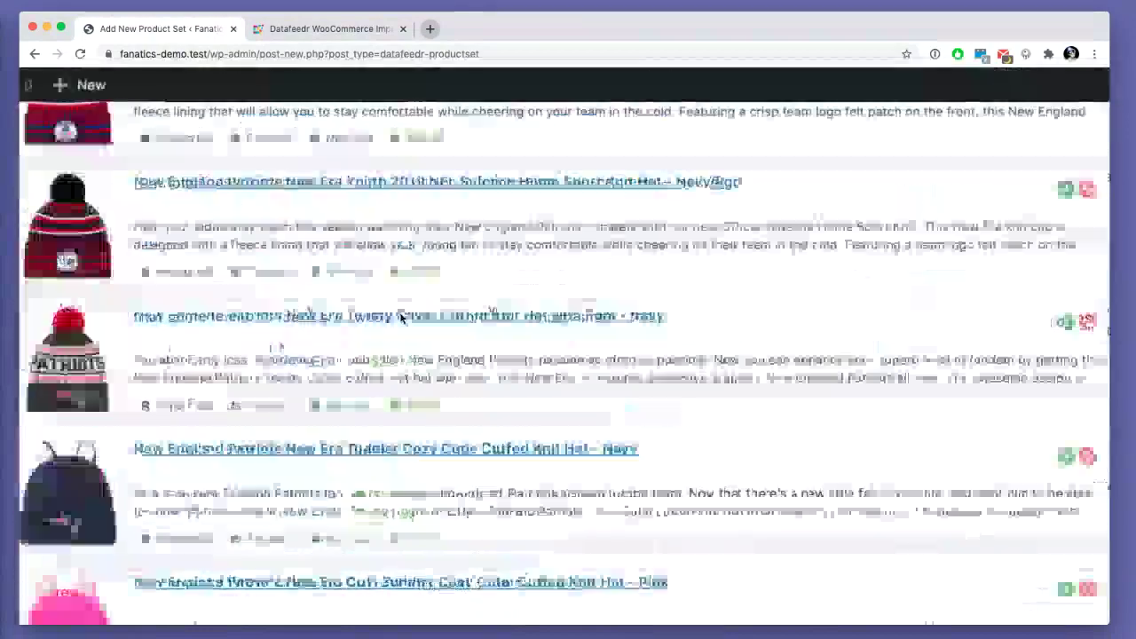
{"action": "scroll", "coordinate": [347, 412], "scroll_direction": "up", "scroll_amount": 2}
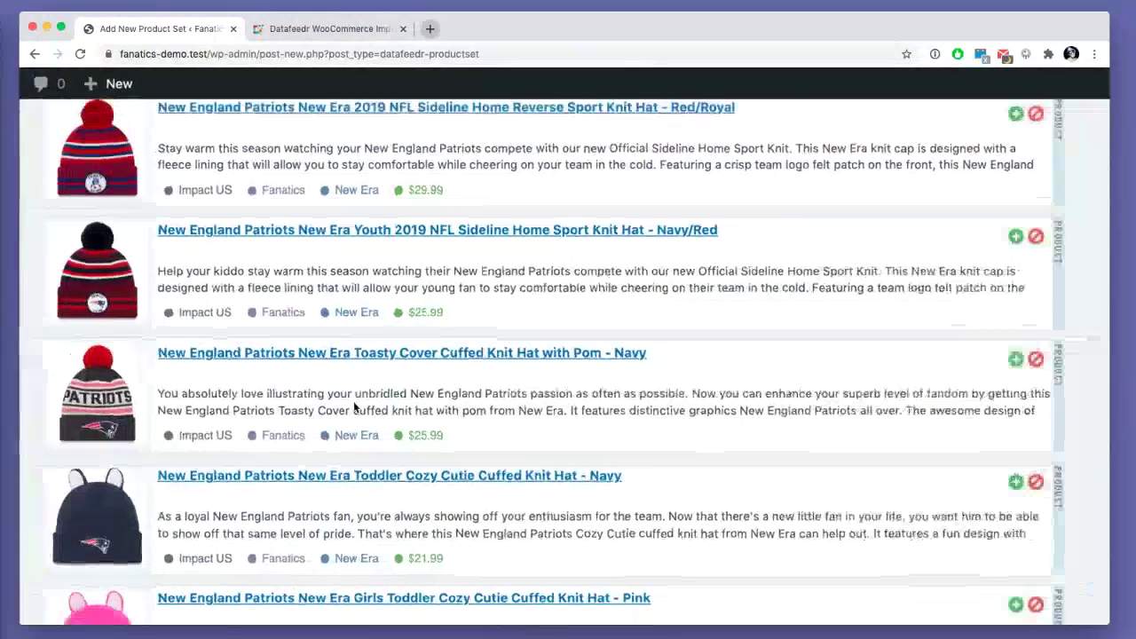
{"action": "scroll", "coordinate": [355, 414], "scroll_direction": "down", "scroll_amount": 5}
{"action": "scroll", "coordinate": [355, 415], "scroll_direction": "up", "scroll_amount": 3}
{"action": "left_click", "coordinate": [612, 317]}
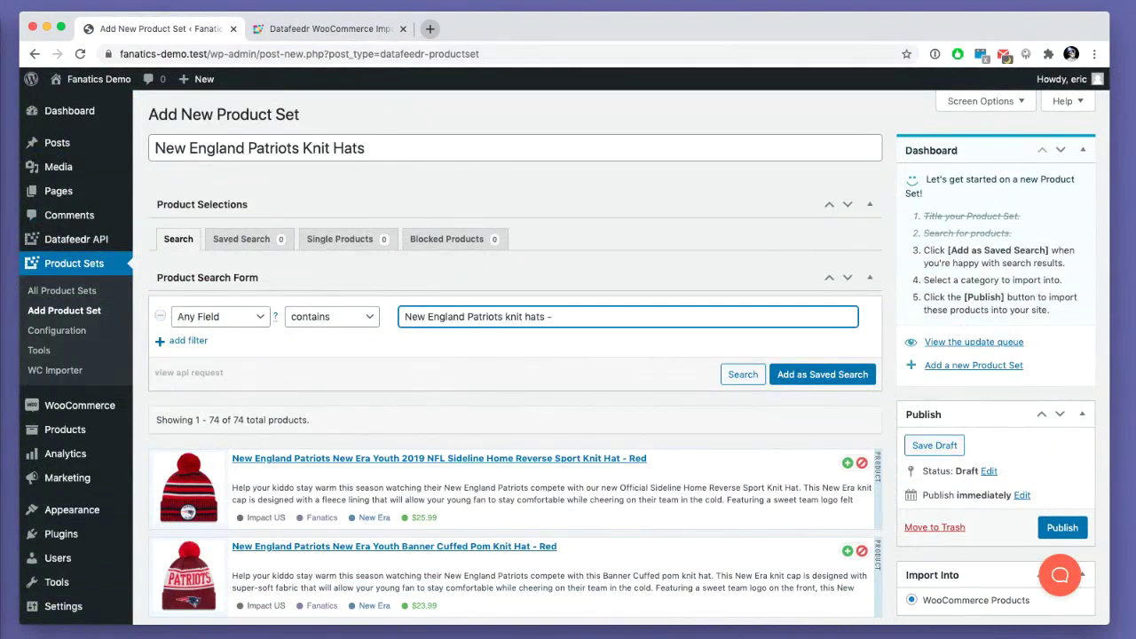
- Append 'set|girls|boys' after the minus sign and rerun the product search
{"action": "scroll", "coordinate": [557, 321], "scroll_direction": "up", "scroll_amount": 5}
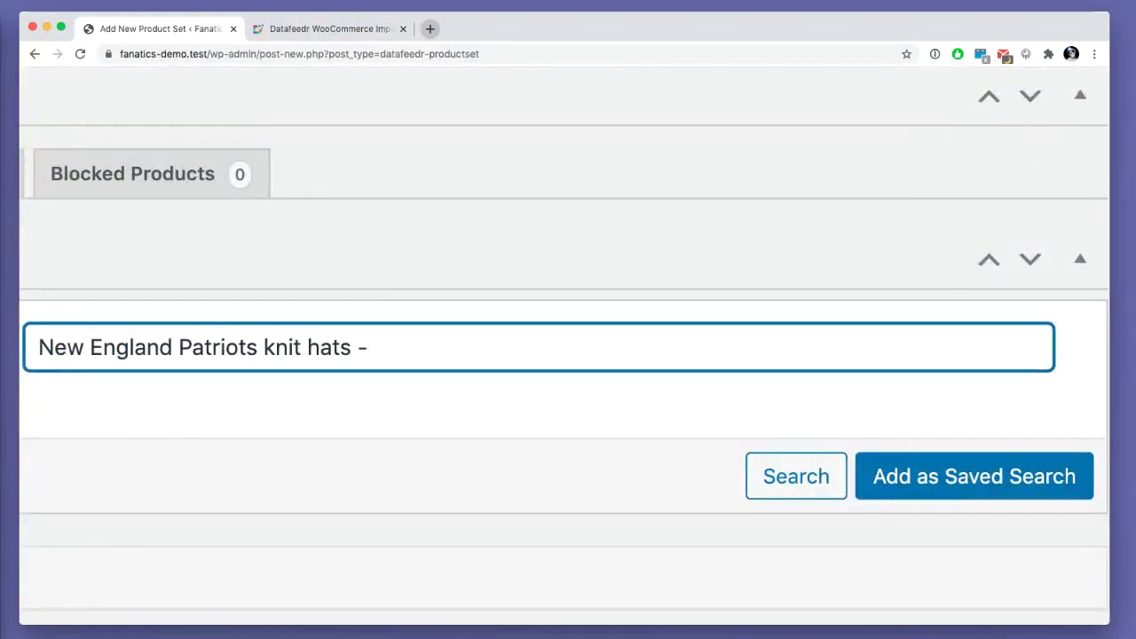
{"action": "type", "text": "set"}
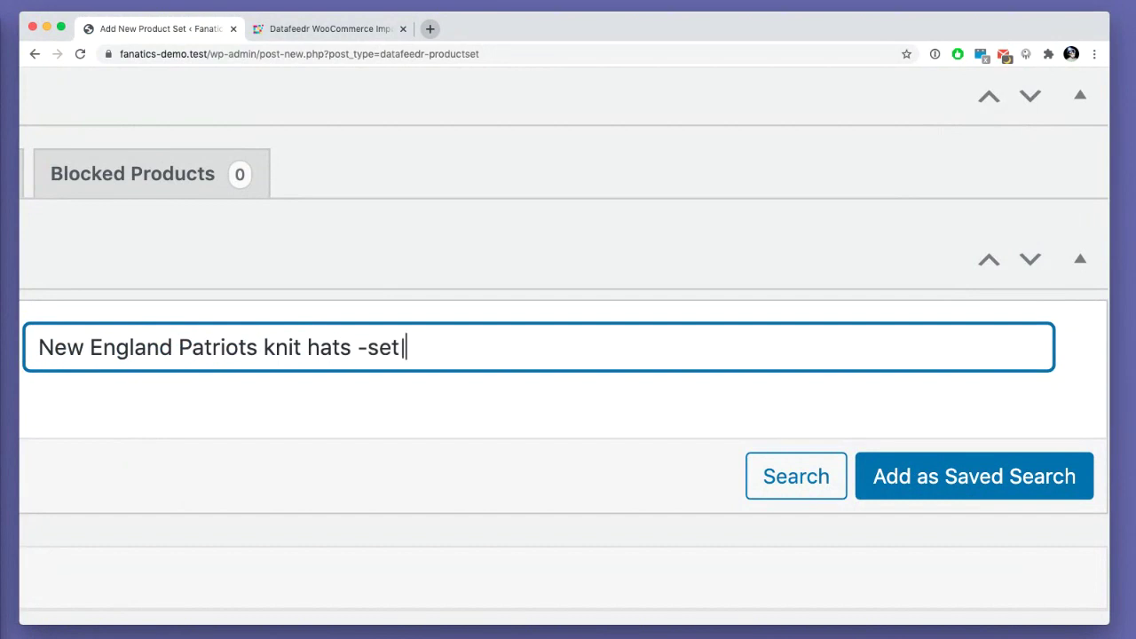
{"action": "type", "text": "|girls|boys"}
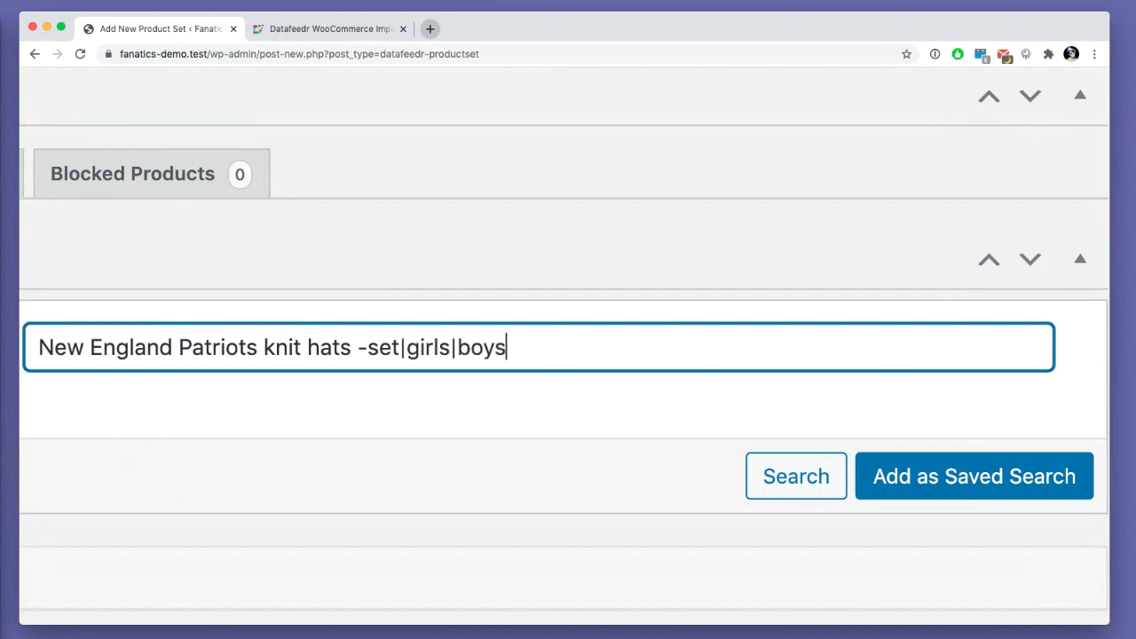
{"action": "left_click", "coordinate": [765, 478]}
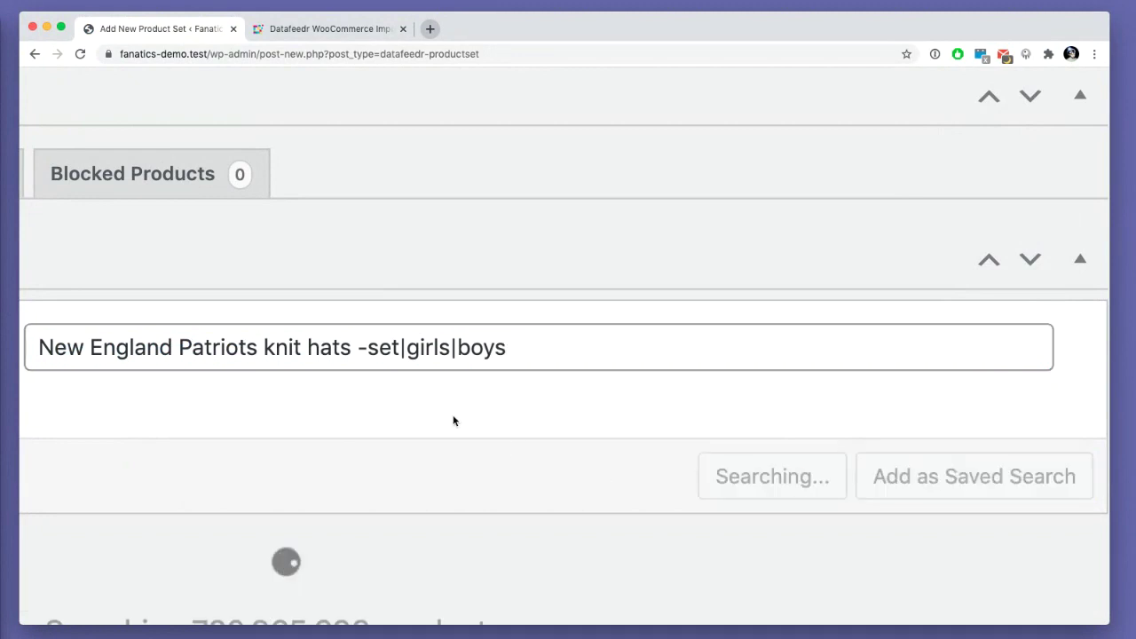
- Highlight the '68 of 68 total' count and scroll through the narrowed Patriots knit hat results
{"action": "scroll", "coordinate": [454, 421], "scroll_direction": "down", "scroll_amount": 5}
{"action": "left_click_drag", "start_coordinate": [207, 421], "coordinate": [269, 425]}
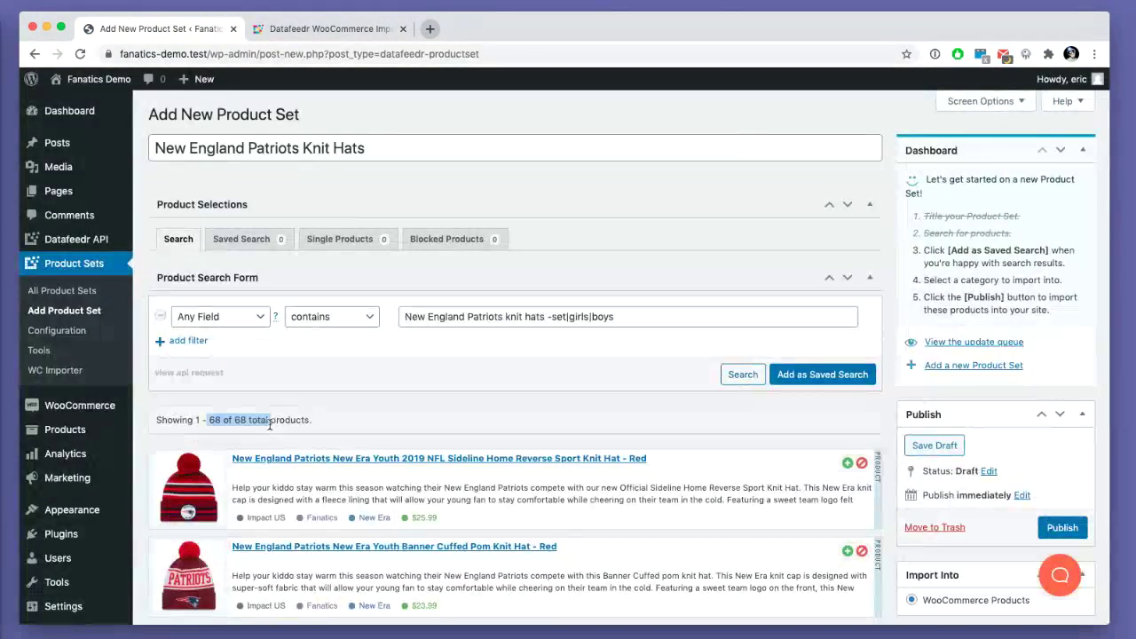
{"action": "scroll", "coordinate": [269, 425], "scroll_direction": "down", "scroll_amount": 15}
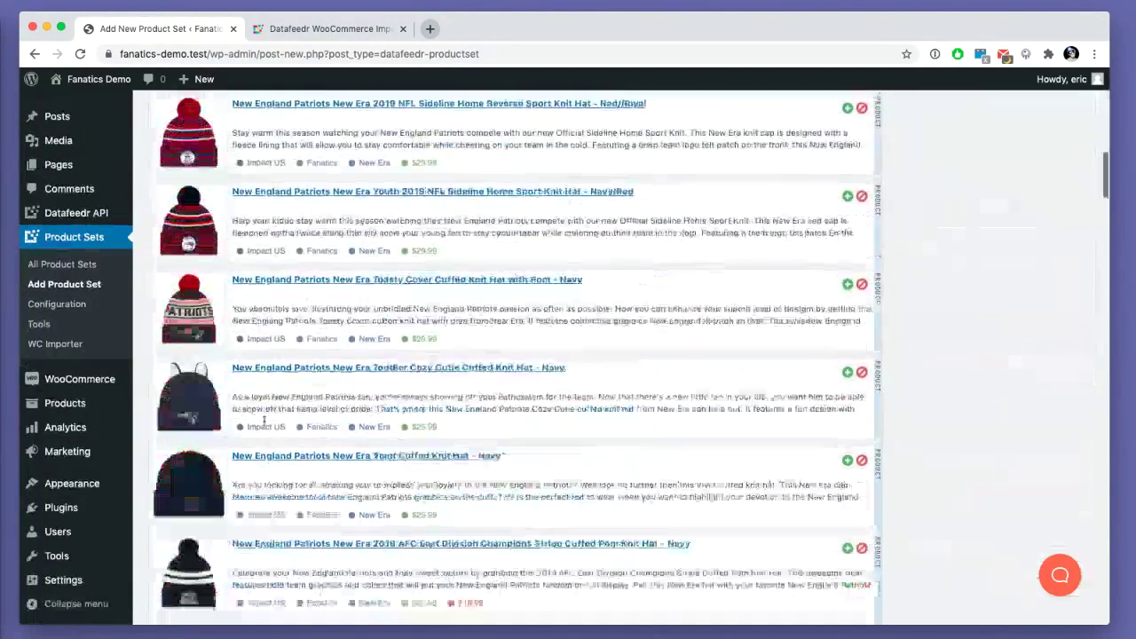
{"action": "scroll", "coordinate": [264, 421], "scroll_direction": "down", "scroll_amount": 15}
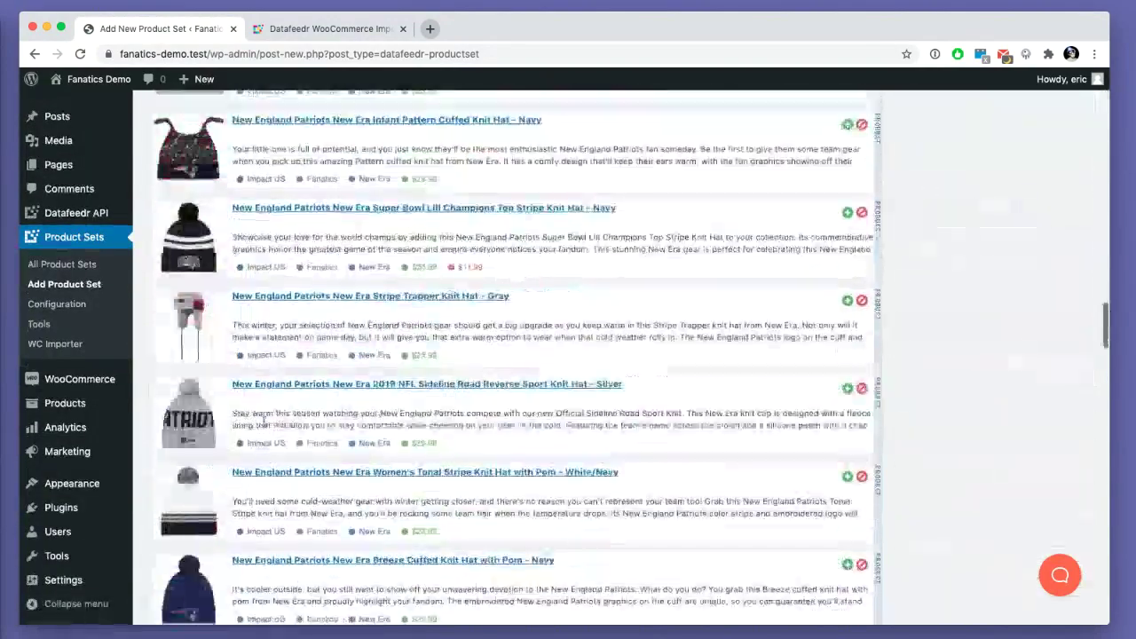
{"action": "scroll", "coordinate": [264, 421], "scroll_direction": "down", "scroll_amount": 15}
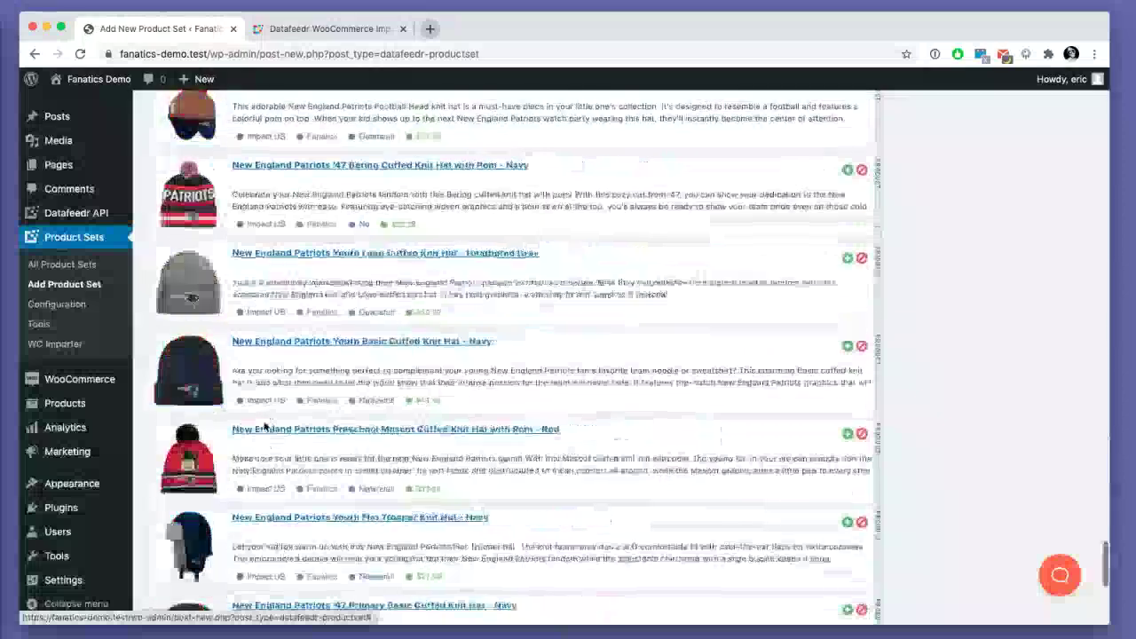
{"action": "scroll", "coordinate": [263, 424], "scroll_direction": "down", "scroll_amount": 5}
{"action": "scroll", "coordinate": [393, 453], "scroll_direction": "up", "scroll_amount": 20}
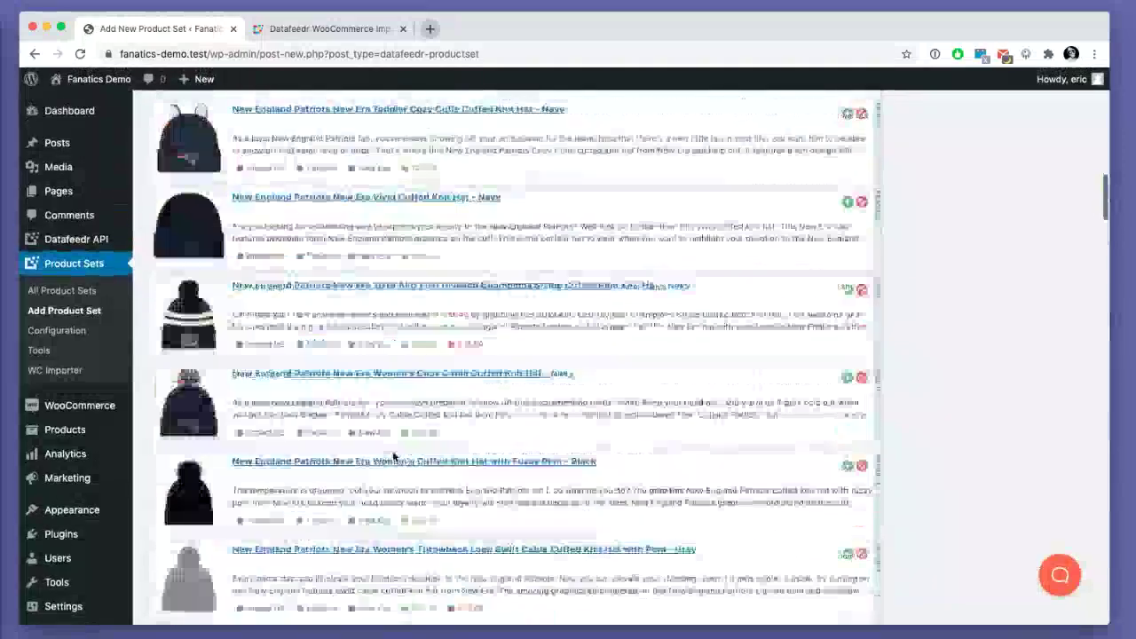
{"action": "scroll", "coordinate": [393, 455], "scroll_direction": "up", "scroll_amount": 5}
{"action": "scroll", "coordinate": [519, 410], "scroll_direction": "down", "scroll_amount": 10}
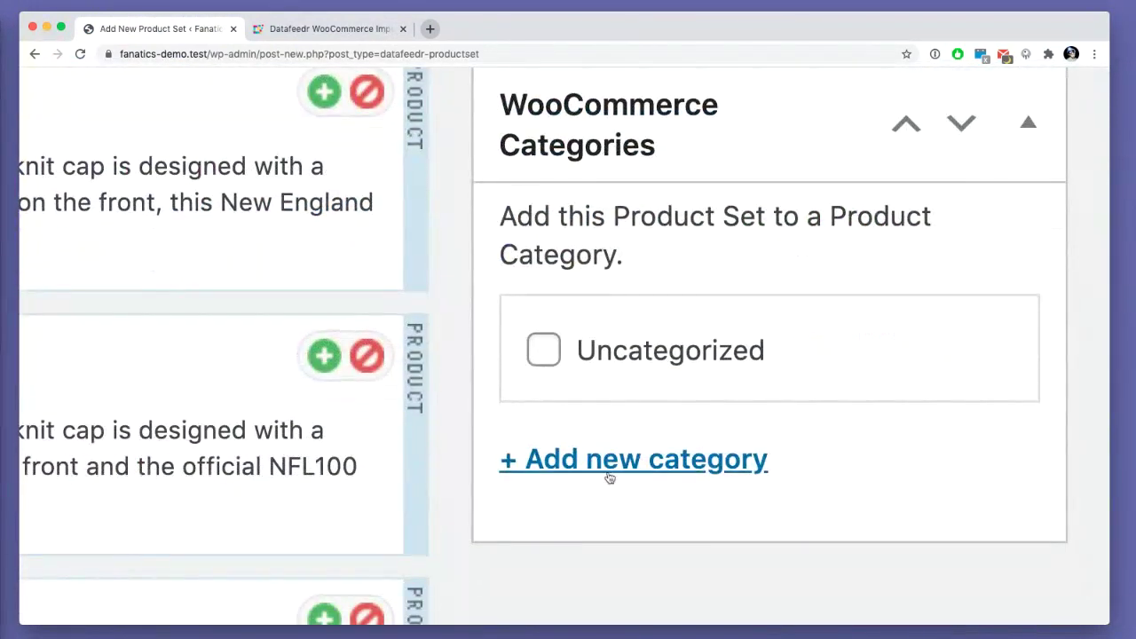
- Create and tick a new Knit Hats product category
{"action": "left_click", "coordinate": [940, 307]}
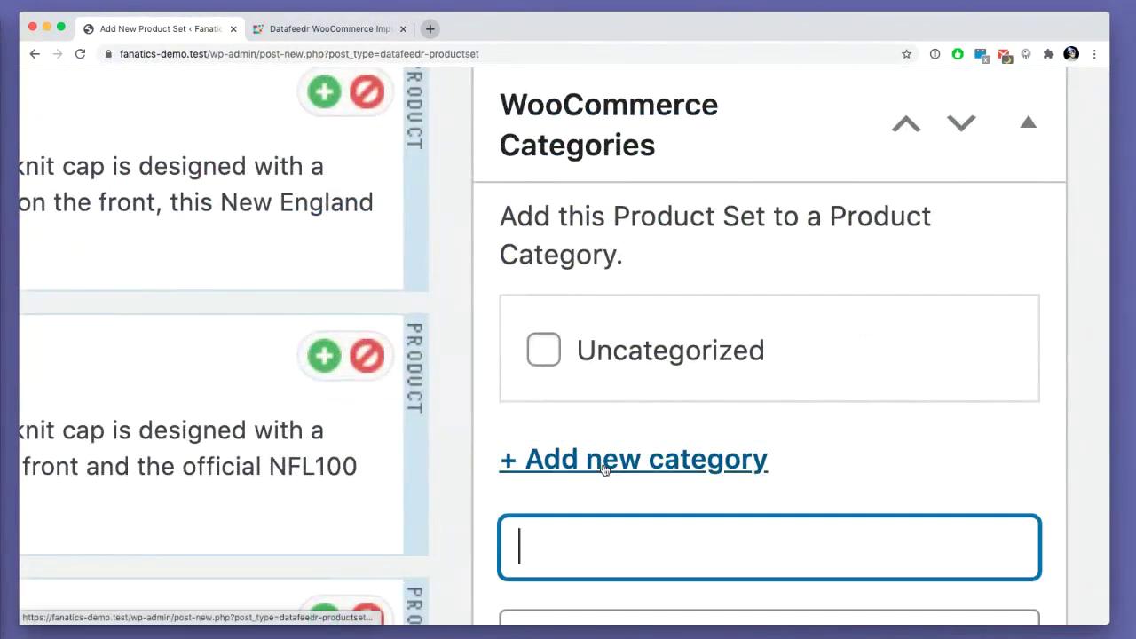
{"action": "scroll", "coordinate": [602, 468], "scroll_direction": "down", "scroll_amount": 3}
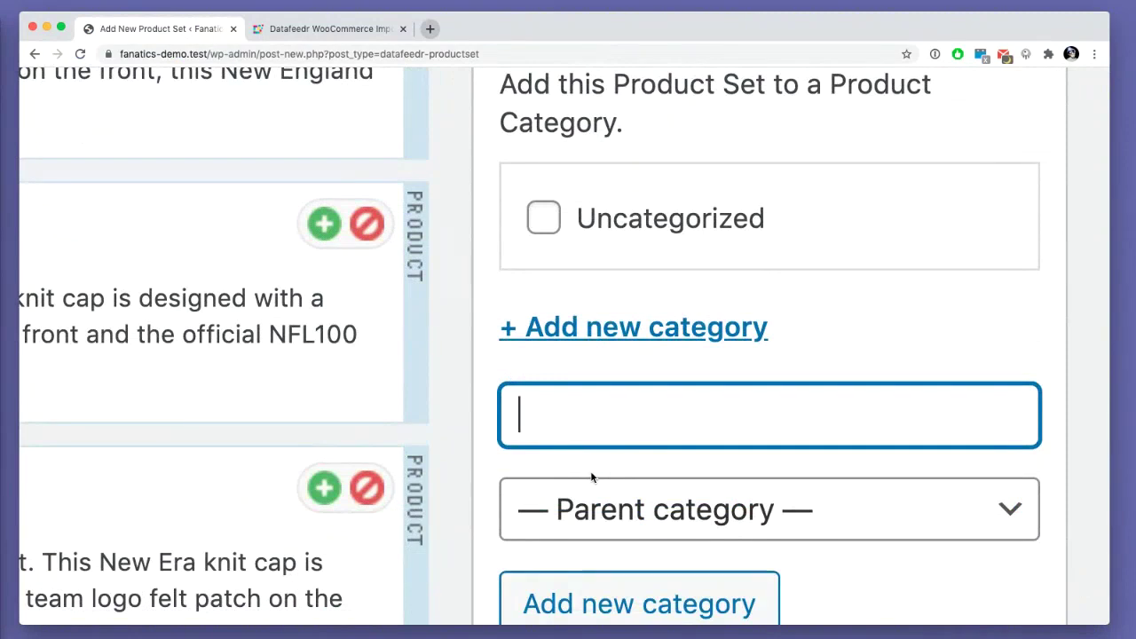
{"action": "type", "text": "Knit Hats"}
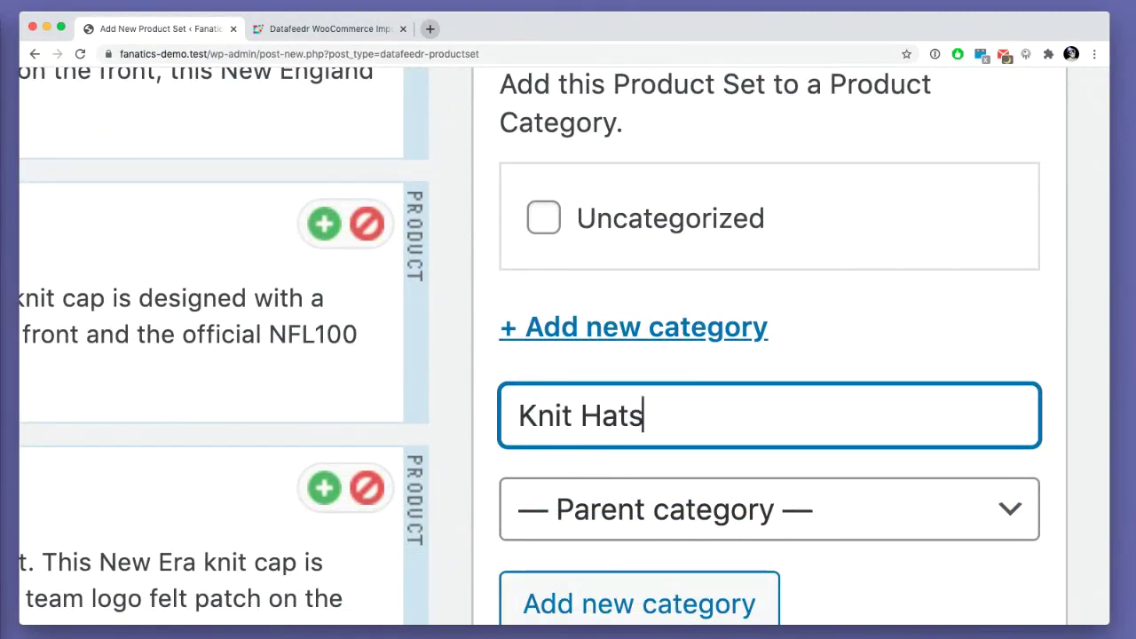
{"action": "scroll", "coordinate": [646, 428], "scroll_direction": "down", "scroll_amount": 2}
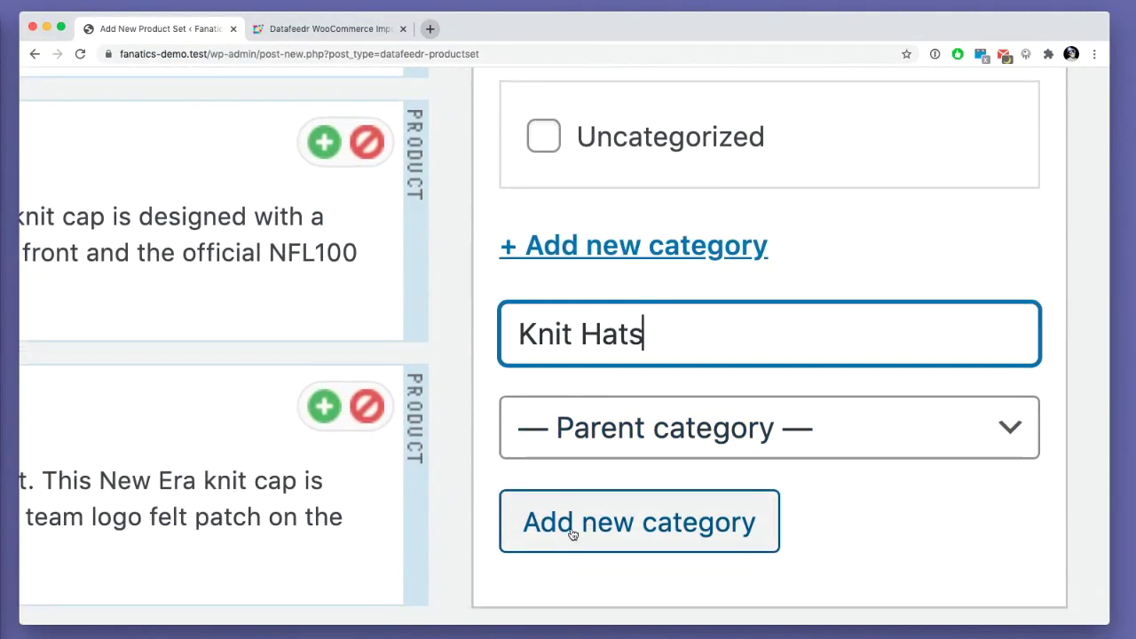
{"action": "left_click", "coordinate": [573, 526]}
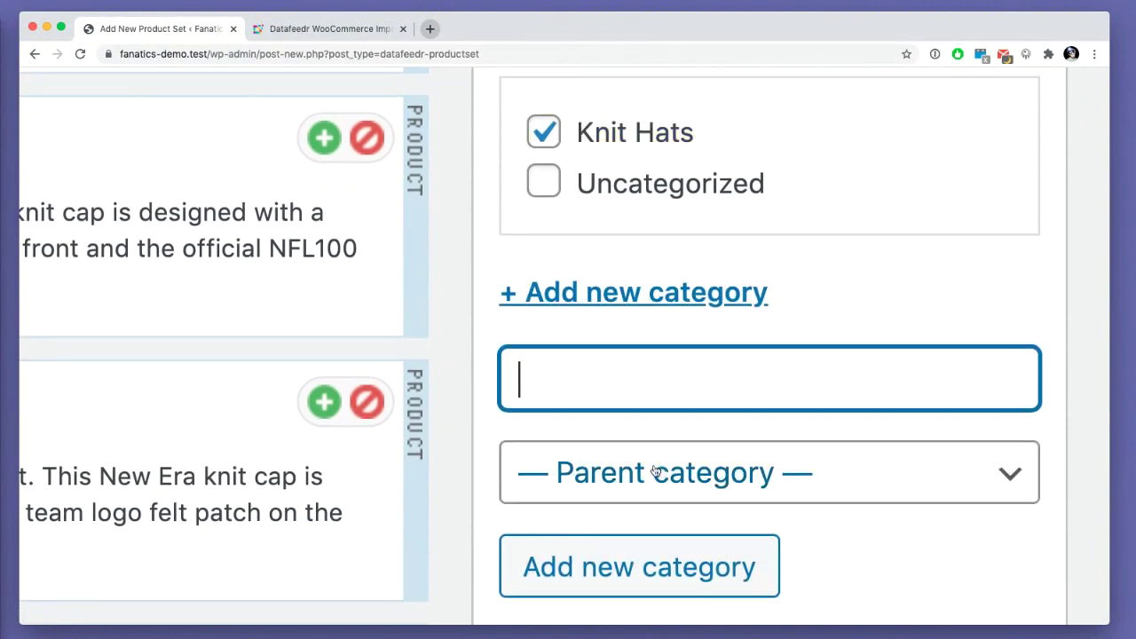
- Add a New England Patriots subcategory with Knit Hats as its parent
{"action": "left_click", "coordinate": [654, 471]}
{"action": "left_click", "coordinate": [590, 487]}
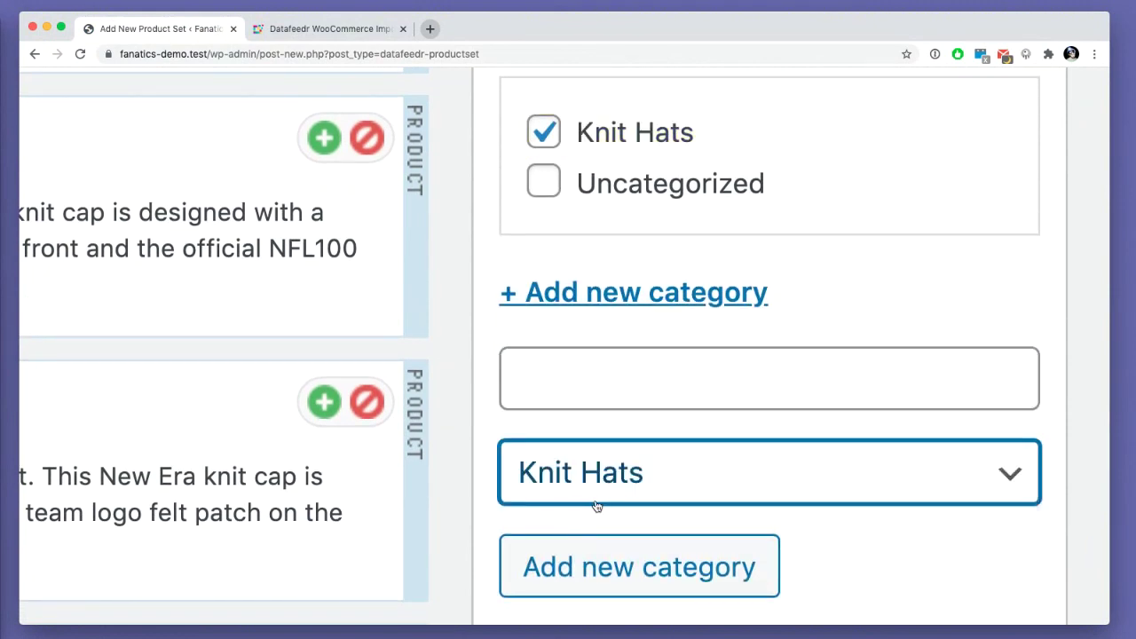
{"action": "left_click", "coordinate": [558, 386]}
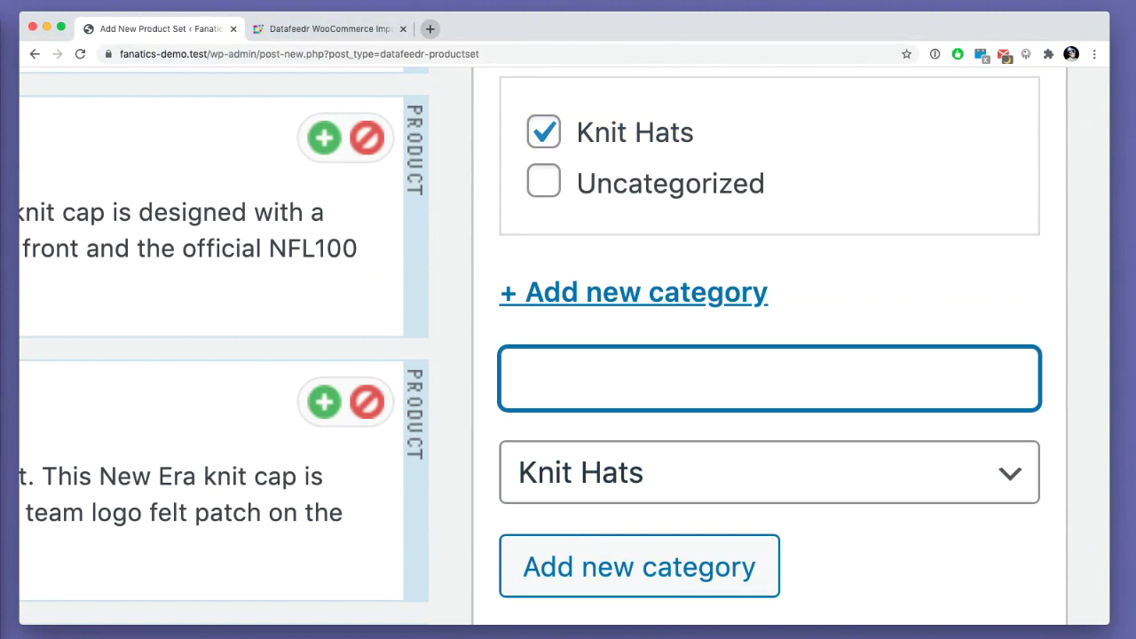
{"action": "key", "text": "super+Tab"}
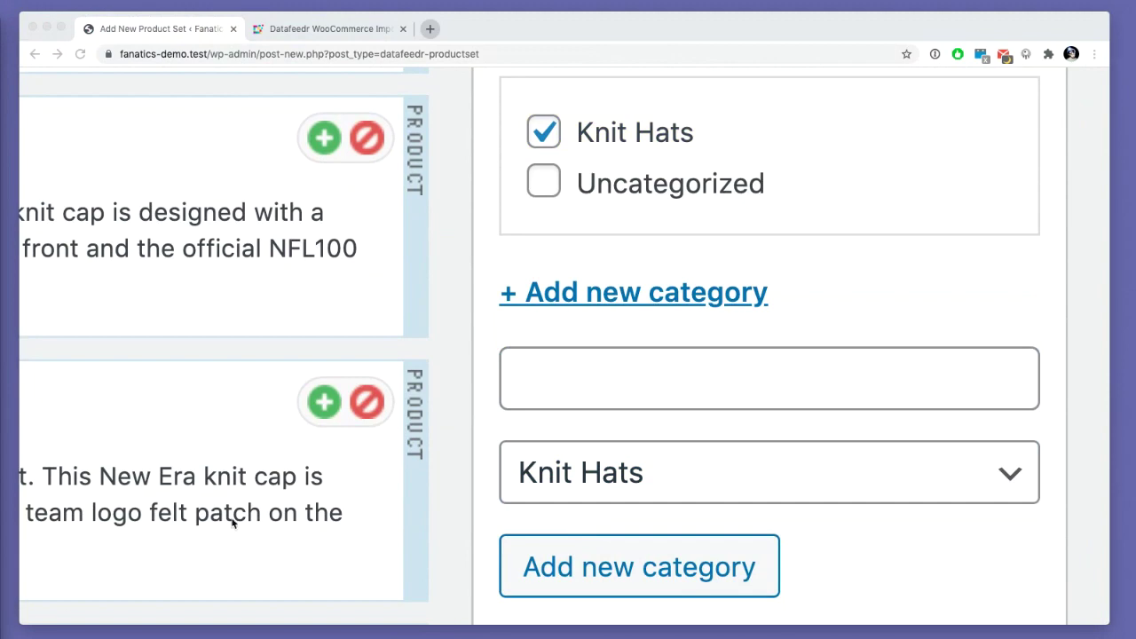
{"action": "left_click", "coordinate": [553, 364]}
{"action": "type", "text": "New England Patriots"}
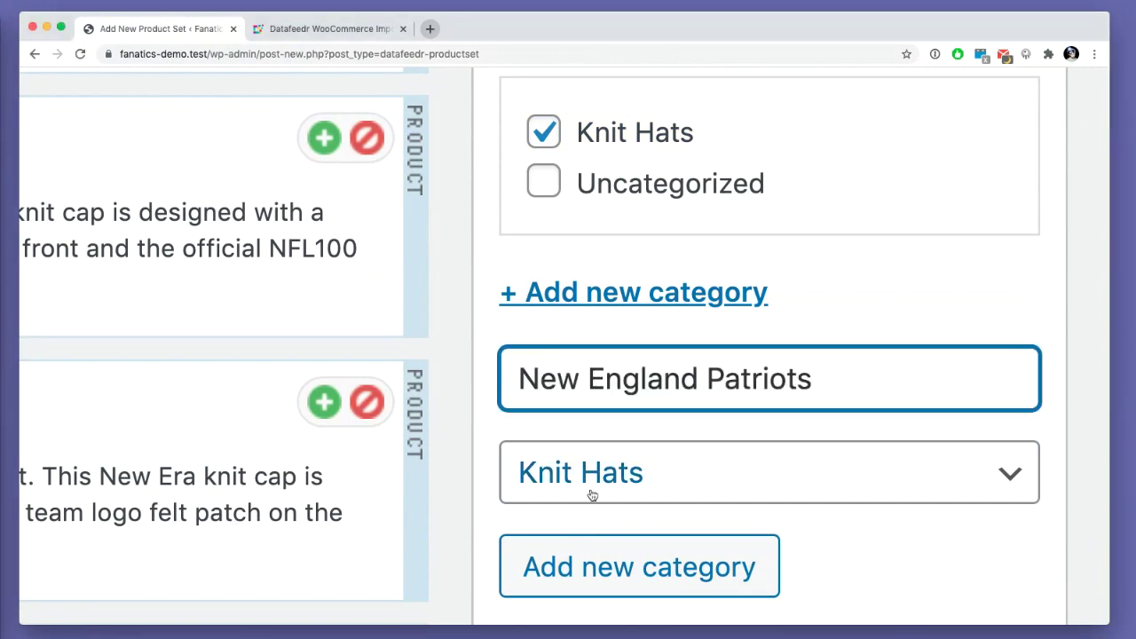
{"action": "left_click", "coordinate": [584, 555]}
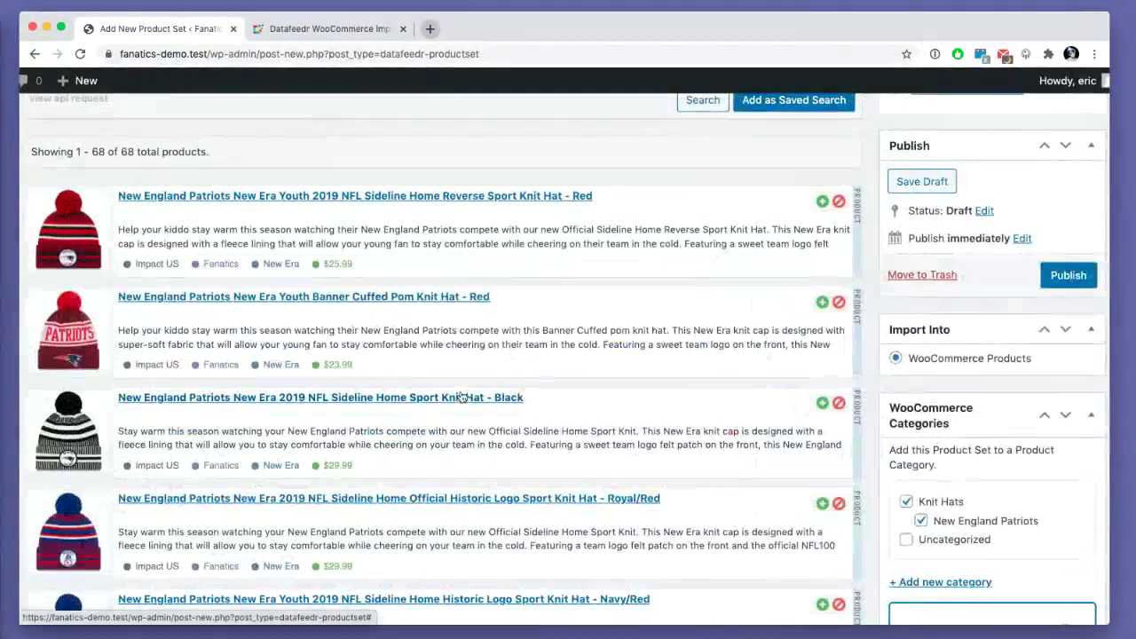
{"action": "key", "text": "super+minus"}
{"action": "scroll", "coordinate": [598, 222], "scroll_direction": "up", "scroll_amount": 5}
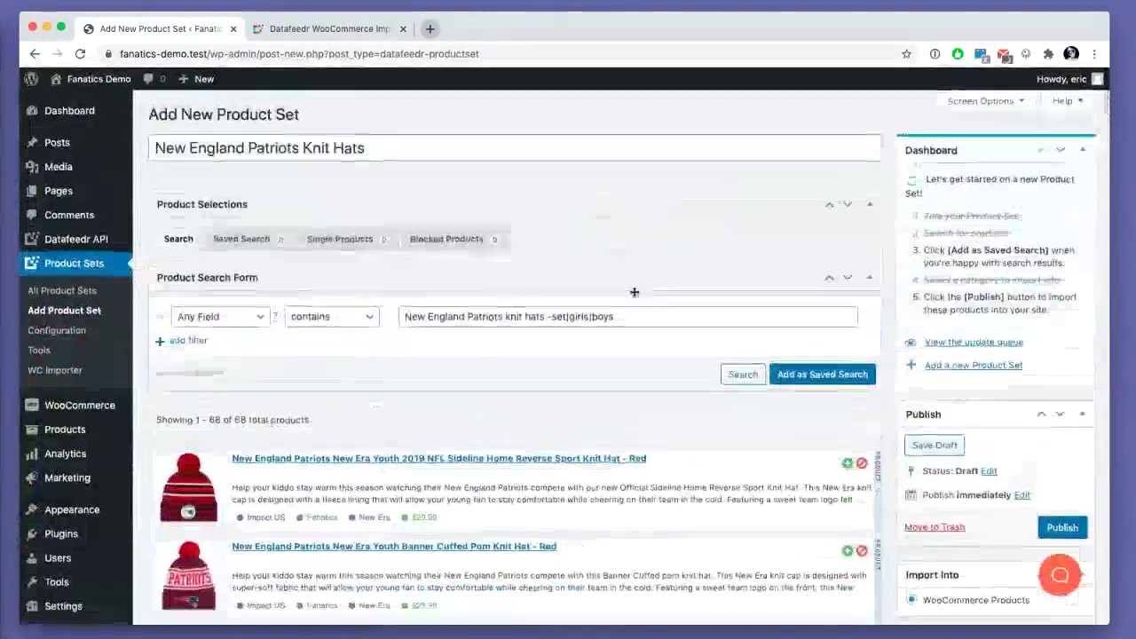
{"action": "scroll", "coordinate": [406, 376], "scroll_direction": "down", "scroll_amount": 1}
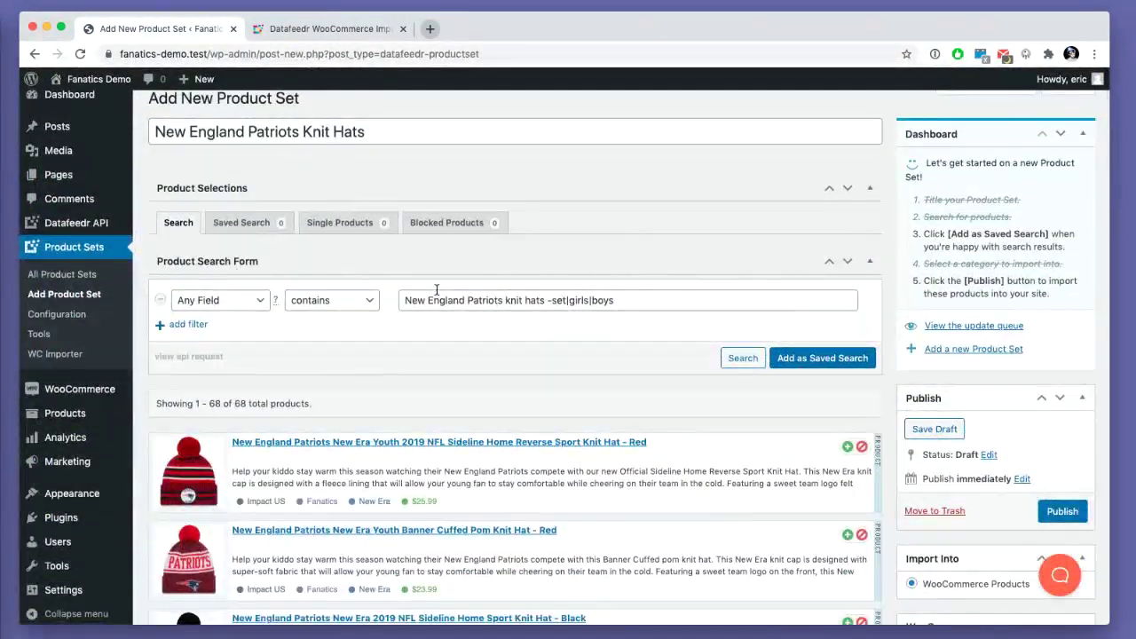
{"action": "left_click_drag", "start_coordinate": [434, 300], "coordinate": [530, 300]}
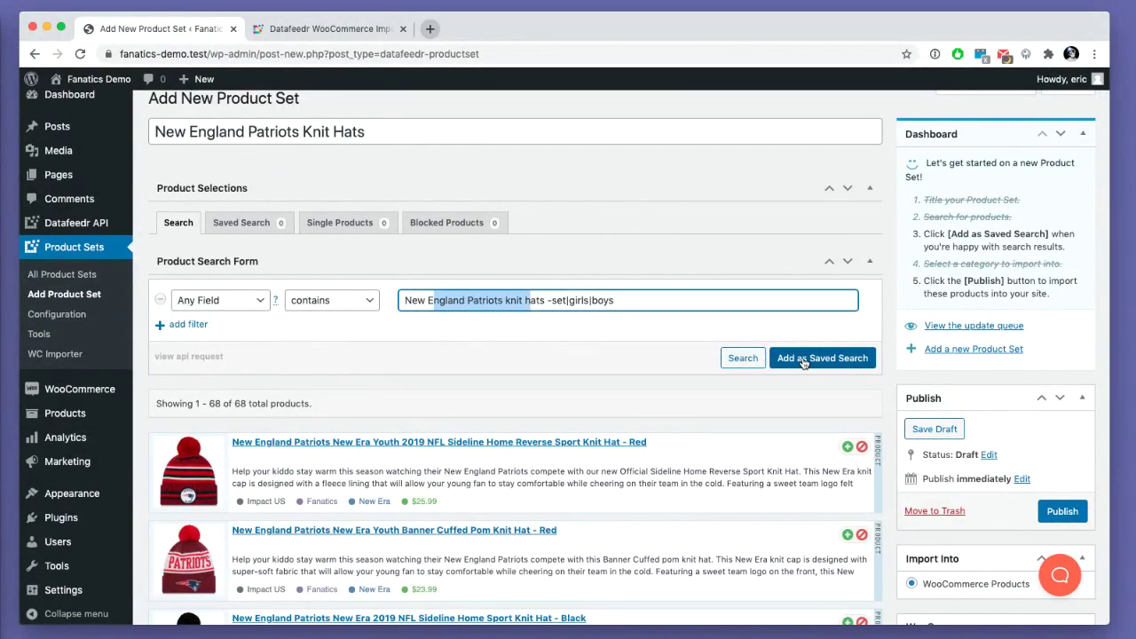
{"action": "left_click", "coordinate": [803, 359]}
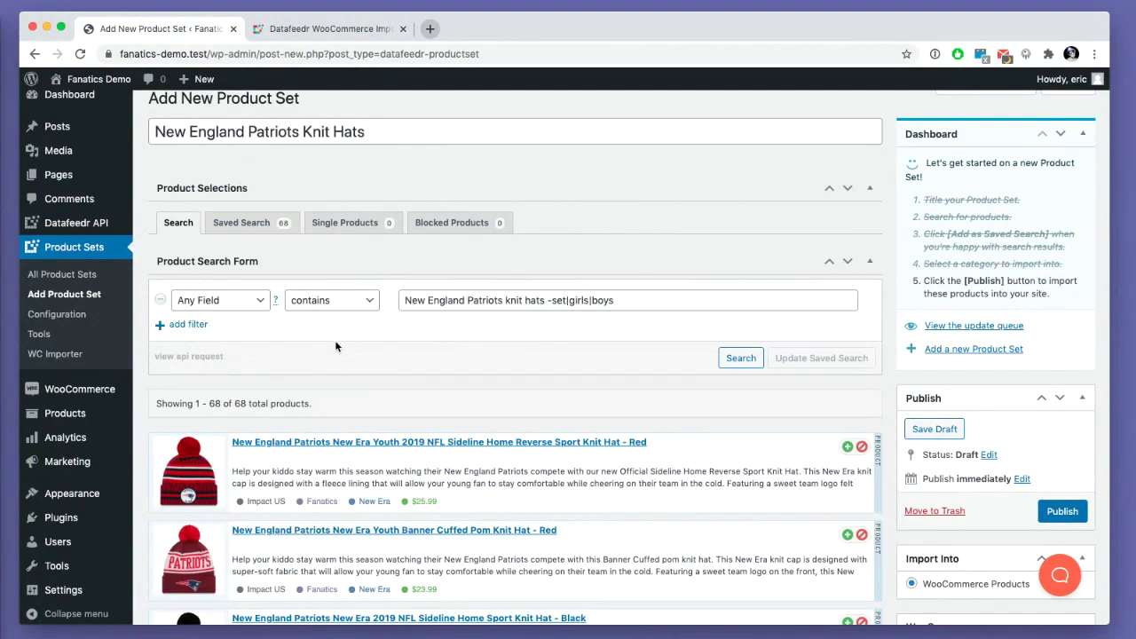
{"action": "left_click", "coordinate": [238, 225]}
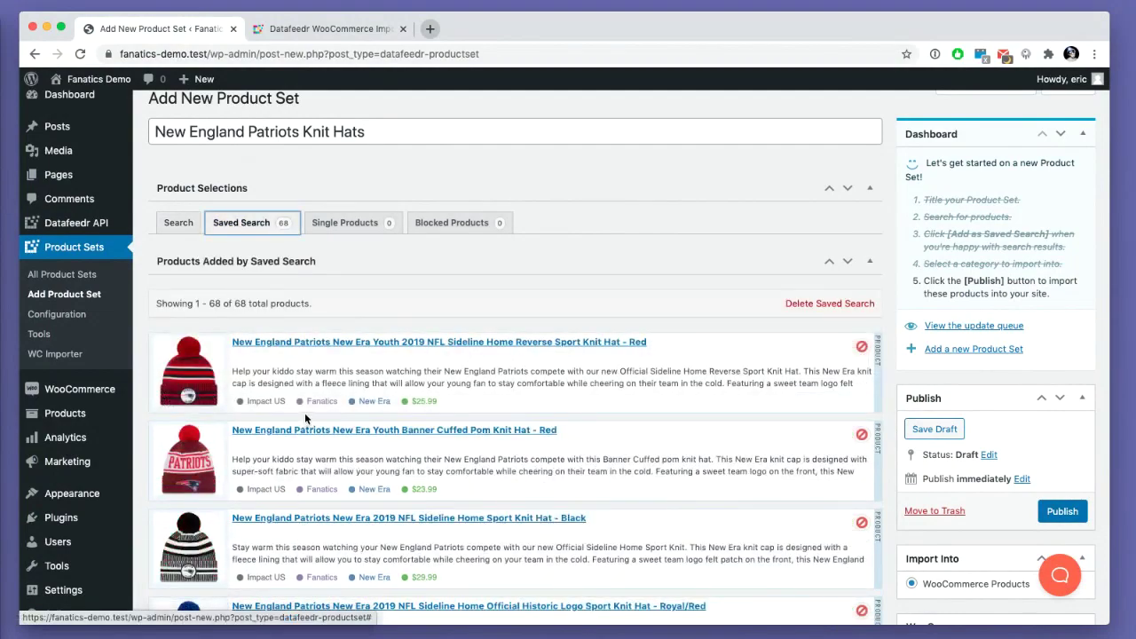
{"action": "scroll", "coordinate": [304, 412], "scroll_direction": "down", "scroll_amount": 10}
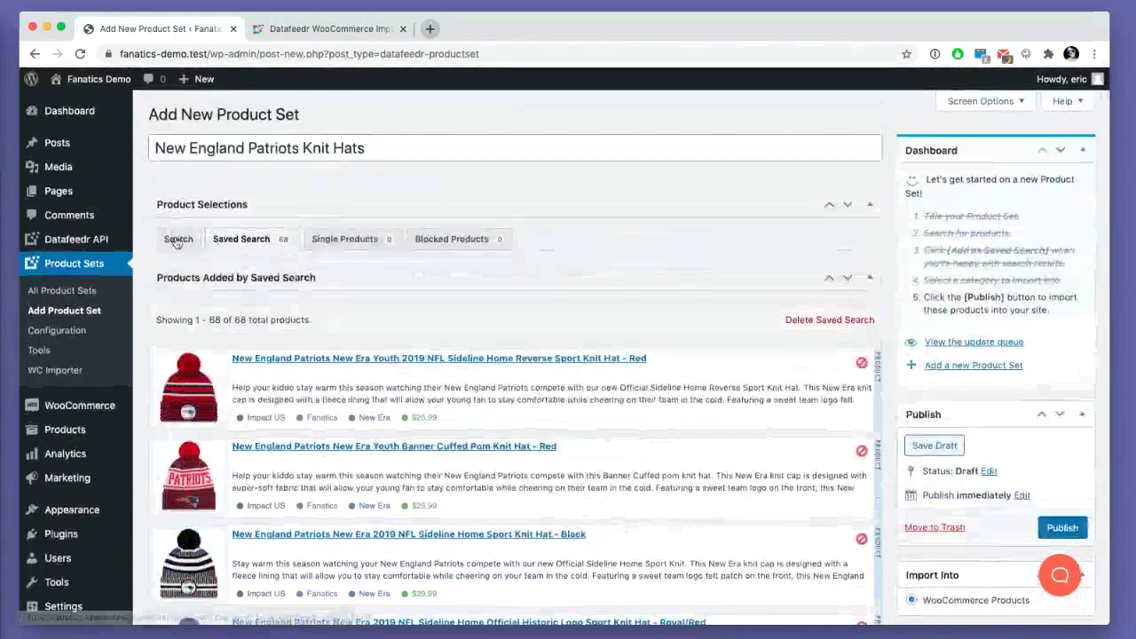
{"action": "left_click", "coordinate": [177, 242]}
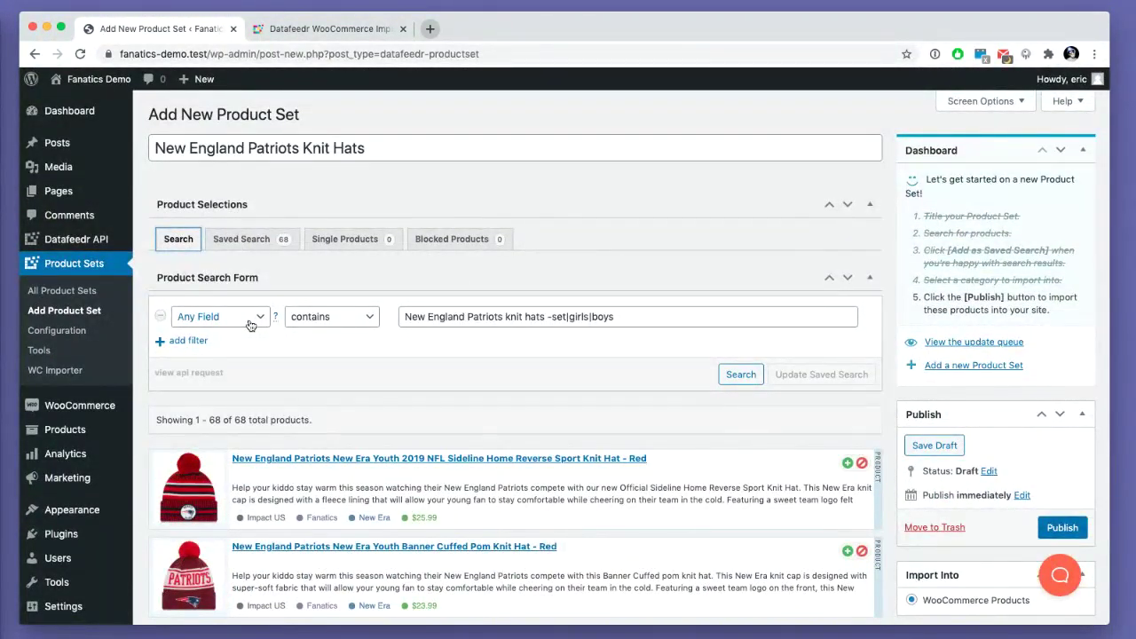
{"action": "scroll", "coordinate": [461, 345], "scroll_direction": "down", "scroll_amount": 3}
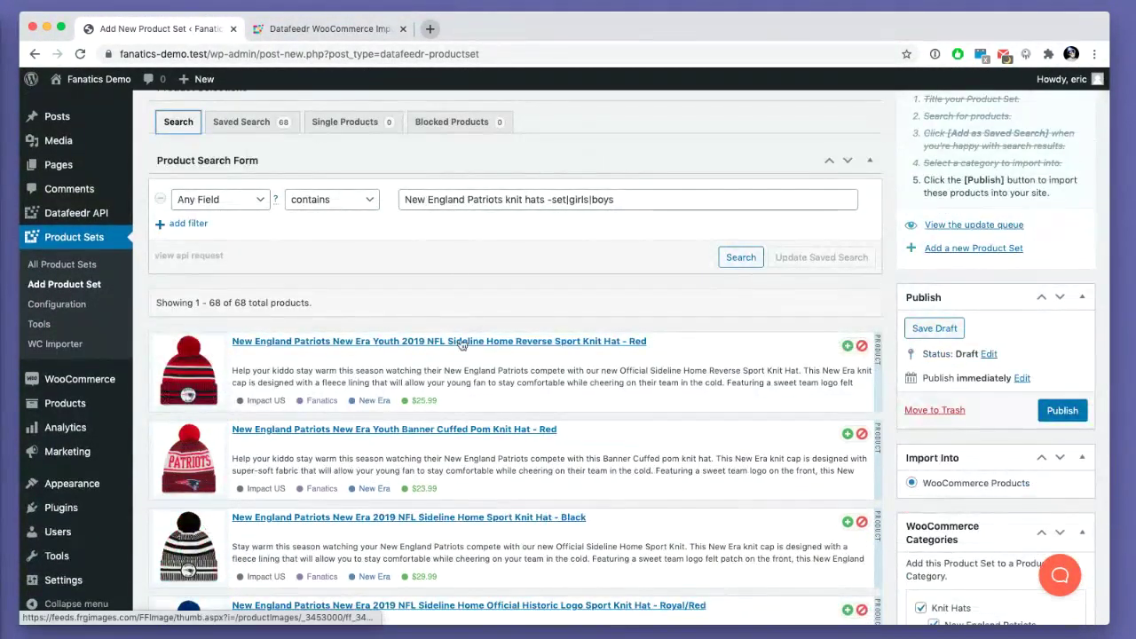
{"action": "left_click_drag", "start_coordinate": [425, 197], "coordinate": [499, 202]}
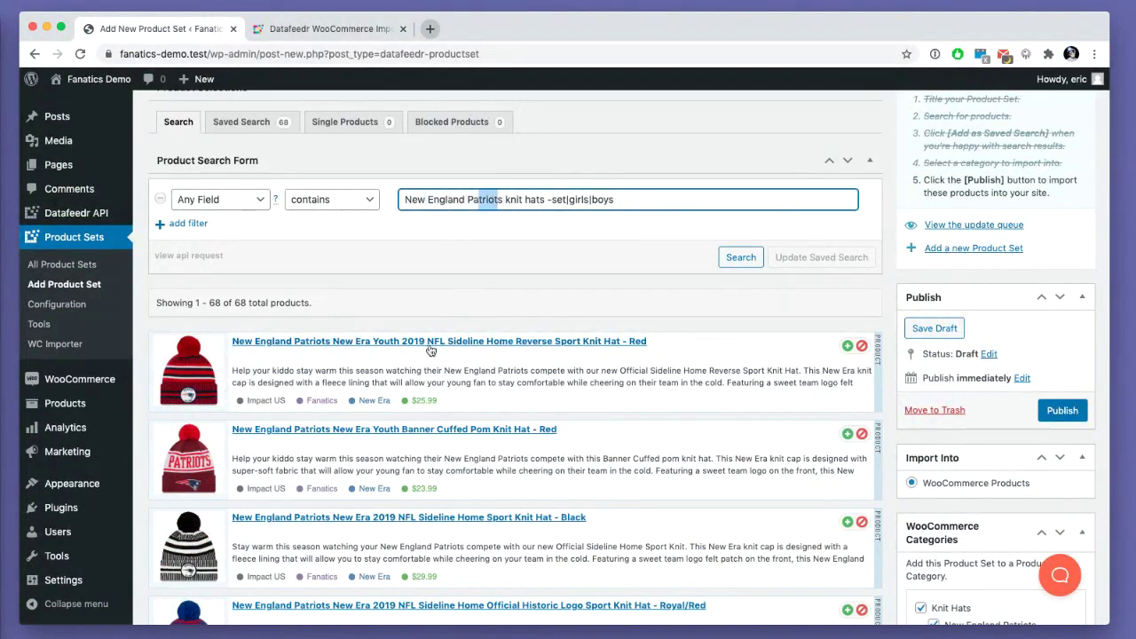
{"action": "scroll", "coordinate": [430, 351], "scroll_direction": "down", "scroll_amount": 5}
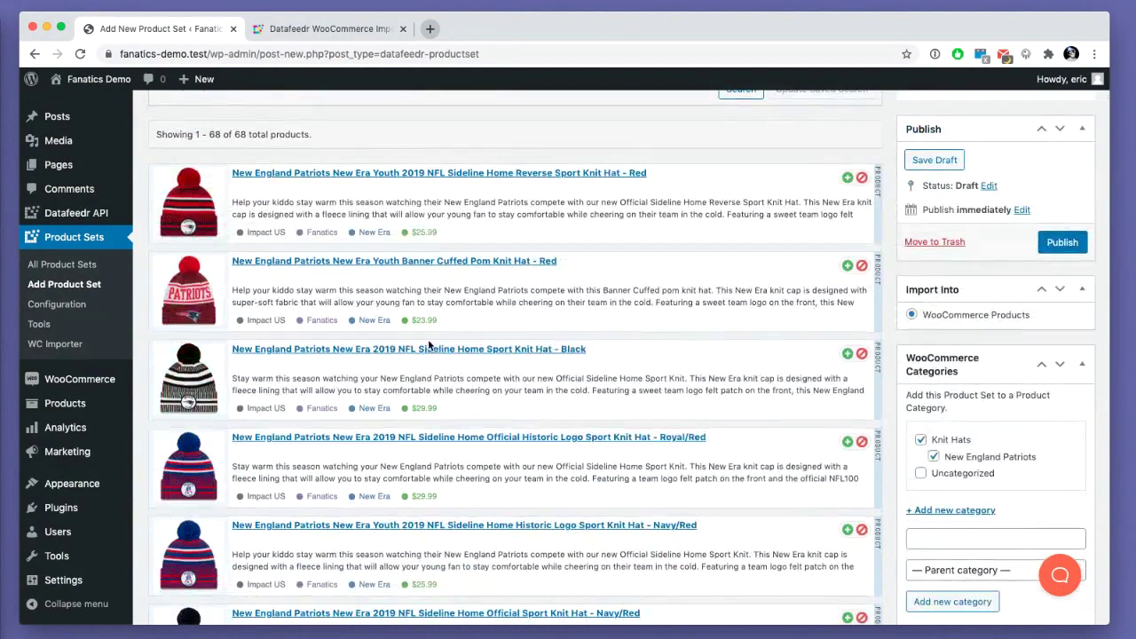
{"action": "scroll", "coordinate": [432, 343], "scroll_direction": "up", "scroll_amount": 6}
{"action": "scroll", "coordinate": [432, 343], "scroll_direction": "down", "scroll_amount": 8}
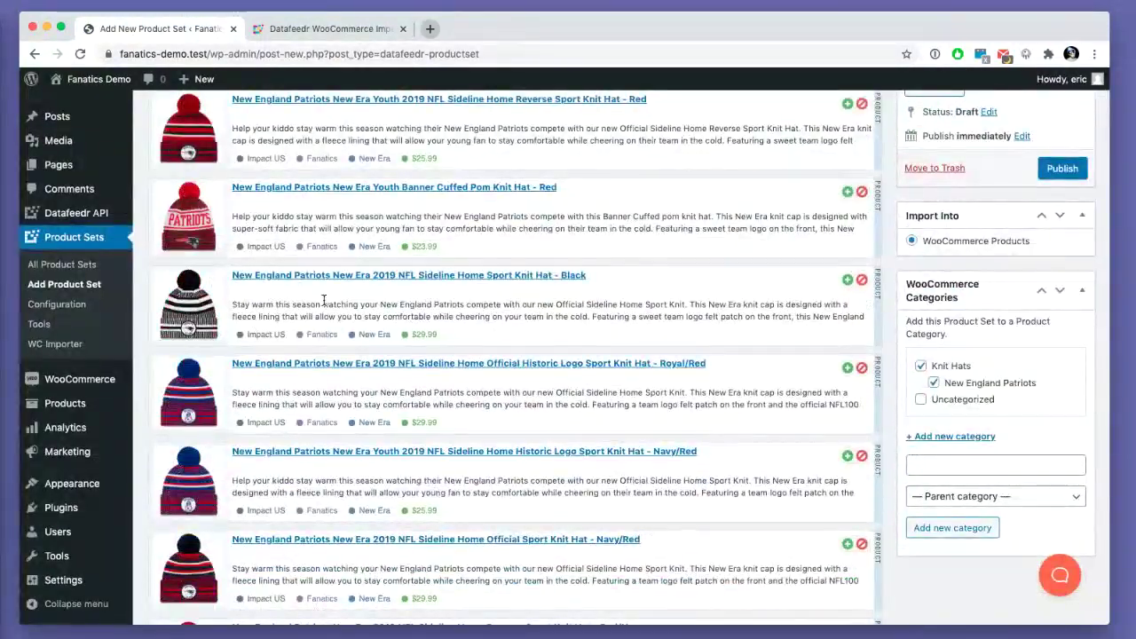
{"action": "scroll", "coordinate": [324, 300], "scroll_direction": "up", "scroll_amount": 5}
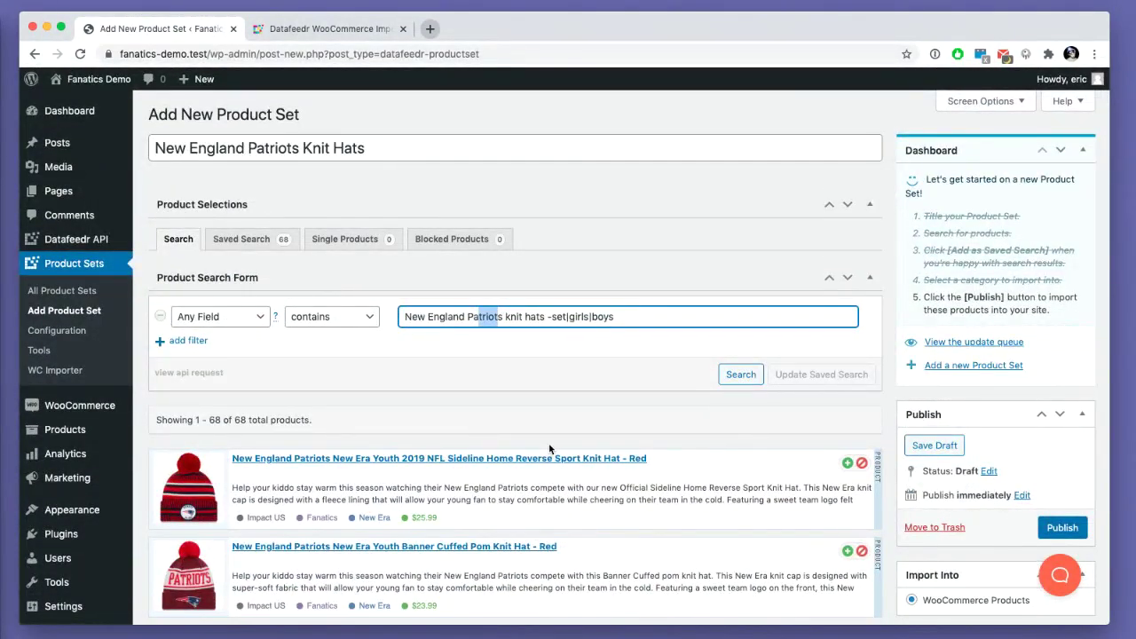
{"action": "left_click", "coordinate": [498, 399]}
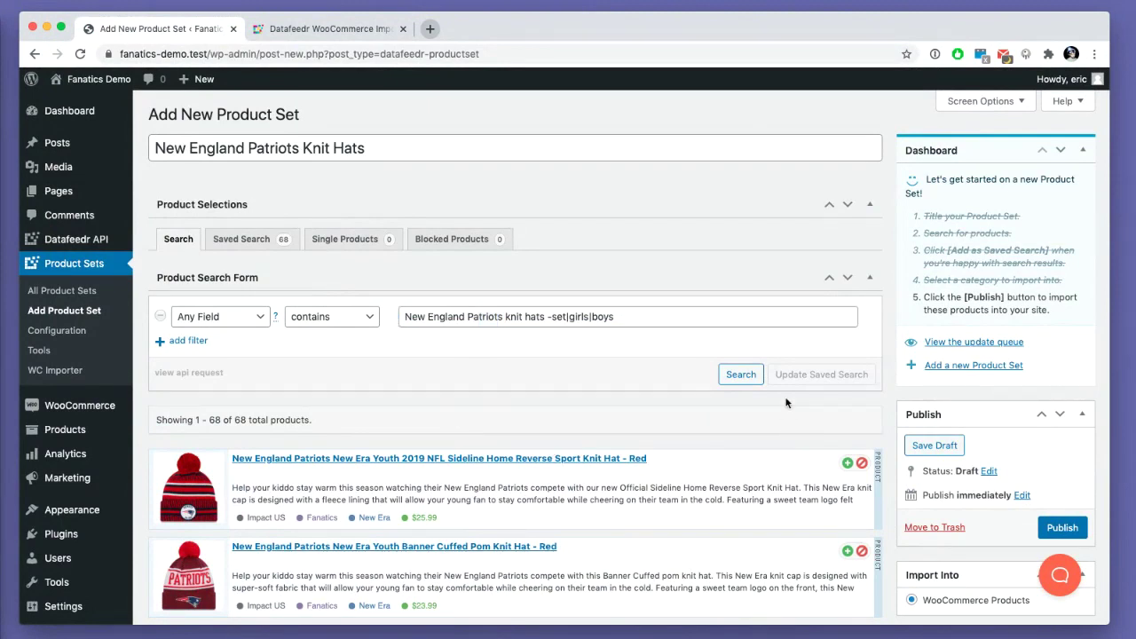
{"action": "scroll", "coordinate": [1019, 482], "scroll_direction": "down", "scroll_amount": 3}
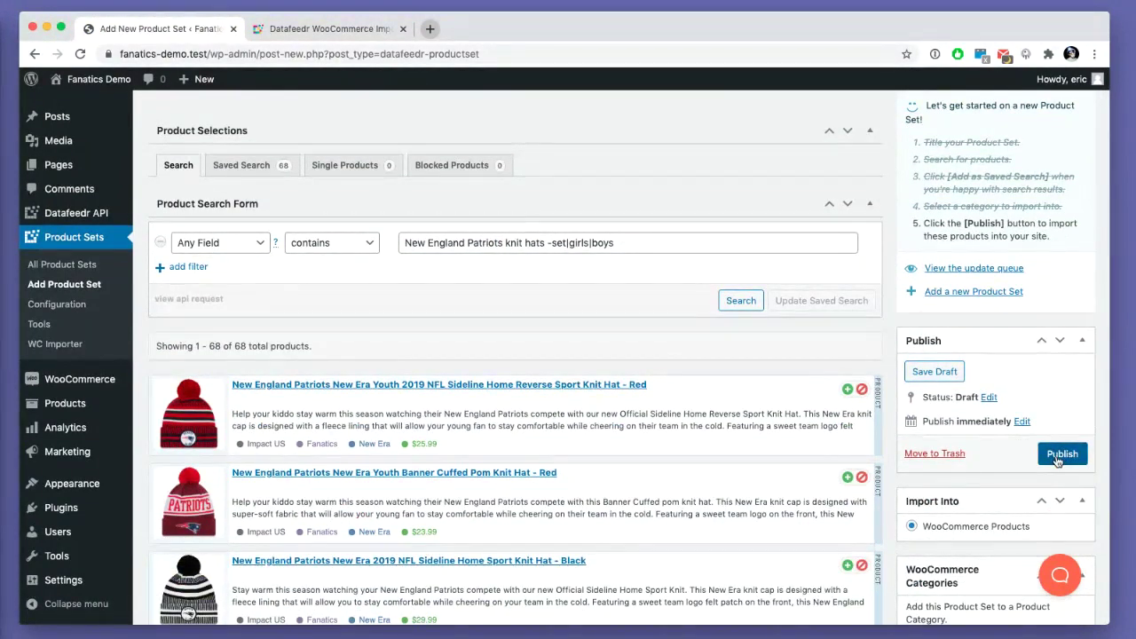
- Publish the New England Patriots Knit Hats set from the Publish box
{"action": "left_click", "coordinate": [1060, 455]}
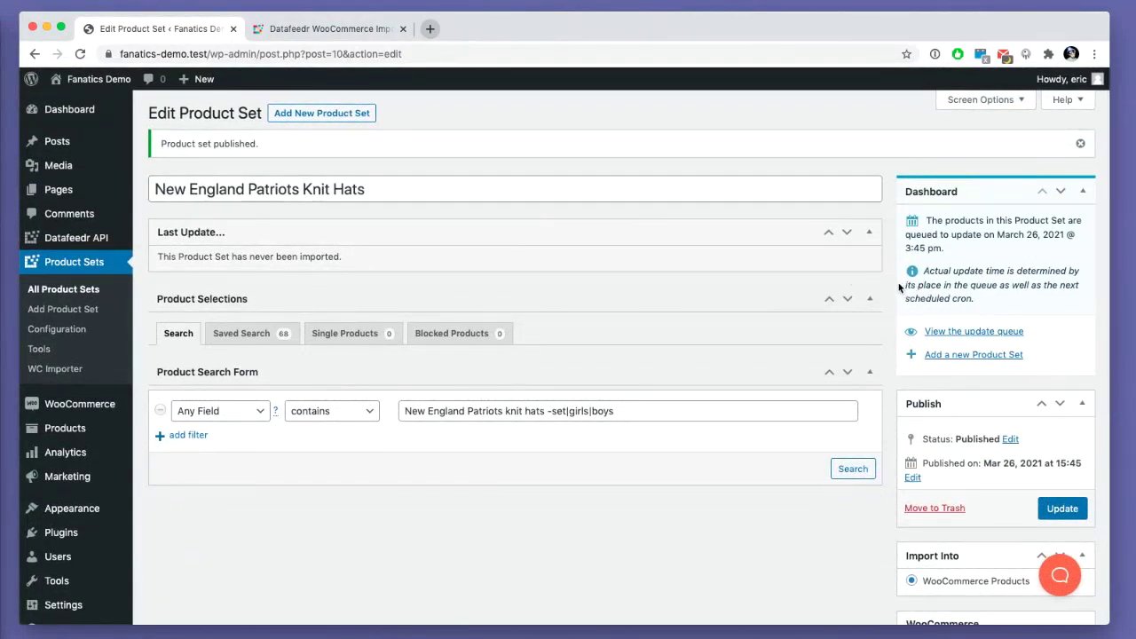
- Save a Cron Interval of every 10 seconds in Configuration, then reset the cron under Tools
{"action": "left_click", "coordinate": [57, 329]}
{"action": "scroll", "coordinate": [236, 371], "scroll_direction": "down", "scroll_amount": 5}
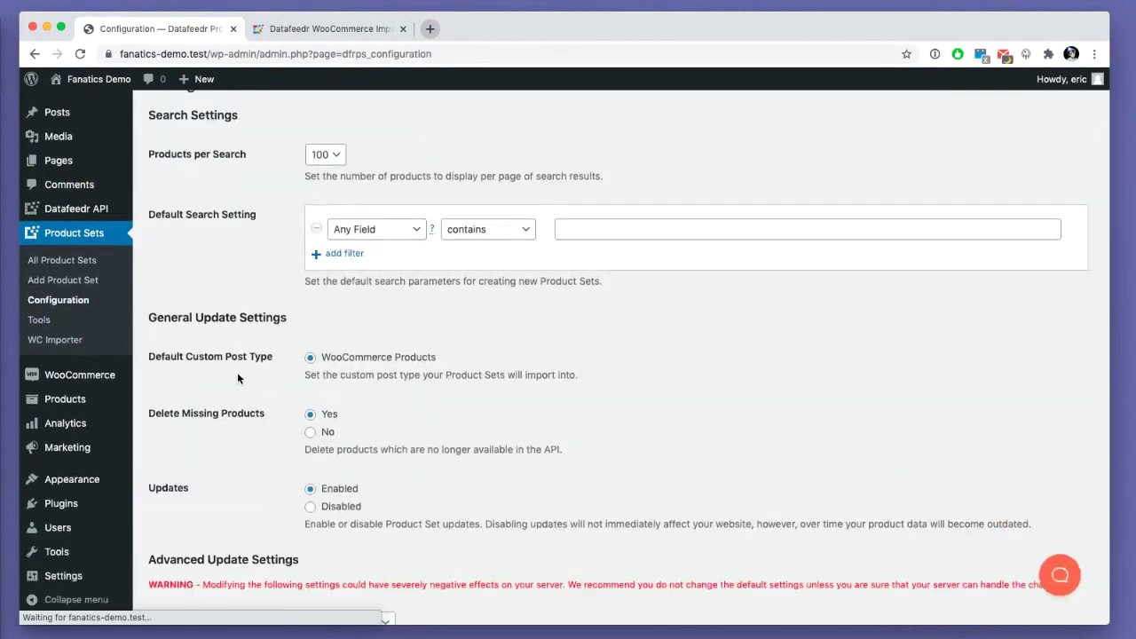
{"action": "scroll", "coordinate": [369, 471], "scroll_direction": "down", "scroll_amount": 1}
{"action": "left_click", "coordinate": [355, 411]}
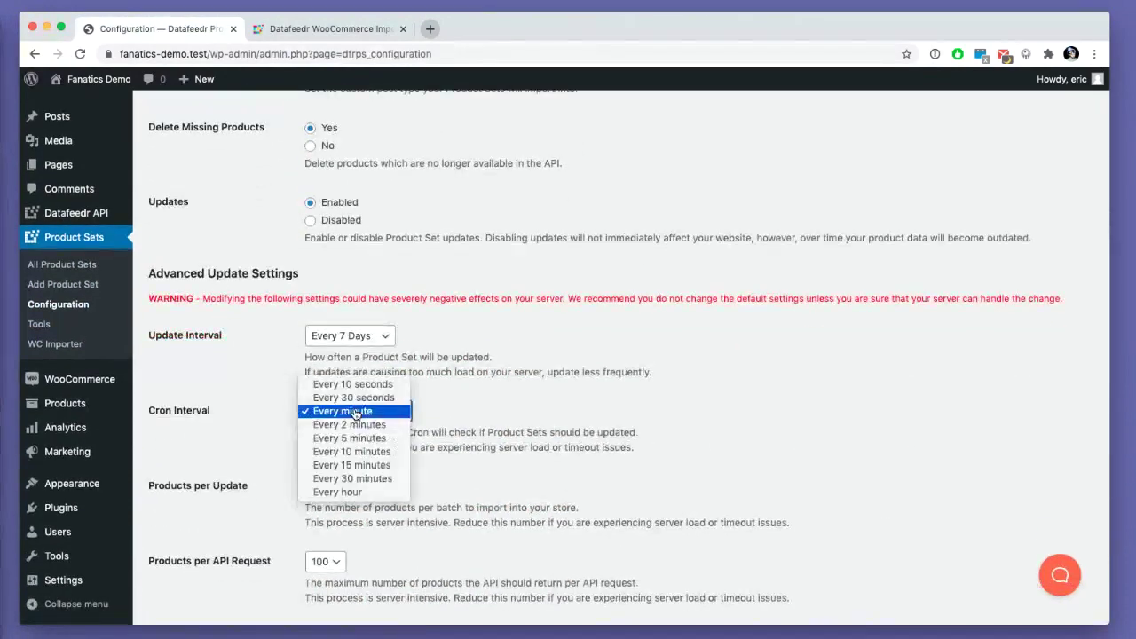
{"action": "left_click", "coordinate": [346, 385]}
{"action": "scroll", "coordinate": [175, 453], "scroll_direction": "down", "scroll_amount": 5}
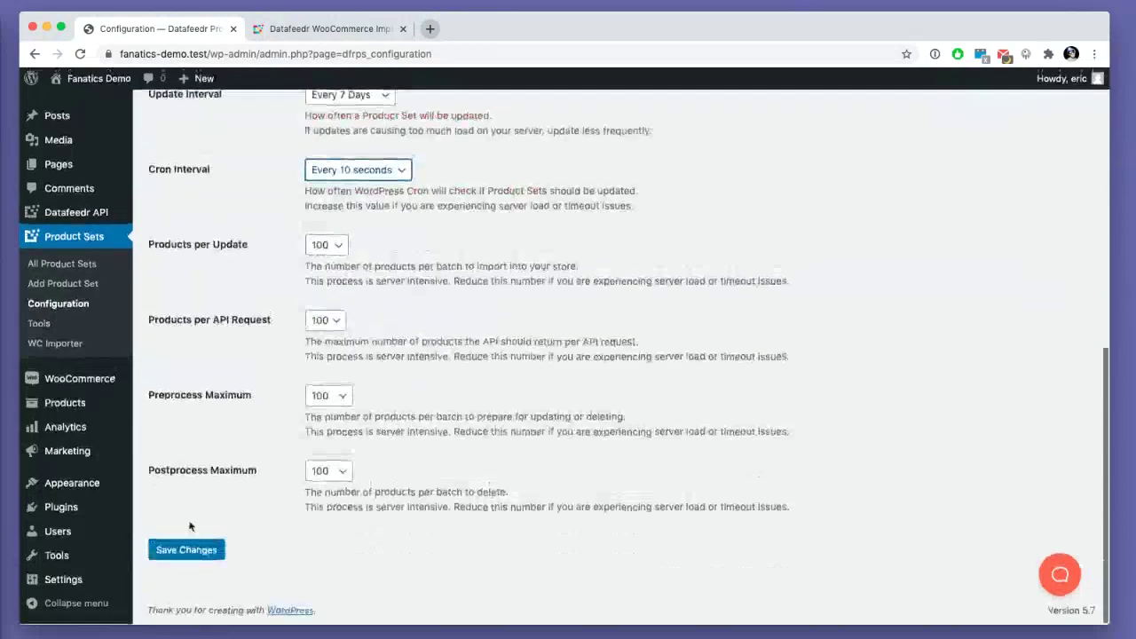
{"action": "left_click", "coordinate": [187, 549]}
{"action": "left_click", "coordinate": [55, 349]}
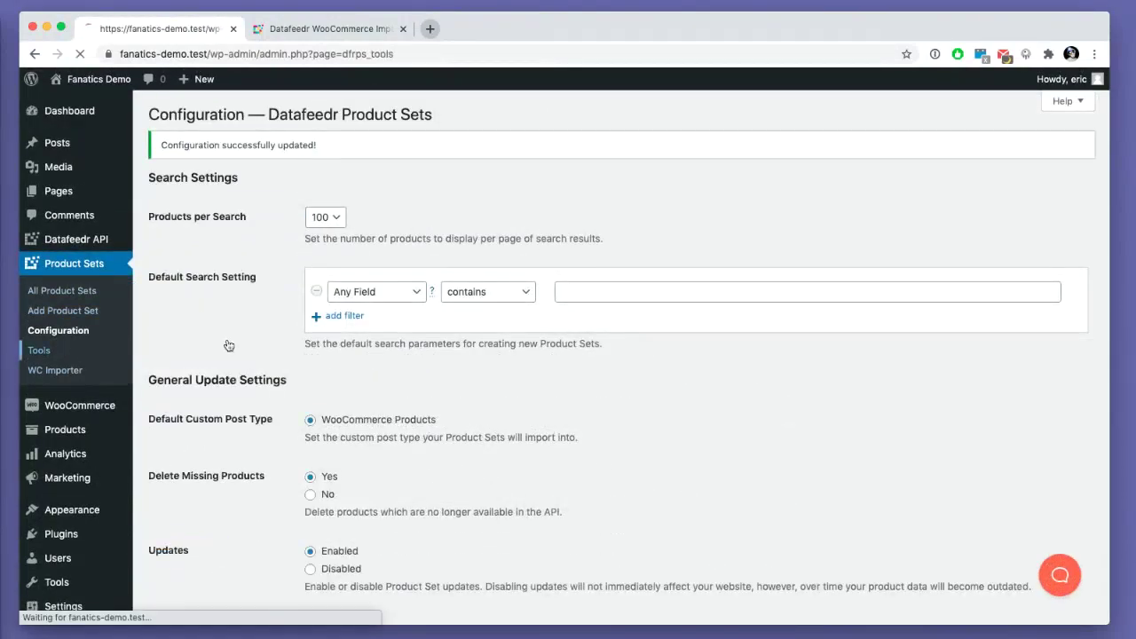
{"action": "left_click", "coordinate": [182, 304]}
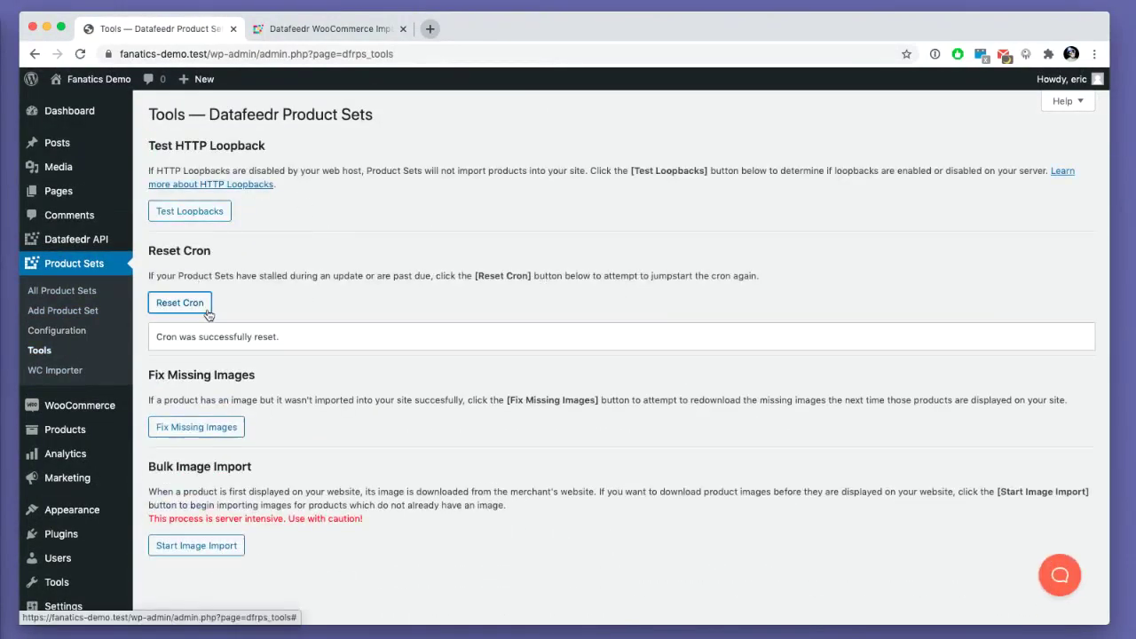
- View the Patriots knit hats set's import progress, then add a new product set
{"action": "left_click", "coordinate": [85, 293]}
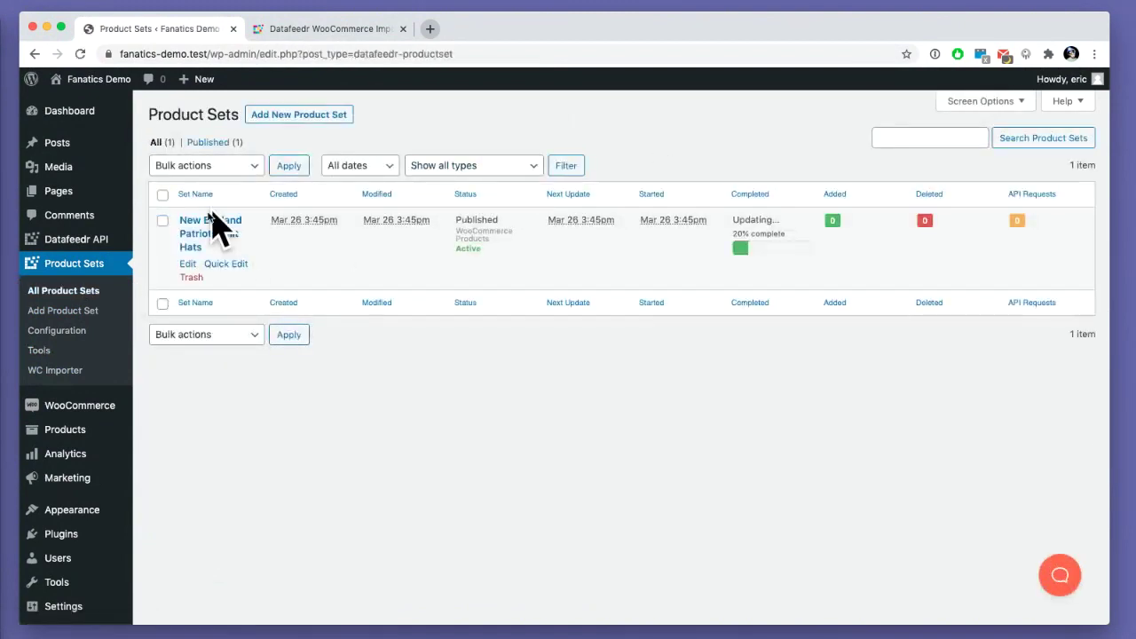
{"action": "left_click", "coordinate": [197, 233]}
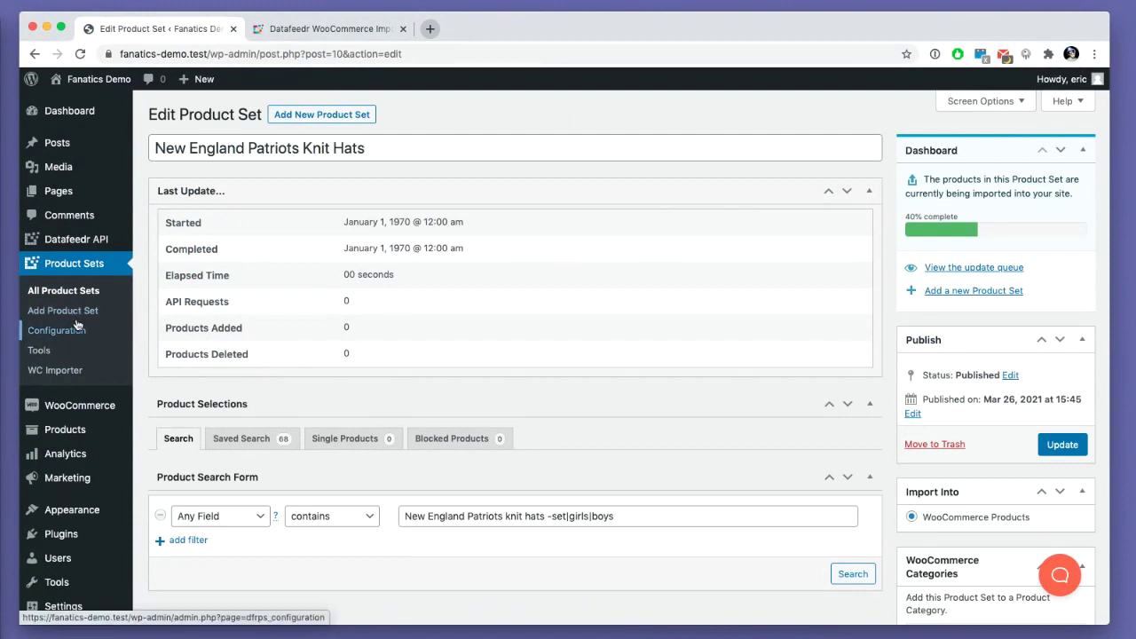
{"action": "scroll", "coordinate": [71, 323], "scroll_direction": "down", "scroll_amount": 3}
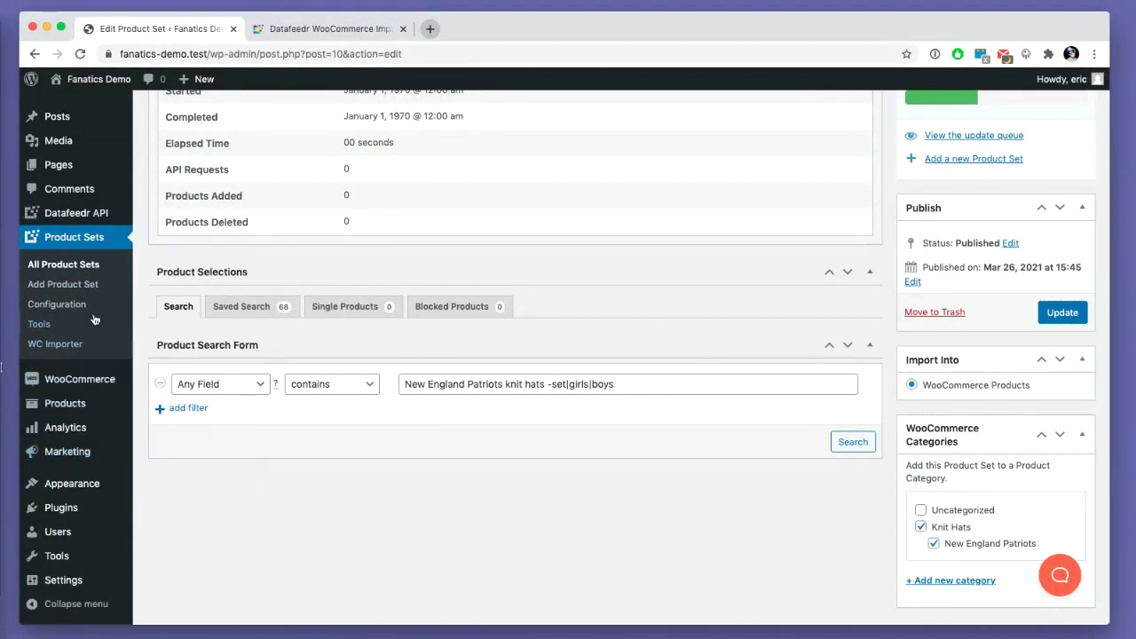
{"action": "left_click", "coordinate": [78, 283]}
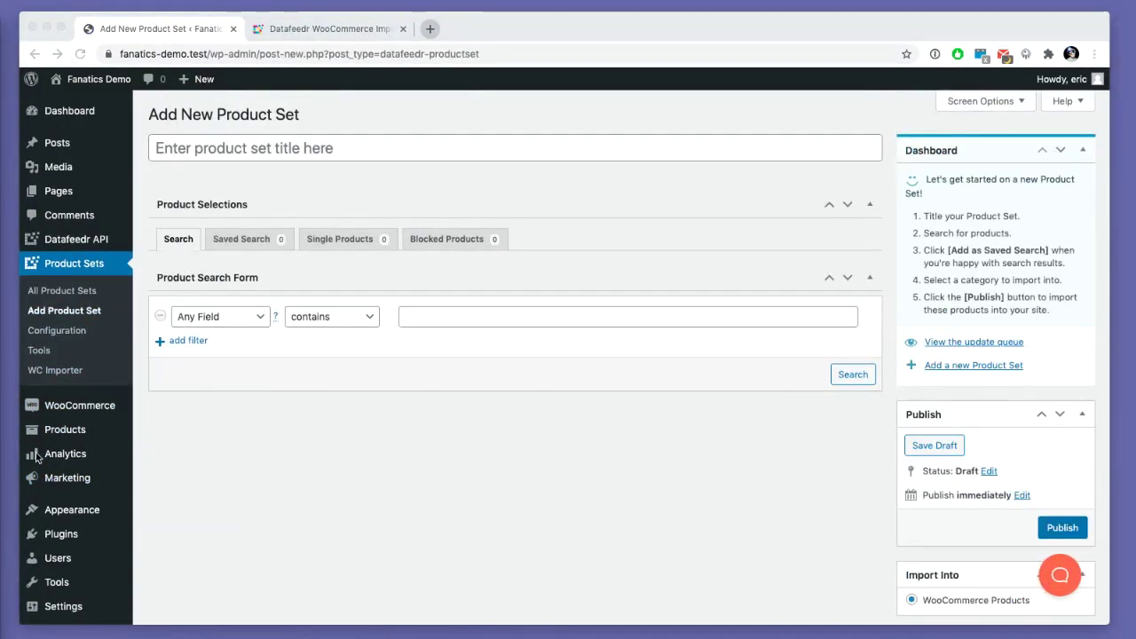
- Title the new set for Jacksonville Jaguars knit hats and enter 'Jacksonville Jaguars knit hats' as the search
{"action": "left_click", "coordinate": [179, 150]}
{"action": "type", "text": "Jacksonville Jaguars "}
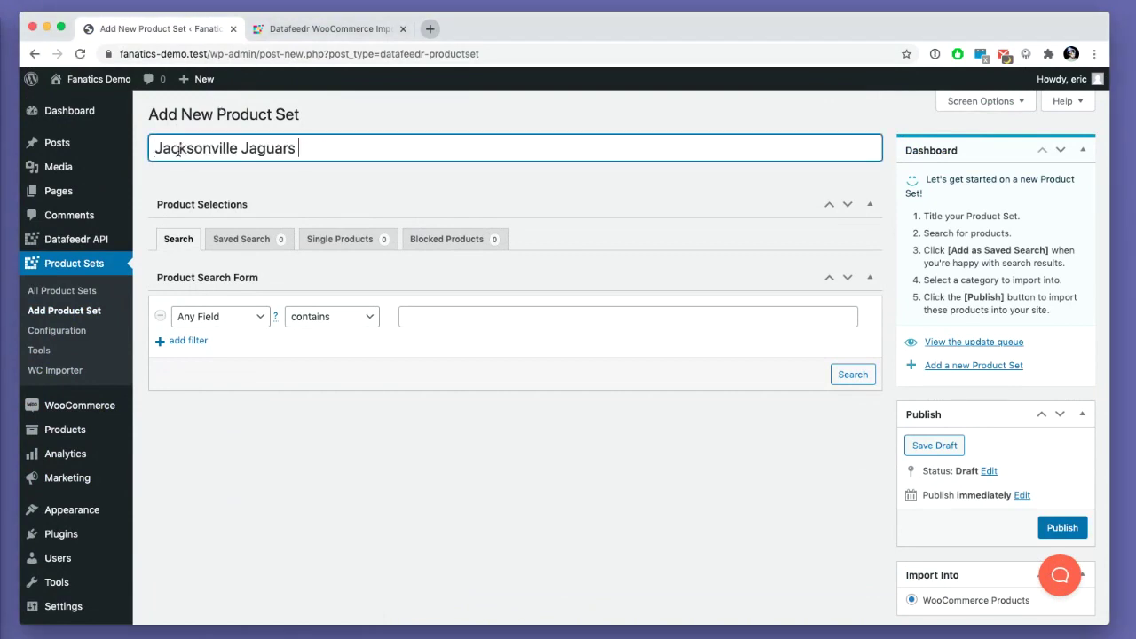
{"action": "type", "text": "Knit Hats"}
{"action": "left_click", "coordinate": [425, 309]}
{"action": "type", "text": "Jacksonville Jaguars"}
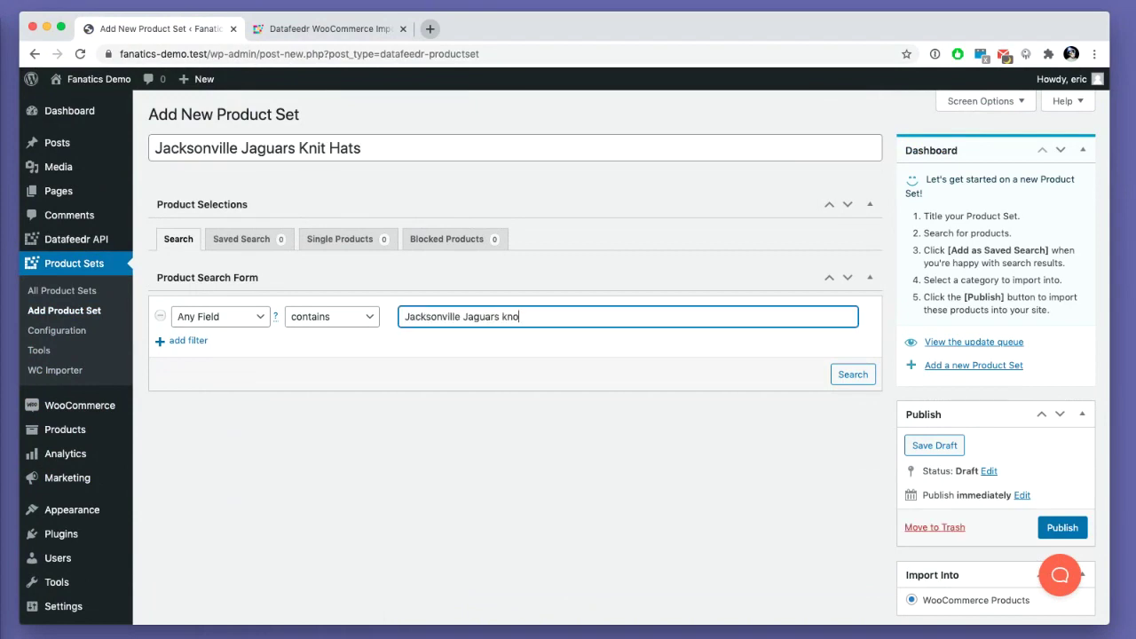
{"action": "type", "text": "kno"}
{"action": "key", "text": "BackSpace"}
- Run the search and scroll through the 58 Jacksonville Jaguars knit hat results
{"action": "left_click", "coordinate": [853, 373]}
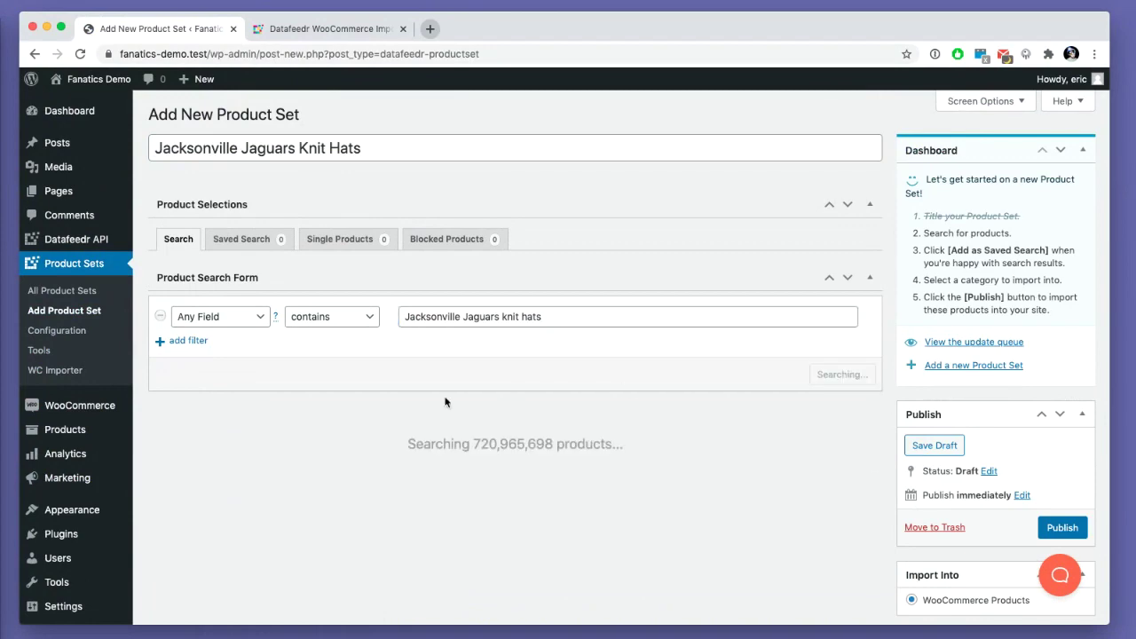
{"action": "scroll", "coordinate": [399, 399], "scroll_direction": "down", "scroll_amount": 3}
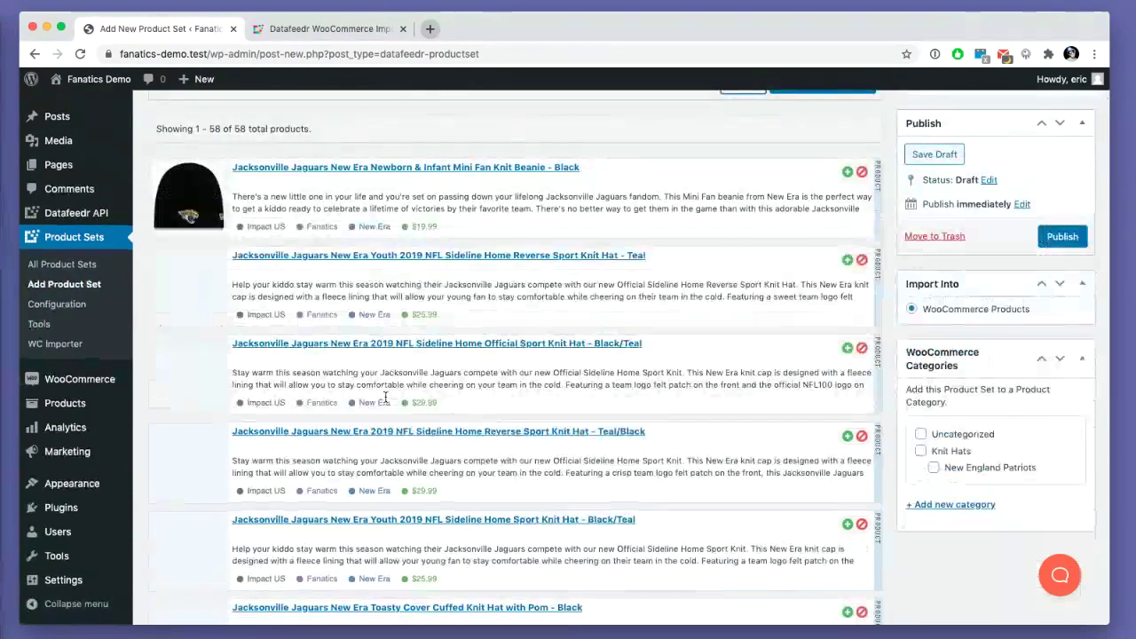
{"action": "scroll", "coordinate": [355, 386], "scroll_direction": "down", "scroll_amount": 2}
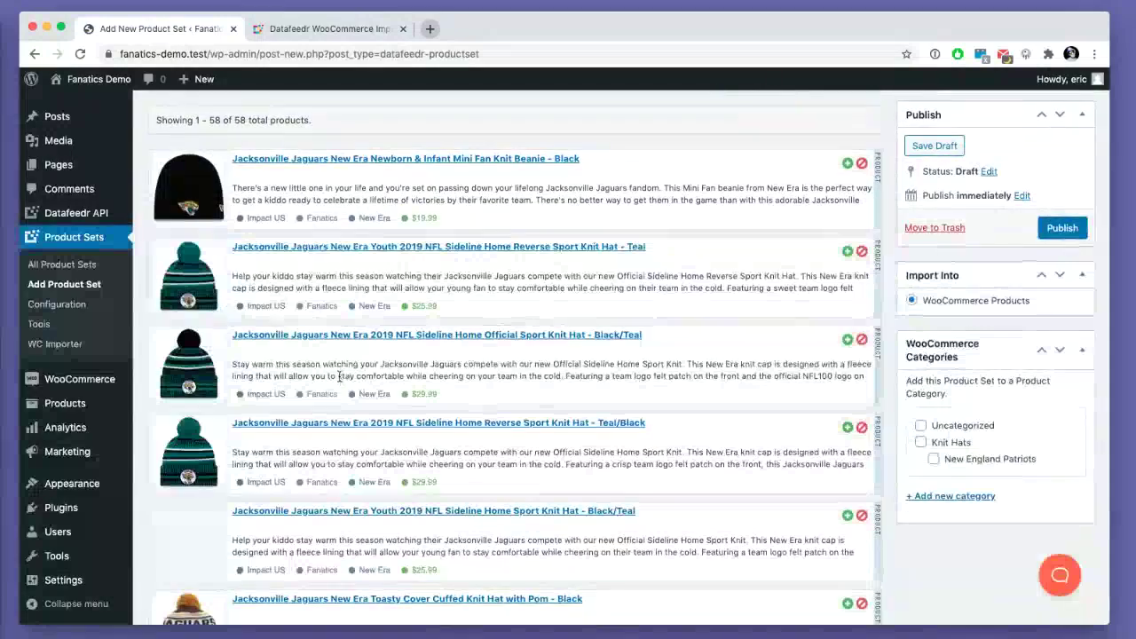
{"action": "scroll", "coordinate": [339, 378], "scroll_direction": "down", "scroll_amount": 15}
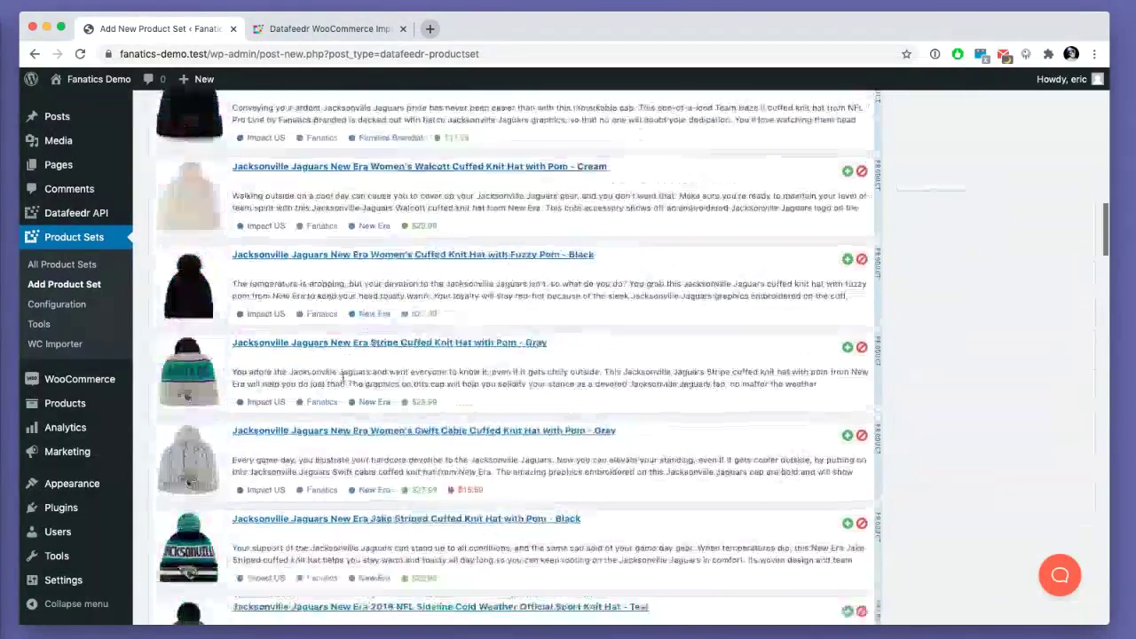
{"action": "scroll", "coordinate": [346, 380], "scroll_direction": "down", "scroll_amount": 10}
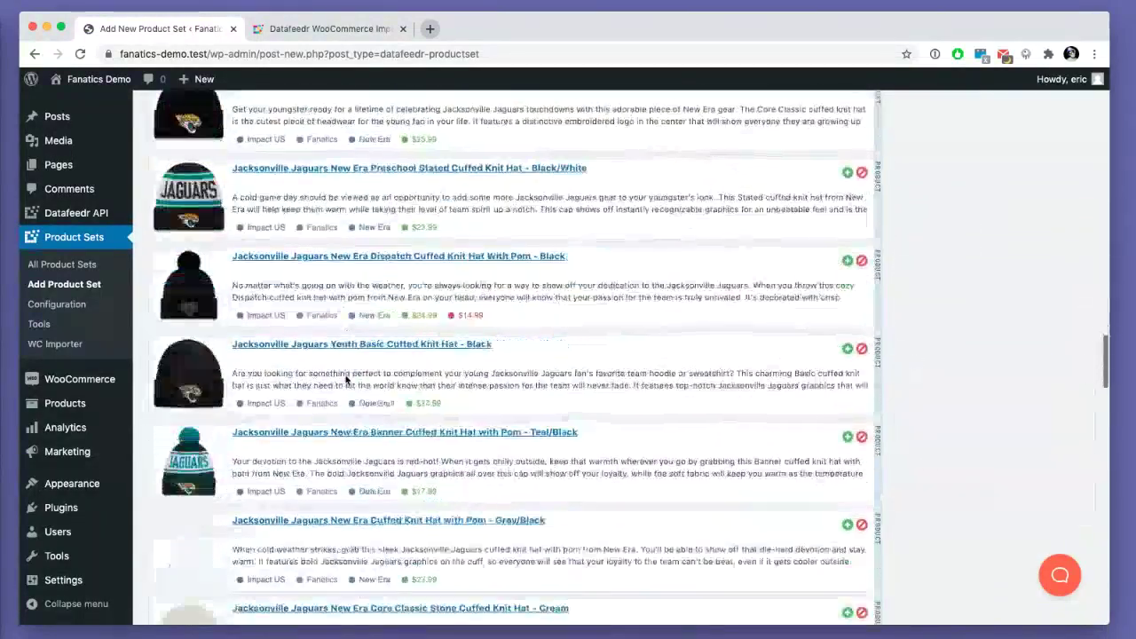
{"action": "scroll", "coordinate": [346, 380], "scroll_direction": "down", "scroll_amount": 8}
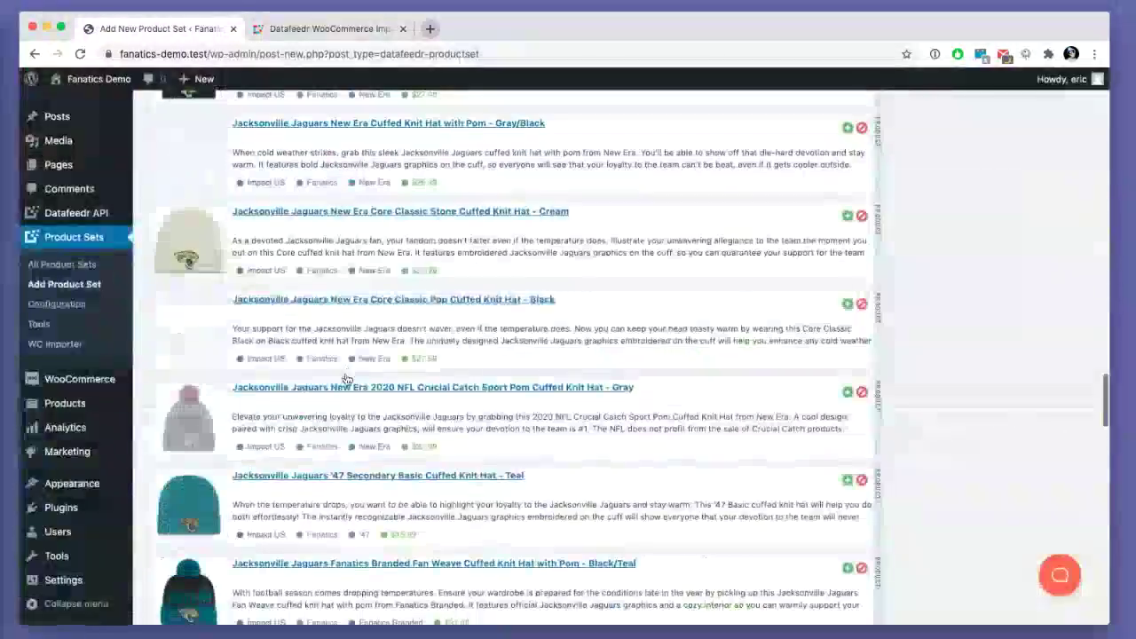
{"action": "scroll", "coordinate": [346, 379], "scroll_direction": "down", "scroll_amount": 15}
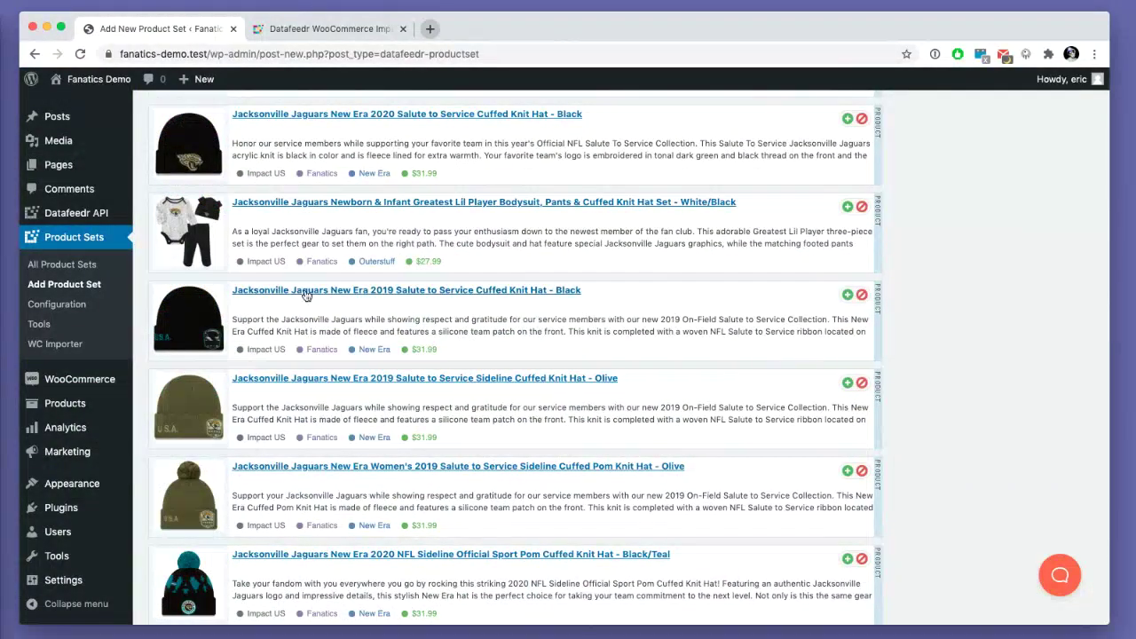
{"action": "scroll", "coordinate": [305, 295], "scroll_direction": "down", "scroll_amount": 5}
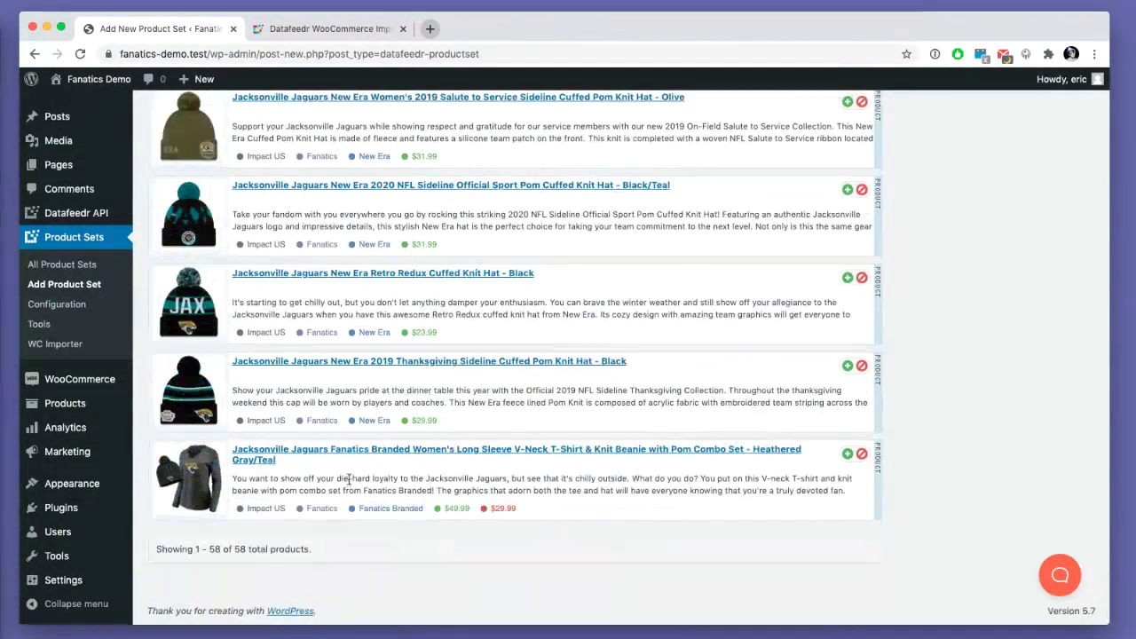
{"action": "scroll", "coordinate": [296, 495], "scroll_direction": "up", "scroll_amount": 20}
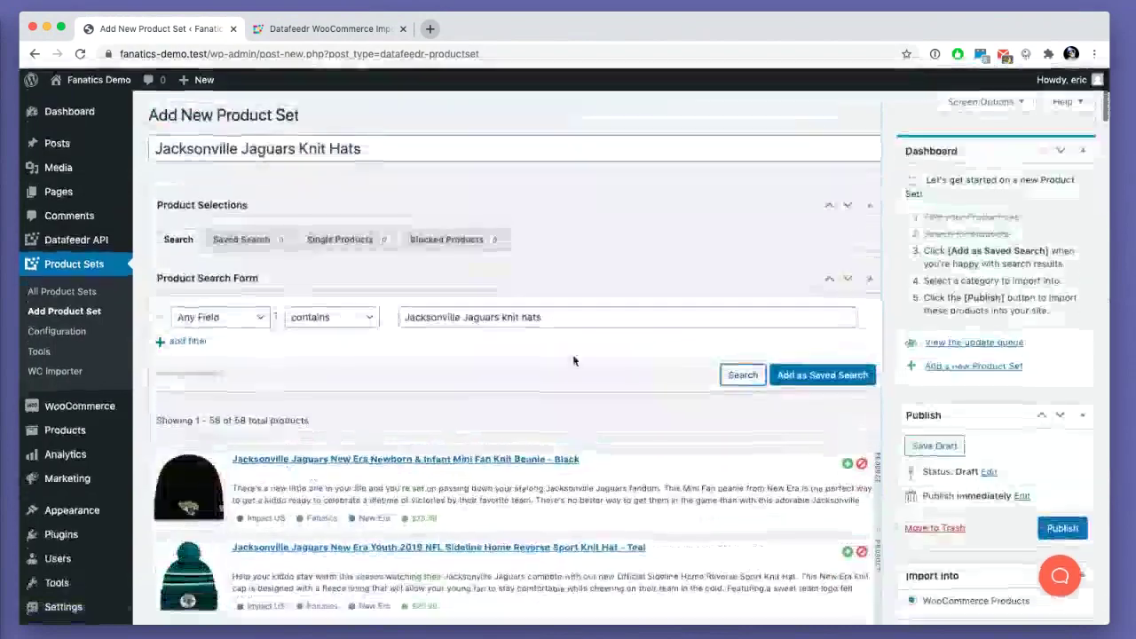
- Add the exclusion '-infant|set', rerun the search, and scroll through the 55 results
{"action": "left_click", "coordinate": [611, 317]}
{"action": "type", "text": "-"}
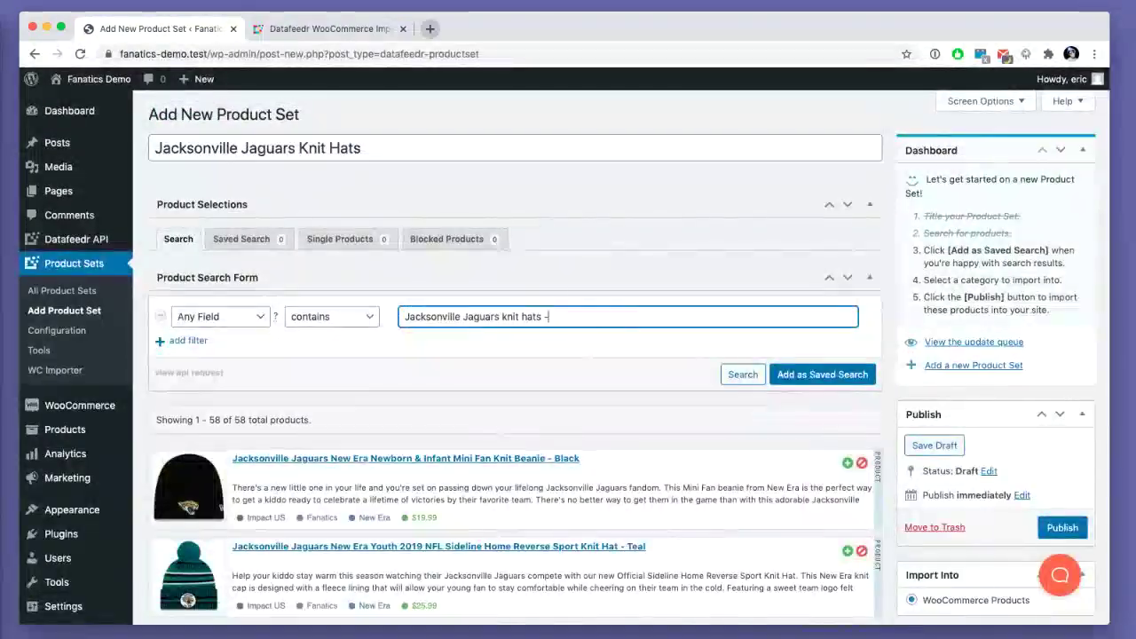
{"action": "scroll", "coordinate": [512, 323], "scroll_direction": "up", "scroll_amount": 5}
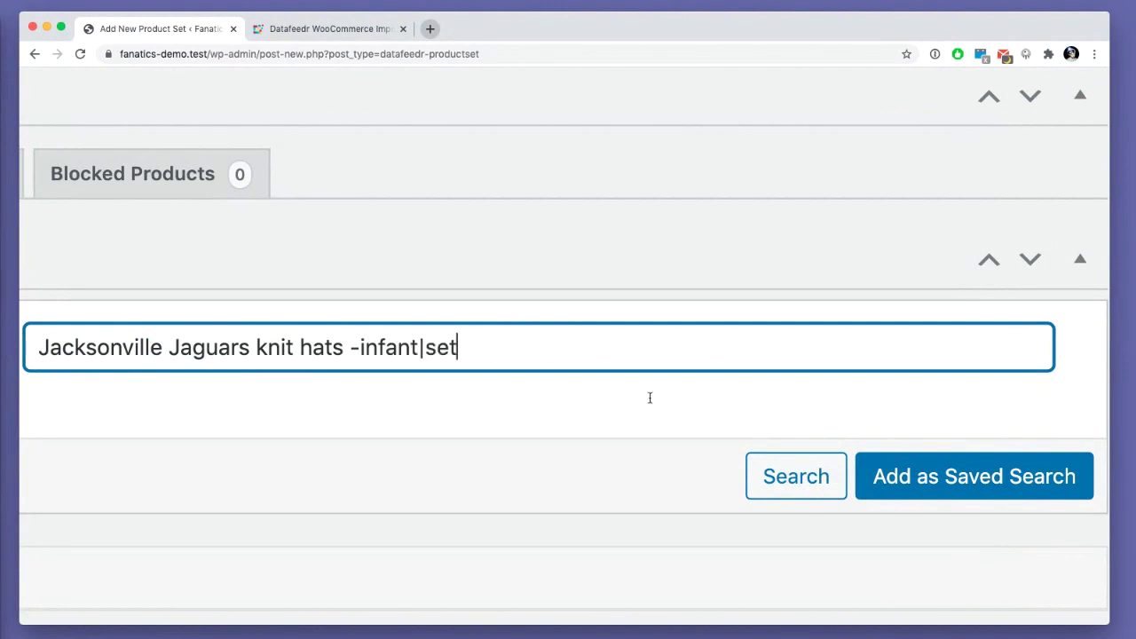
{"action": "left_click", "coordinate": [779, 486]}
{"action": "scroll", "coordinate": [433, 401], "scroll_direction": "down", "scroll_amount": 5}
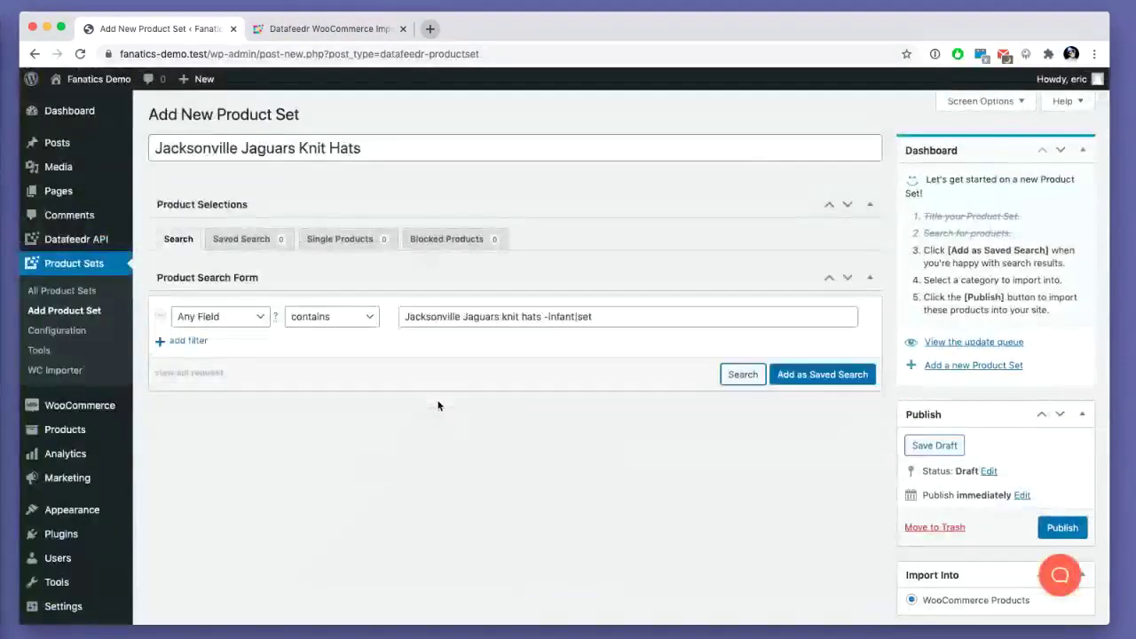
{"action": "scroll", "coordinate": [436, 406], "scroll_direction": "down", "scroll_amount": 10}
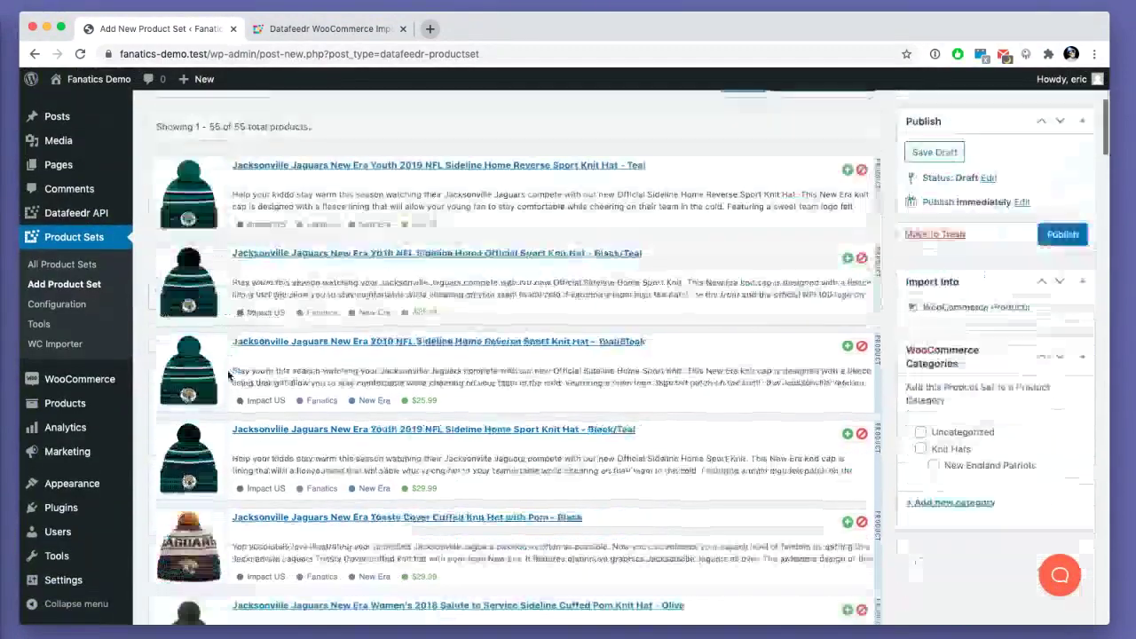
{"action": "scroll", "coordinate": [227, 375], "scroll_direction": "down", "scroll_amount": 15}
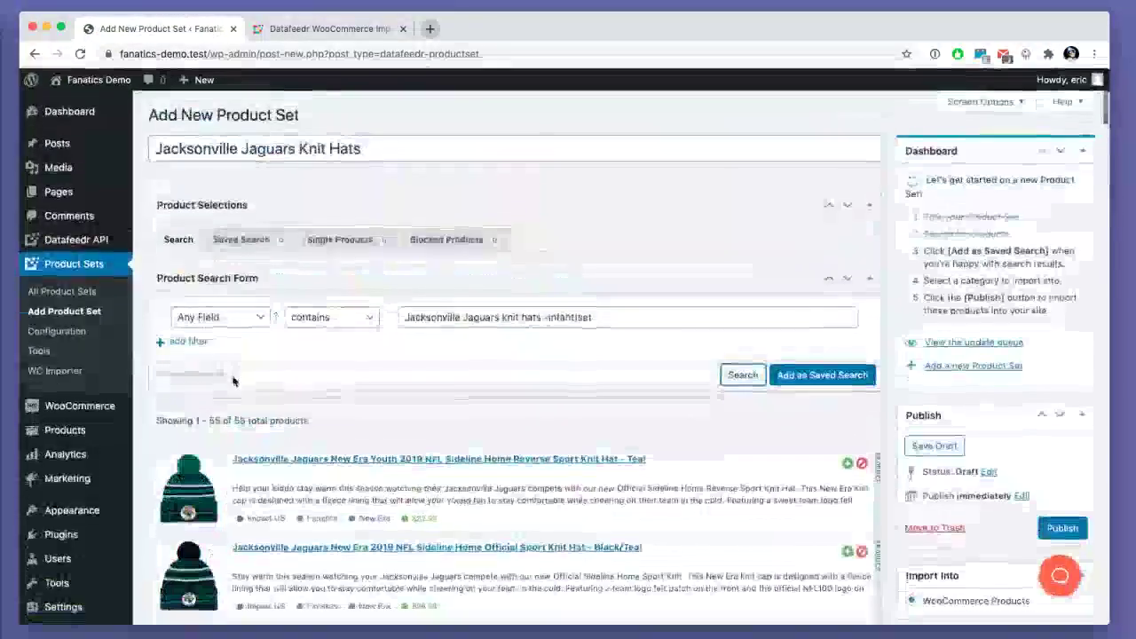
{"action": "scroll", "coordinate": [786, 464], "scroll_direction": "down", "scroll_amount": 4}
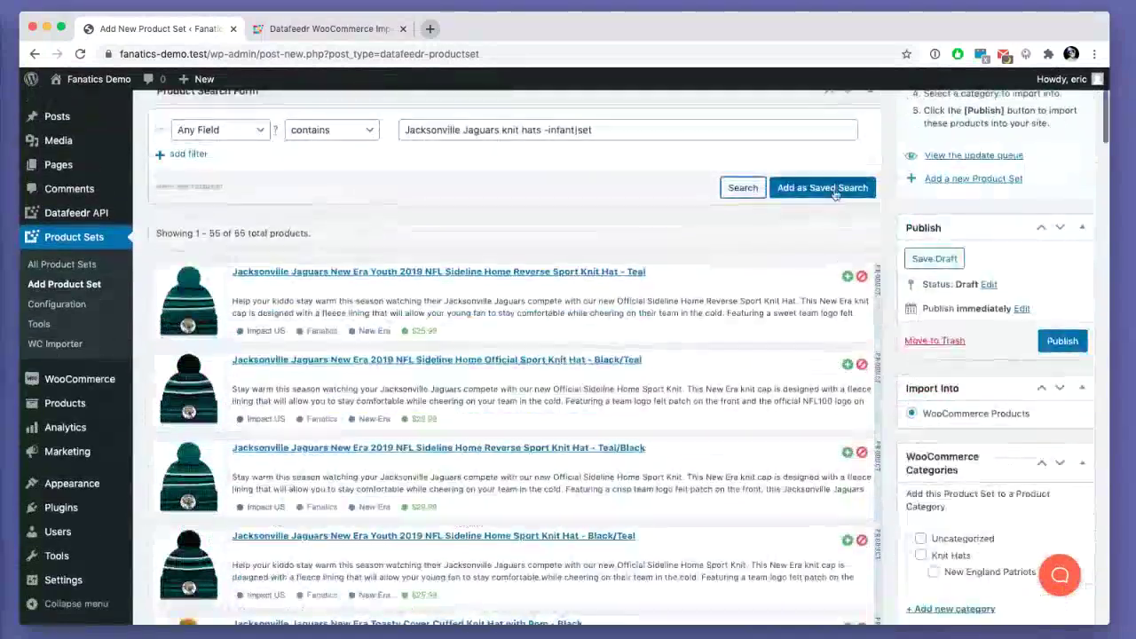
- Save the current Jacksonville Jaguars knit hat search to the product set
{"action": "left_click", "coordinate": [822, 187]}
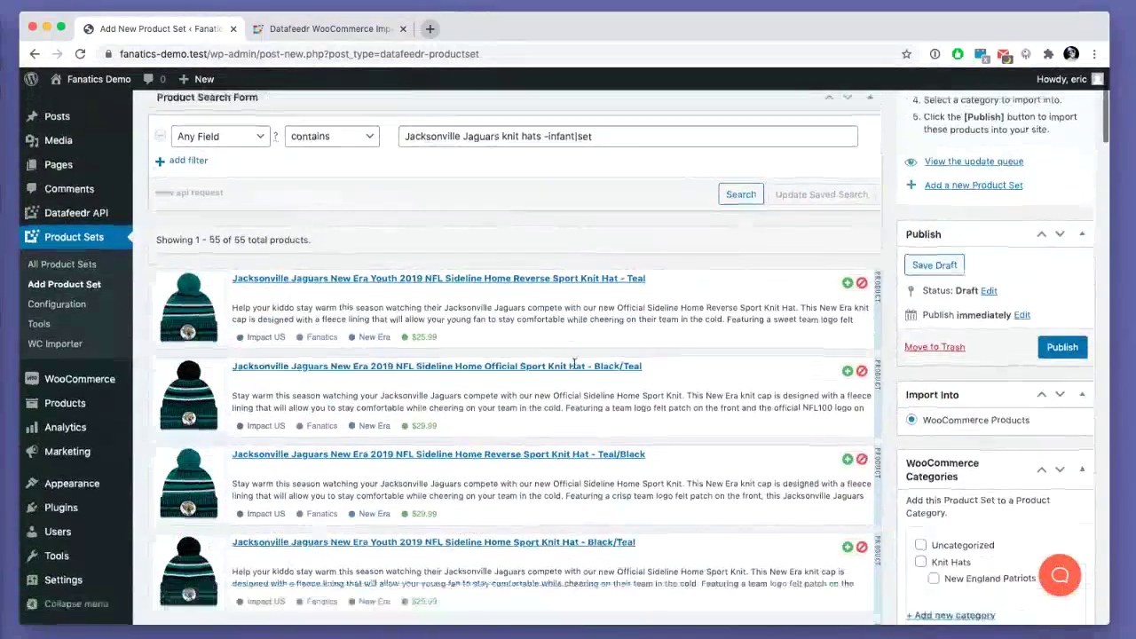
{"action": "scroll", "coordinate": [573, 364], "scroll_direction": "down", "scroll_amount": 2}
{"action": "scroll", "coordinate": [574, 364], "scroll_direction": "down", "scroll_amount": 5}
{"action": "scroll", "coordinate": [574, 364], "scroll_direction": "up", "scroll_amount": 3}
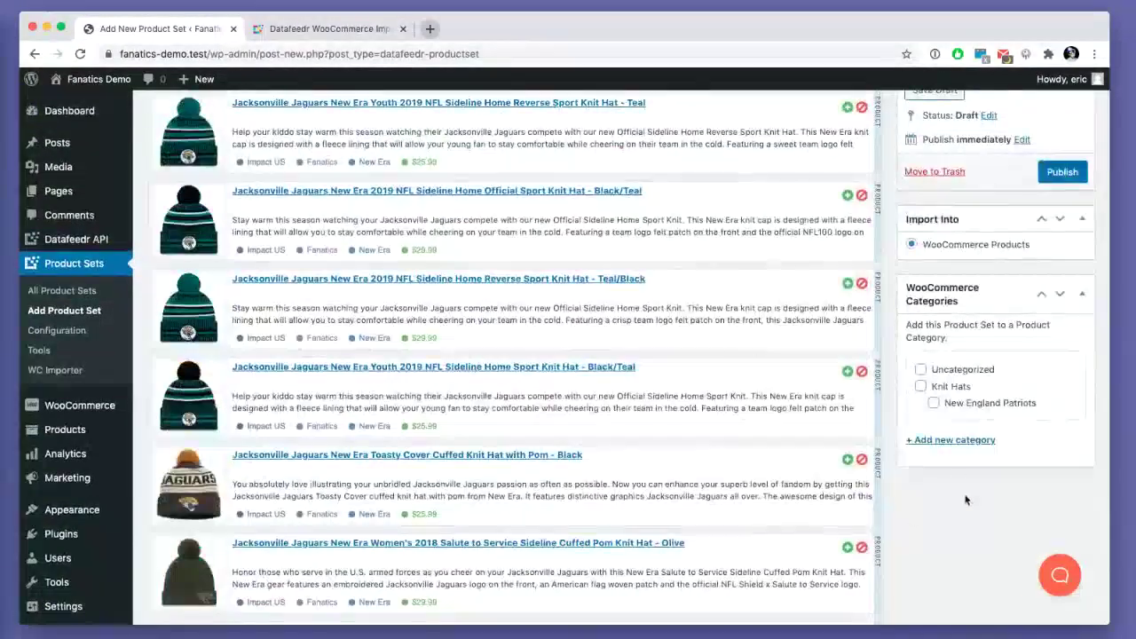
- File the set under Knit Hats with a new Jacksonville Jaguars subcategory, then publish it
{"action": "left_click", "coordinate": [921, 386]}
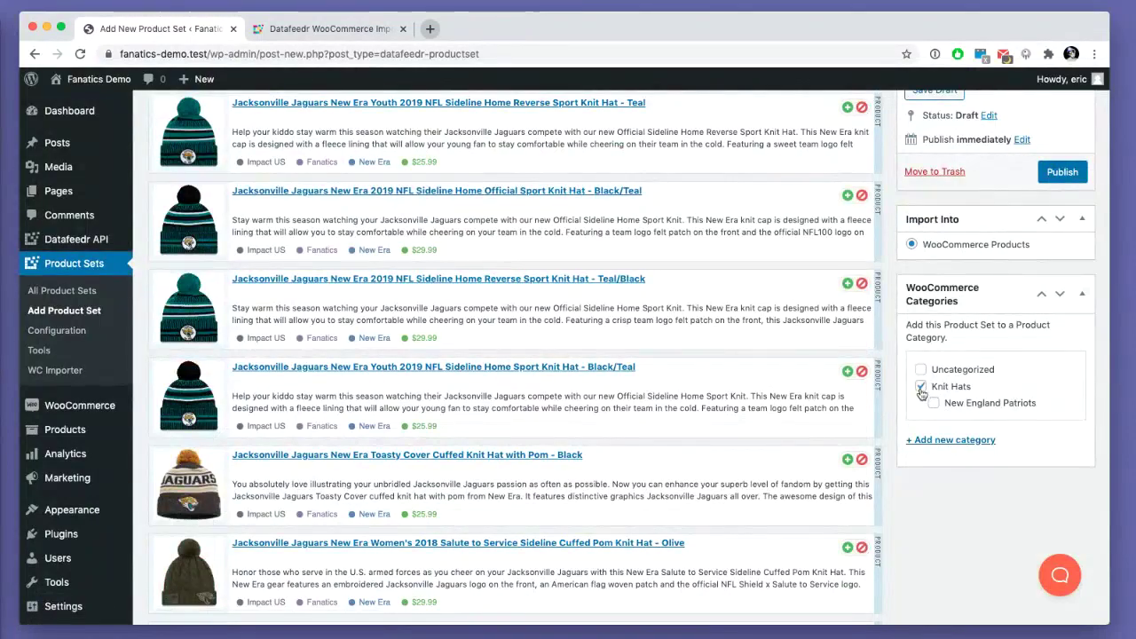
{"action": "left_click", "coordinate": [954, 440]}
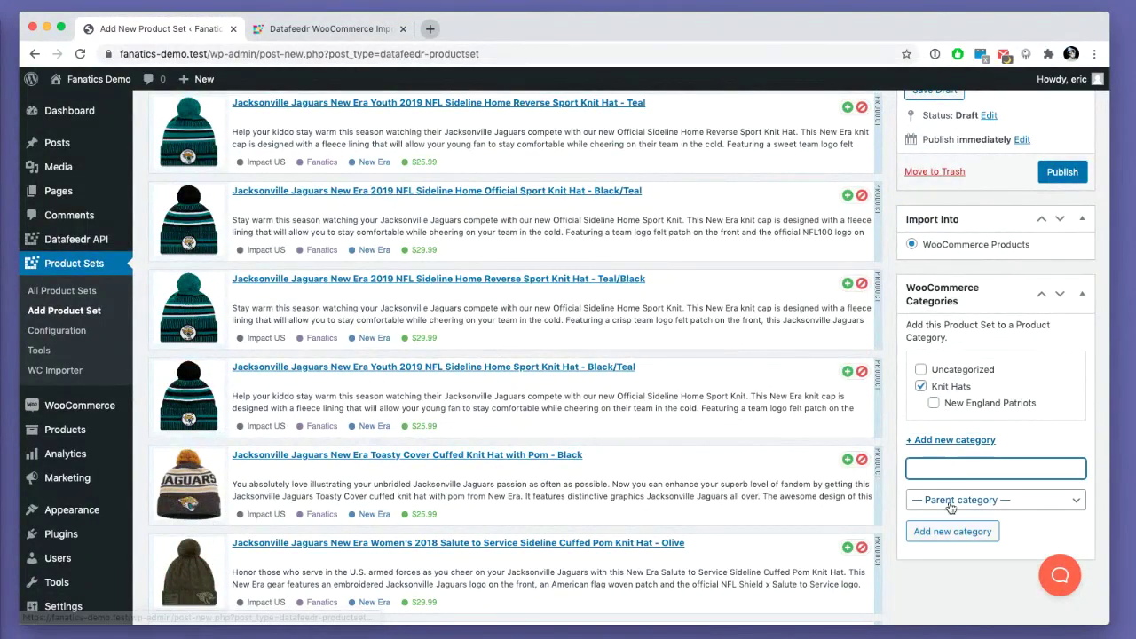
{"action": "left_click", "coordinate": [940, 499]}
{"action": "left_click", "coordinate": [950, 513]}
{"action": "left_click", "coordinate": [943, 467]}
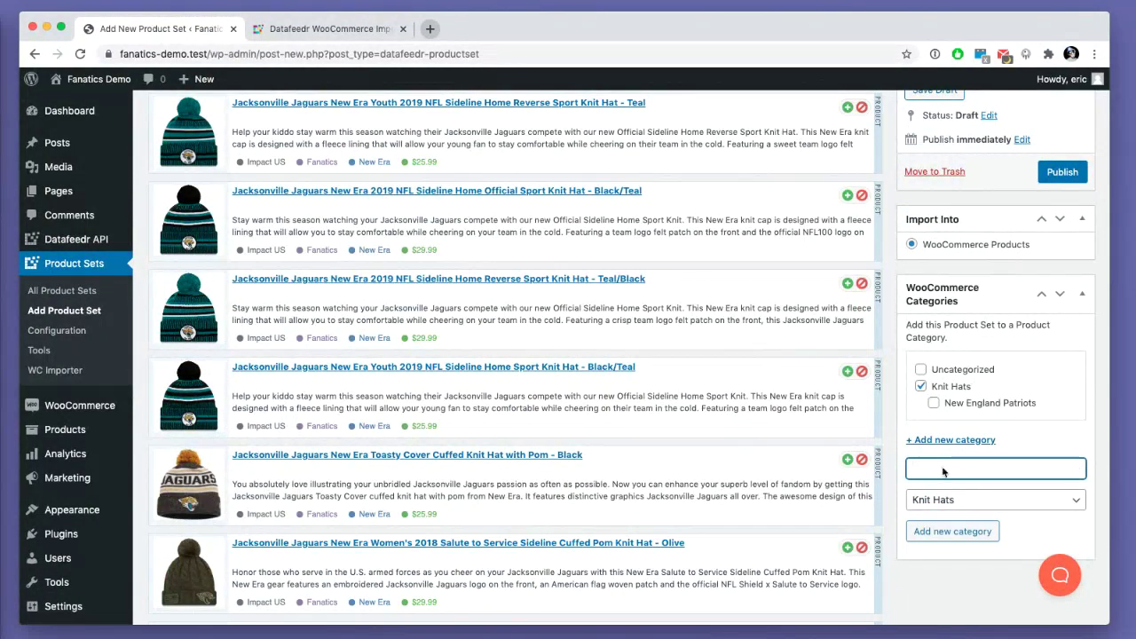
{"action": "type", "text": "Jacksonville Jaguars"}
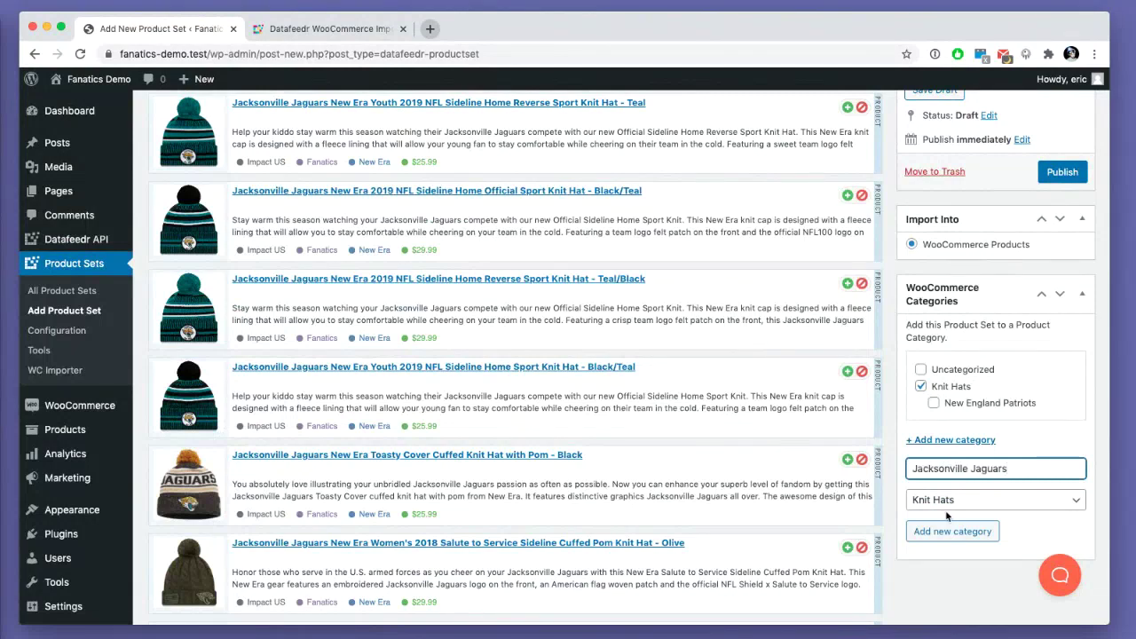
{"action": "left_click", "coordinate": [942, 535]}
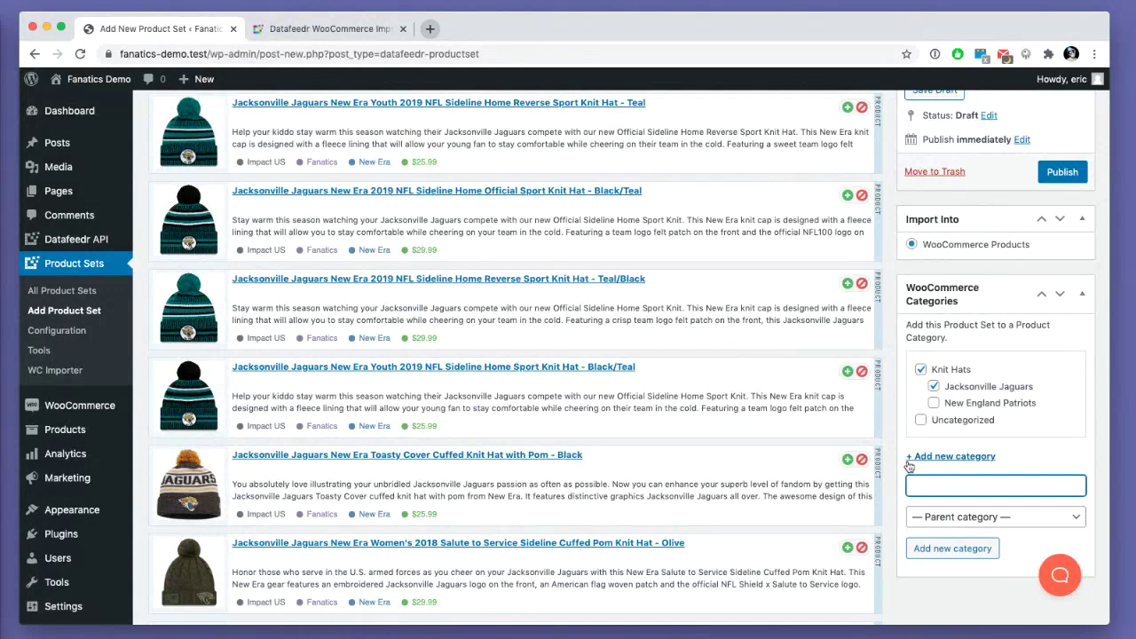
{"action": "scroll", "coordinate": [909, 466], "scroll_direction": "up", "scroll_amount": 5}
{"action": "left_click", "coordinate": [1061, 527]}
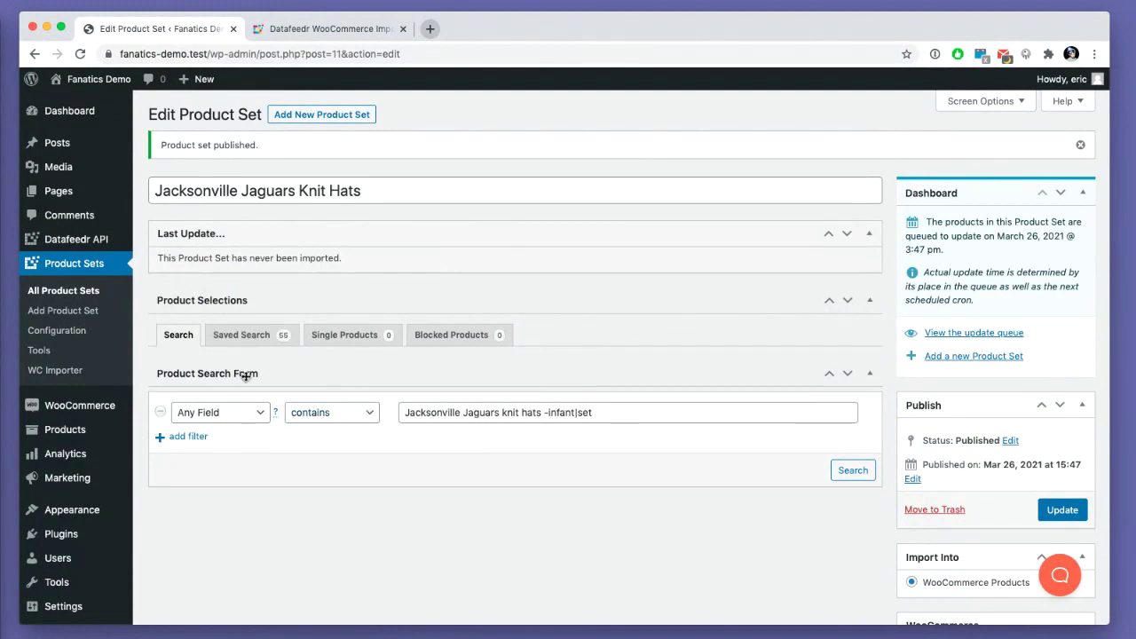
- Activate the Improved Save Button plugin, then reopen the Jacksonville Jaguars Knit Hats set for editing
{"action": "left_click_drag", "start_coordinate": [526, 412], "coordinate": [577, 414]}
{"action": "left_click", "coordinate": [563, 413]}
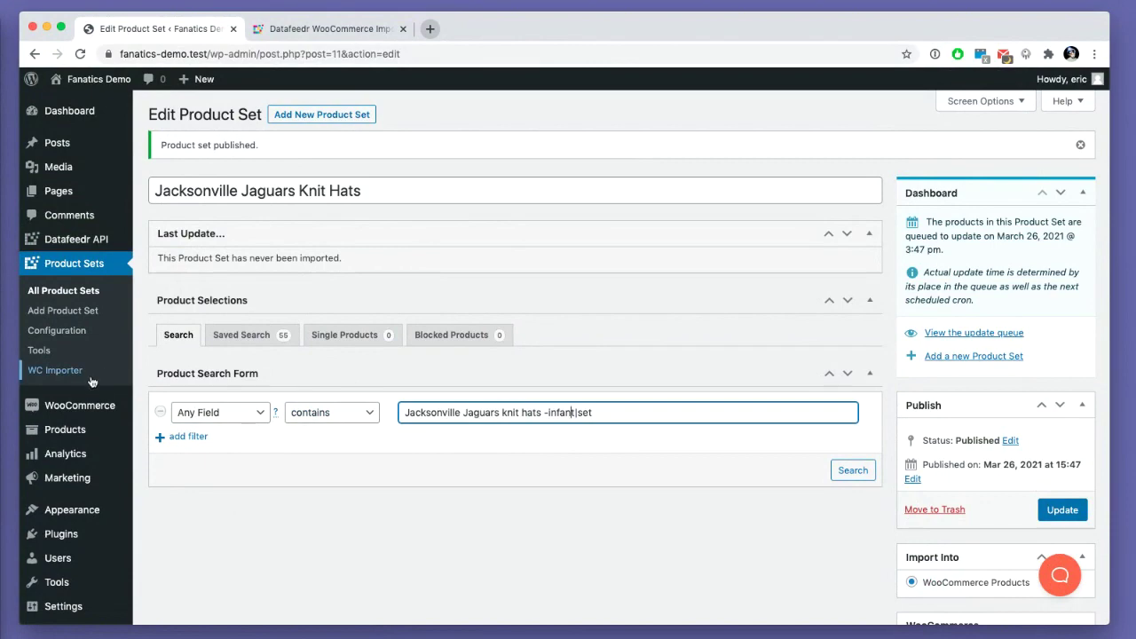
{"action": "left_click", "coordinate": [73, 543]}
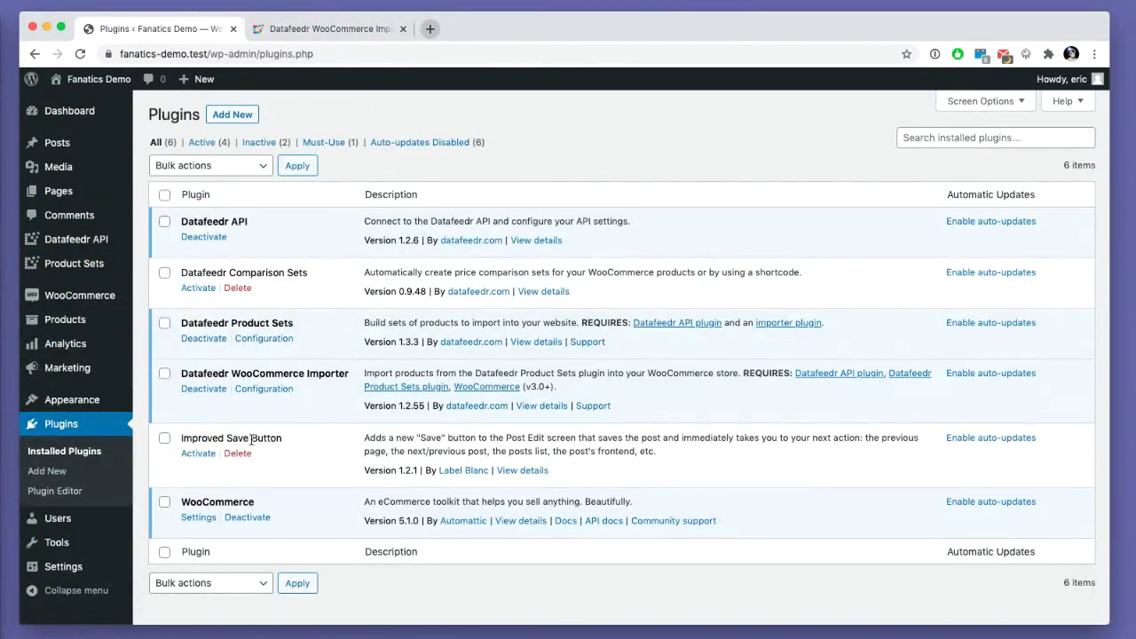
{"action": "left_click", "coordinate": [198, 453]}
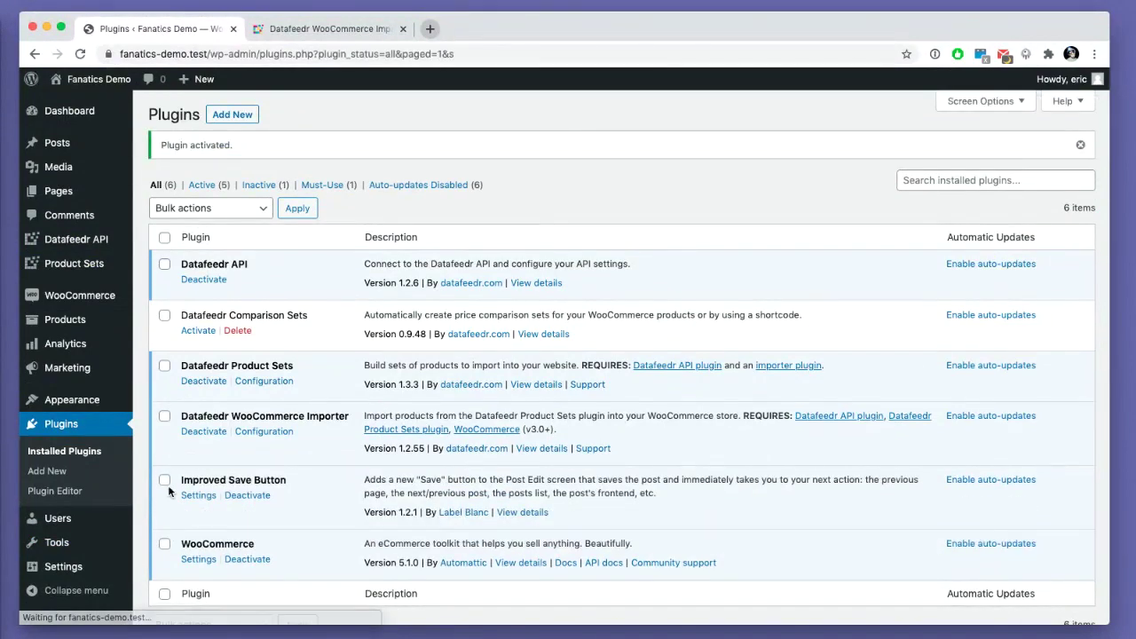
{"action": "left_click", "coordinate": [76, 266]}
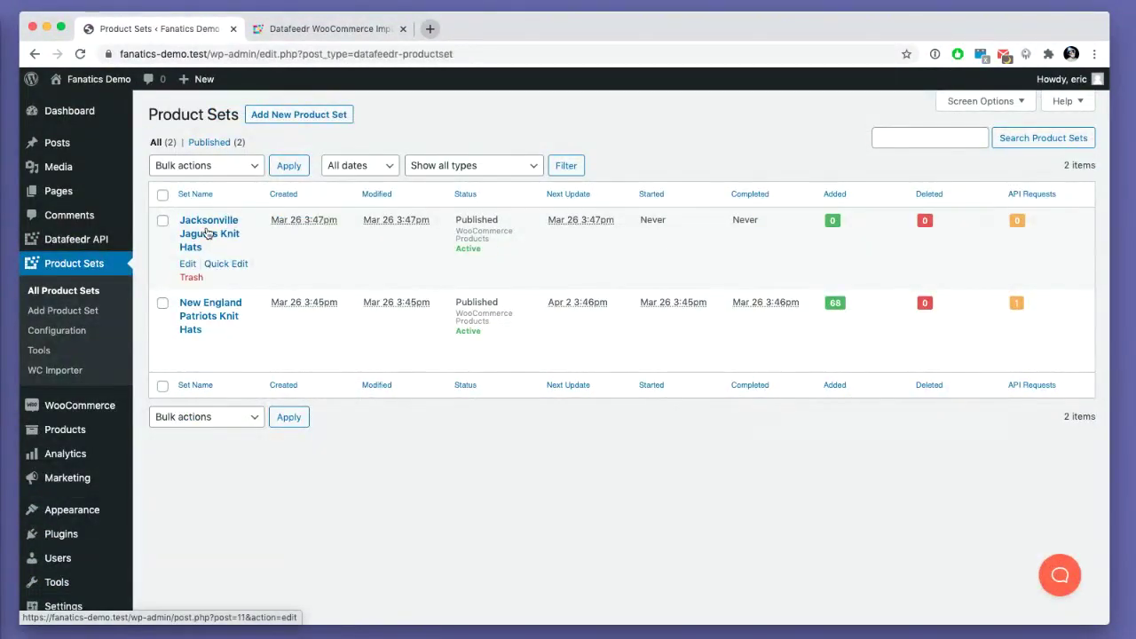
{"action": "left_click", "coordinate": [206, 233]}
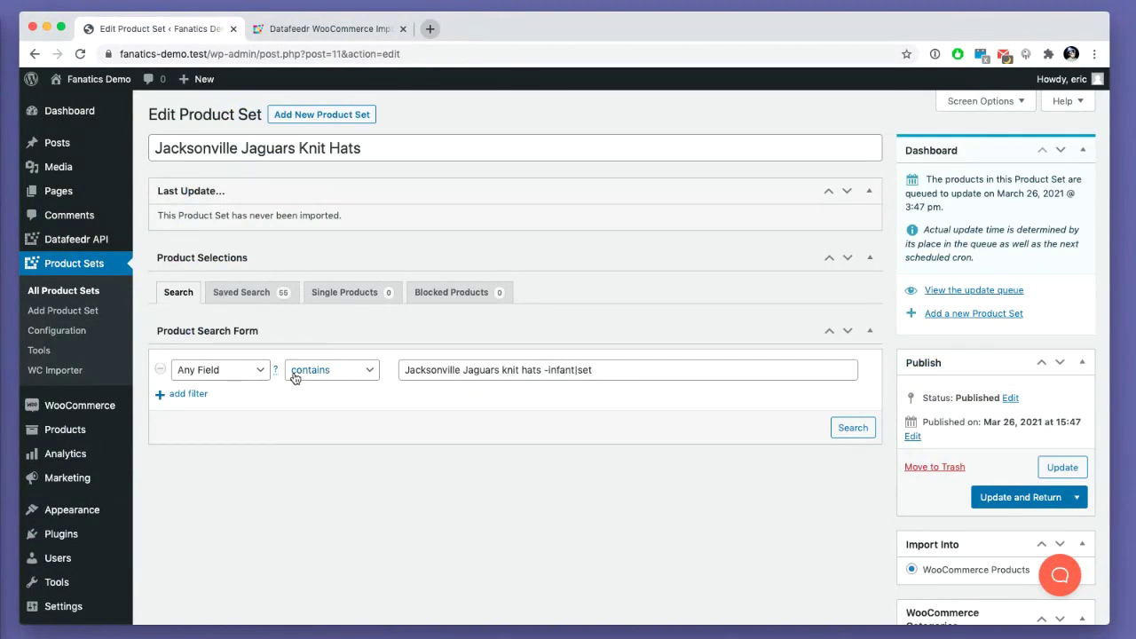
- Save the Jacksonville Jaguars set with Update and Duplicate to create a draft copy
{"action": "left_click", "coordinate": [1077, 497]}
{"action": "scroll", "coordinate": [1019, 484], "scroll_direction": "down", "scroll_amount": 2}
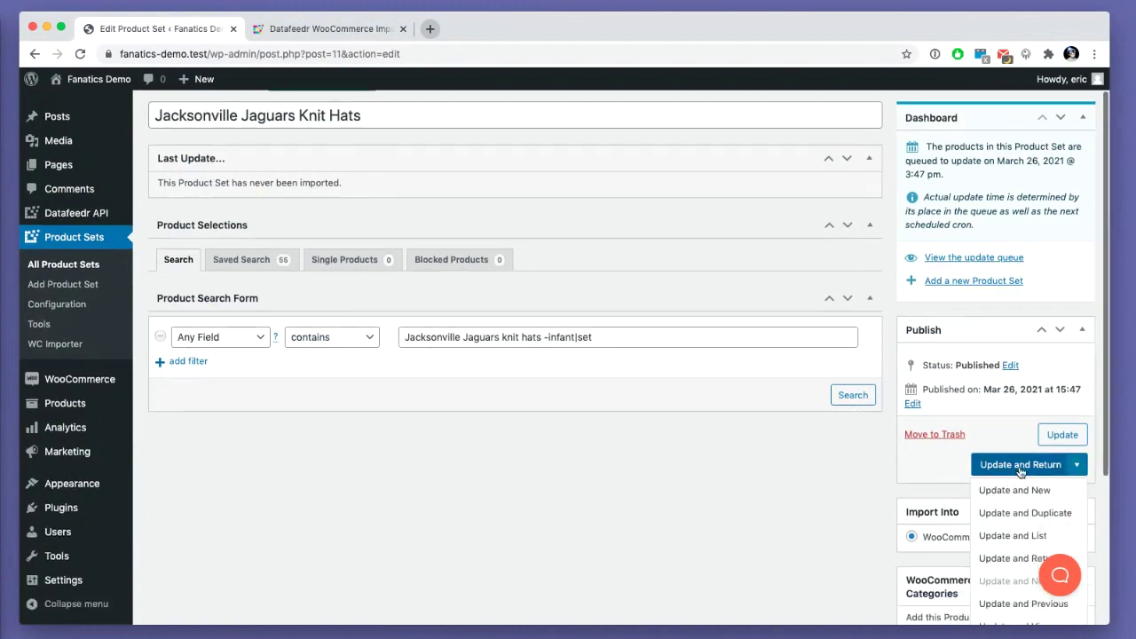
{"action": "left_click", "coordinate": [1003, 479]}
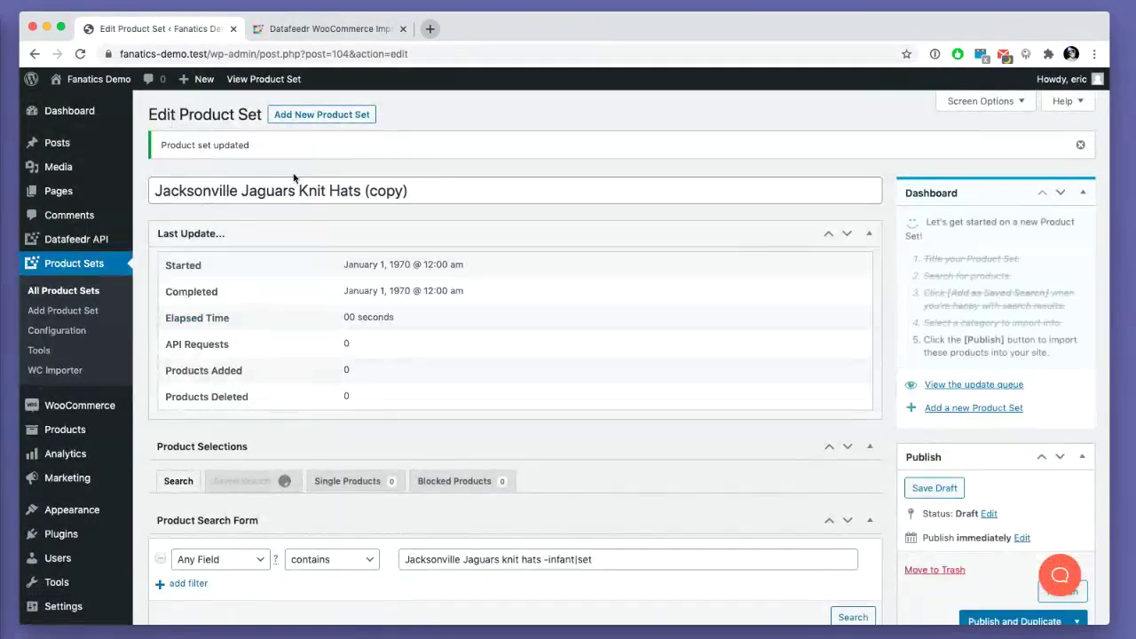
- Drop the '(copy)' suffix and retitle the duplicate as Denver Broncos Knit Hats
{"action": "left_click_drag", "start_coordinate": [360, 192], "coordinate": [410, 194]}
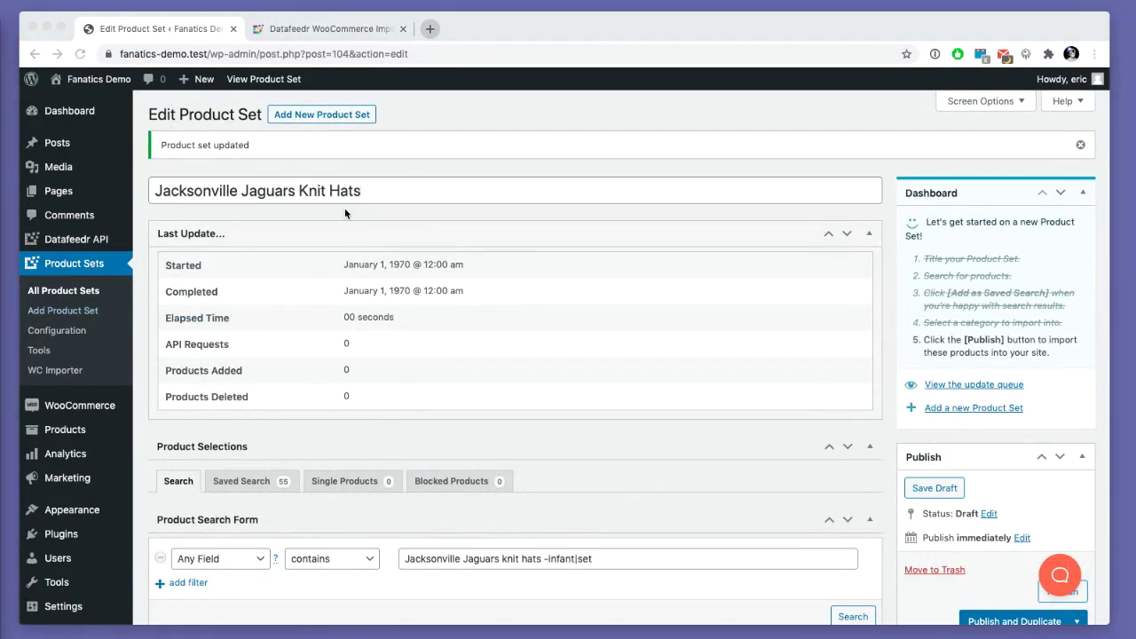
{"action": "left_click", "coordinate": [302, 191]}
{"action": "left_click_drag", "start_coordinate": [303, 191], "coordinate": [156, 190]}
{"action": "type", "text": "Denver Broncos"}
{"action": "scroll", "coordinate": [362, 425], "scroll_direction": "down", "scroll_amount": 5}
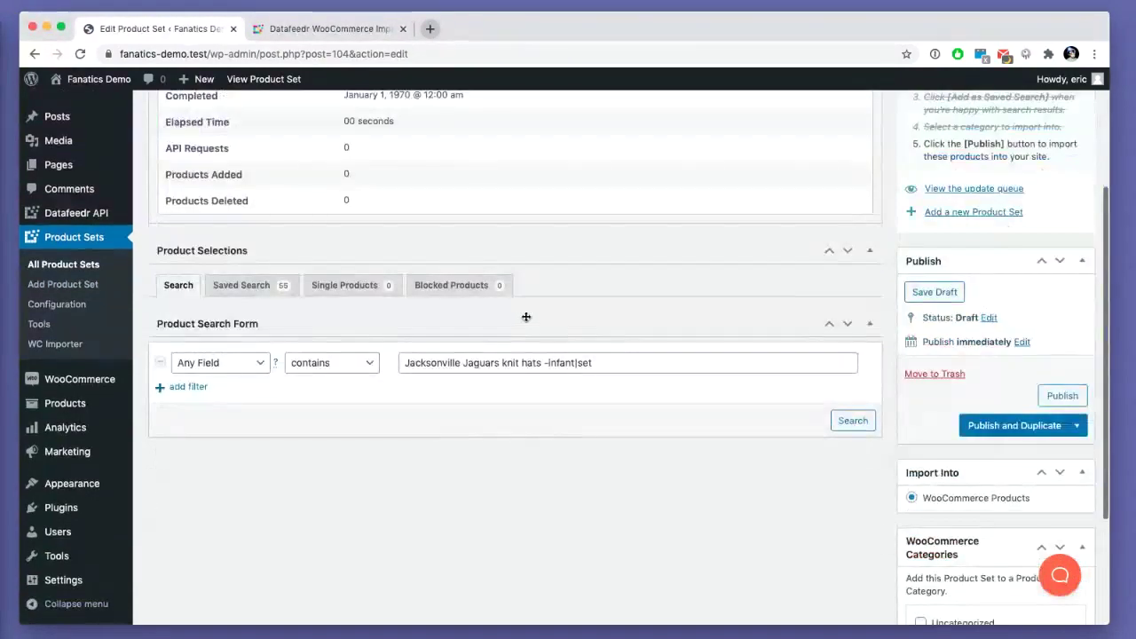
- Change the search's team name to Denver Broncos and rerun the knit hat search
{"action": "left_click_drag", "start_coordinate": [503, 362], "coordinate": [426, 310]}
{"action": "type", "text": "Denver Broncos"}
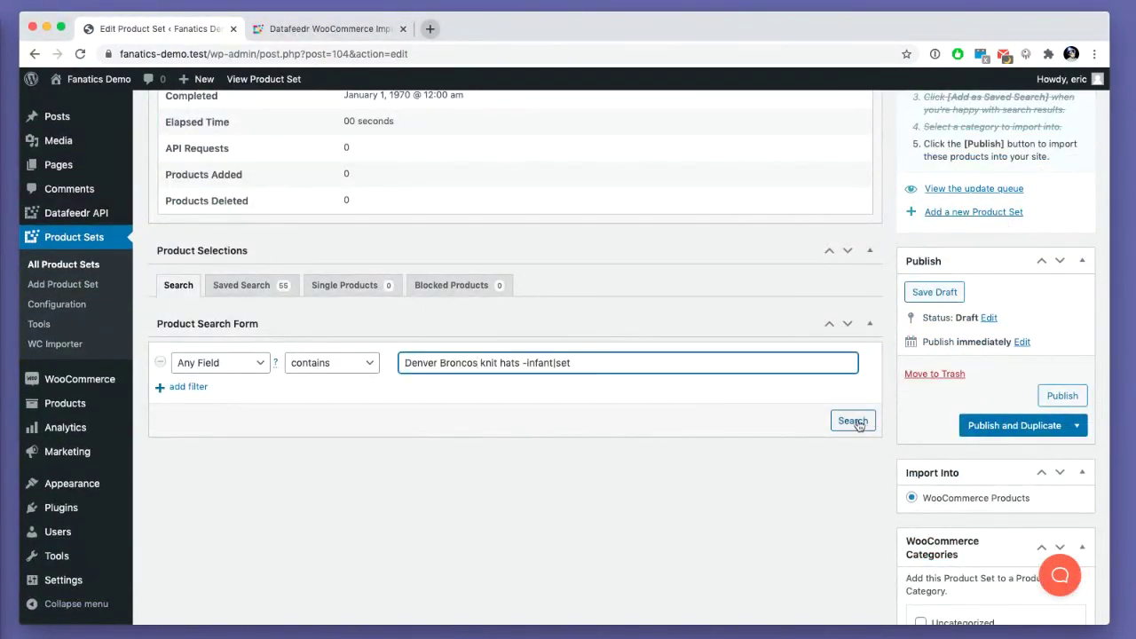
{"action": "left_click", "coordinate": [854, 421]}
{"action": "scroll", "coordinate": [742, 419], "scroll_direction": "down", "scroll_amount": 3}
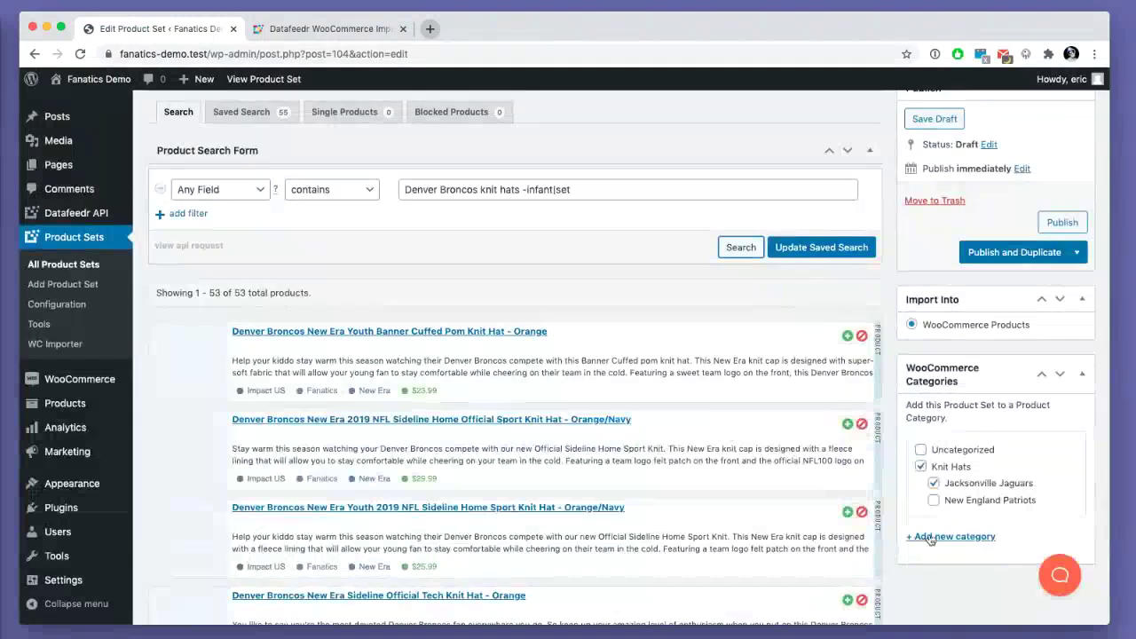
- Create a Denver Broncos subcategory under Knit Hats
{"action": "left_click", "coordinate": [930, 537]}
{"action": "scroll", "coordinate": [927, 533], "scroll_direction": "down", "scroll_amount": 3}
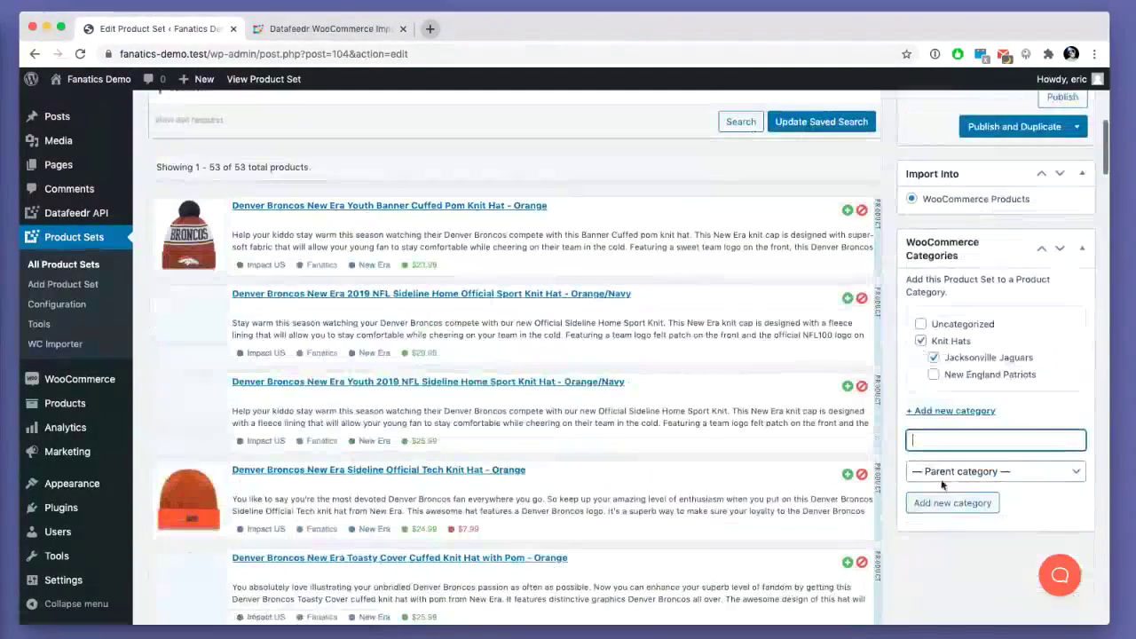
{"action": "left_click", "coordinate": [943, 484]}
{"action": "left_click", "coordinate": [946, 482]}
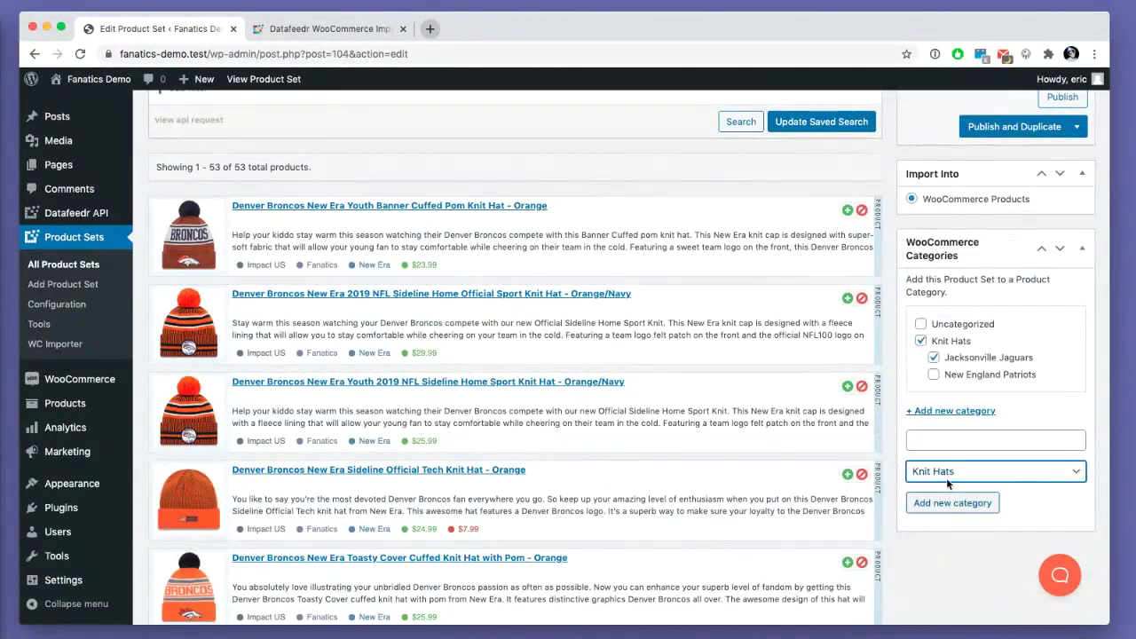
{"action": "key", "text": "shift+Tab"}
{"action": "type", "text": "Denver Broncos"}
{"action": "left_click", "coordinate": [941, 504]}
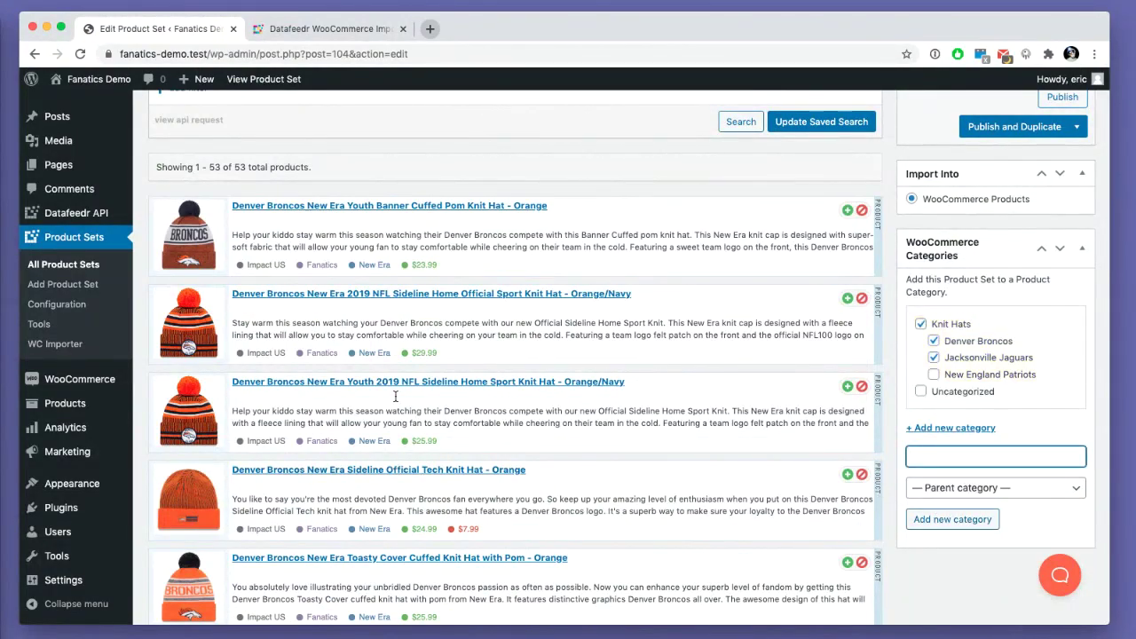
- Add toddler to the excluded search terms and rerun the search
{"action": "scroll", "coordinate": [145, 280], "scroll_direction": "down", "scroll_amount": 20}
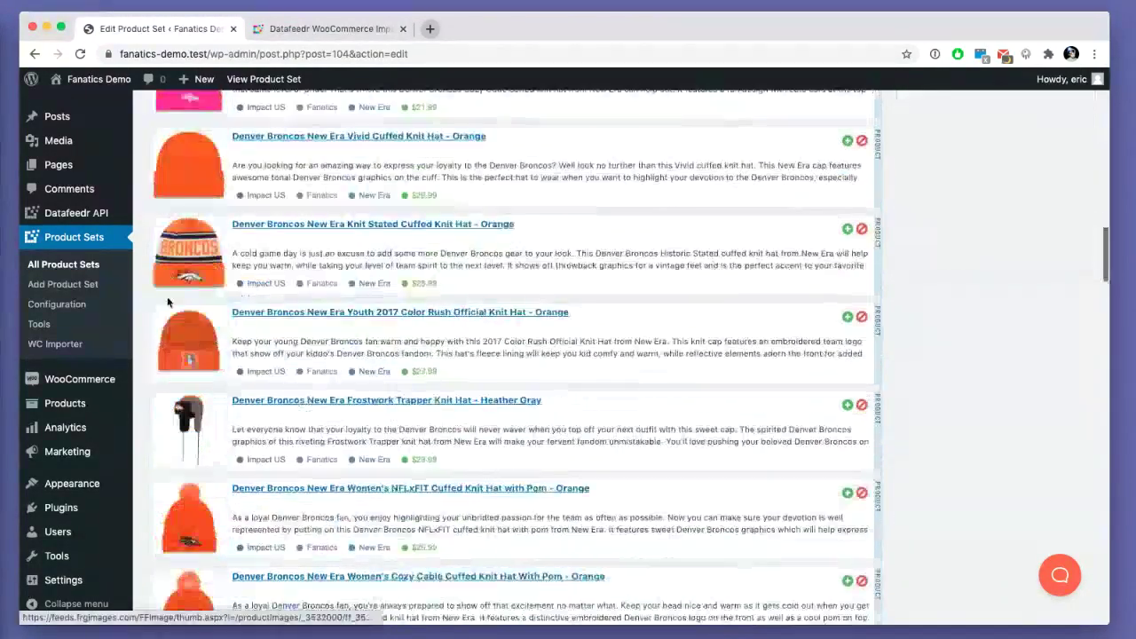
{"action": "scroll", "coordinate": [168, 303], "scroll_direction": "down", "scroll_amount": 2}
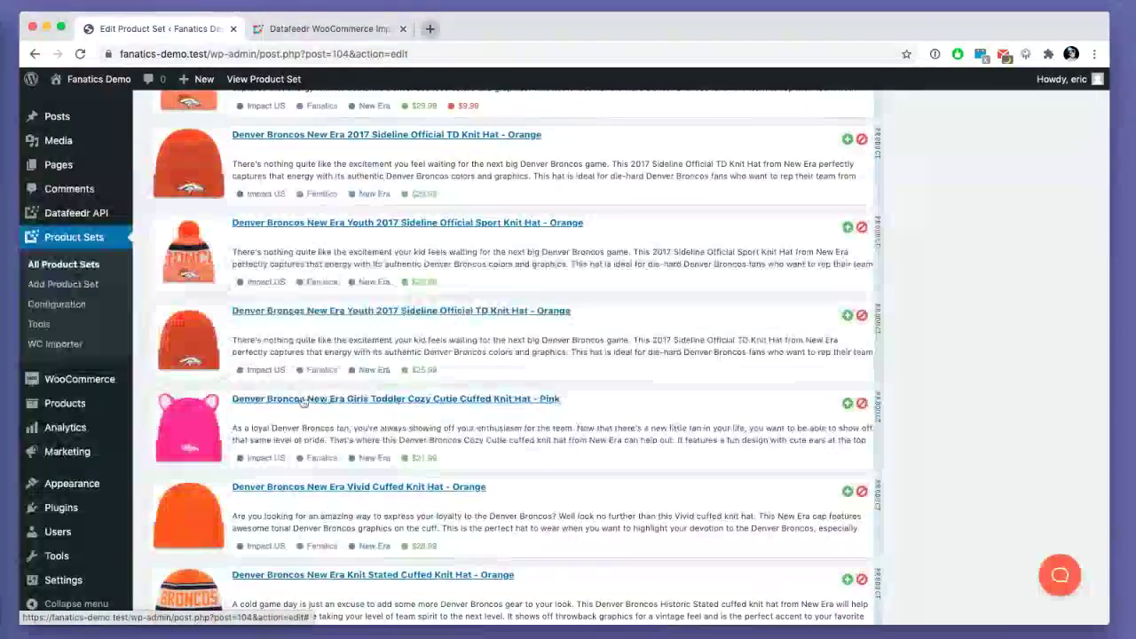
{"action": "scroll", "coordinate": [249, 411], "scroll_direction": "down", "scroll_amount": 8}
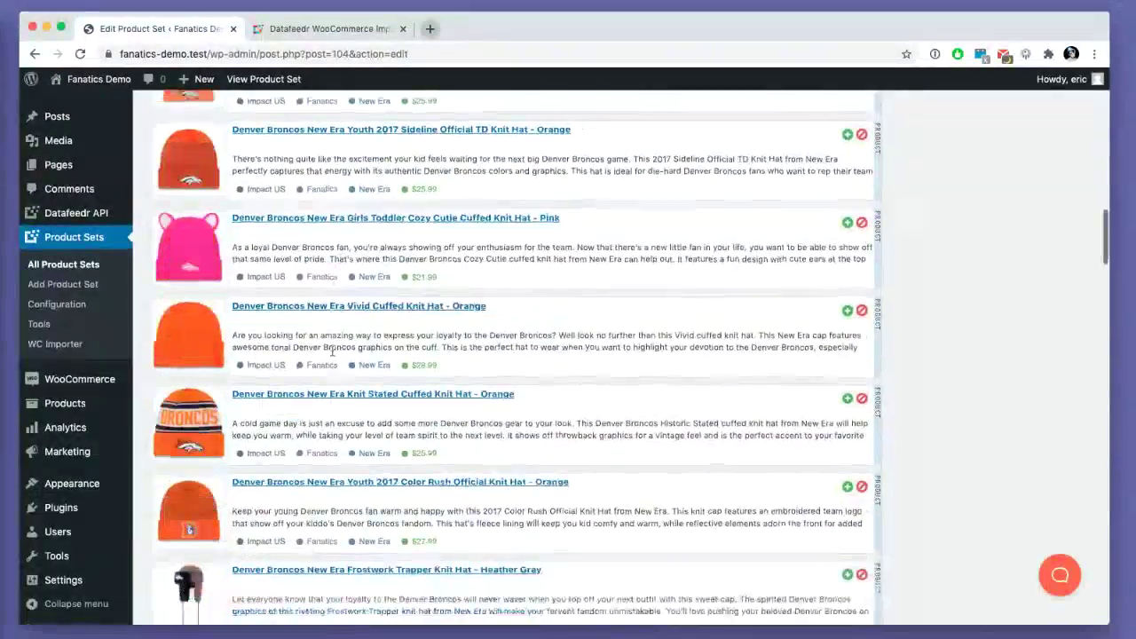
{"action": "scroll", "coordinate": [334, 356], "scroll_direction": "down", "scroll_amount": 15}
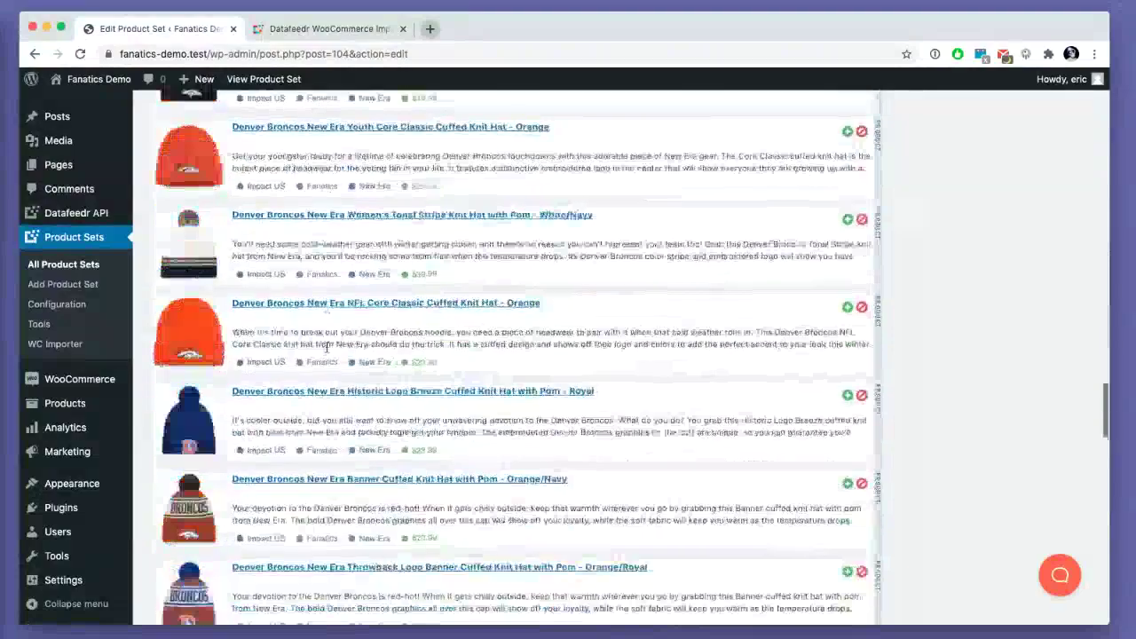
{"action": "scroll", "coordinate": [326, 352], "scroll_direction": "down", "scroll_amount": 20}
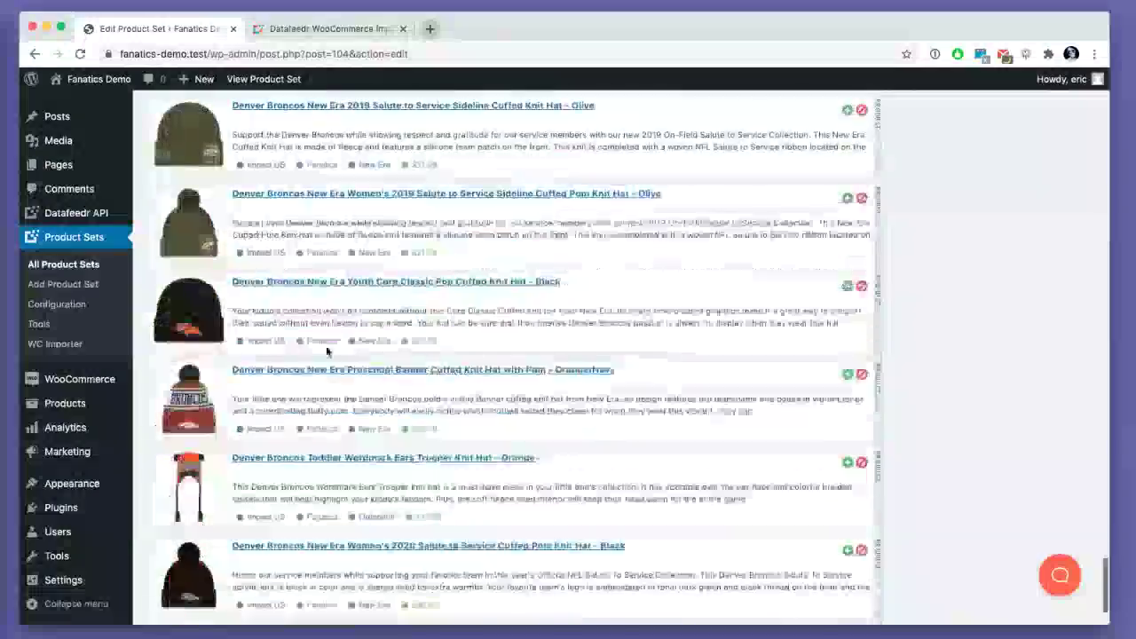
{"action": "scroll", "coordinate": [326, 353], "scroll_direction": "up", "scroll_amount": 20}
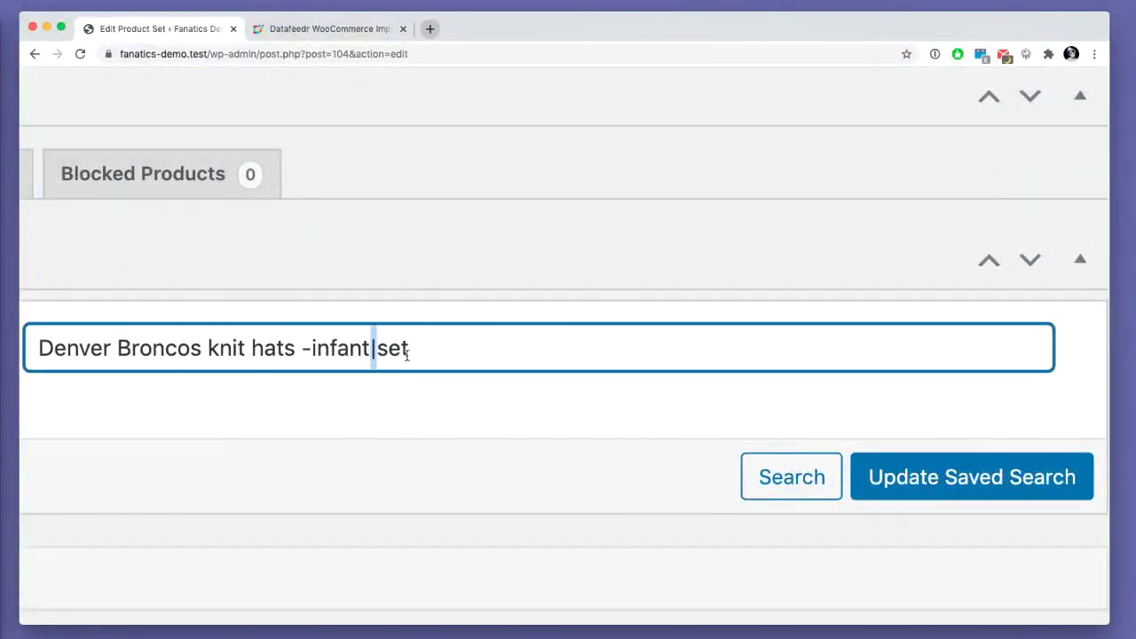
{"action": "left_click", "coordinate": [347, 348]}
{"action": "left_click", "coordinate": [423, 347]}
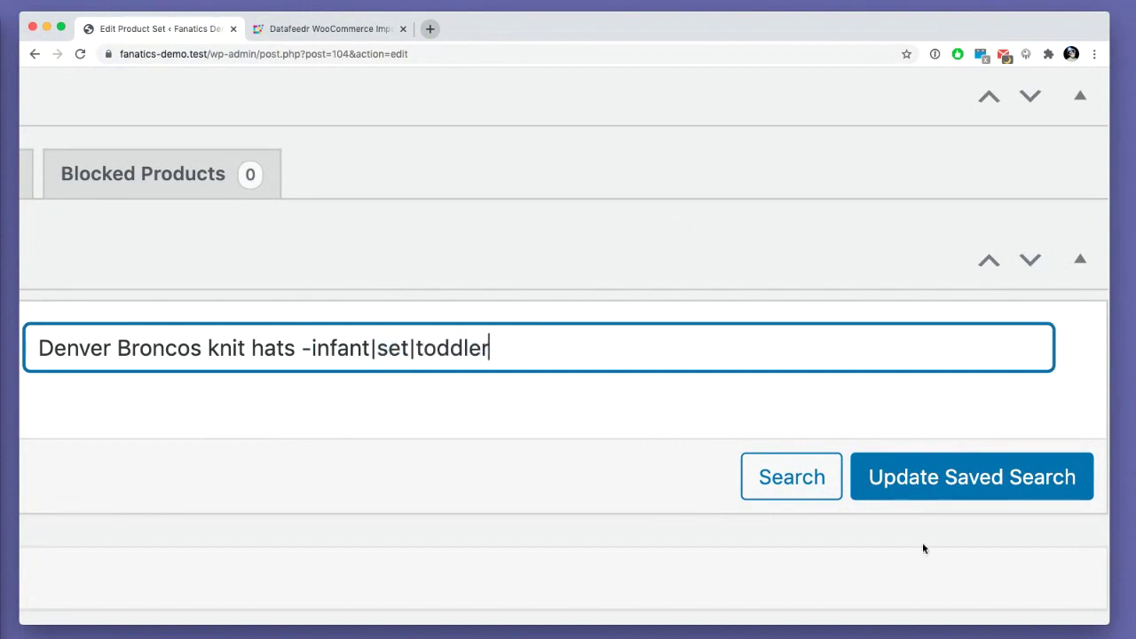
{"action": "left_click", "coordinate": [792, 478]}
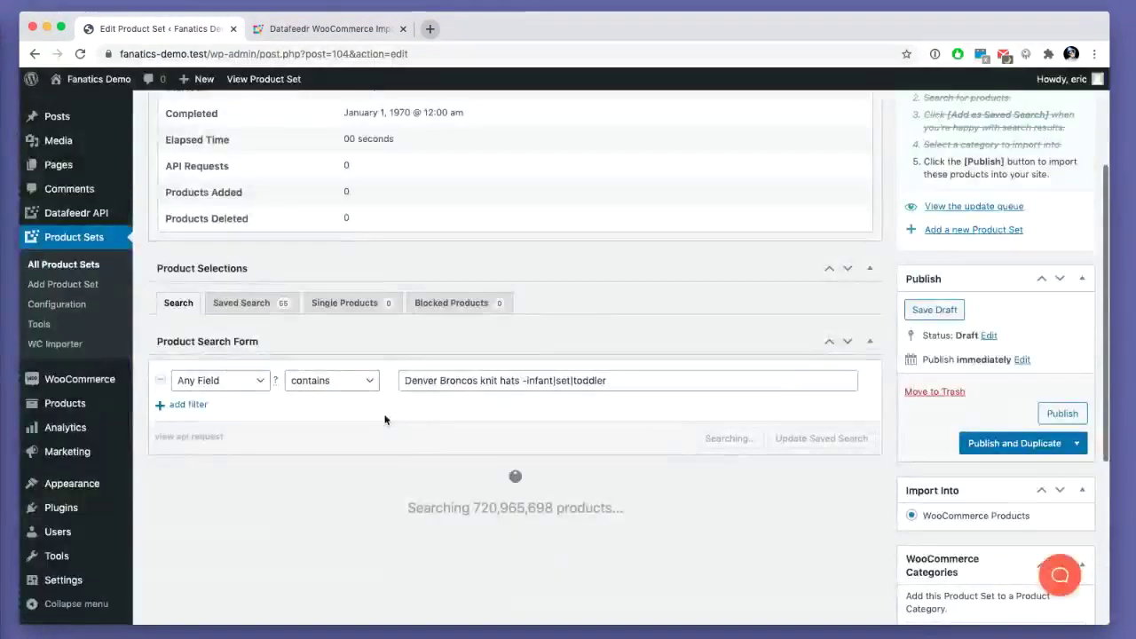
- Review the 50 results, keep Any Field, and update the saved search
{"action": "scroll", "coordinate": [384, 419], "scroll_direction": "down", "scroll_amount": 10}
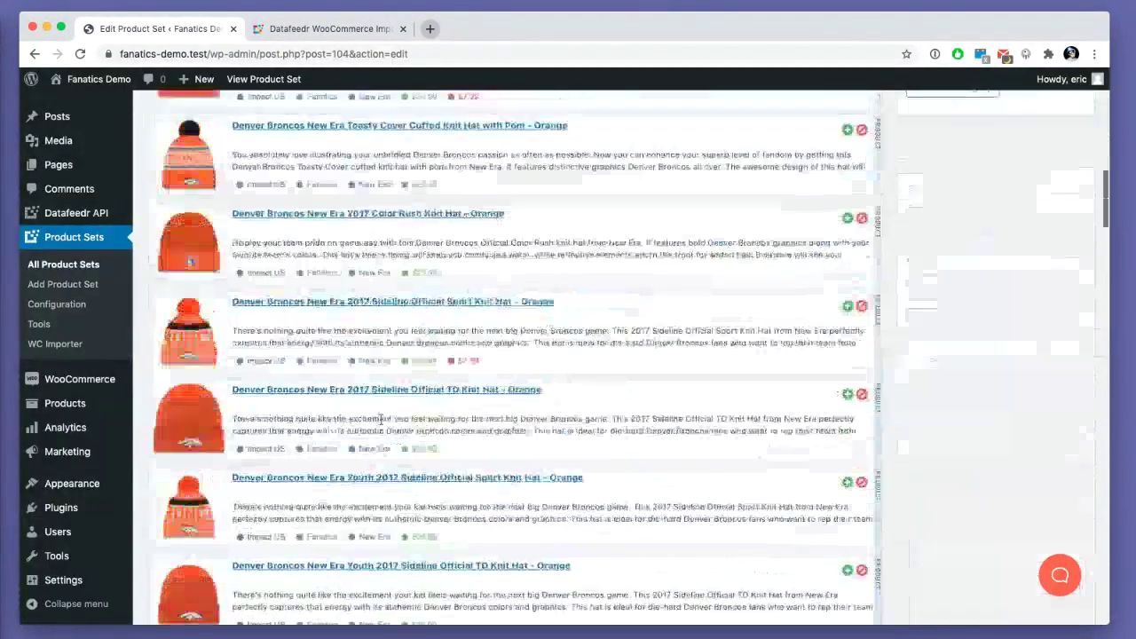
{"action": "scroll", "coordinate": [381, 418], "scroll_direction": "down", "scroll_amount": 10}
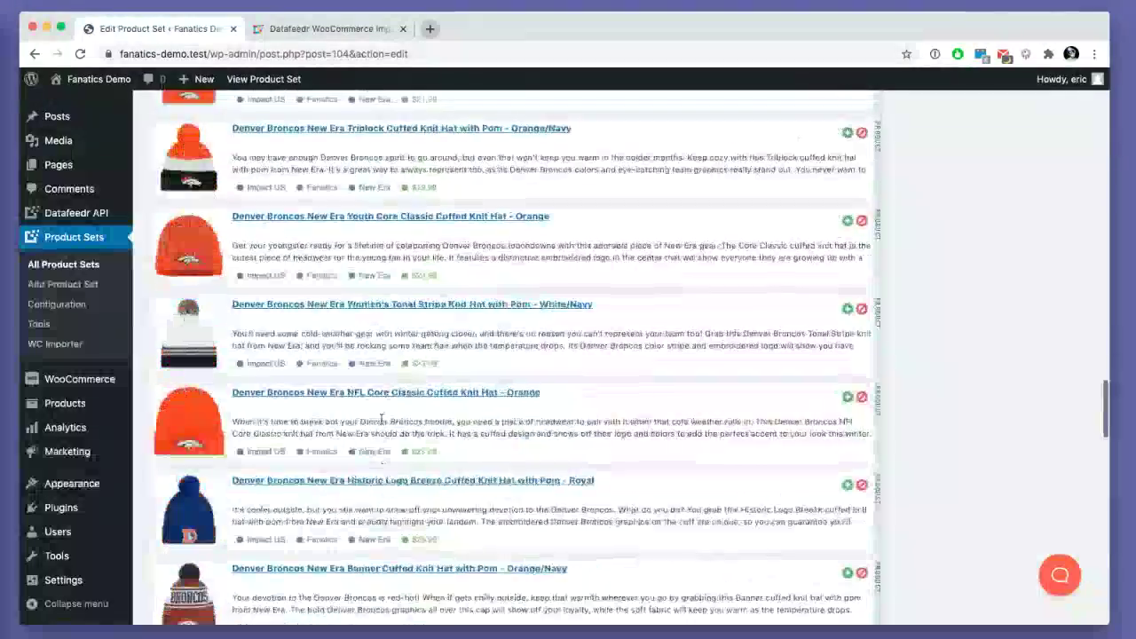
{"action": "scroll", "coordinate": [378, 422], "scroll_direction": "up", "scroll_amount": 10}
{"action": "scroll", "coordinate": [378, 423], "scroll_direction": "up", "scroll_amount": 15}
{"action": "scroll", "coordinate": [447, 426], "scroll_direction": "down", "scroll_amount": 3}
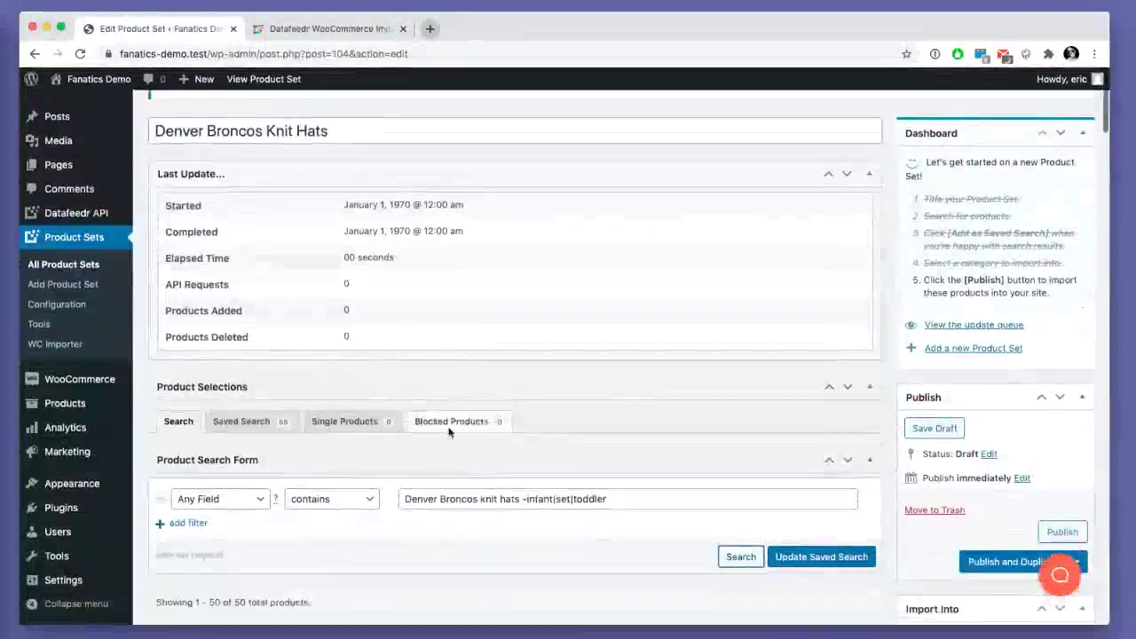
{"action": "scroll", "coordinate": [334, 468], "scroll_direction": "down", "scroll_amount": 4}
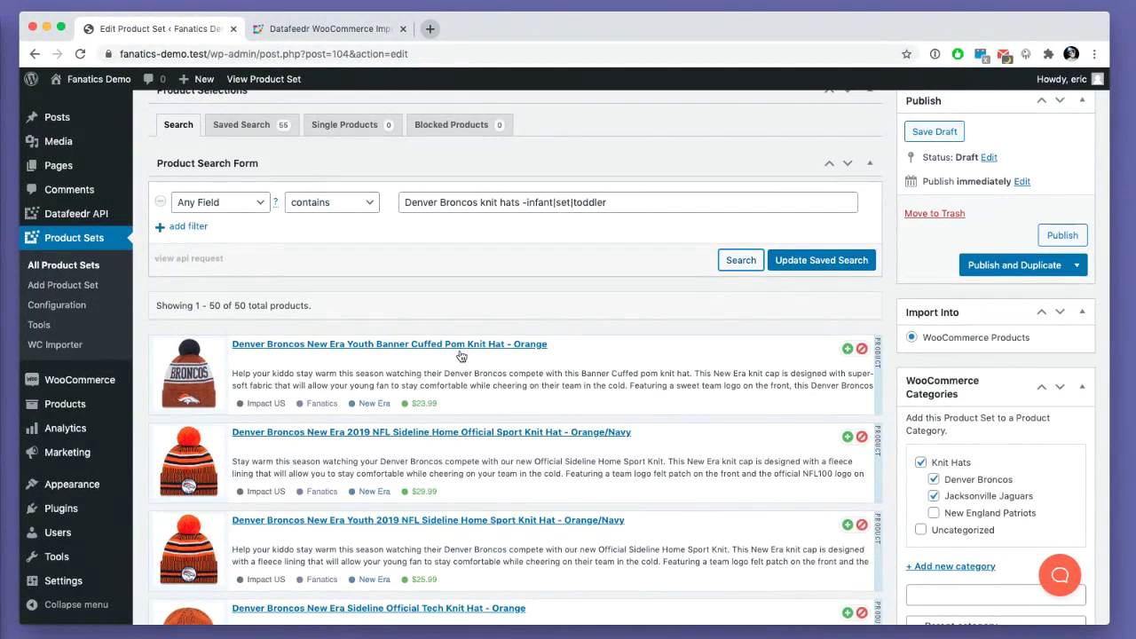
{"action": "scroll", "coordinate": [231, 248], "scroll_direction": "up", "scroll_amount": 1}
{"action": "left_click", "coordinate": [219, 244]}
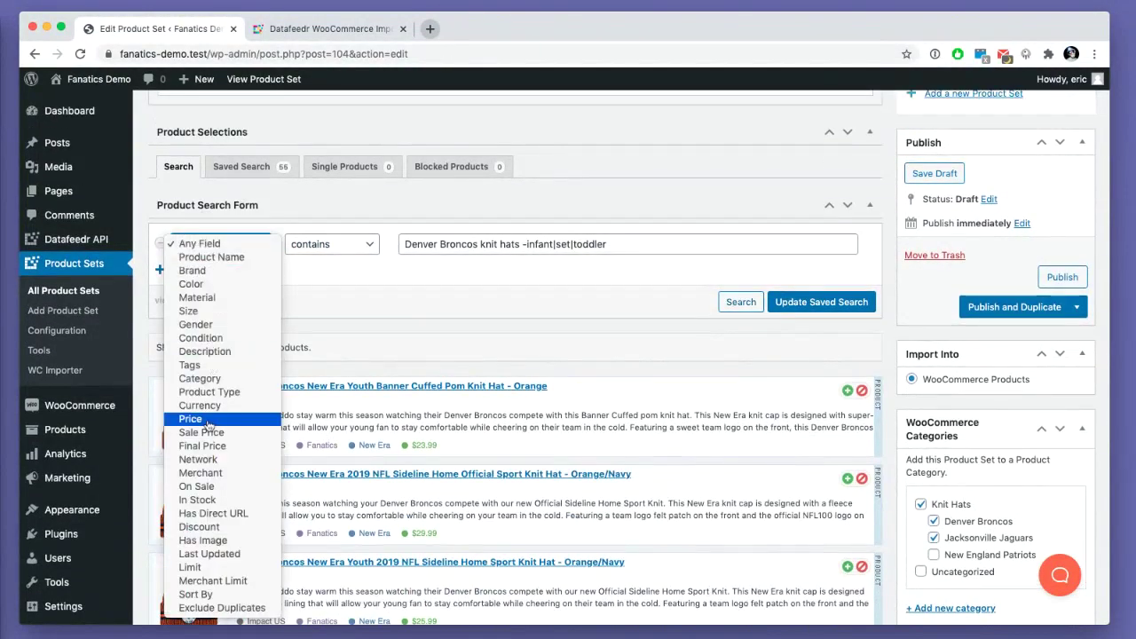
{"action": "left_click", "coordinate": [336, 329]}
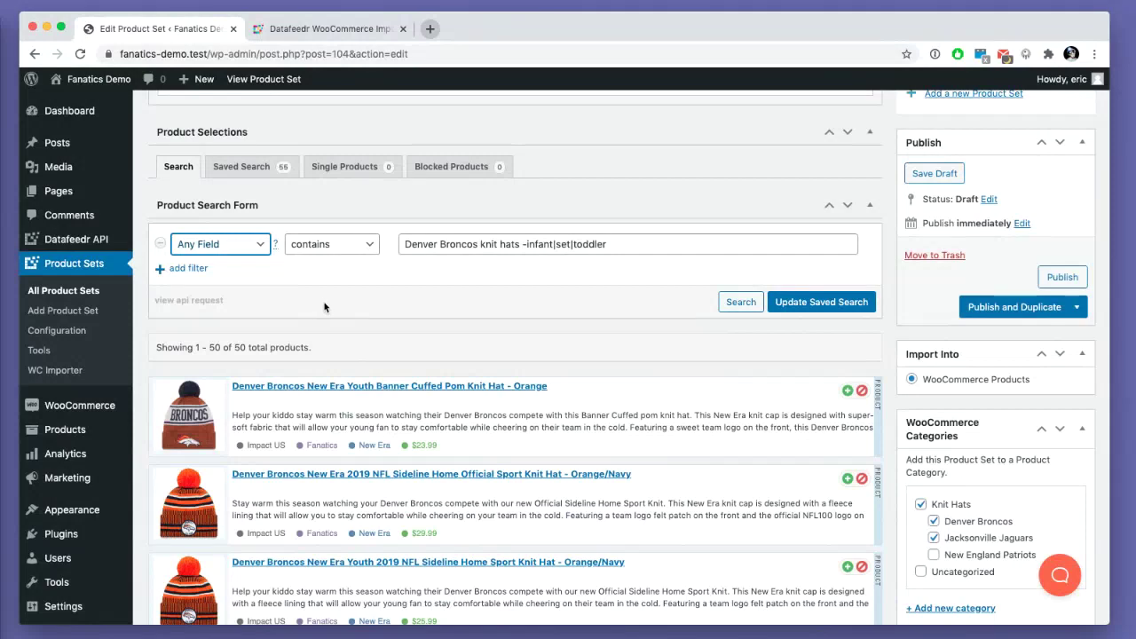
{"action": "left_click", "coordinate": [824, 305]}
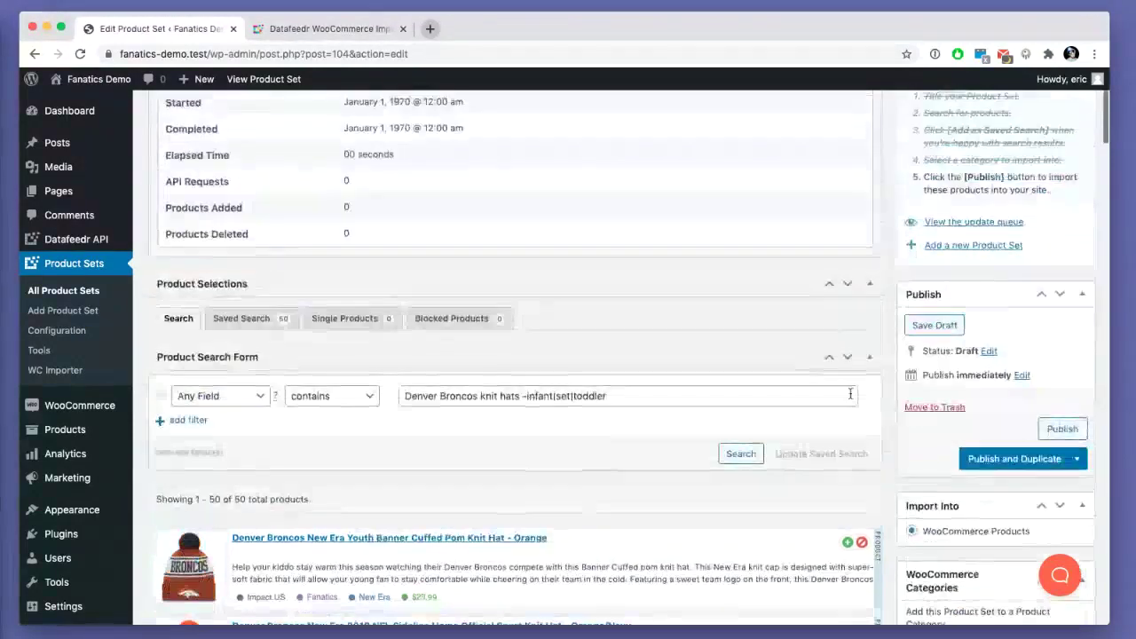
- Publish the Denver Broncos Knit Hats set, then preview the store front and close its tab
{"action": "left_click", "coordinate": [1062, 429]}
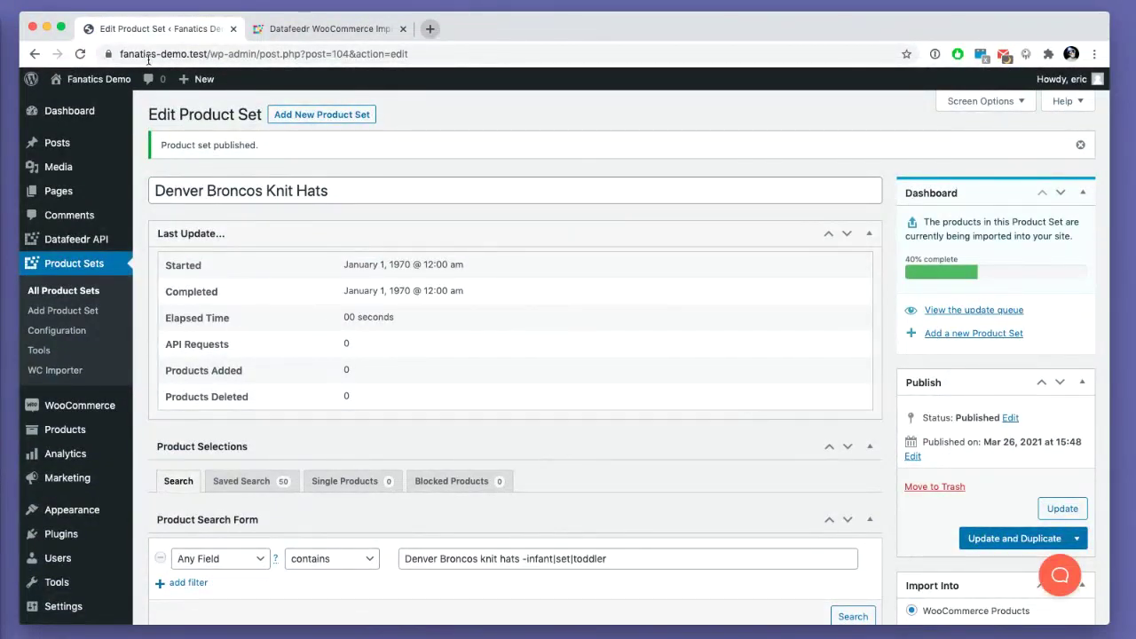
{"action": "mouse_move", "coordinate": [103, 79]}
{"action": "left_click", "coordinate": [80, 125], "text": "super"}
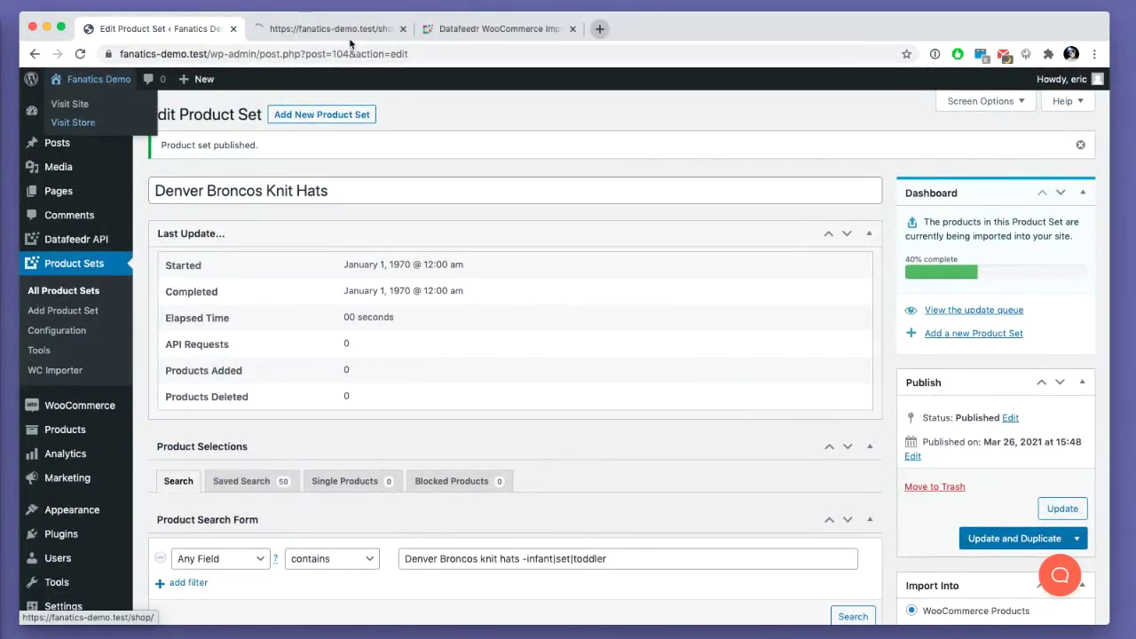
{"action": "left_click", "coordinate": [338, 29]}
{"action": "scroll", "coordinate": [240, 329], "scroll_direction": "down", "scroll_amount": 6}
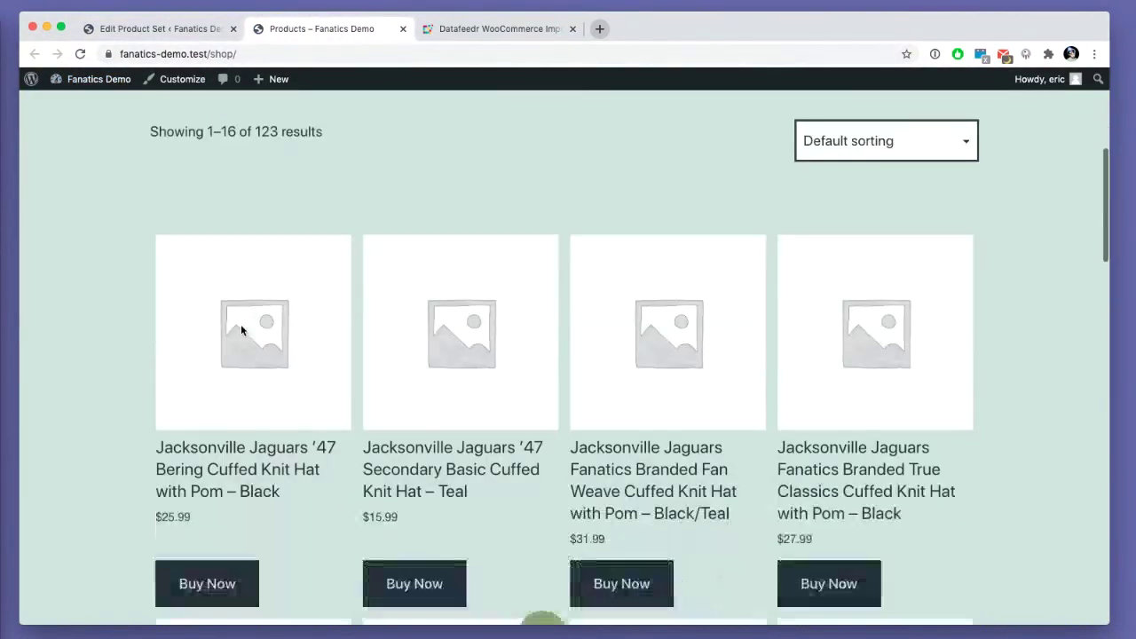
{"action": "scroll", "coordinate": [240, 331], "scroll_direction": "up", "scroll_amount": 6}
{"action": "key", "text": "super+w"}
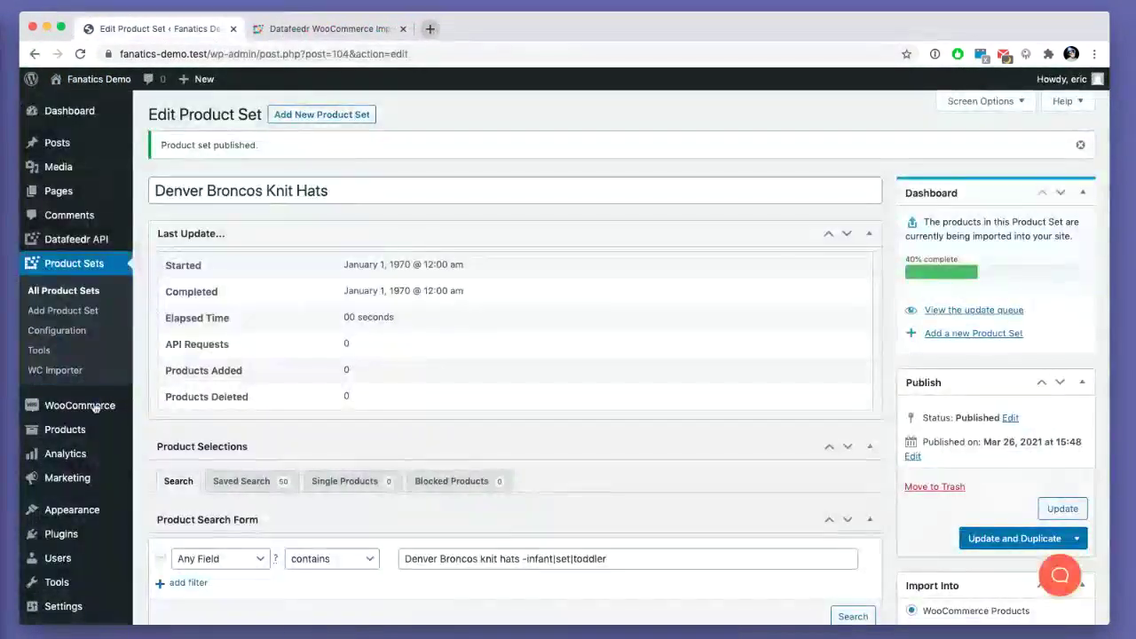
- Activate the Storefront theme from the installed themes
{"action": "mouse_move", "coordinate": [79, 412]}
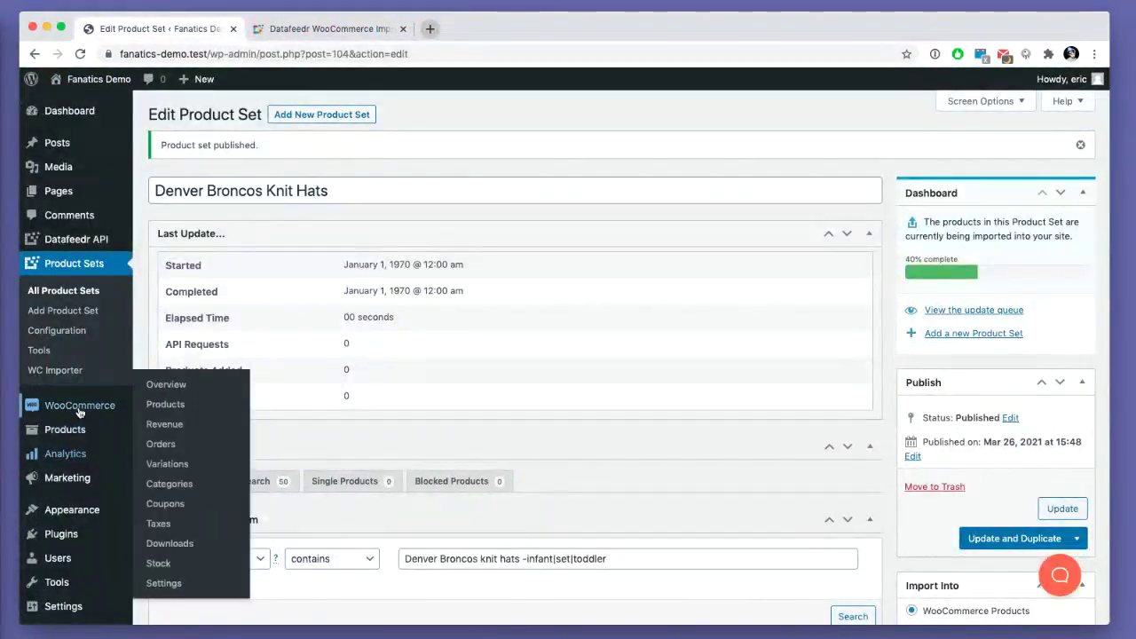
{"action": "left_click", "coordinate": [92, 512]}
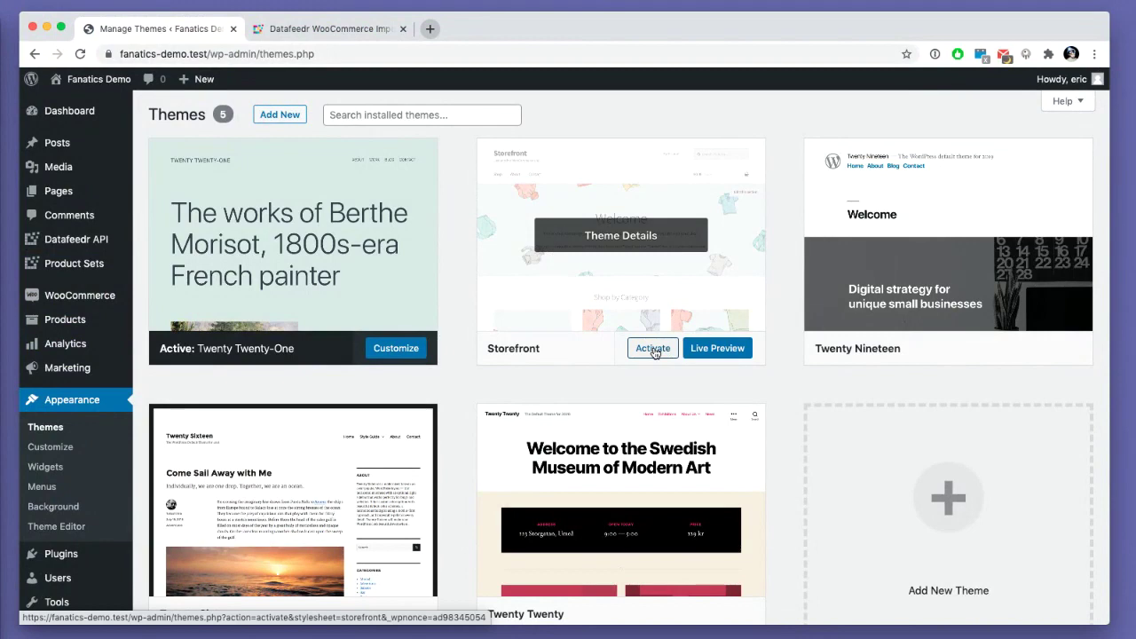
{"action": "left_click", "coordinate": [646, 349]}
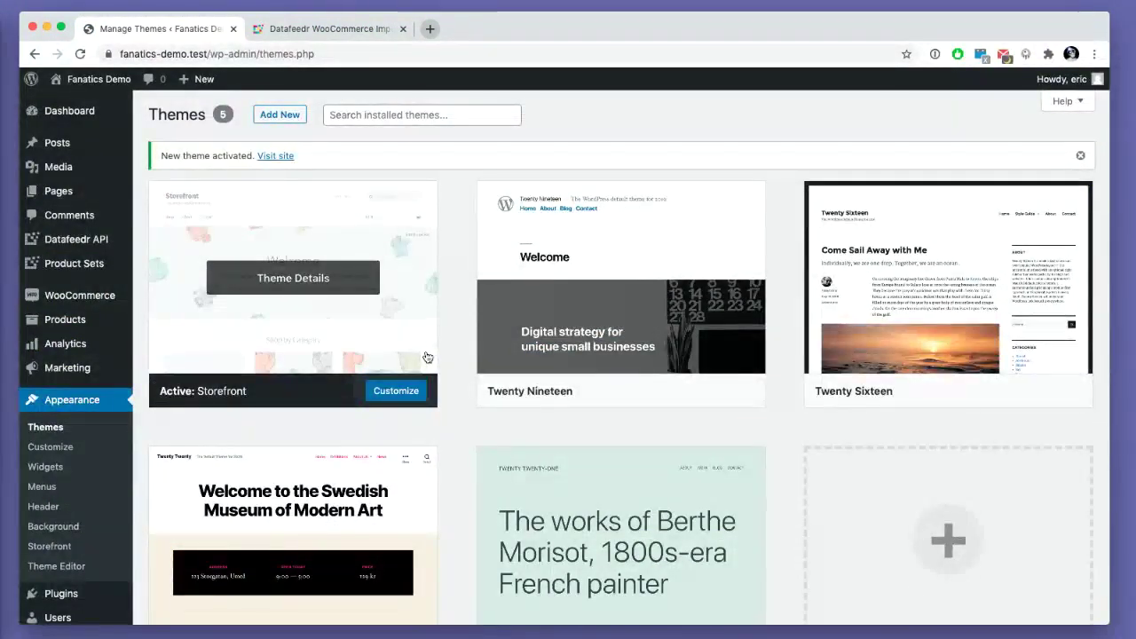
- Check the live Shop page lists the imported hats, then return to the Dashboard
{"action": "left_click", "coordinate": [275, 156]}
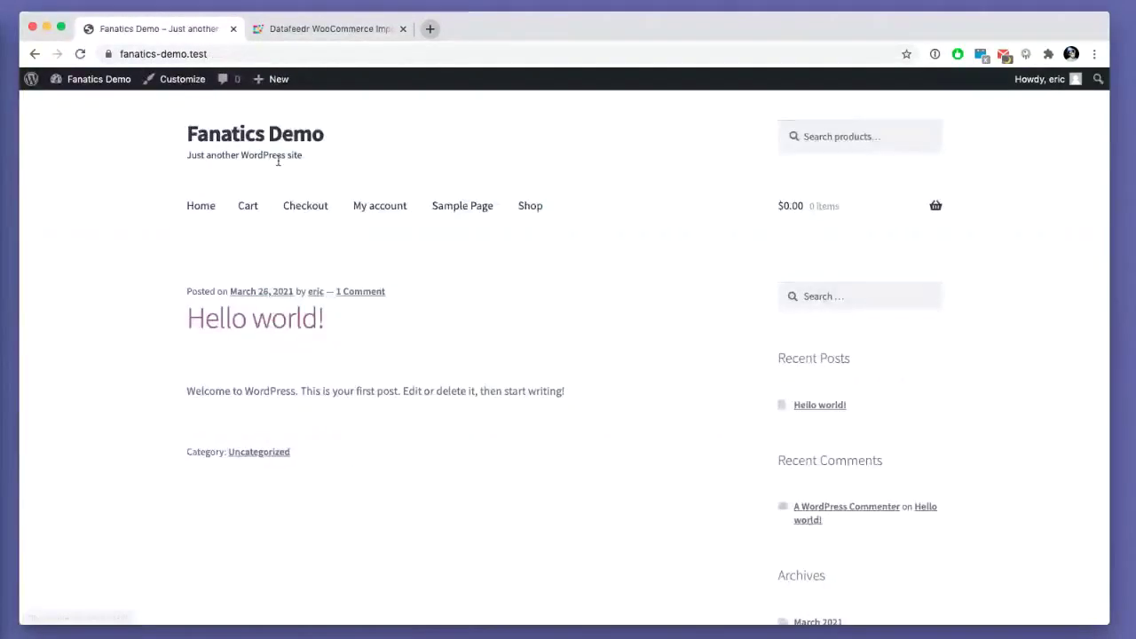
{"action": "left_click", "coordinate": [530, 206]}
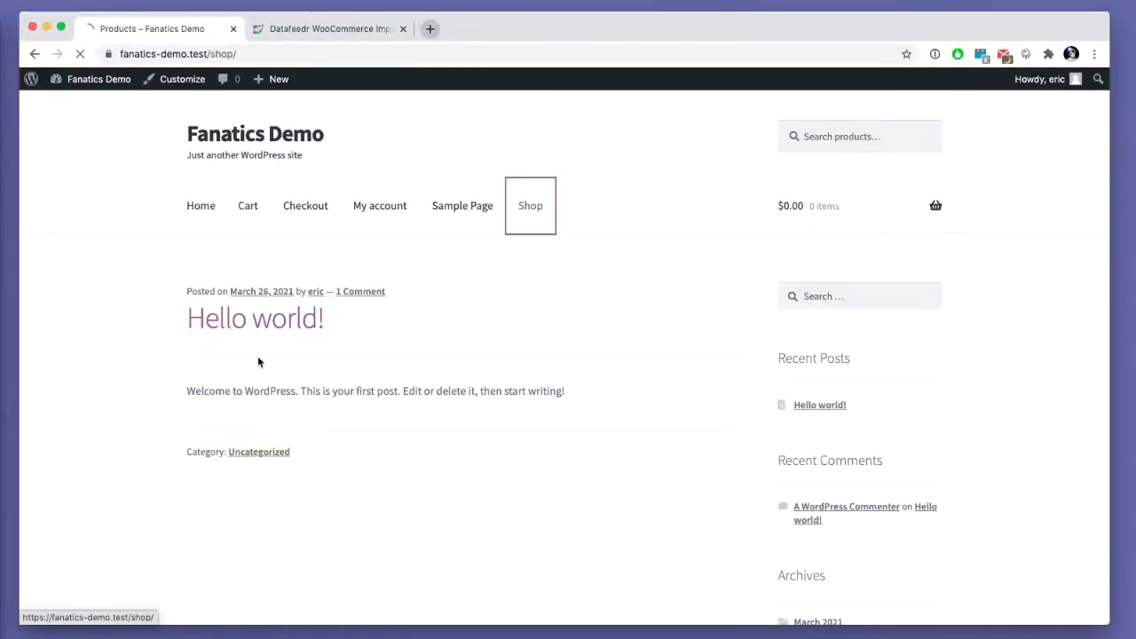
{"action": "scroll", "coordinate": [251, 344], "scroll_direction": "down", "scroll_amount": 6}
{"action": "scroll", "coordinate": [251, 345], "scroll_direction": "down", "scroll_amount": 10}
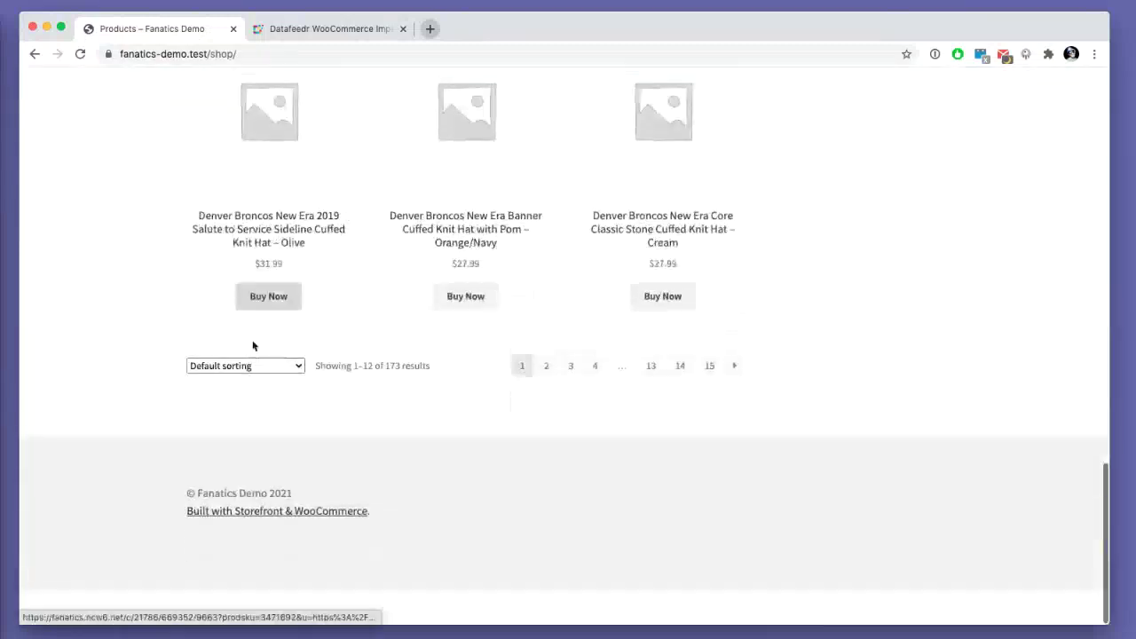
{"action": "scroll", "coordinate": [248, 346], "scroll_direction": "up", "scroll_amount": 20}
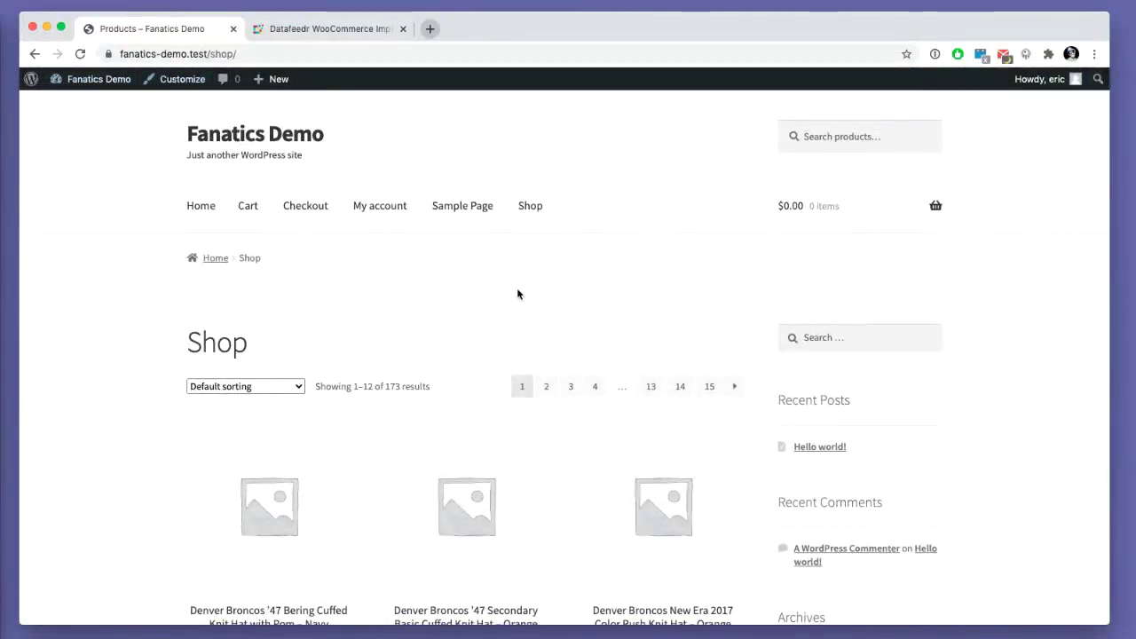
{"action": "scroll", "coordinate": [517, 292], "scroll_direction": "down", "scroll_amount": 10}
{"action": "scroll", "coordinate": [409, 284], "scroll_direction": "up", "scroll_amount": 3}
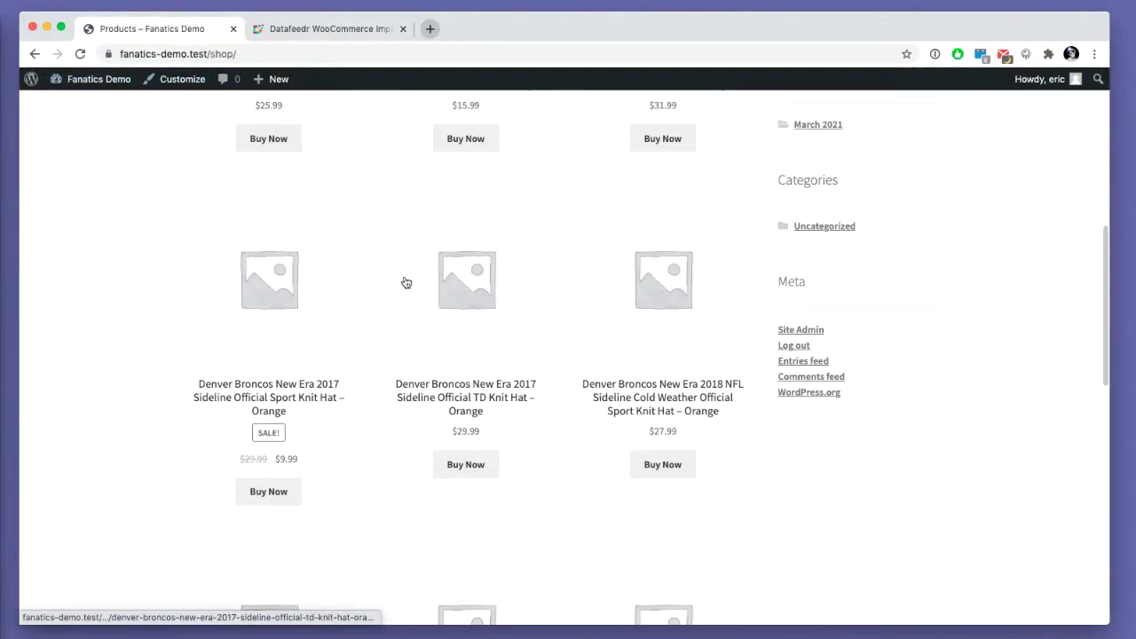
{"action": "scroll", "coordinate": [404, 284], "scroll_direction": "up", "scroll_amount": 10}
{"action": "left_click", "coordinate": [83, 79]}
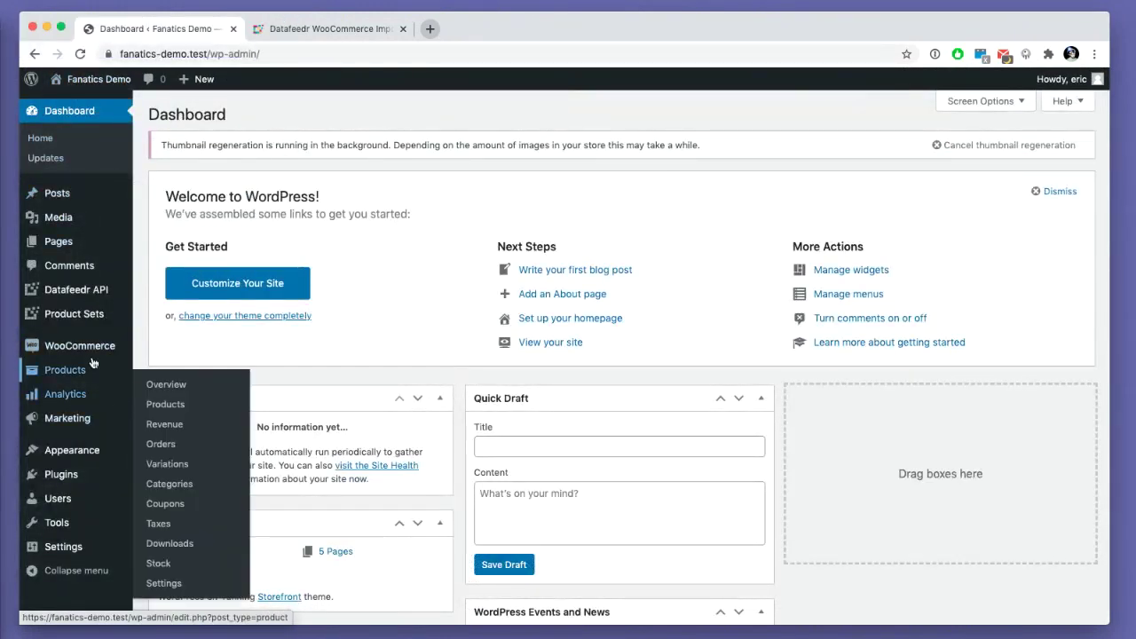
- Show the pending background actions under Tools > Scheduled Actions
{"action": "mouse_move", "coordinate": [86, 520]}
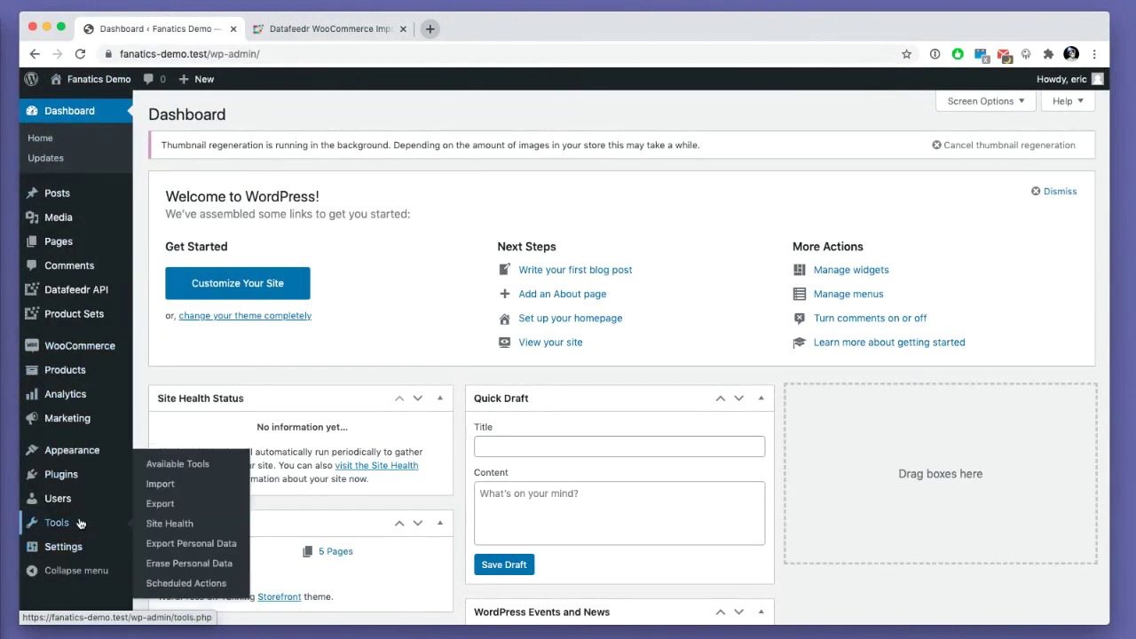
{"action": "left_click", "coordinate": [160, 582], "text": "super"}
{"action": "left_click", "coordinate": [294, 29]}
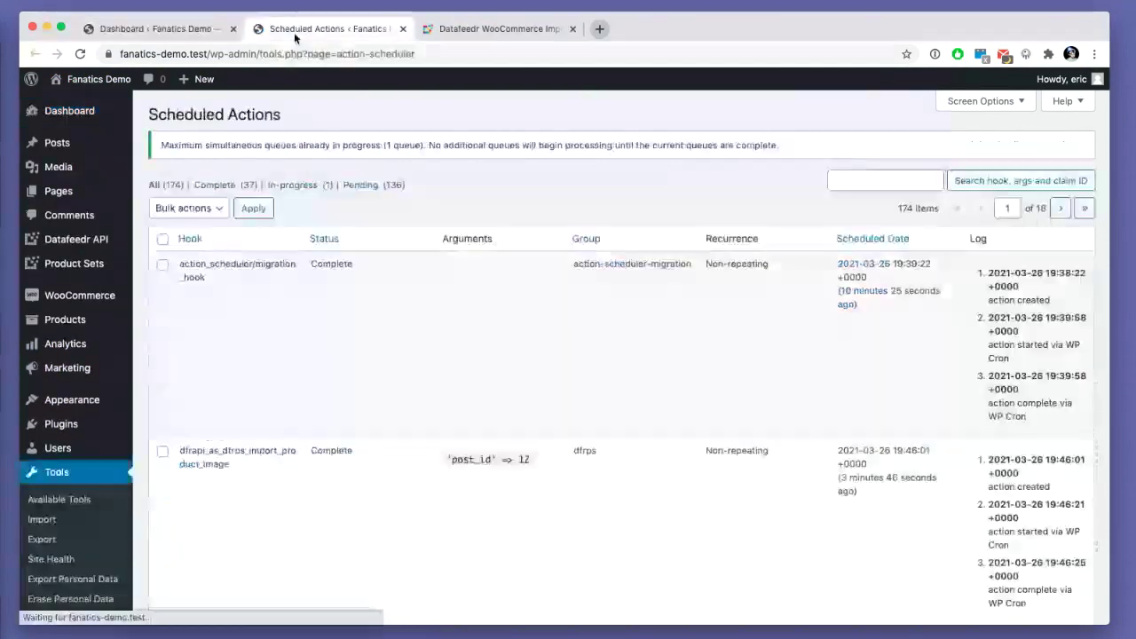
{"action": "left_click", "coordinate": [361, 185]}
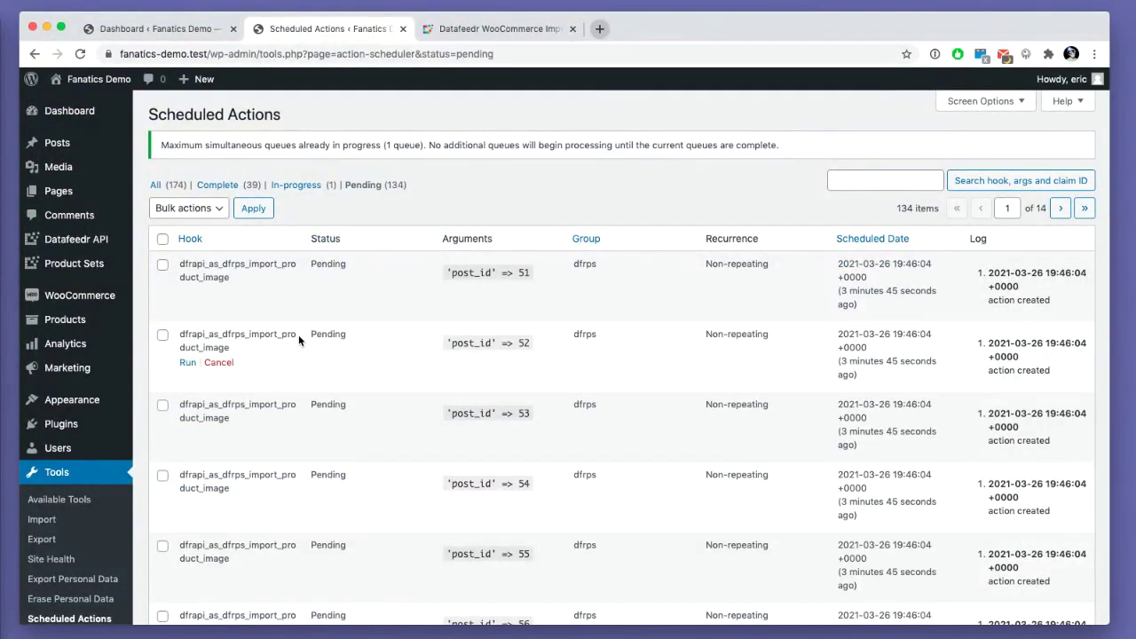
- Open the Media Library in list view to review the imported hat images
{"action": "left_click", "coordinate": [97, 168]}
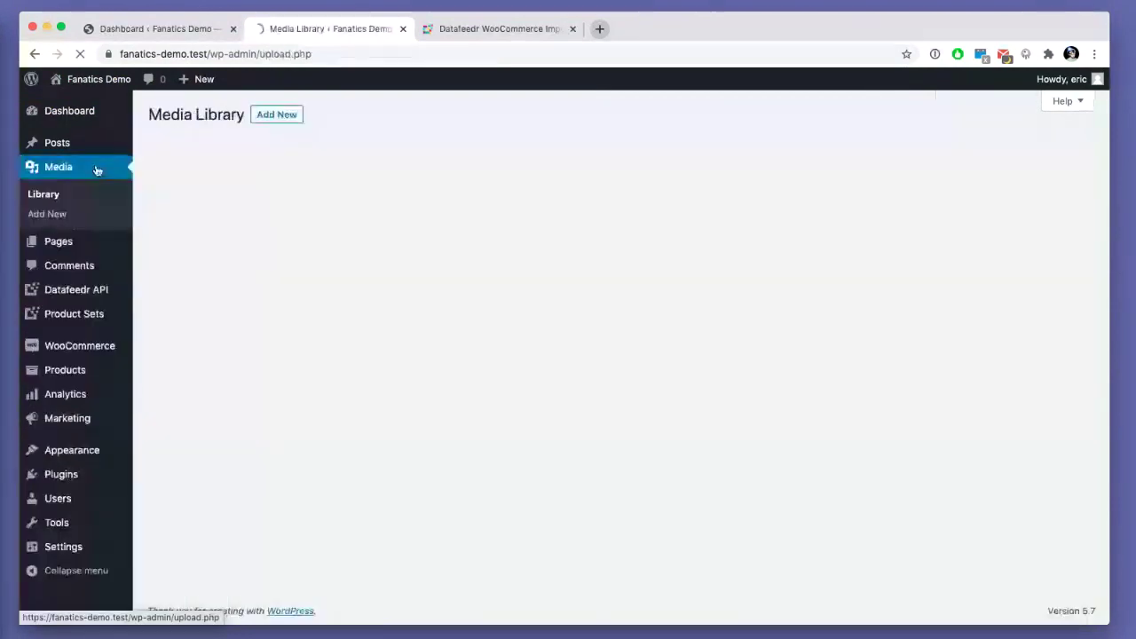
{"action": "left_click", "coordinate": [176, 156]}
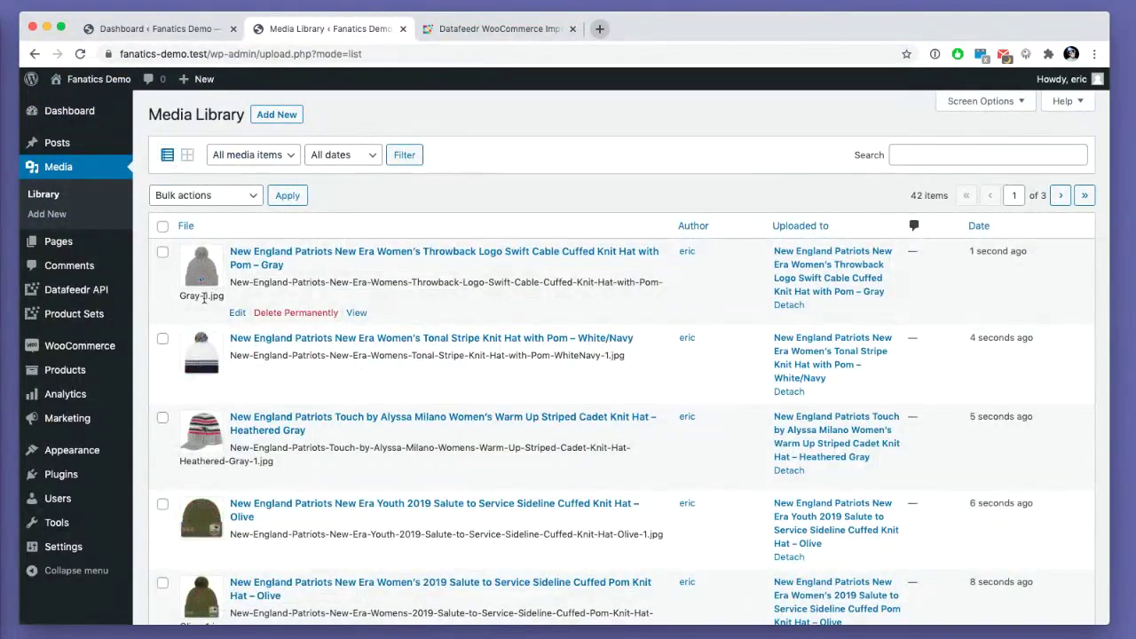
{"action": "scroll", "coordinate": [204, 298], "scroll_direction": "down", "scroll_amount": 5}
{"action": "scroll", "coordinate": [175, 302], "scroll_direction": "up", "scroll_amount": 5}
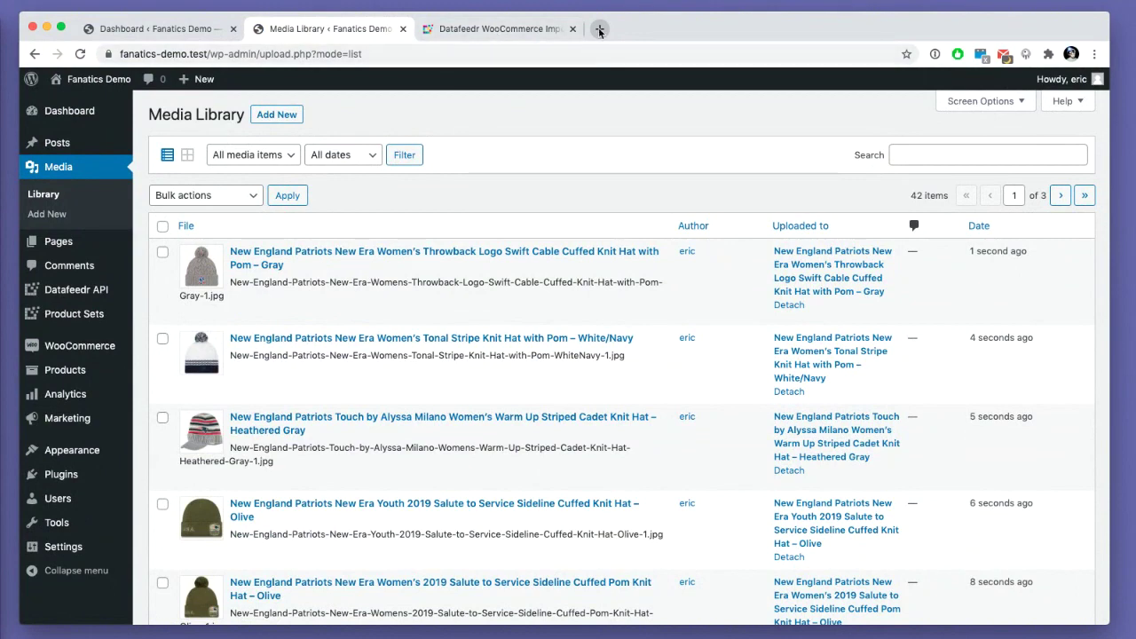
- Search the help docs for 'delete' and follow the image-deletion article to DX Delete Attached Media
{"action": "left_click", "coordinate": [524, 29]}
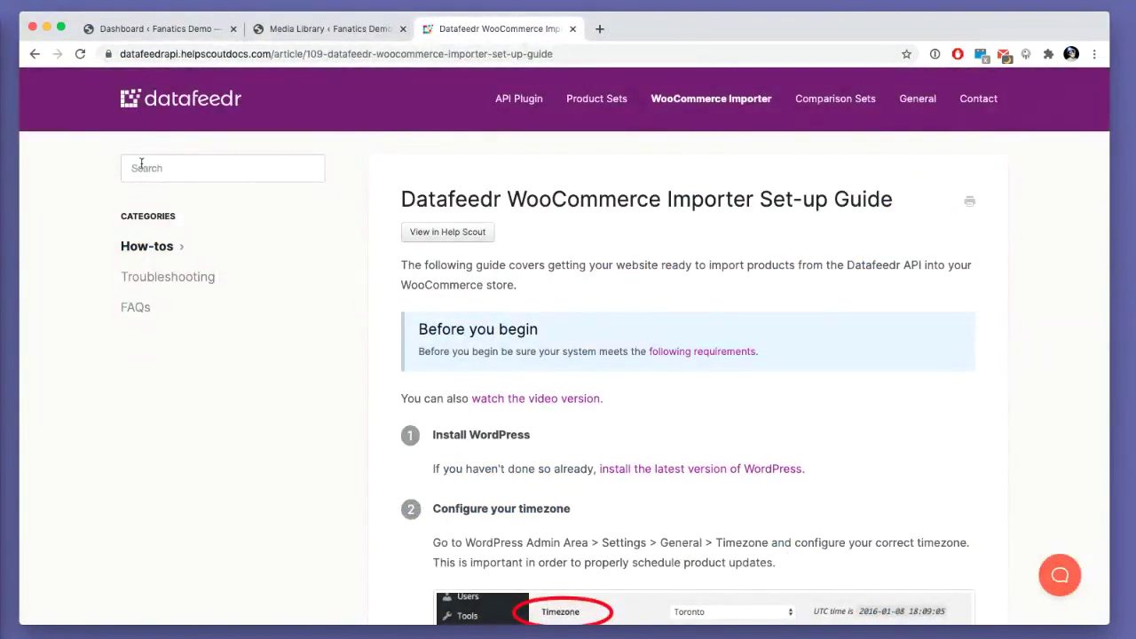
{"action": "left_click", "coordinate": [169, 174]}
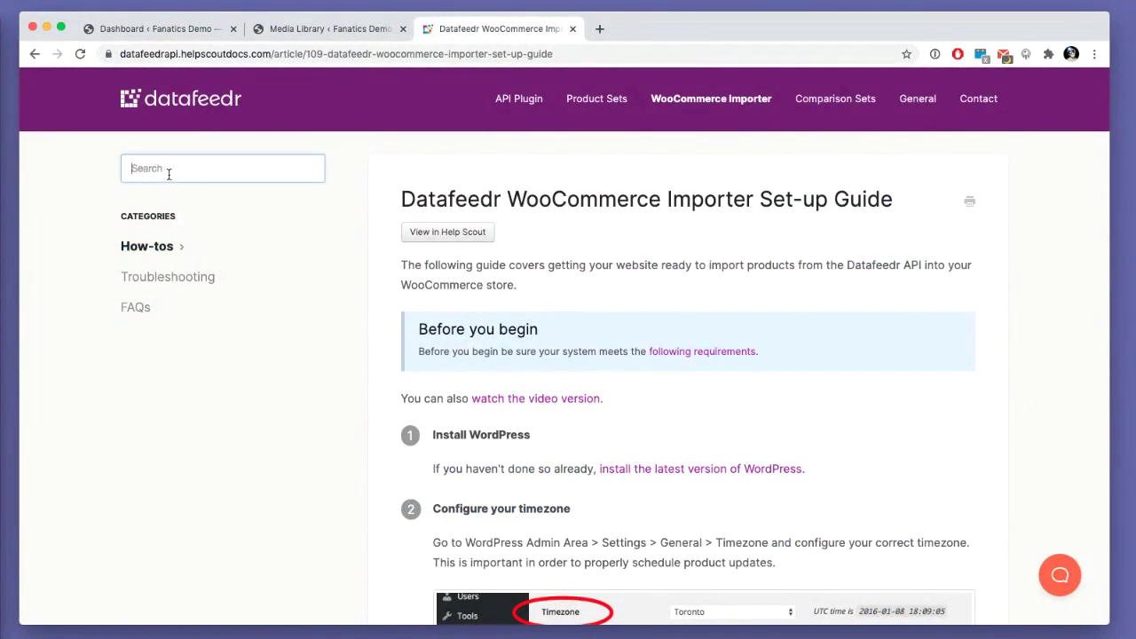
{"action": "type", "text": "delete"}
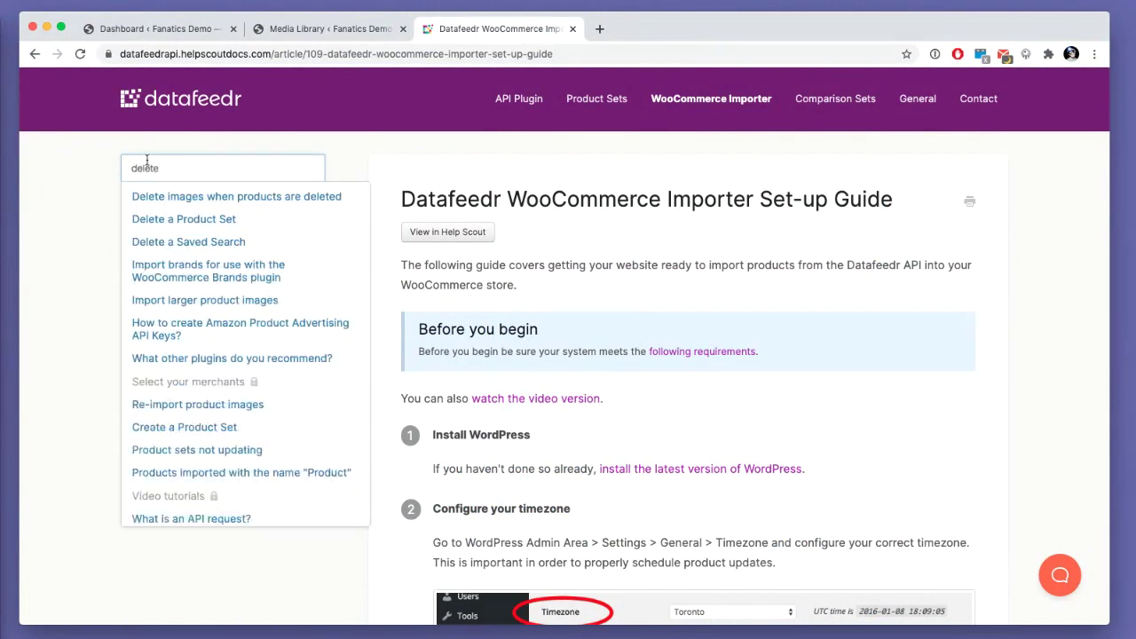
{"action": "left_click", "coordinate": [183, 199]}
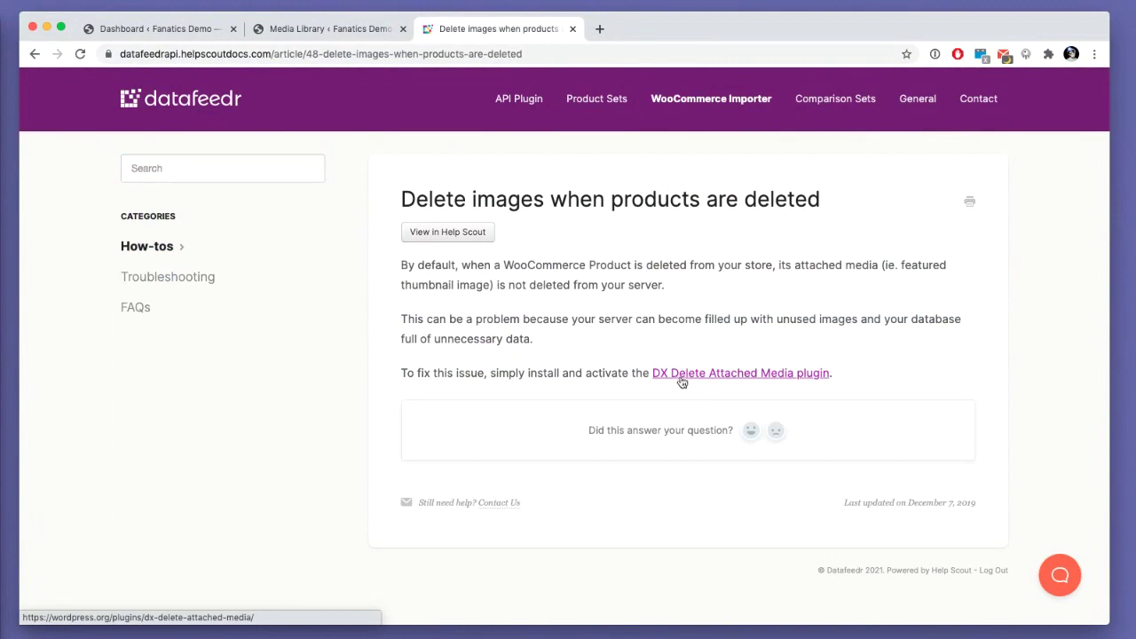
{"action": "scroll", "coordinate": [680, 378], "scroll_direction": "up", "scroll_amount": 5}
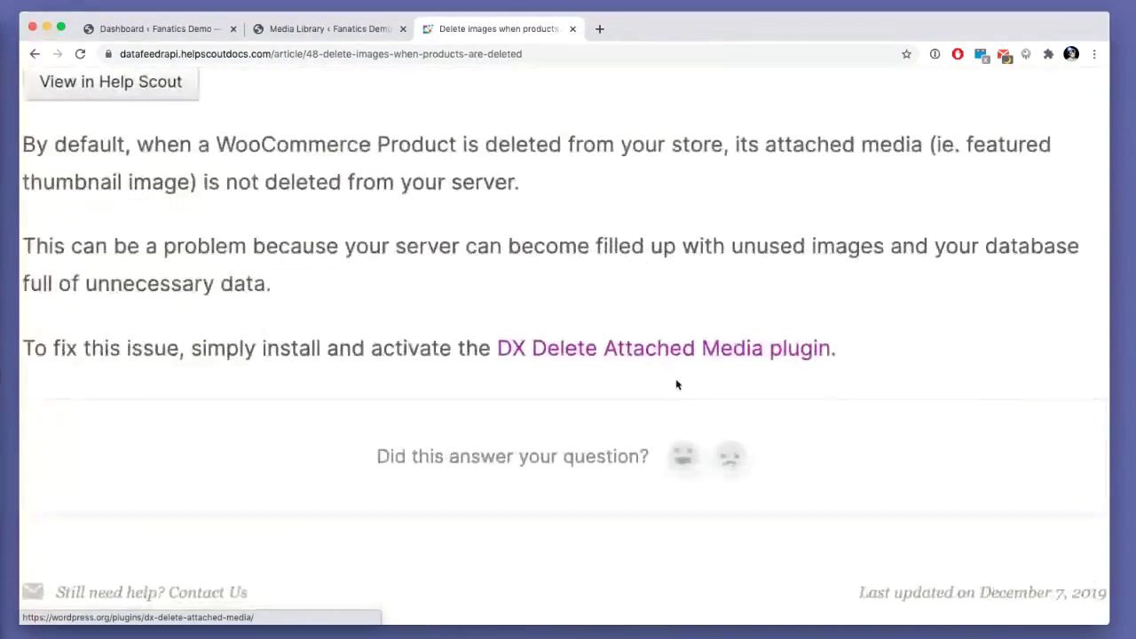
{"action": "left_click", "coordinate": [713, 351]}
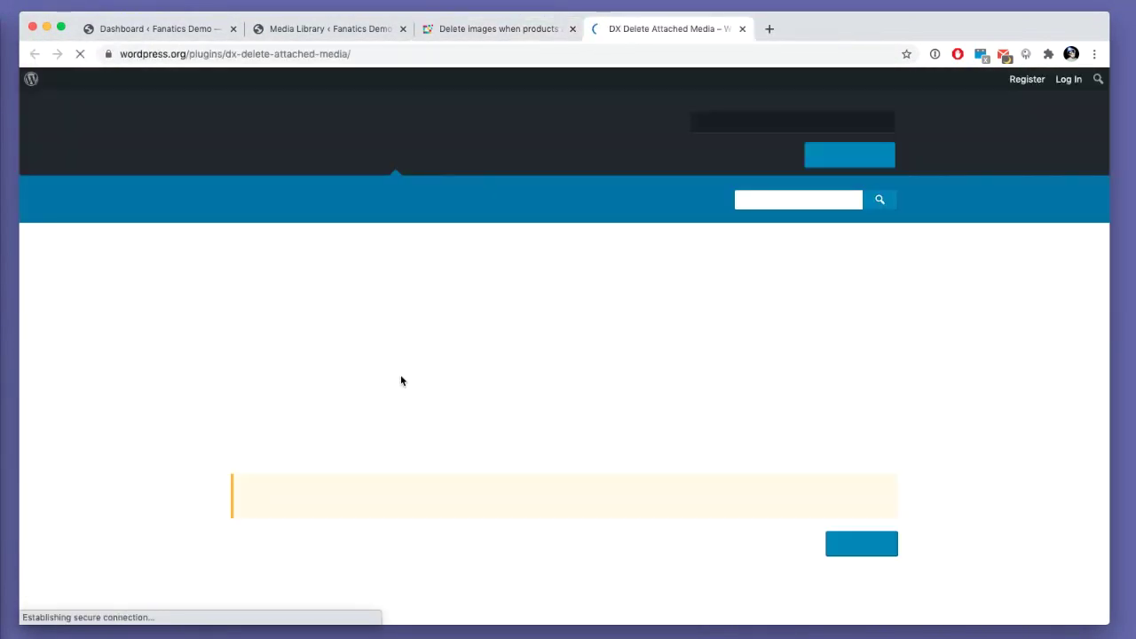
{"action": "scroll", "coordinate": [400, 380], "scroll_direction": "down", "scroll_amount": 10}
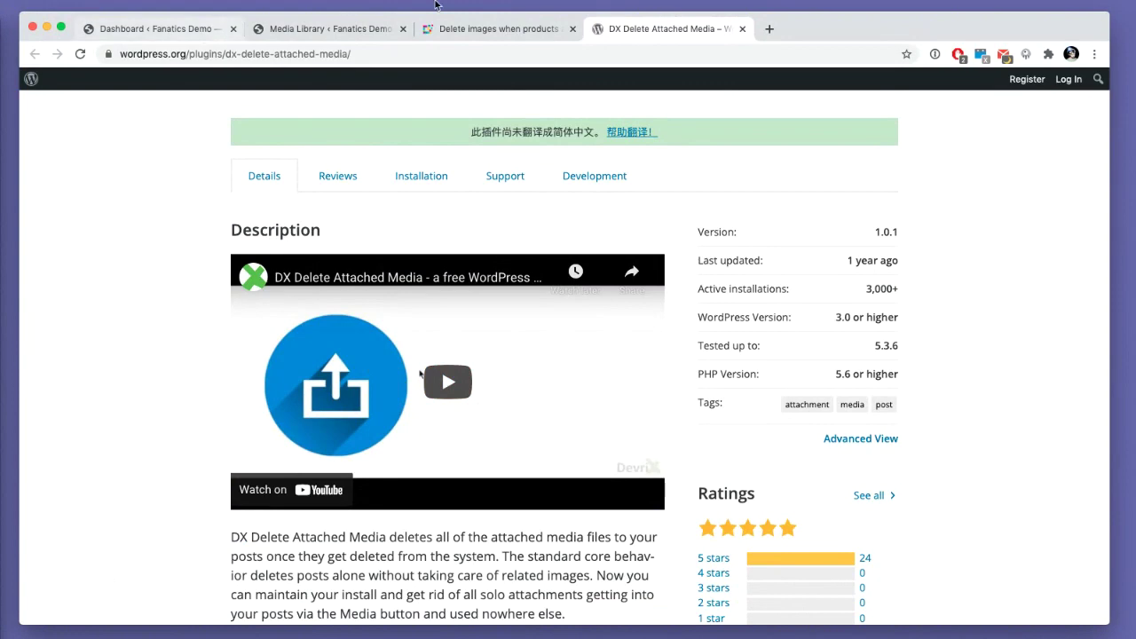
- Reload the Media Library to show 73 imported hat images, then open the store front
{"action": "left_click", "coordinate": [361, 31]}
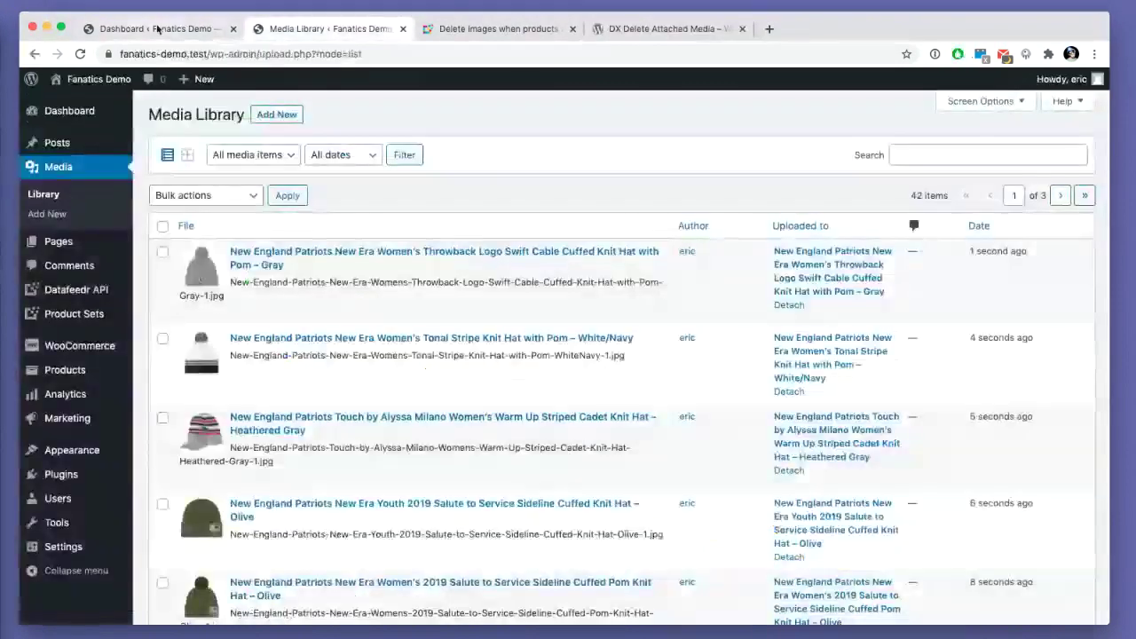
{"action": "key", "text": "super+r"}
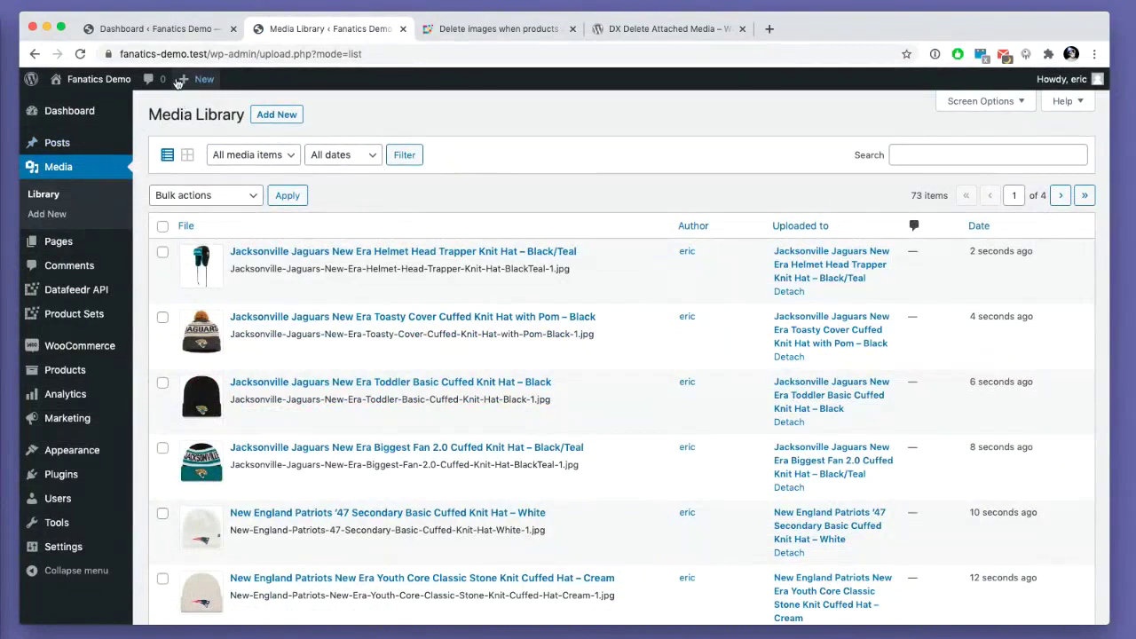
{"action": "left_click", "coordinate": [164, 28]}
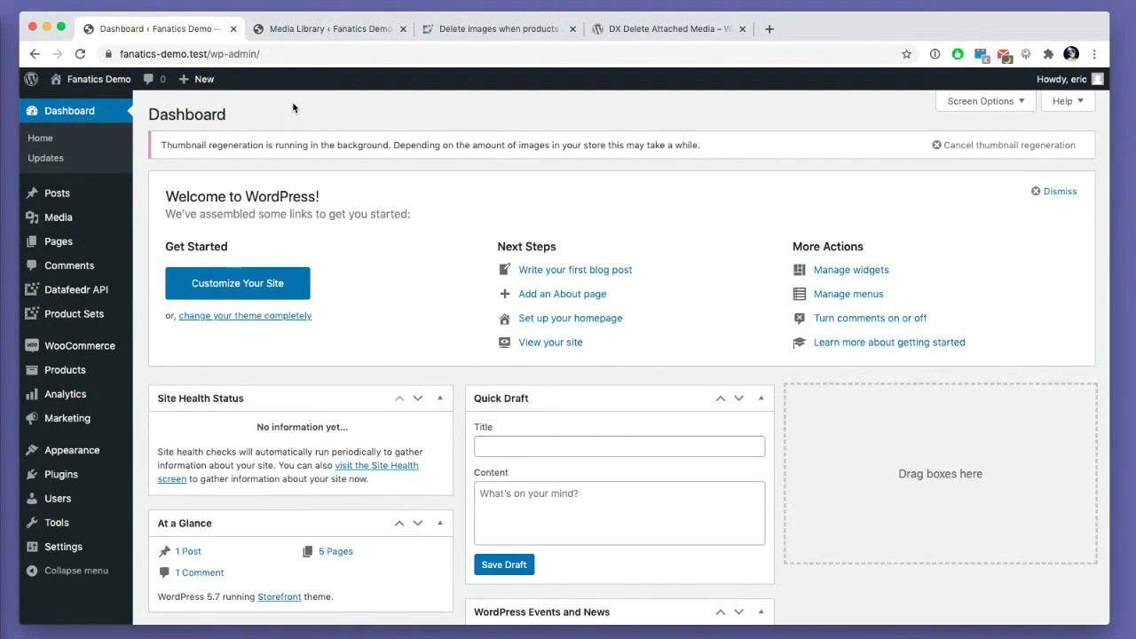
{"action": "double_click", "coordinate": [293, 107]}
{"action": "left_click", "coordinate": [346, 33]}
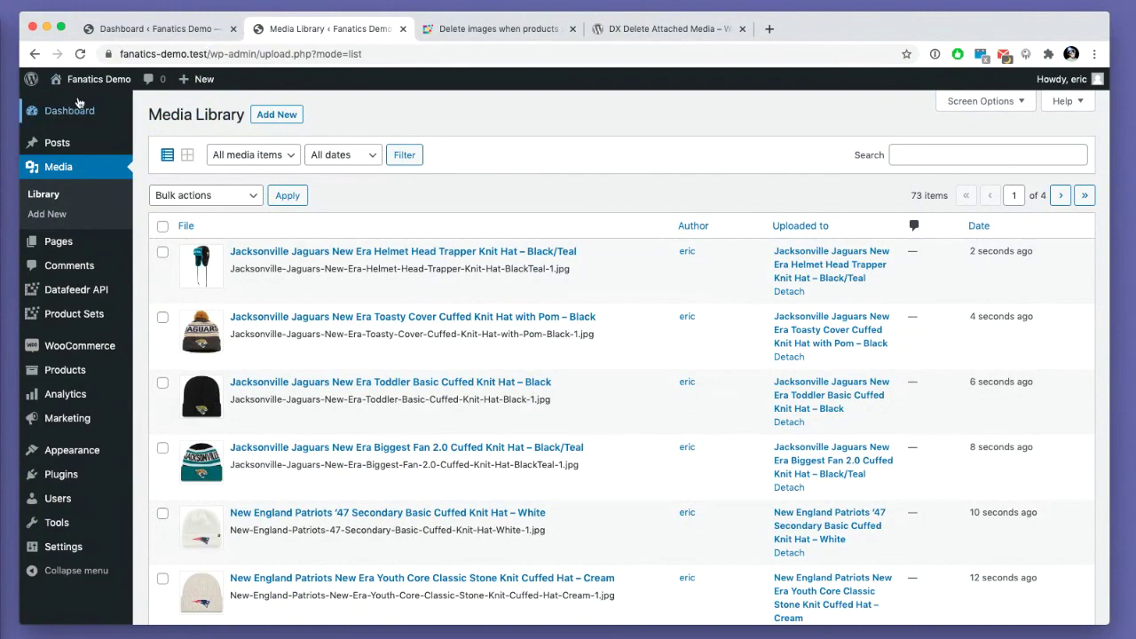
{"action": "mouse_move", "coordinate": [89, 79]}
{"action": "left_click", "coordinate": [92, 123], "text": "super"}
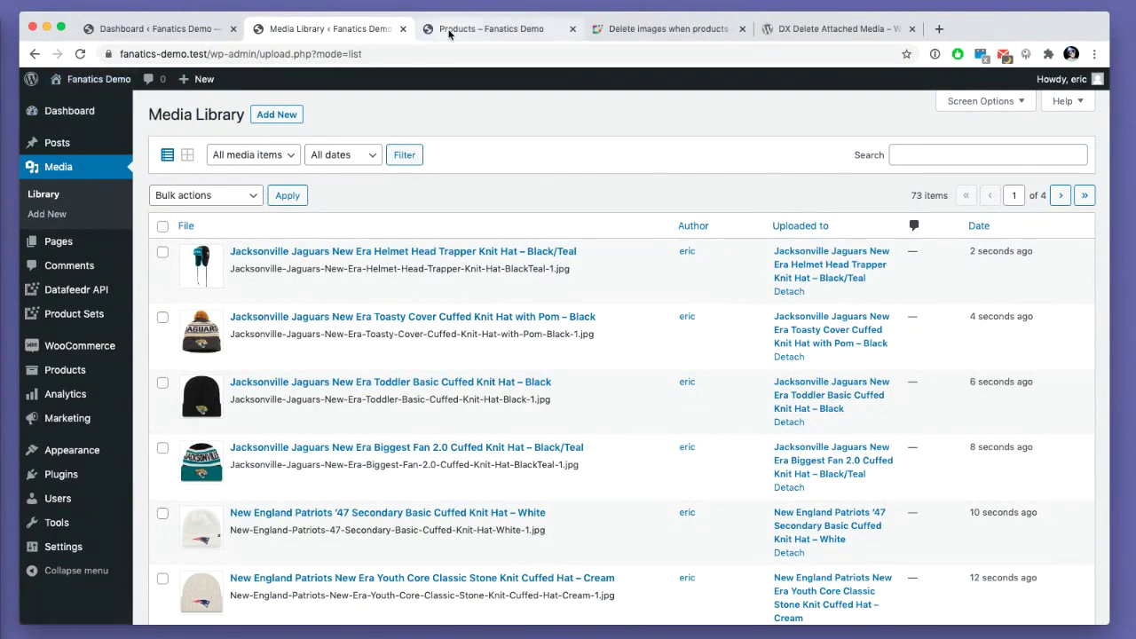
- Follow the first Denver Broncos hat's Buy Now link to its $29.99 Fanatics page, then return to the Media Library
{"action": "left_click", "coordinate": [451, 31]}
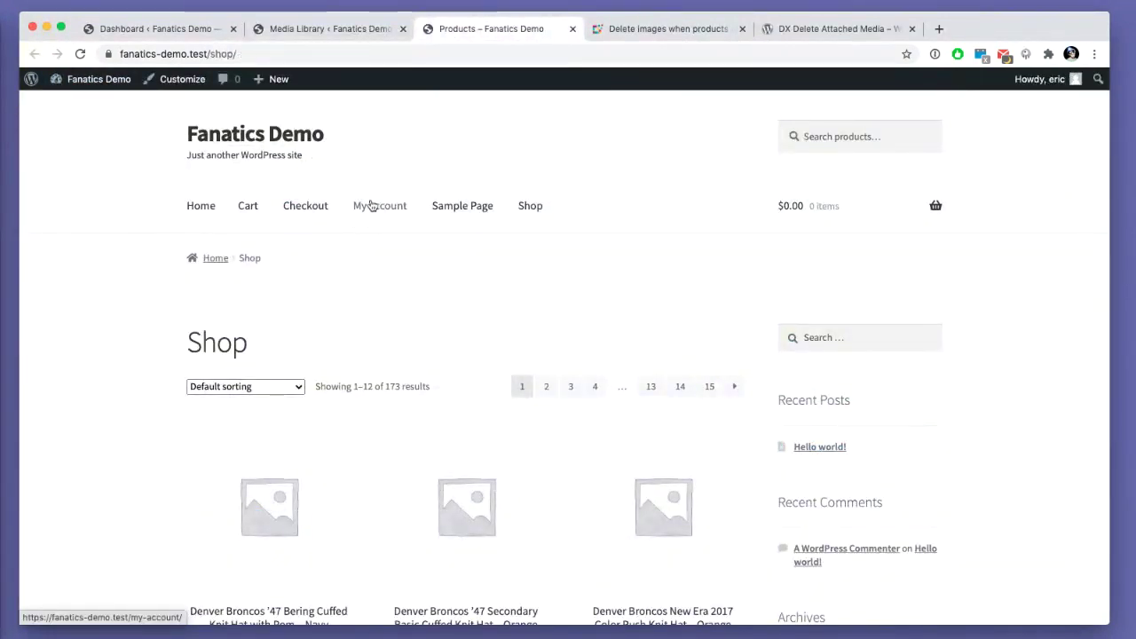
{"action": "scroll", "coordinate": [355, 222], "scroll_direction": "down", "scroll_amount": 10}
{"action": "left_click", "coordinate": [269, 247]}
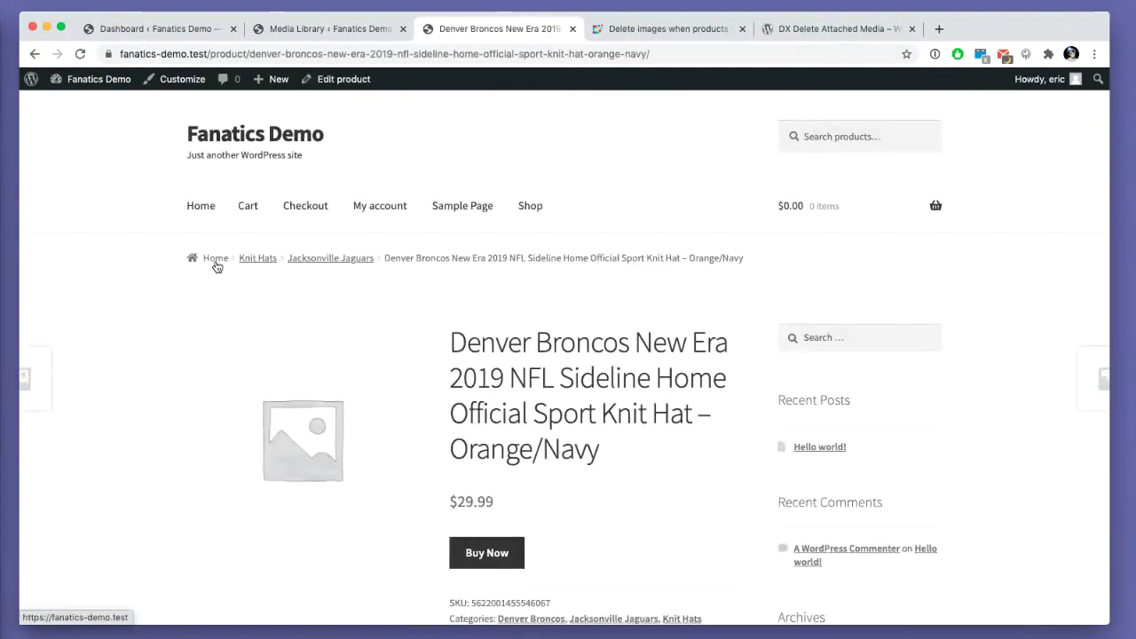
{"action": "scroll", "coordinate": [266, 279], "scroll_direction": "down", "scroll_amount": 2}
{"action": "left_click", "coordinate": [505, 374]}
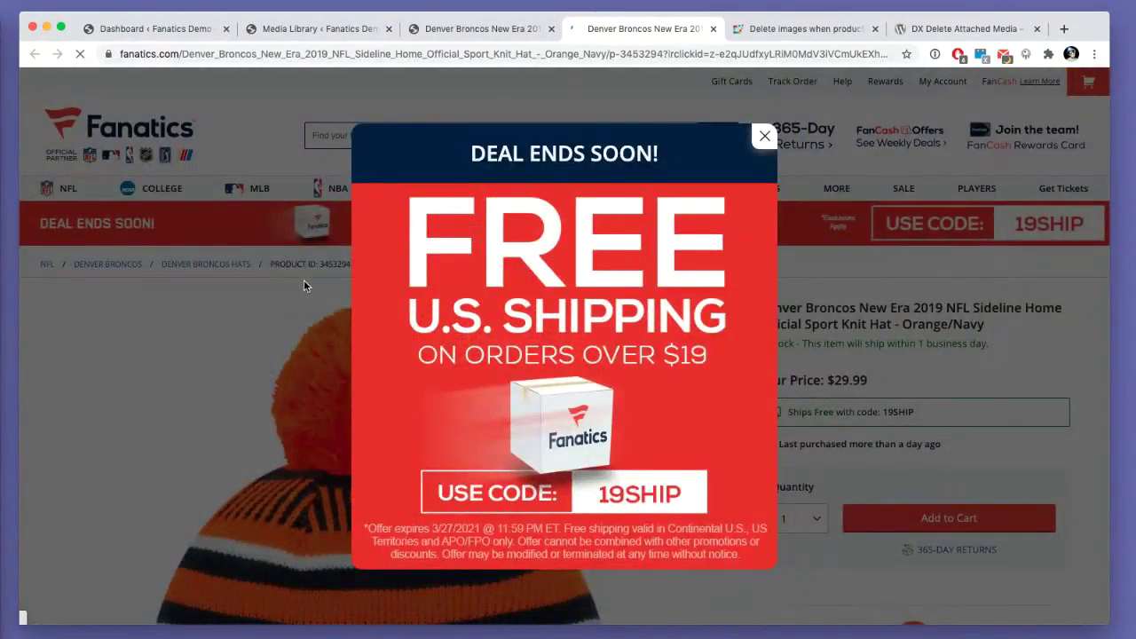
{"action": "left_click", "coordinate": [275, 289]}
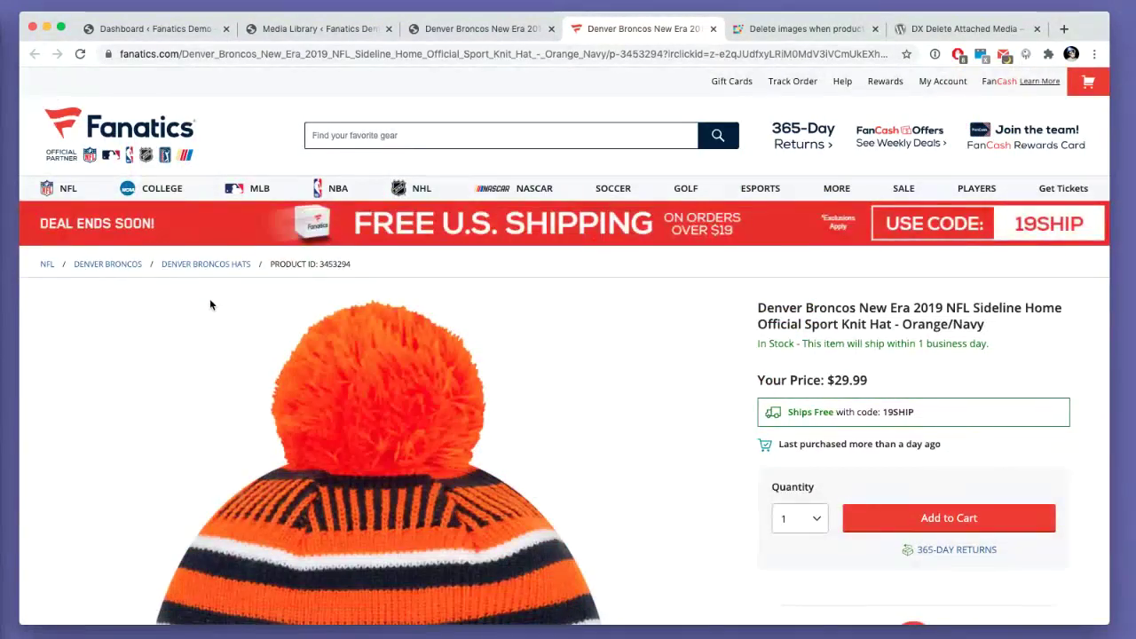
{"action": "left_click", "coordinate": [264, 30]}
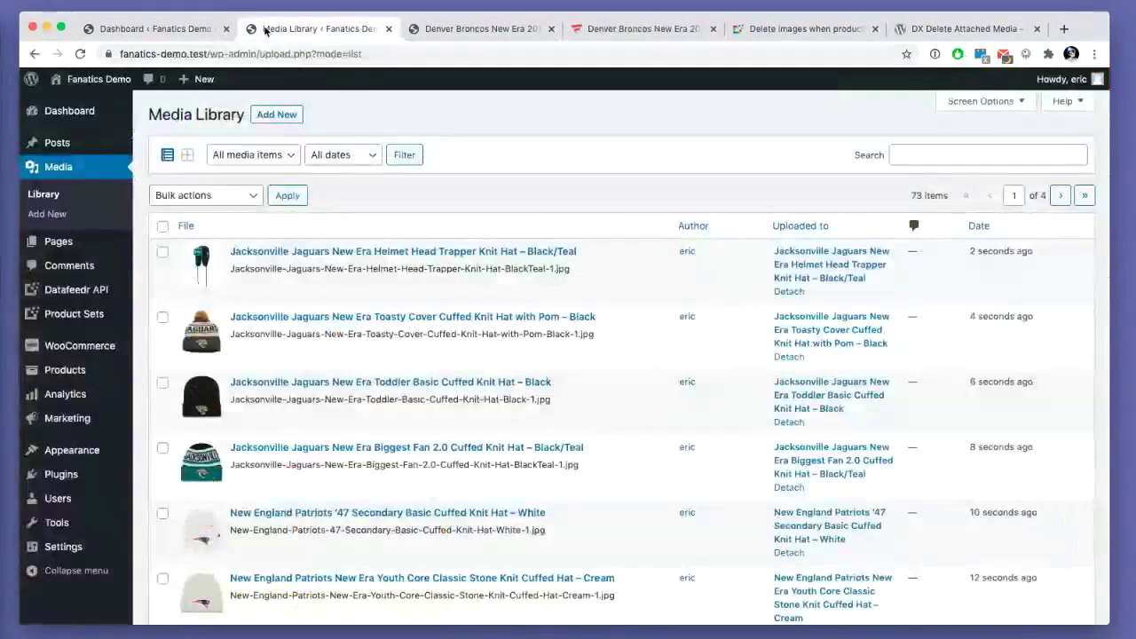
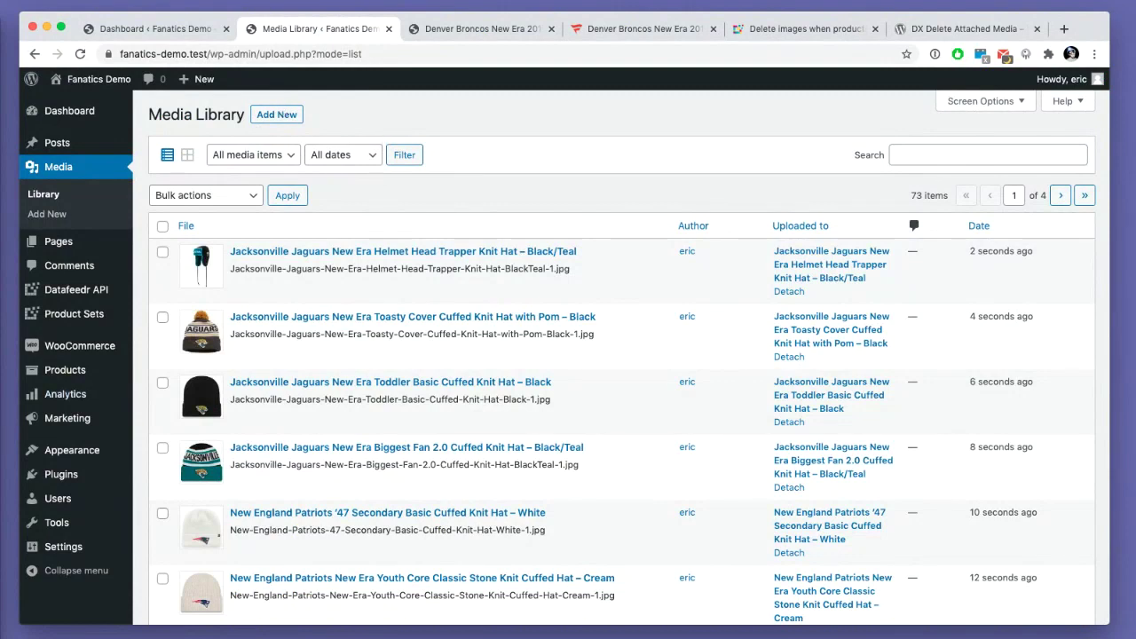
- Glance over the Denver Broncos product tab, then return to the WordPress admin Dashboard tab
{"action": "left_click", "coordinate": [116, 31]}
{"action": "left_click", "coordinate": [443, 28]}
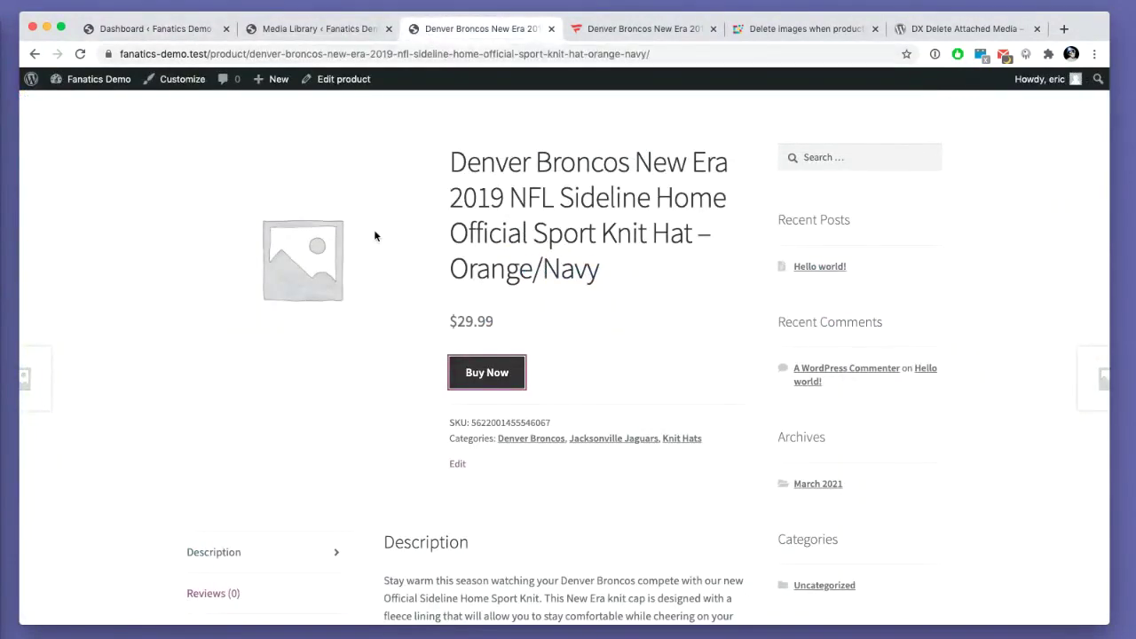
{"action": "scroll", "coordinate": [362, 250], "scroll_direction": "up", "scroll_amount": 3}
{"action": "scroll", "coordinate": [362, 250], "scroll_direction": "up", "scroll_amount": 2}
{"action": "left_click", "coordinate": [140, 30]}
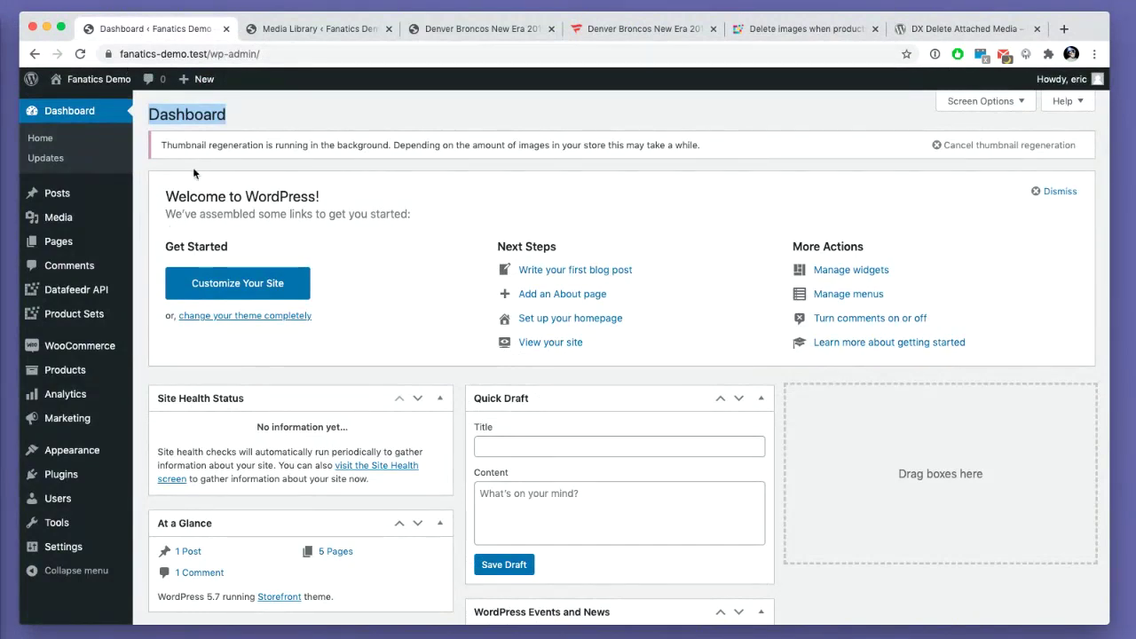
{"action": "left_click", "coordinate": [325, 112]}
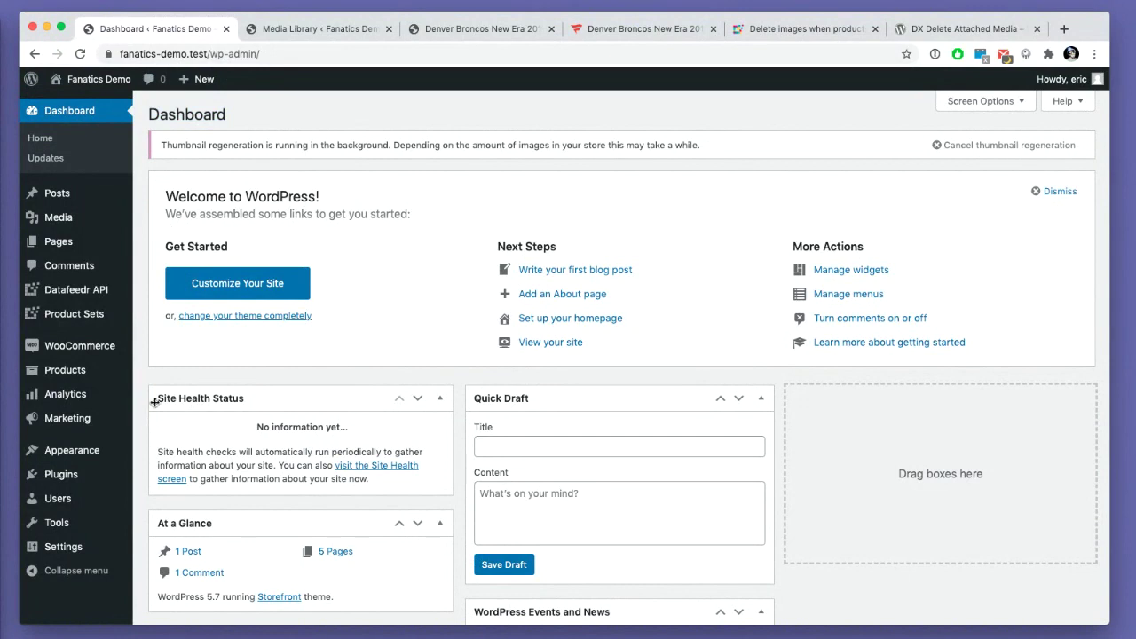
- On the Datafeedr Merchants page, search 'fans' and add FansEdge as an Impact US merchant
{"action": "mouse_move", "coordinate": [98, 291]}
{"action": "left_click", "coordinate": [182, 334]}
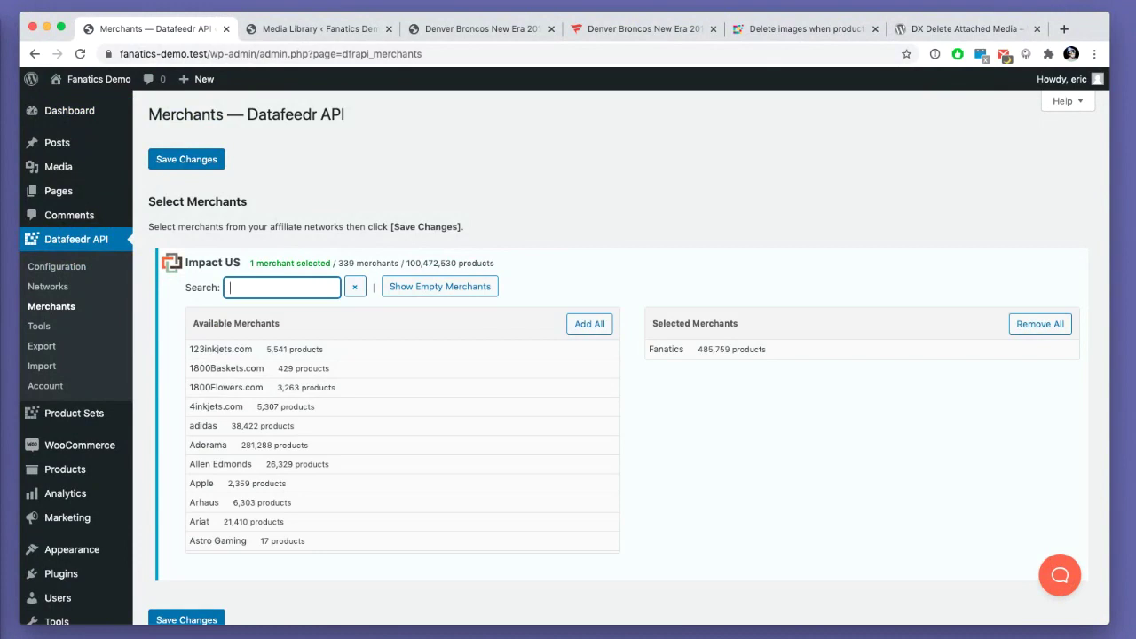
{"action": "type", "text": "fans"}
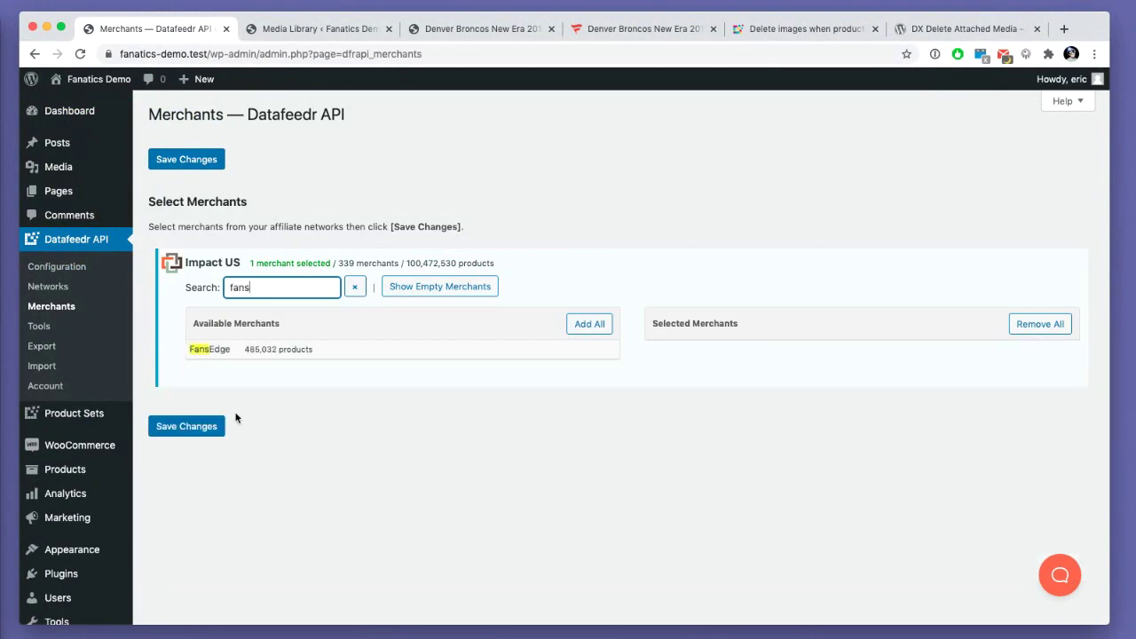
{"action": "left_click", "coordinate": [244, 357]}
- Search 'lids', add Lids to the selected merchants, and save the merchant changes
{"action": "left_click_drag", "start_coordinate": [269, 284], "coordinate": [203, 284]}
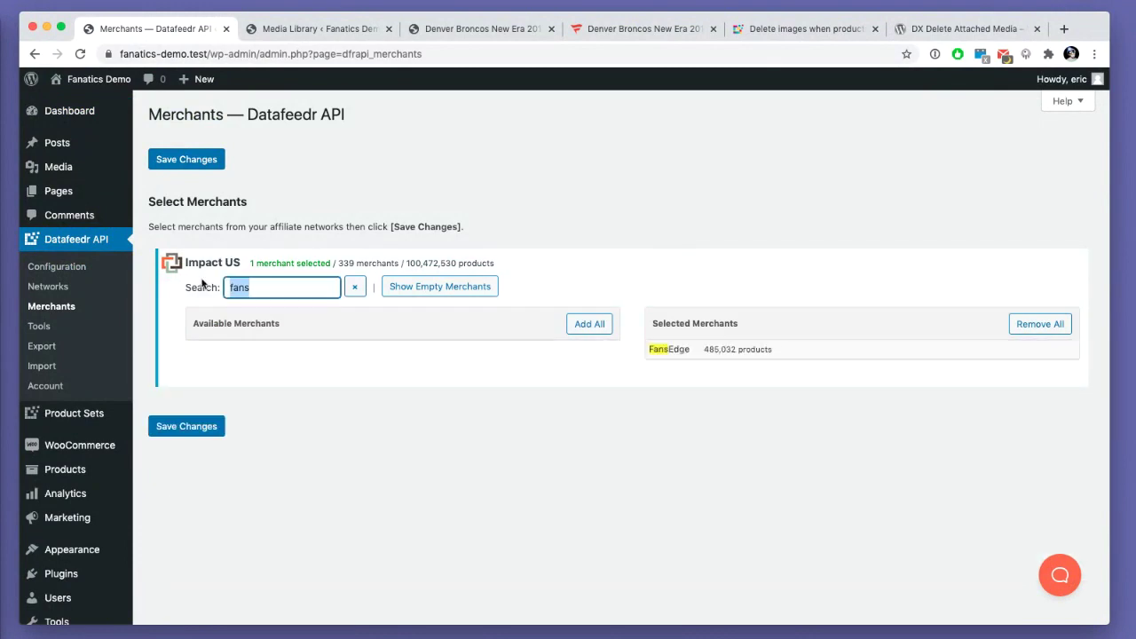
{"action": "type", "text": "lids"}
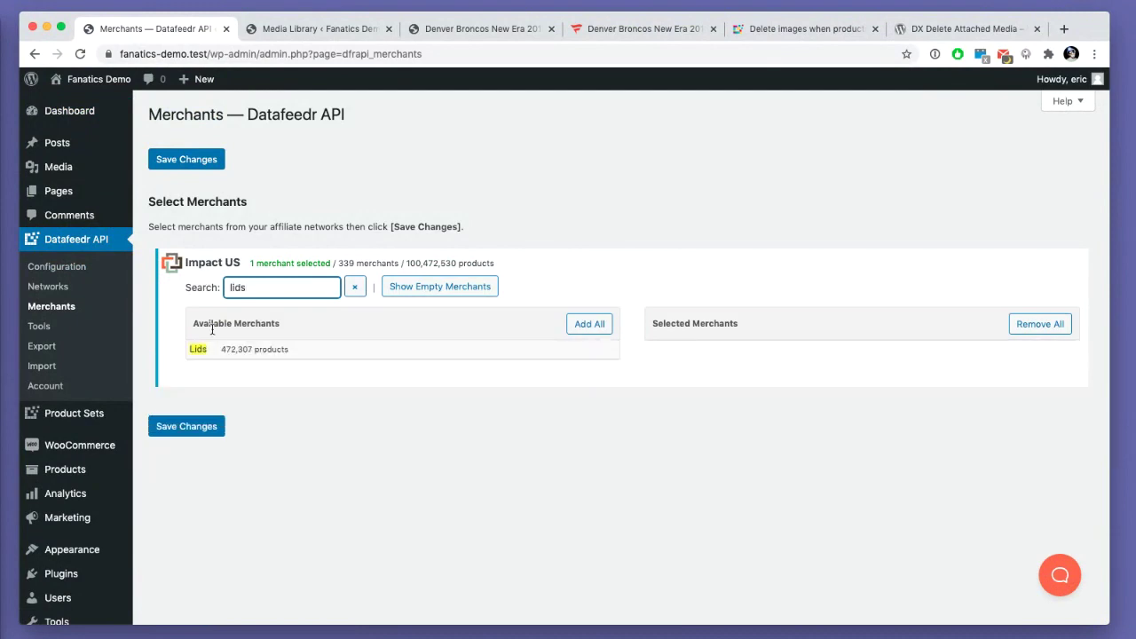
{"action": "left_click", "coordinate": [216, 349]}
{"action": "left_click", "coordinate": [197, 430]}
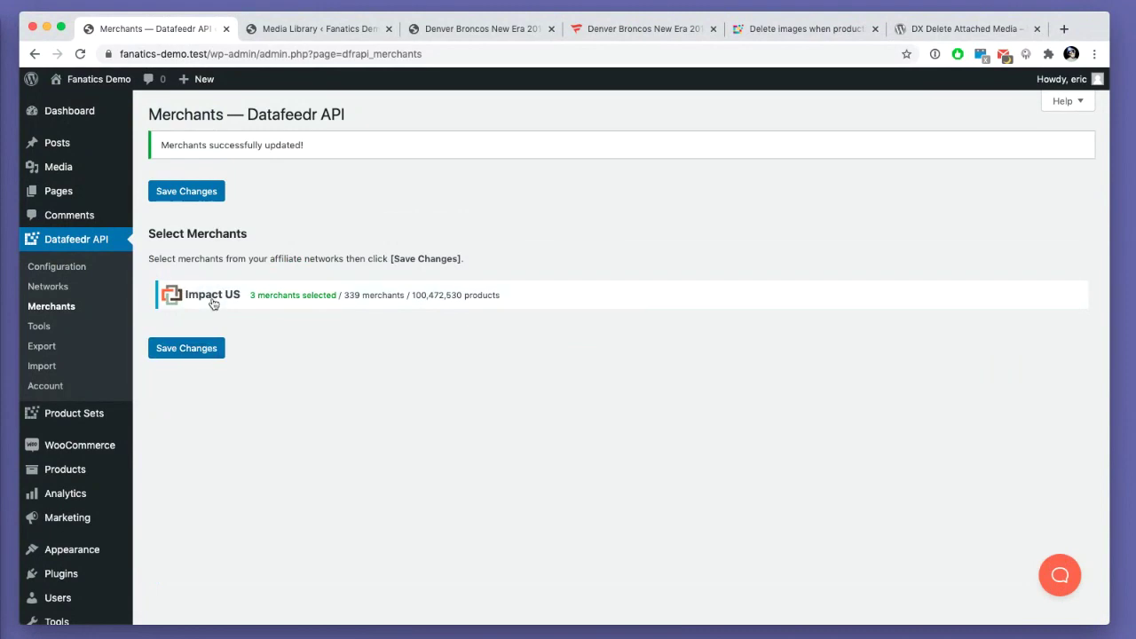
{"action": "left_click", "coordinate": [212, 302]}
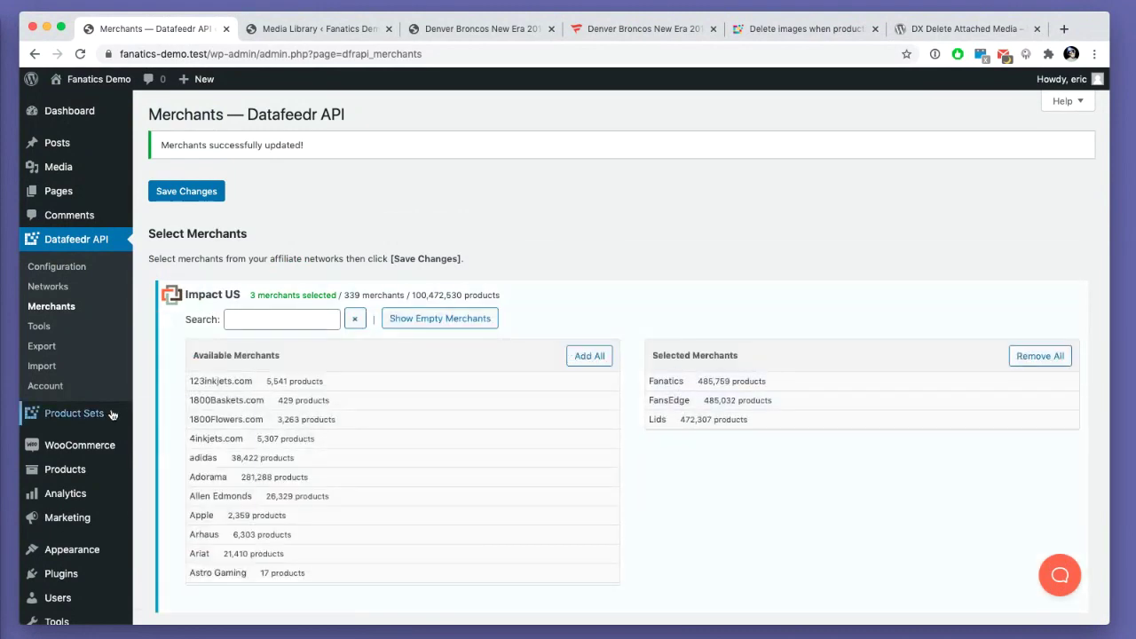
{"action": "left_click", "coordinate": [74, 413]}
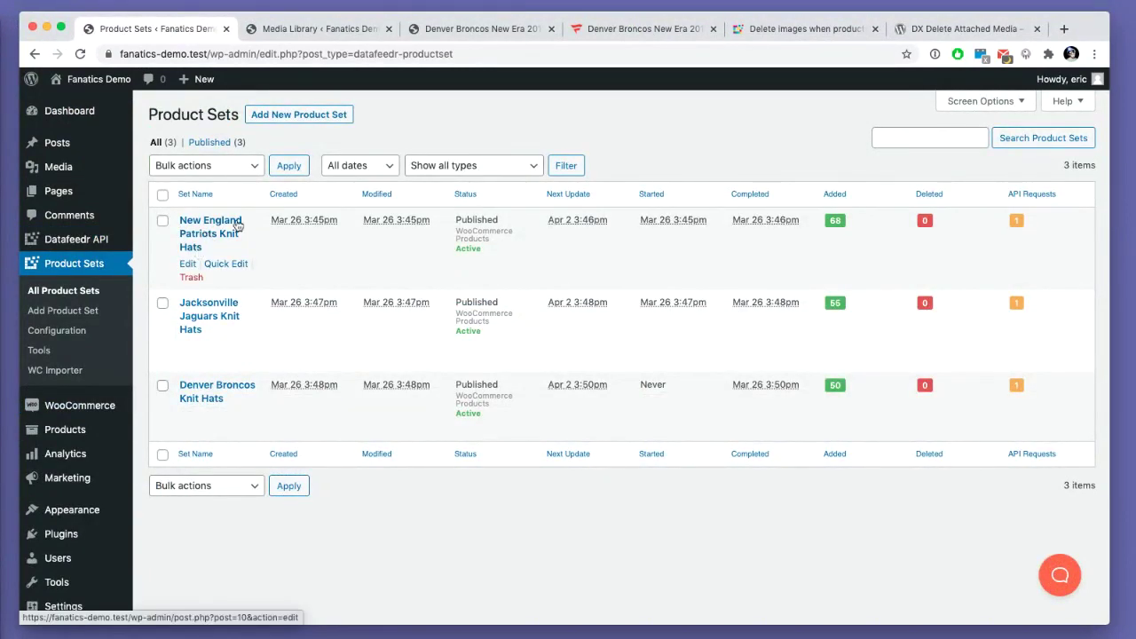
- Open the New England Patriots Knit Hats set and check its Products Added count of 68
{"action": "left_click", "coordinate": [211, 229]}
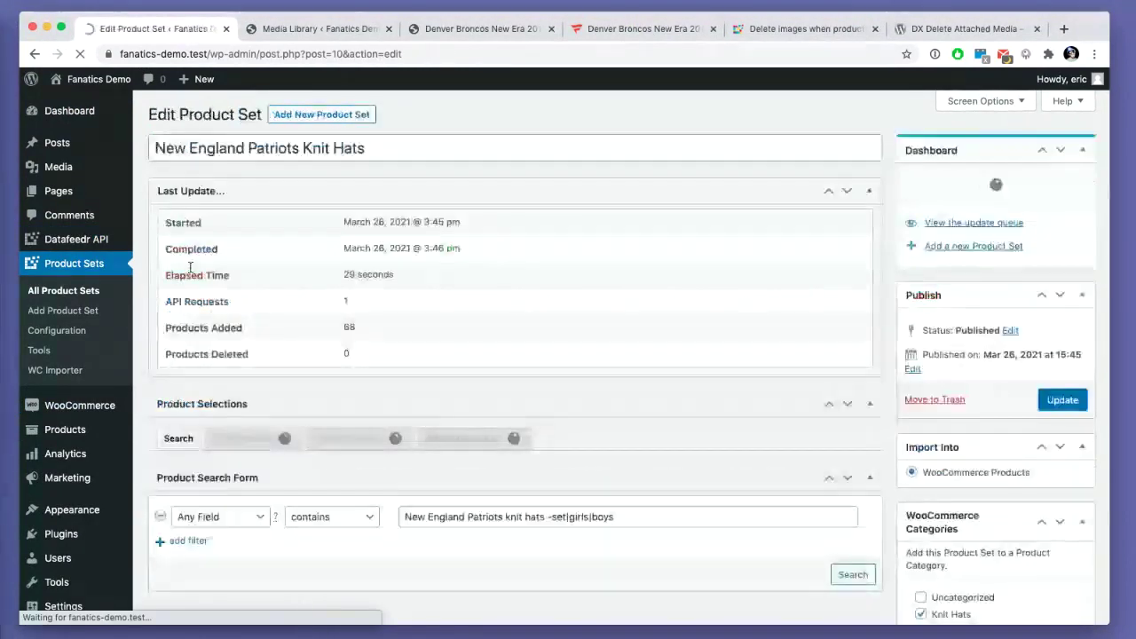
{"action": "scroll", "coordinate": [184, 281], "scroll_direction": "down", "scroll_amount": 5}
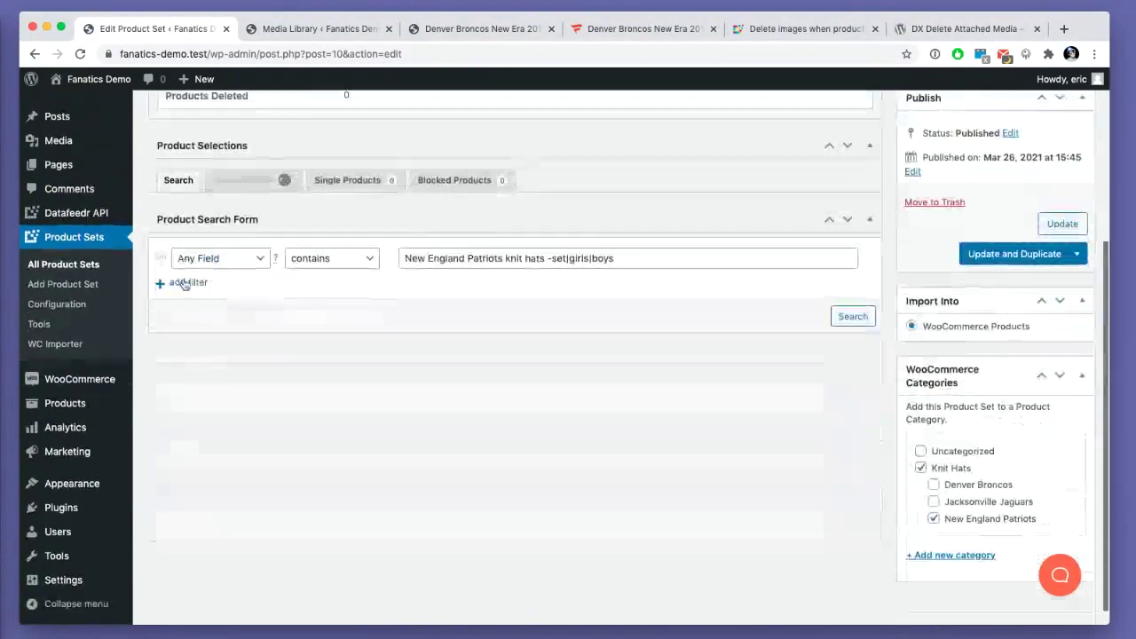
{"action": "scroll", "coordinate": [261, 303], "scroll_direction": "up", "scroll_amount": 1}
{"action": "scroll", "coordinate": [261, 302], "scroll_direction": "up", "scroll_amount": 2}
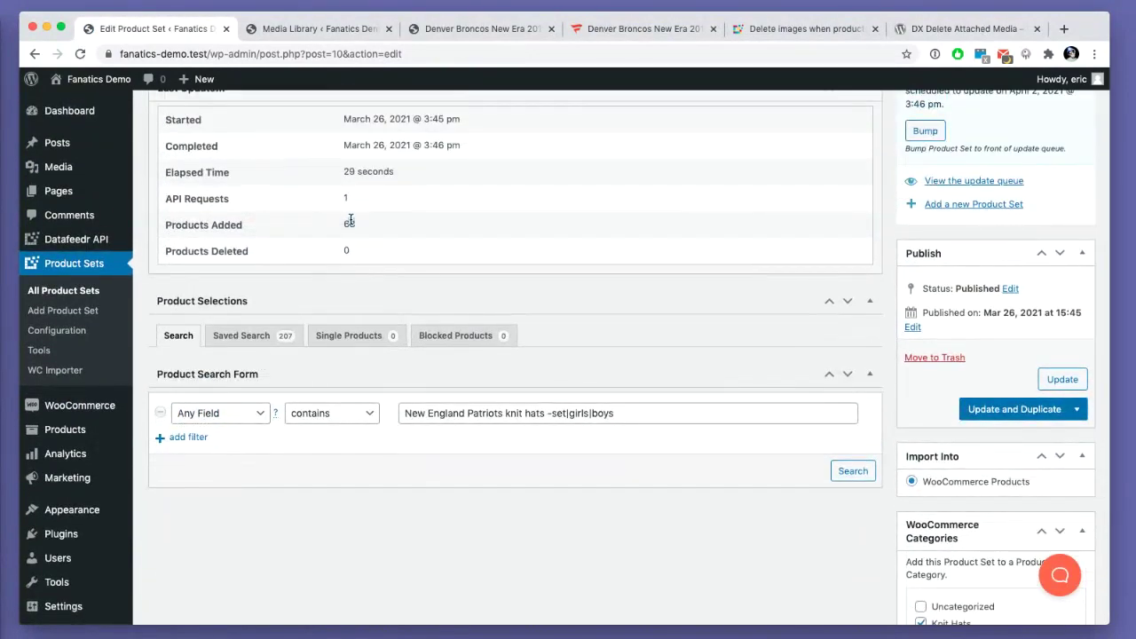
{"action": "double_click", "coordinate": [348, 223]}
{"action": "scroll", "coordinate": [340, 248], "scroll_direction": "down", "scroll_amount": 3}
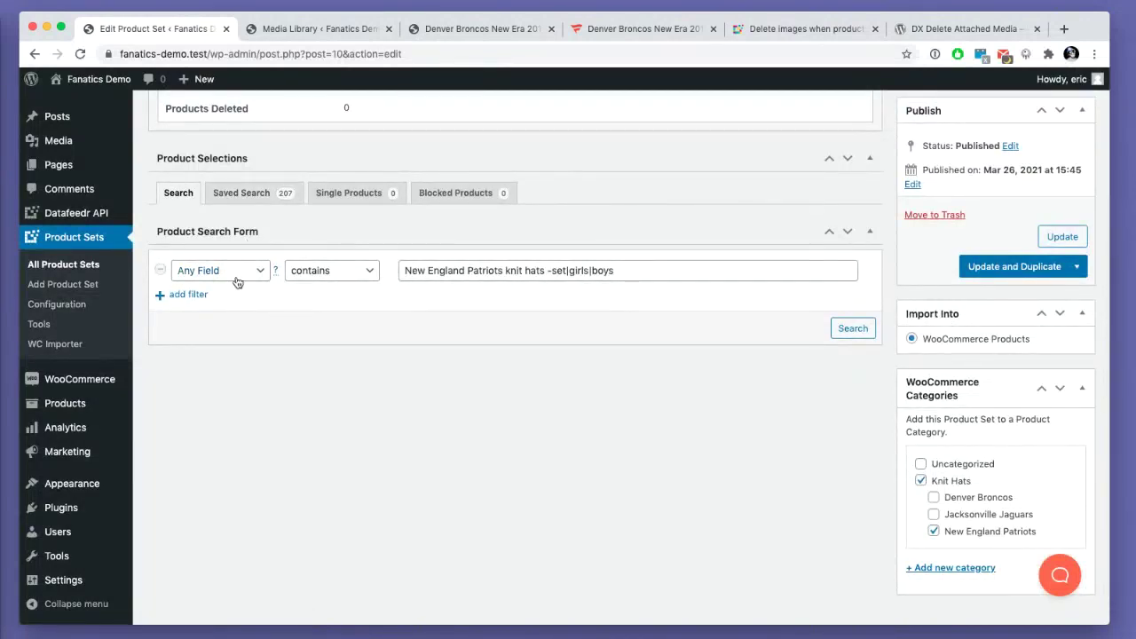
- Scroll through the 207 products returned by the Patriots saved search
{"action": "left_click", "coordinate": [242, 193]}
{"action": "scroll", "coordinate": [228, 278], "scroll_direction": "down", "scroll_amount": 5}
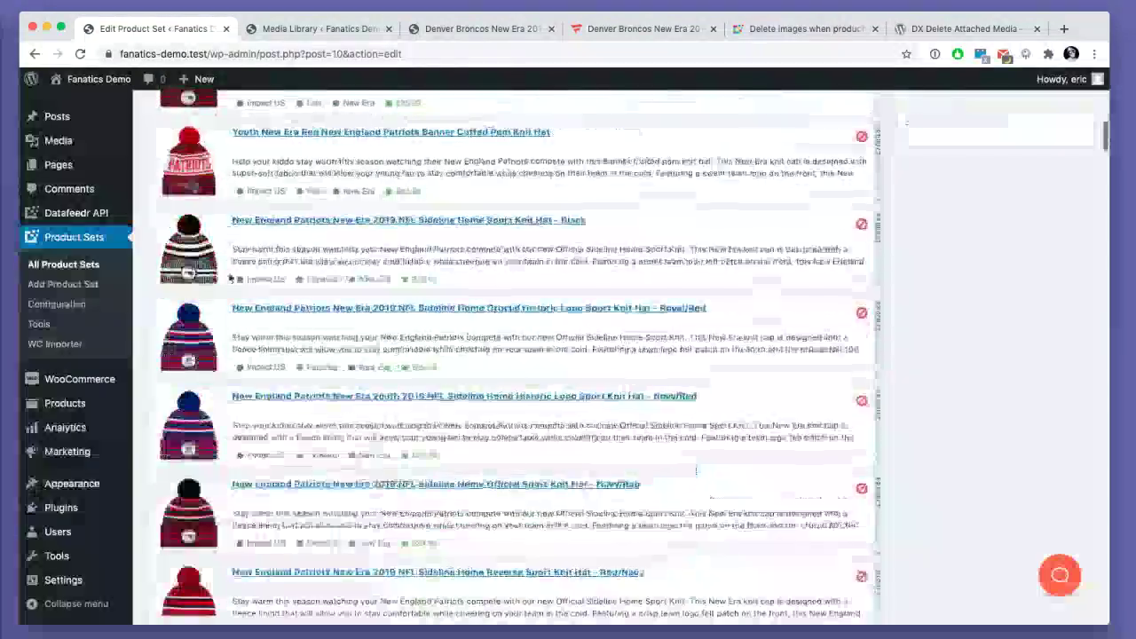
{"action": "scroll", "coordinate": [228, 278], "scroll_direction": "up", "scroll_amount": 5}
{"action": "scroll", "coordinate": [228, 278], "scroll_direction": "up", "scroll_amount": 1}
{"action": "scroll", "coordinate": [227, 280], "scroll_direction": "down", "scroll_amount": 10}
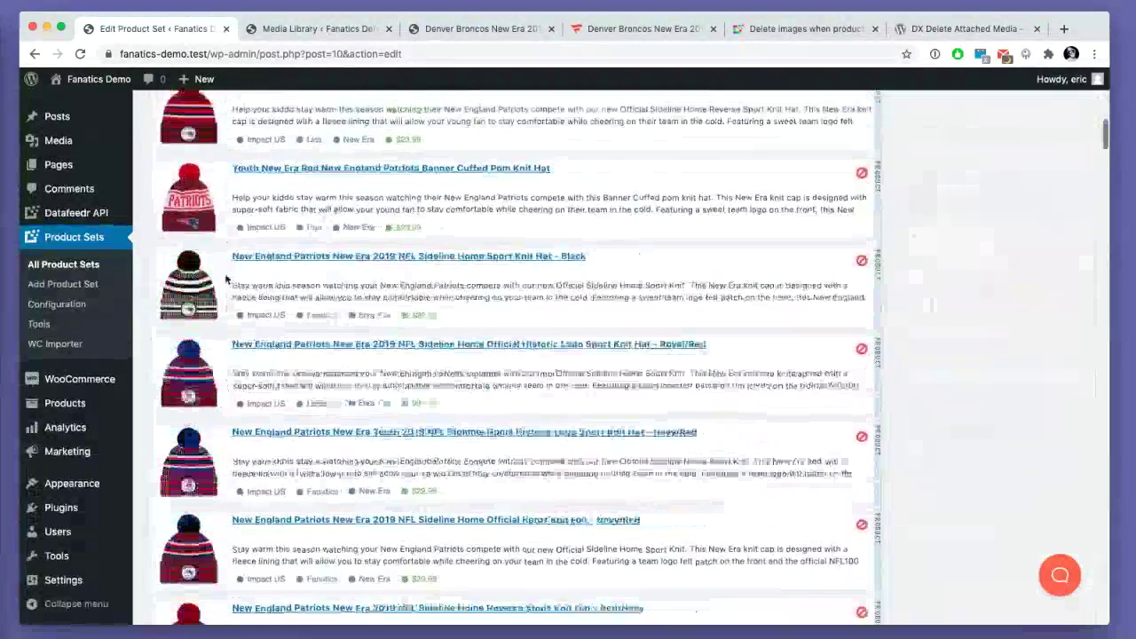
{"action": "scroll", "coordinate": [258, 372], "scroll_direction": "down", "scroll_amount": 10}
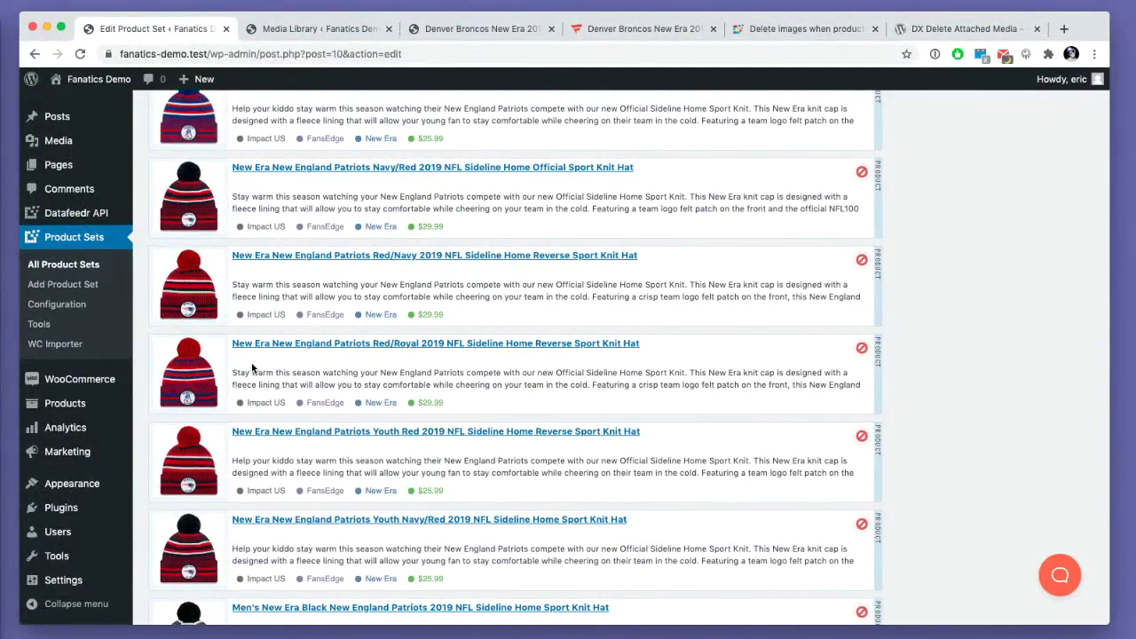
{"action": "scroll", "coordinate": [253, 367], "scroll_direction": "up", "scroll_amount": 15}
{"action": "scroll", "coordinate": [253, 367], "scroll_direction": "down", "scroll_amount": 10}
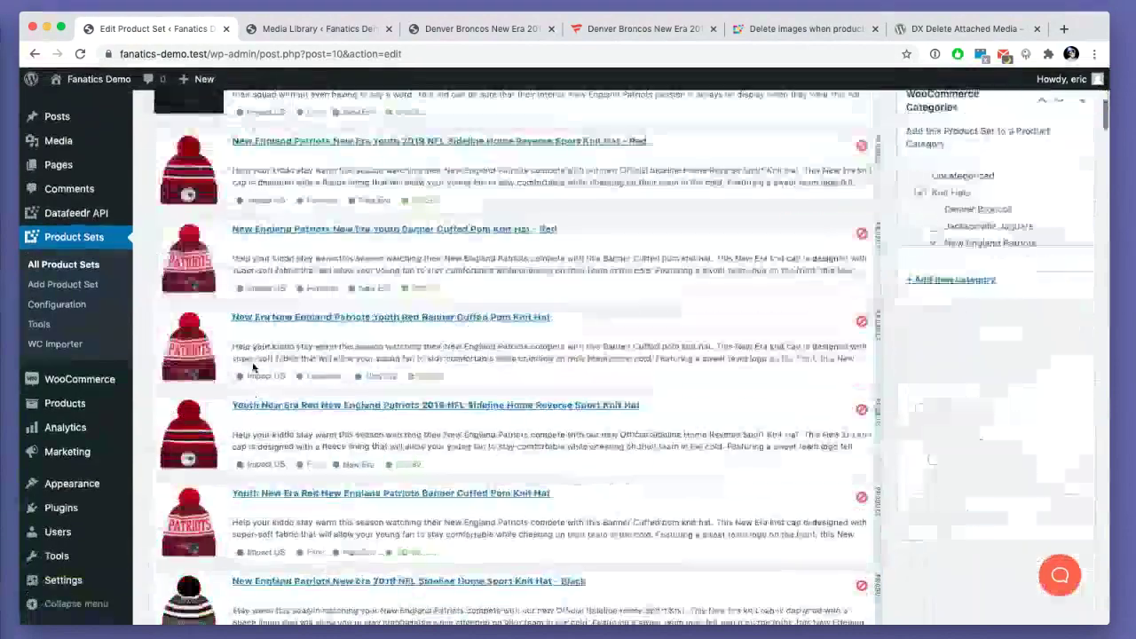
{"action": "scroll", "coordinate": [253, 367], "scroll_direction": "up", "scroll_amount": 10}
{"action": "scroll", "coordinate": [253, 366], "scroll_direction": "down", "scroll_amount": 3}
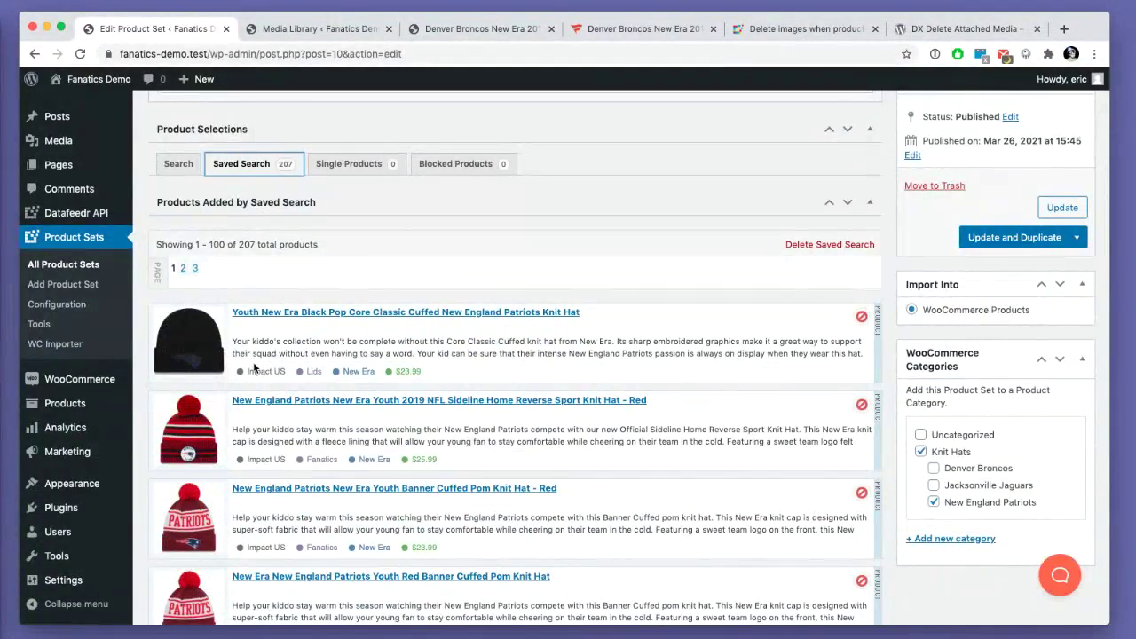
{"action": "scroll", "coordinate": [253, 366], "scroll_direction": "up", "scroll_amount": 5}
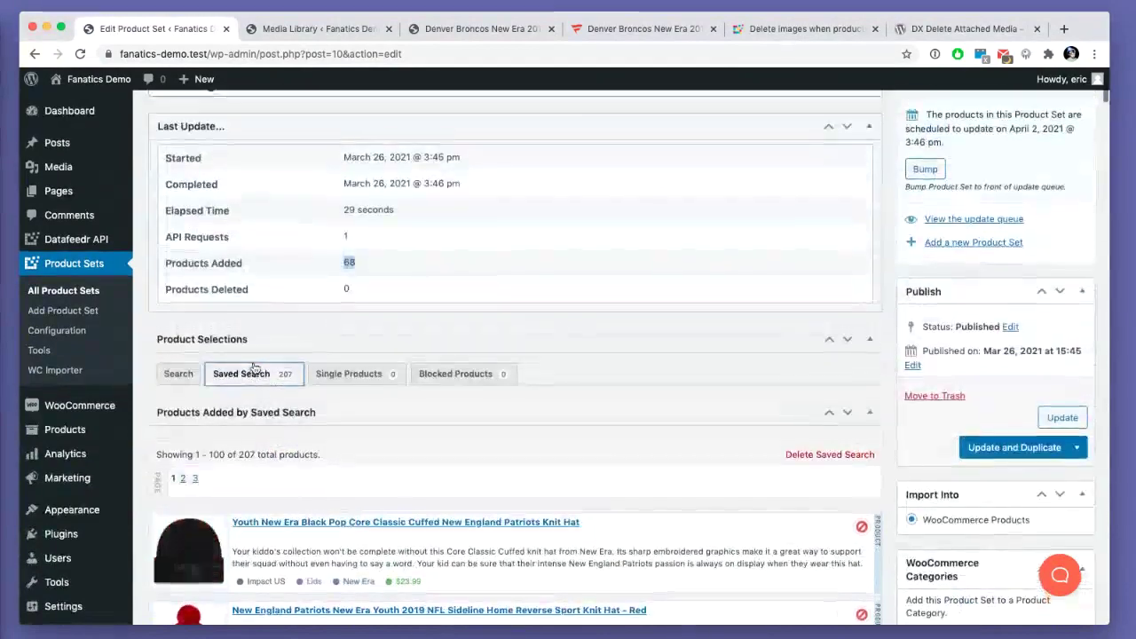
{"action": "scroll", "coordinate": [192, 437], "scroll_direction": "down", "scroll_amount": 5}
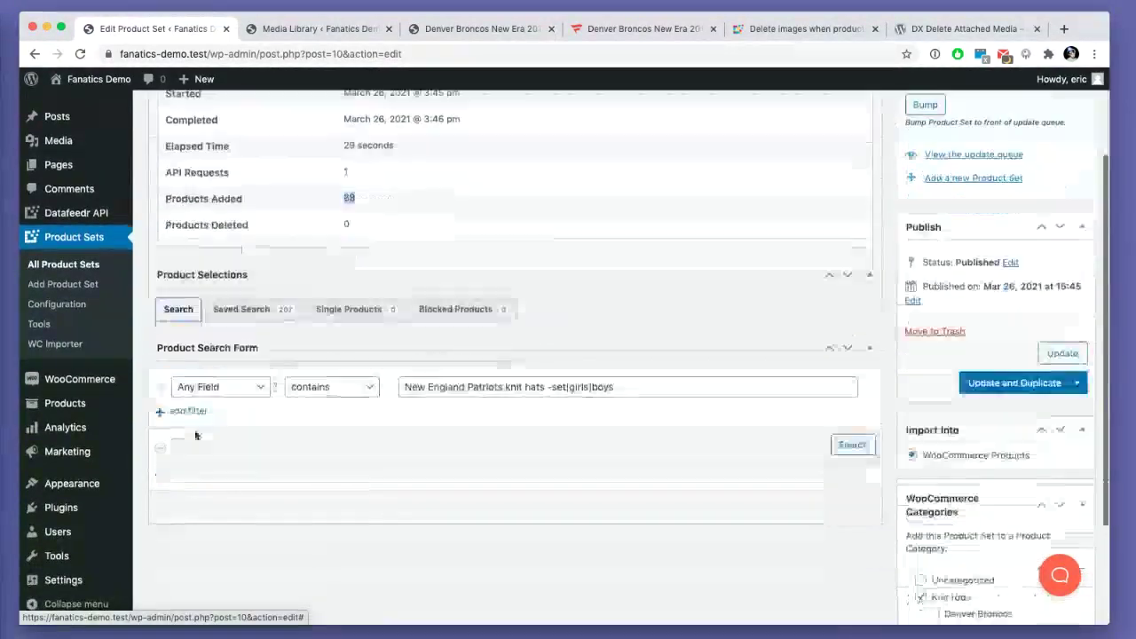
- Add a Sort By filter ordering results by final price ascending
{"action": "left_click", "coordinate": [187, 264]}
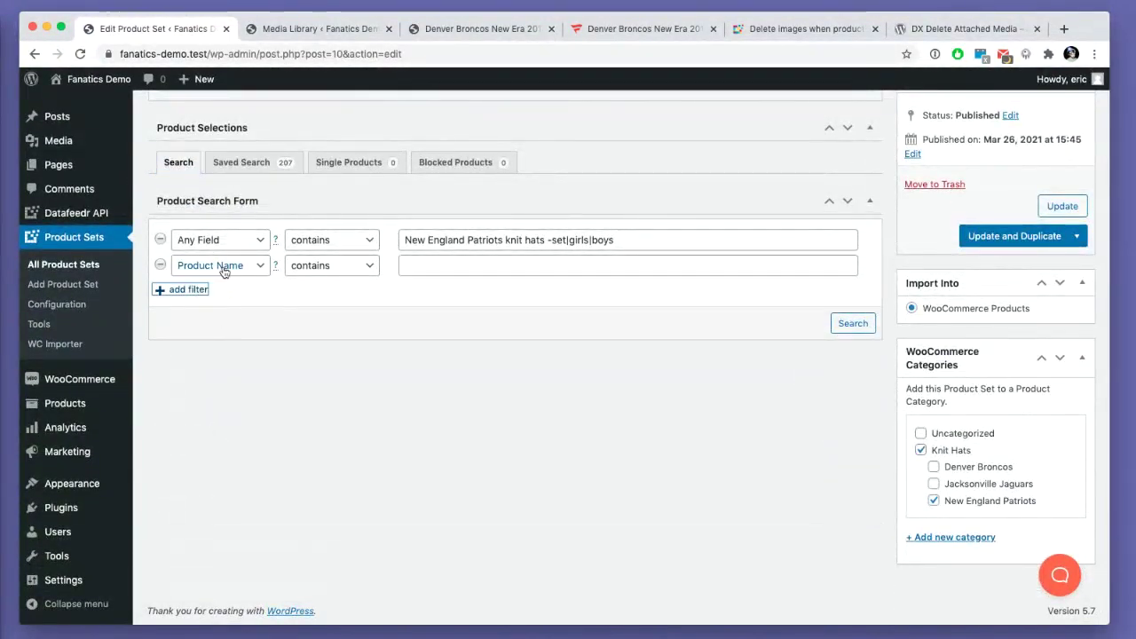
{"action": "left_click", "coordinate": [222, 267]}
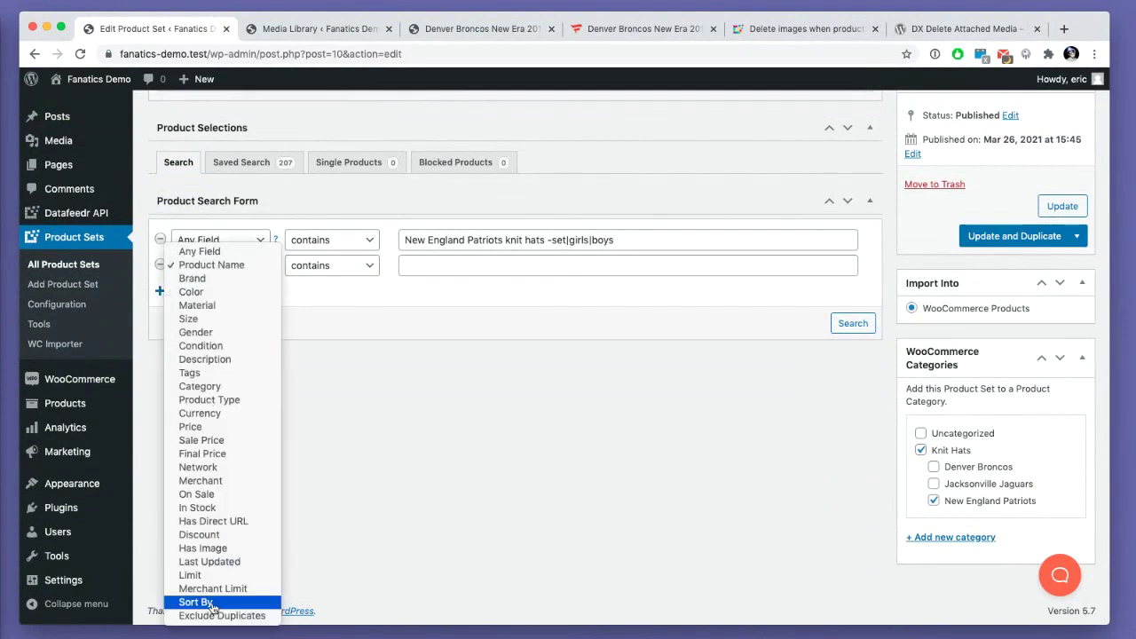
{"action": "left_click", "coordinate": [195, 602]}
{"action": "left_click", "coordinate": [334, 266]}
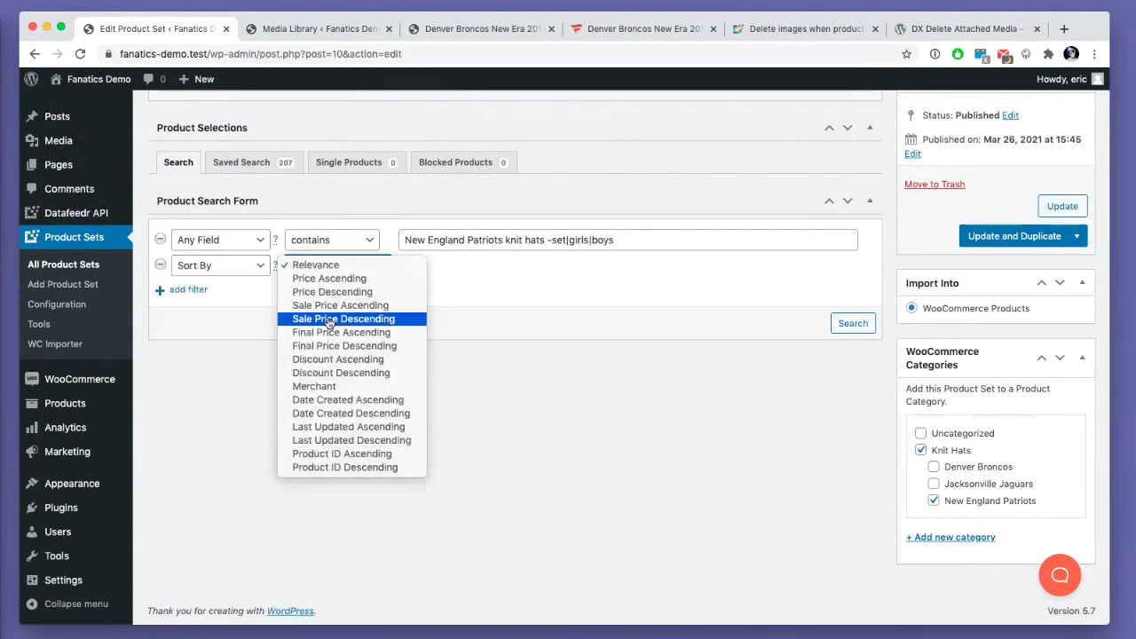
{"action": "left_click", "coordinate": [326, 332]}
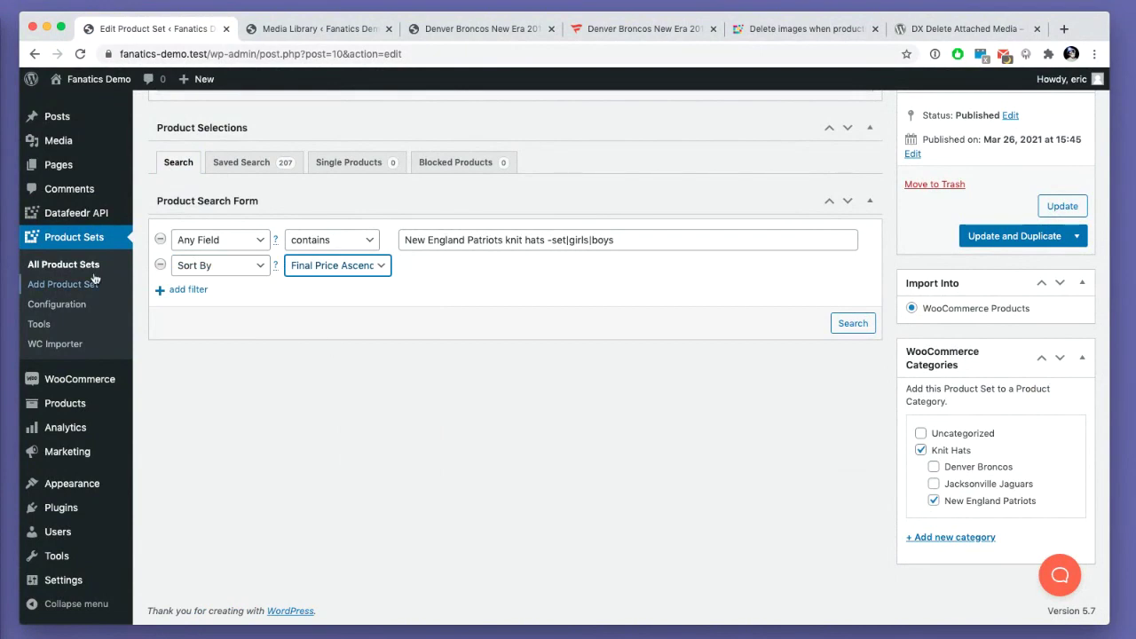
- Add an Exclude Duplicates filter matching on the description|upc fields
{"action": "left_click", "coordinate": [189, 290]}
{"action": "left_click", "coordinate": [204, 292]}
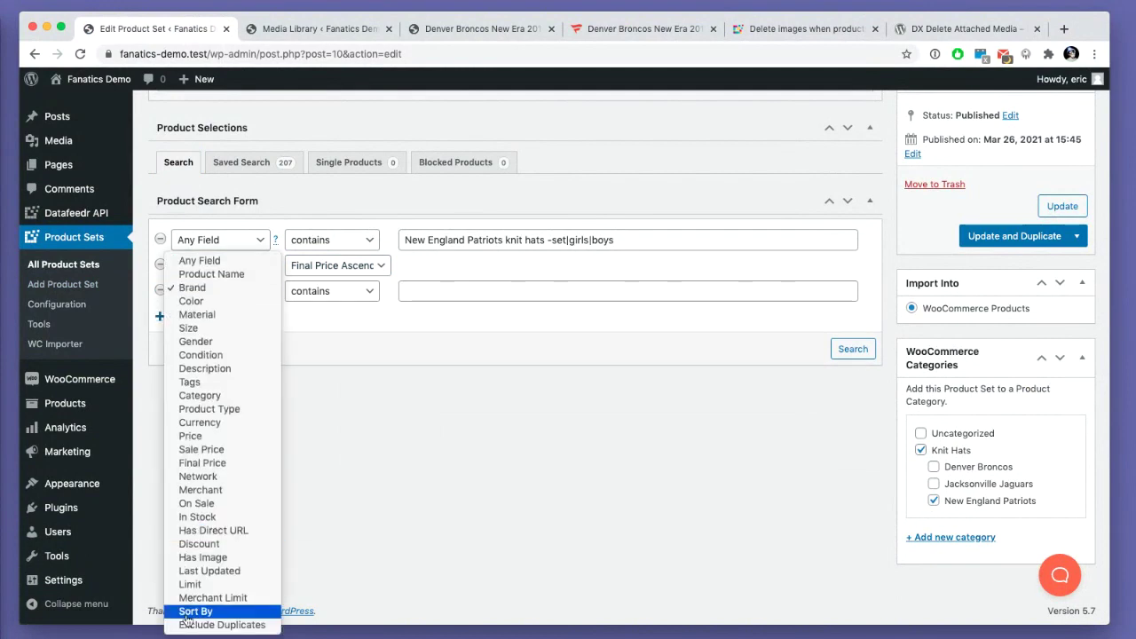
{"action": "key", "text": "Return"}
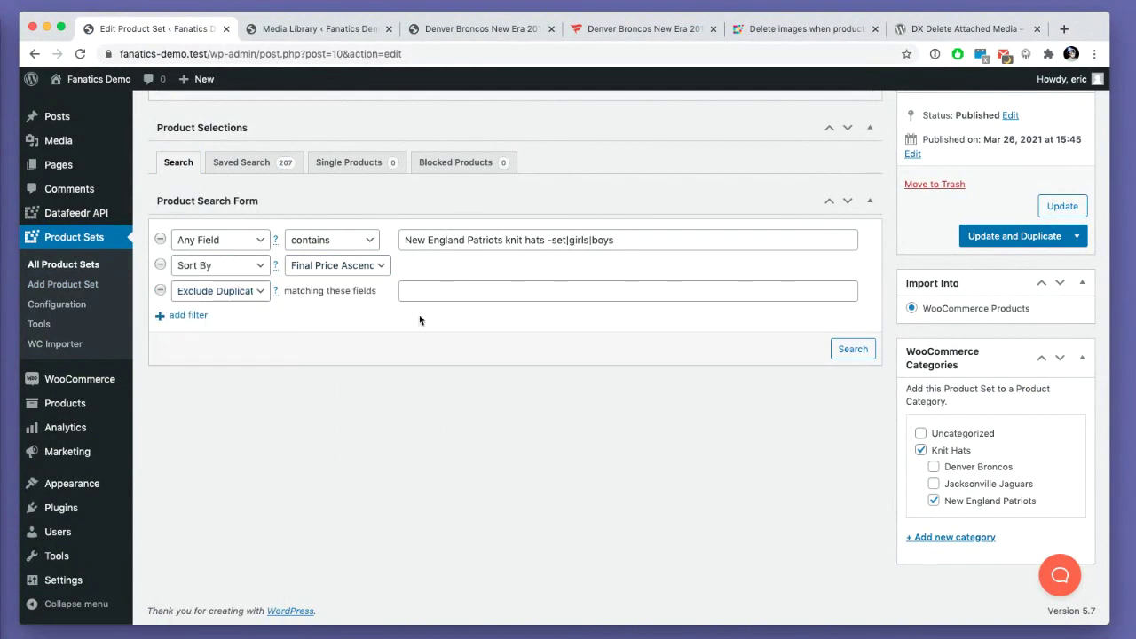
{"action": "left_click", "coordinate": [423, 291]}
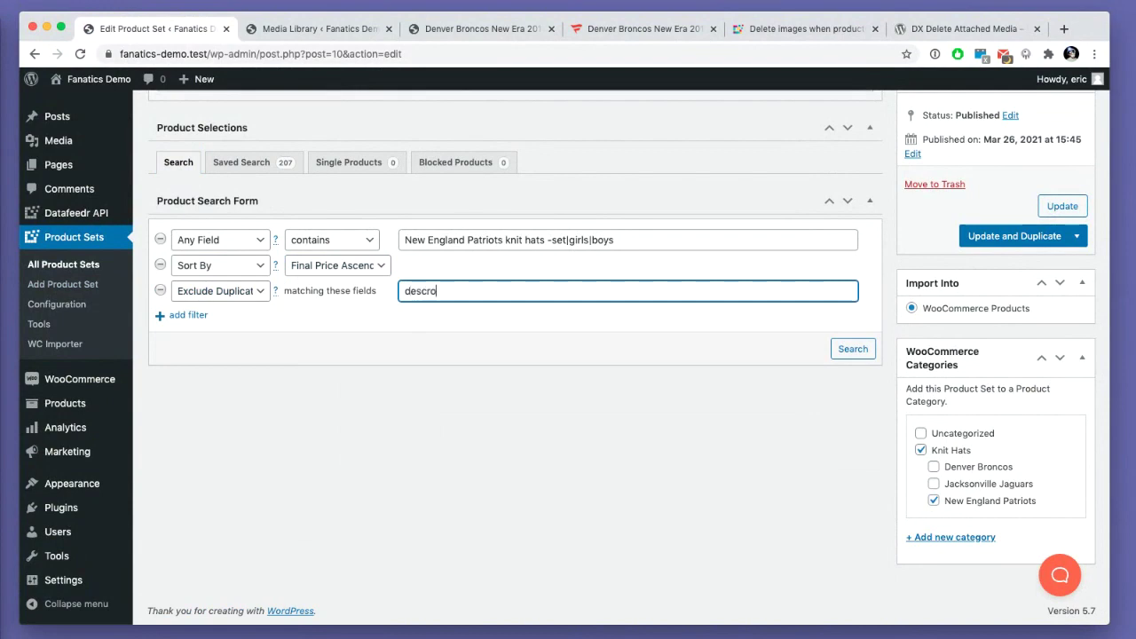
{"action": "scroll", "coordinate": [435, 291], "scroll_direction": "up", "scroll_amount": 1}
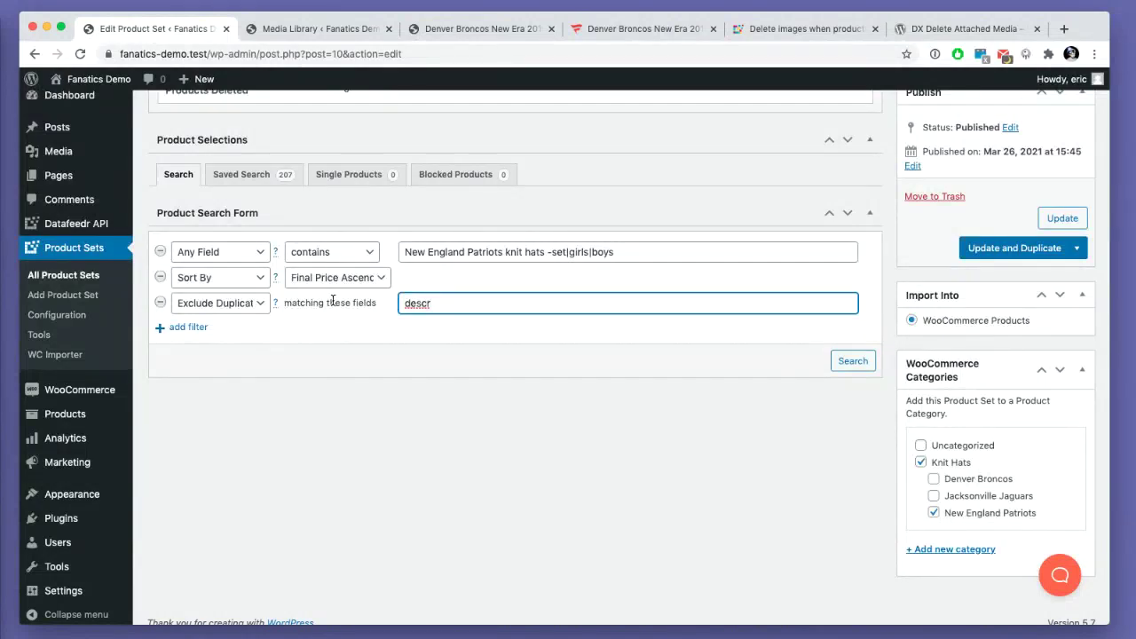
{"action": "scroll", "coordinate": [333, 302], "scroll_direction": "up", "scroll_amount": 5}
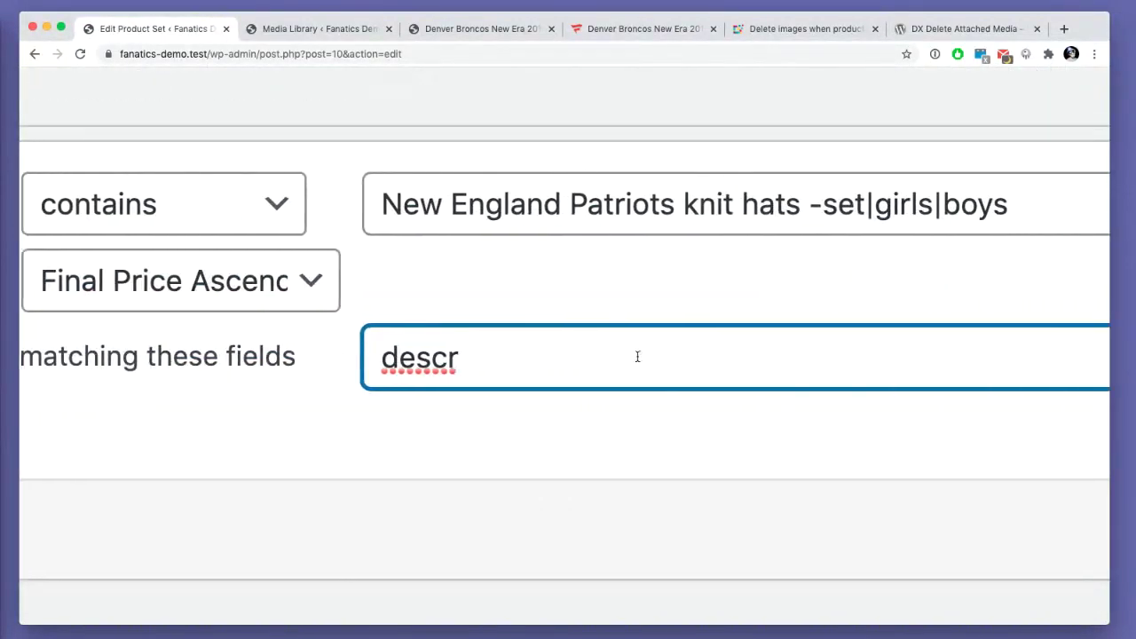
{"action": "scroll", "coordinate": [637, 356], "scroll_direction": "down", "scroll_amount": 5}
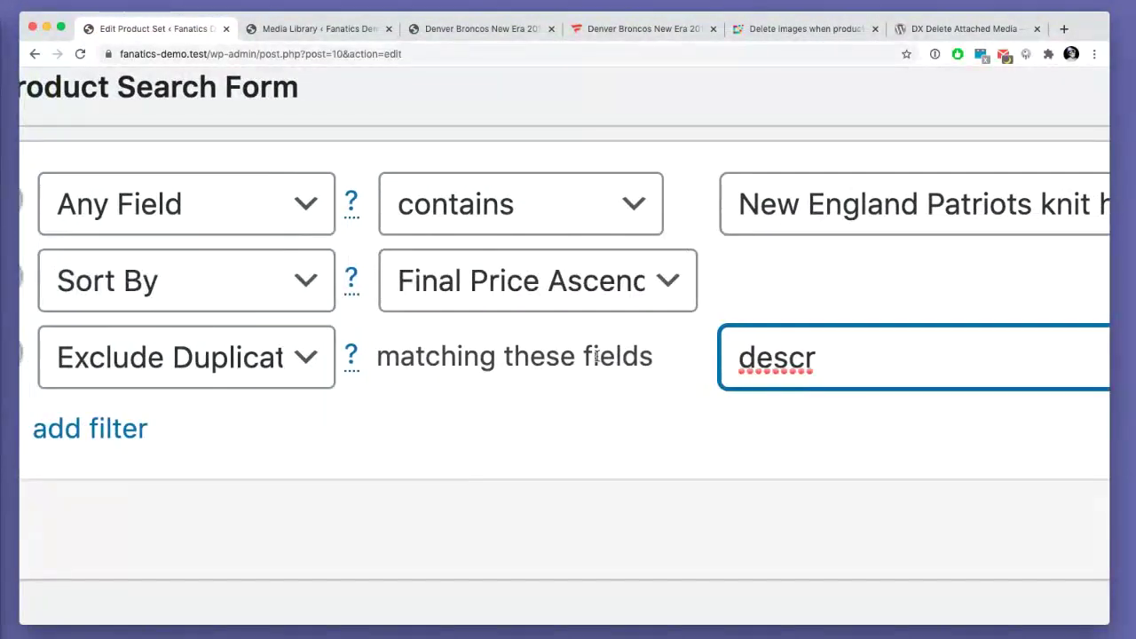
{"action": "type", "text": "iption"}
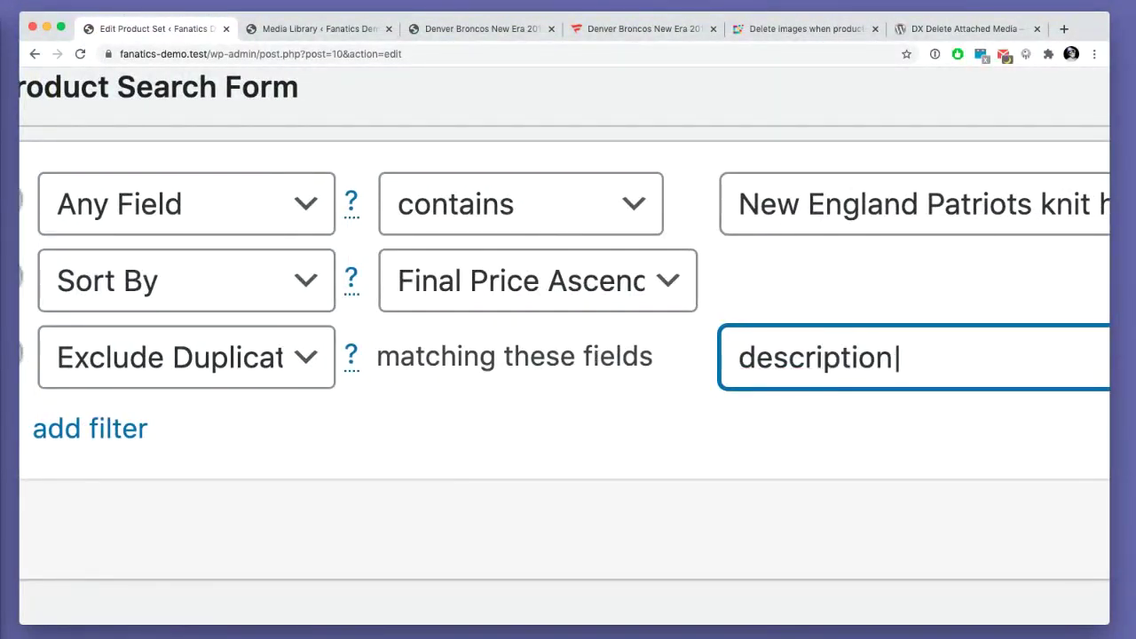
{"action": "type", "text": " uoc"}
{"action": "key", "text": "BackSpace"}
{"action": "key", "text": "BackSpace"}
{"action": "type", "text": "pc"}
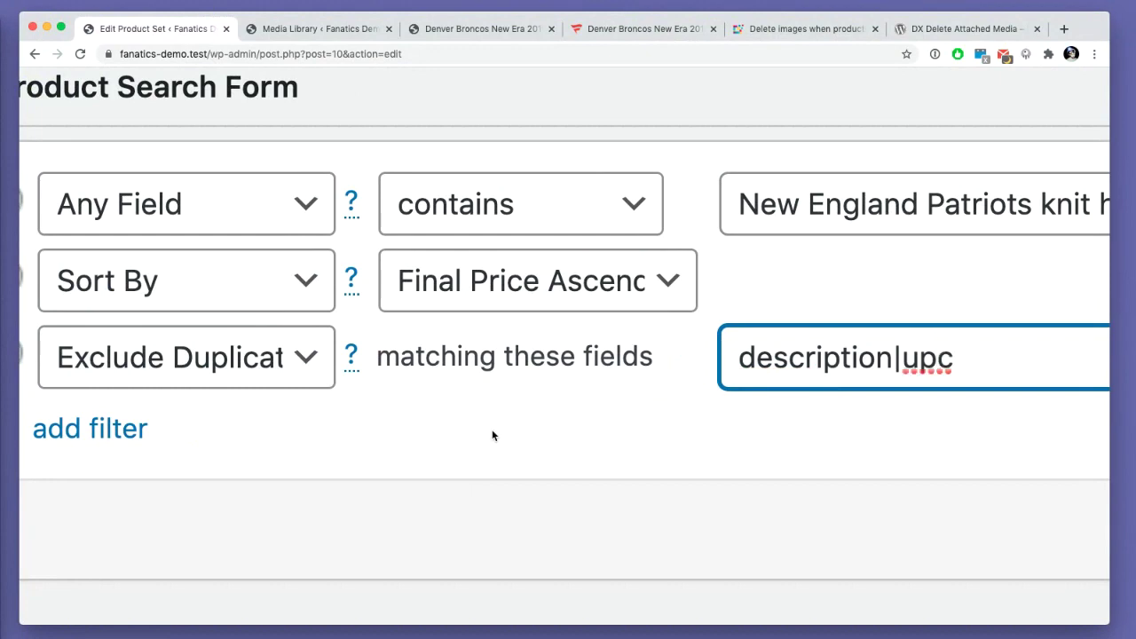
{"action": "scroll", "coordinate": [491, 429], "scroll_direction": "down", "scroll_amount": 5}
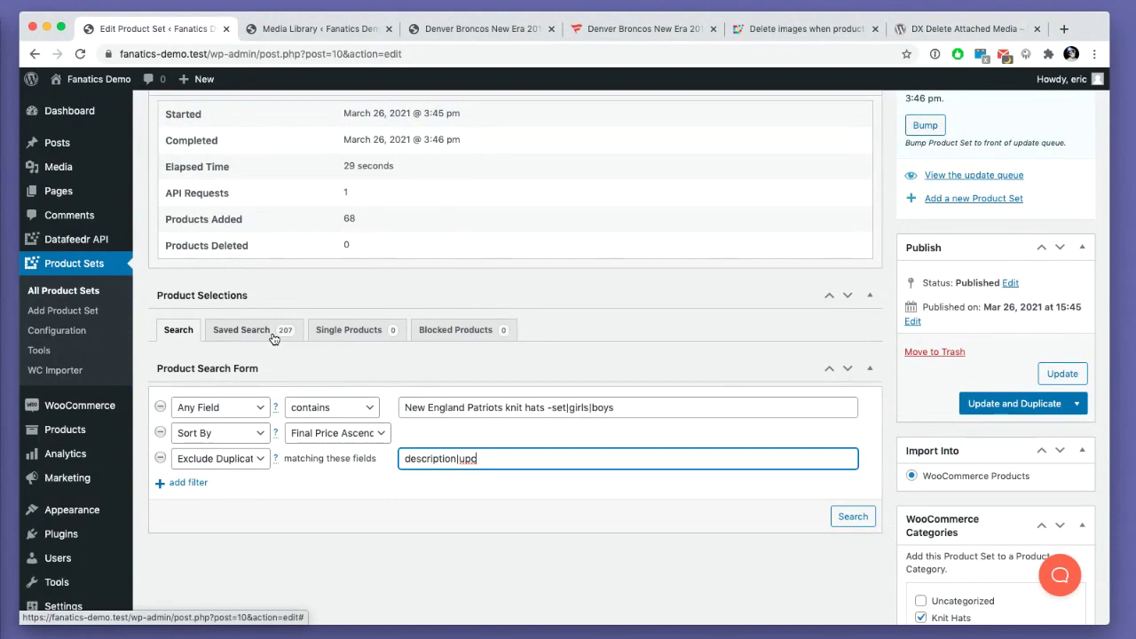
- Run the deduplicated search and scroll through the 61 Patriots knit hat results
{"action": "left_click", "coordinate": [852, 517]}
{"action": "scroll", "coordinate": [705, 494], "scroll_direction": "down", "scroll_amount": 3}
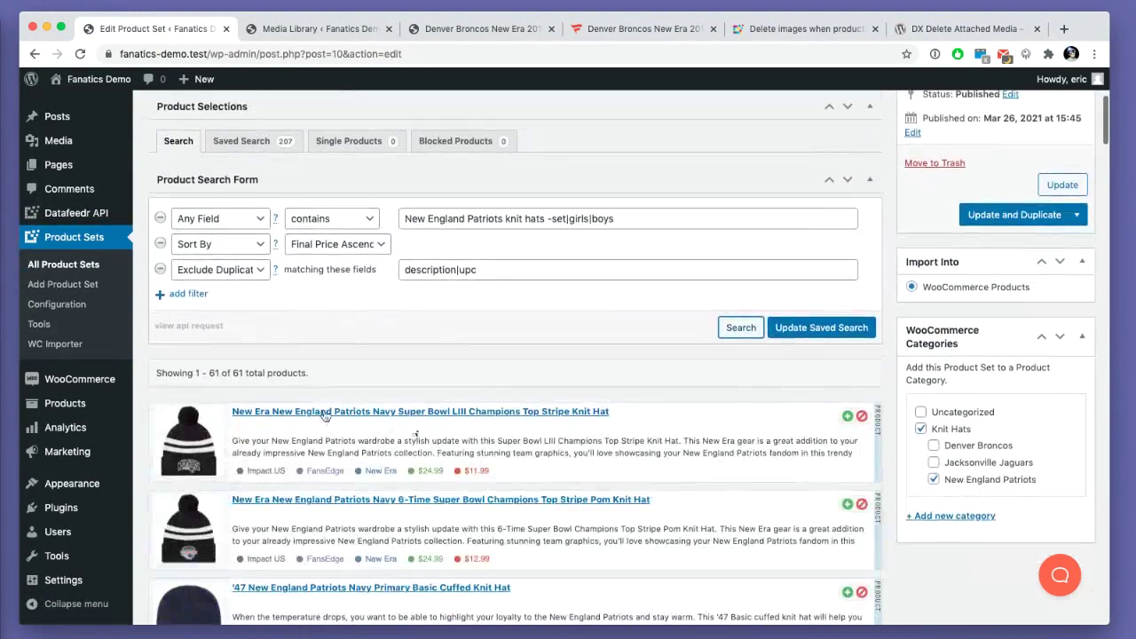
{"action": "scroll", "coordinate": [265, 383], "scroll_direction": "up", "scroll_amount": 2}
{"action": "scroll", "coordinate": [259, 401], "scroll_direction": "down", "scroll_amount": 2}
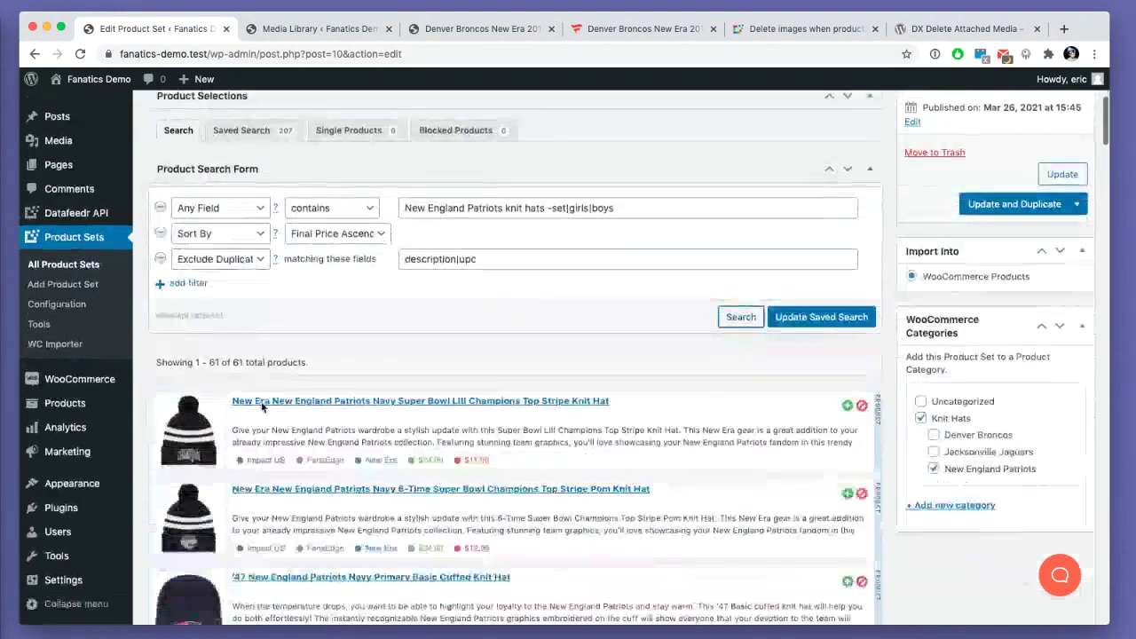
{"action": "scroll", "coordinate": [262, 406], "scroll_direction": "down", "scroll_amount": 2}
{"action": "scroll", "coordinate": [318, 345], "scroll_direction": "down", "scroll_amount": 1}
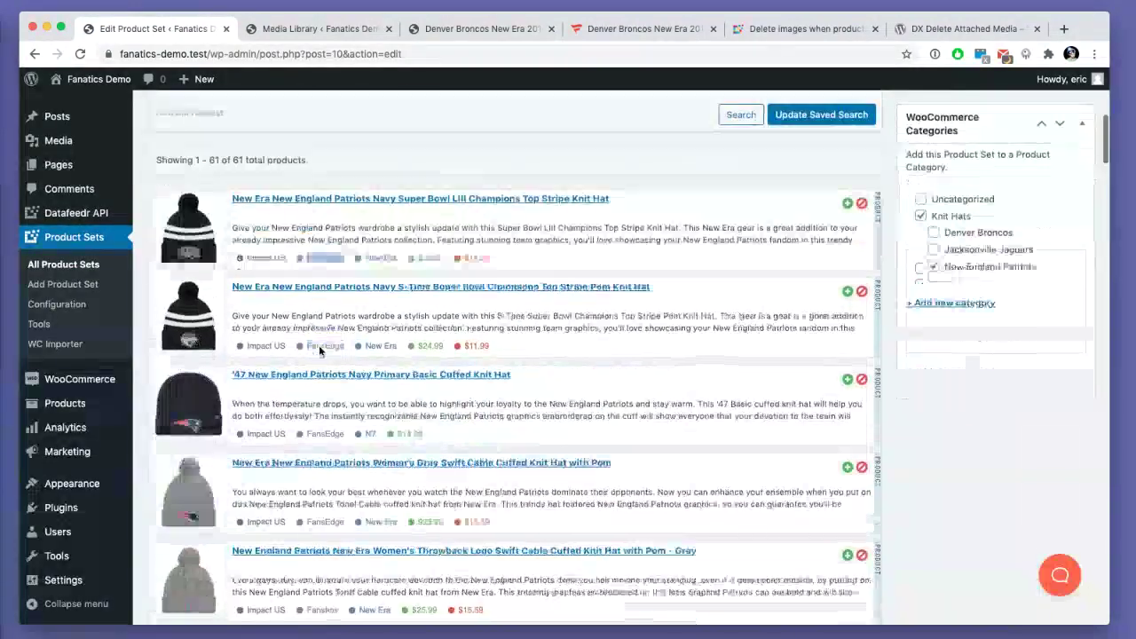
{"action": "scroll", "coordinate": [318, 346], "scroll_direction": "down", "scroll_amount": 4}
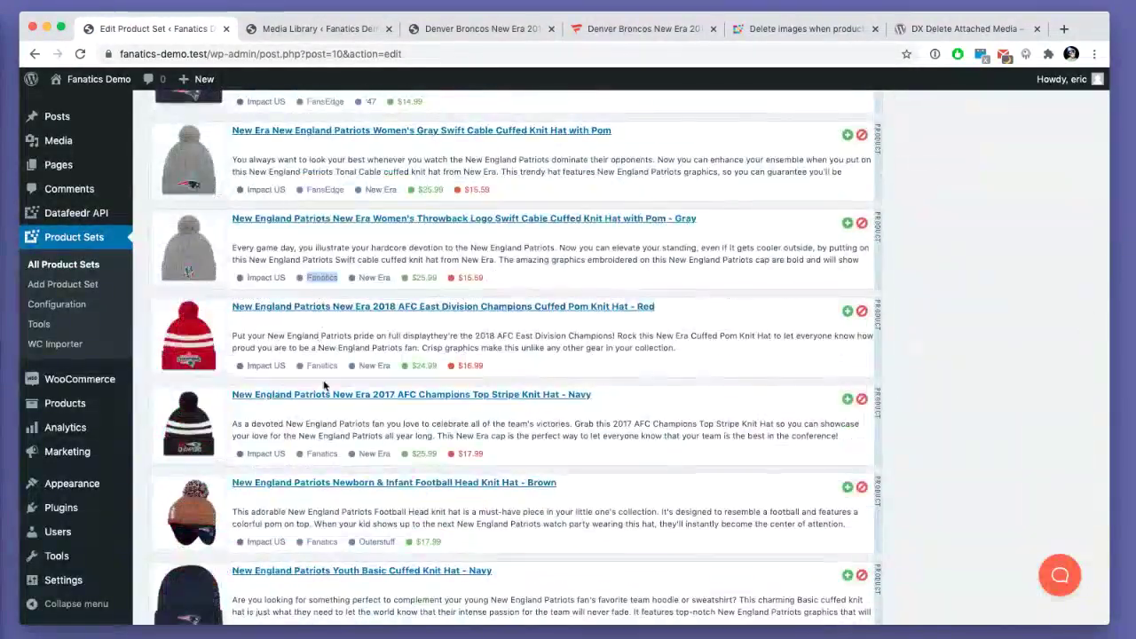
{"action": "scroll", "coordinate": [324, 385], "scroll_direction": "down", "scroll_amount": 15}
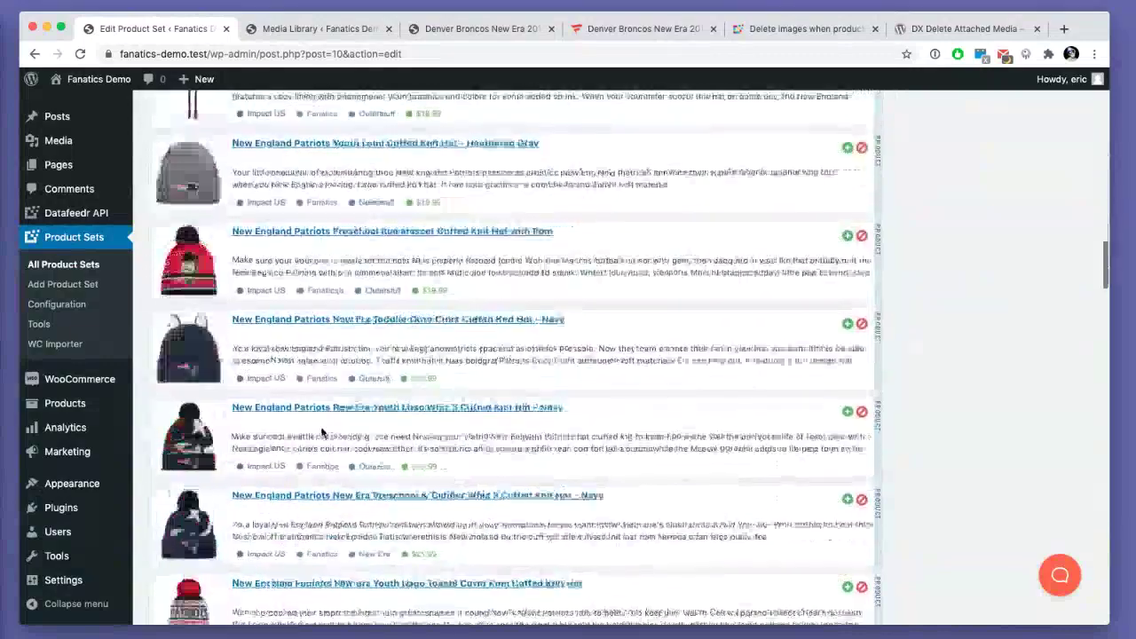
{"action": "scroll", "coordinate": [321, 432], "scroll_direction": "down", "scroll_amount": 10}
- Find 'lids' on the results page to check for Lids products, then close the find bar
{"action": "key", "text": "super+f"}
{"action": "type", "text": "lid"}
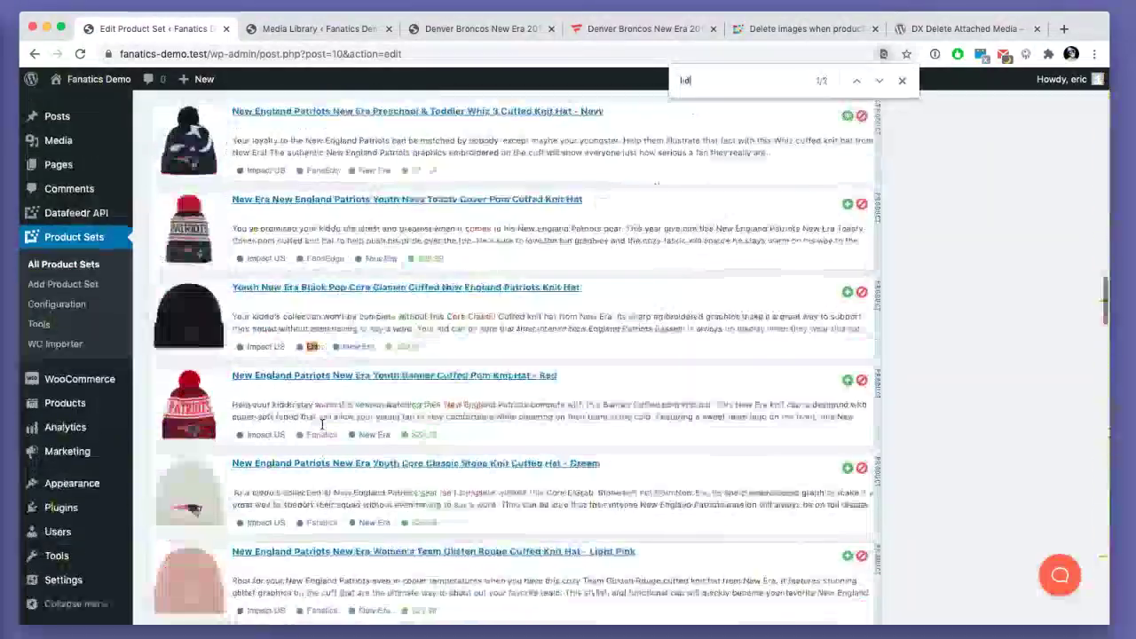
{"action": "type", "text": "s"}
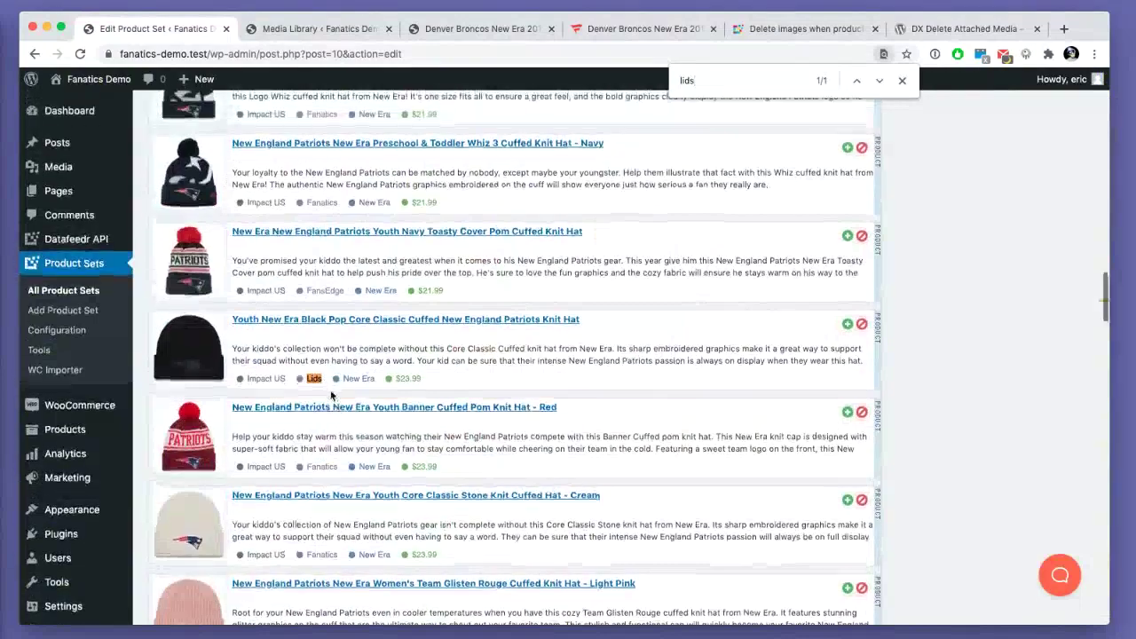
{"action": "scroll", "coordinate": [331, 395], "scroll_direction": "up", "scroll_amount": 20}
{"action": "scroll", "coordinate": [628, 405], "scroll_direction": "down", "scroll_amount": 5}
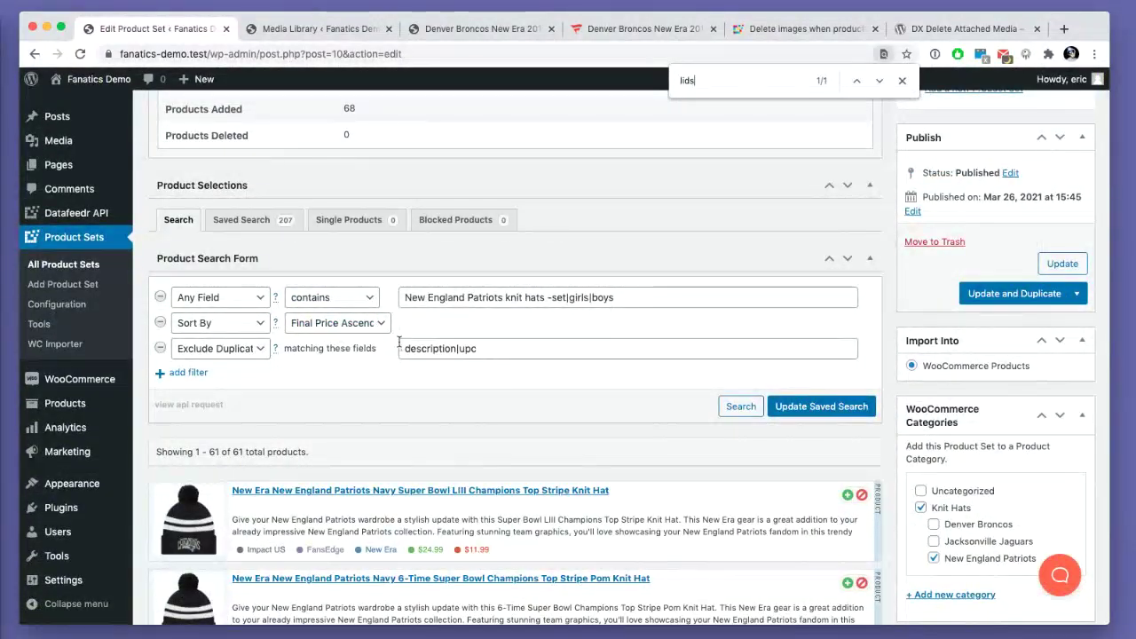
{"action": "scroll", "coordinate": [399, 342], "scroll_direction": "down", "scroll_amount": 3}
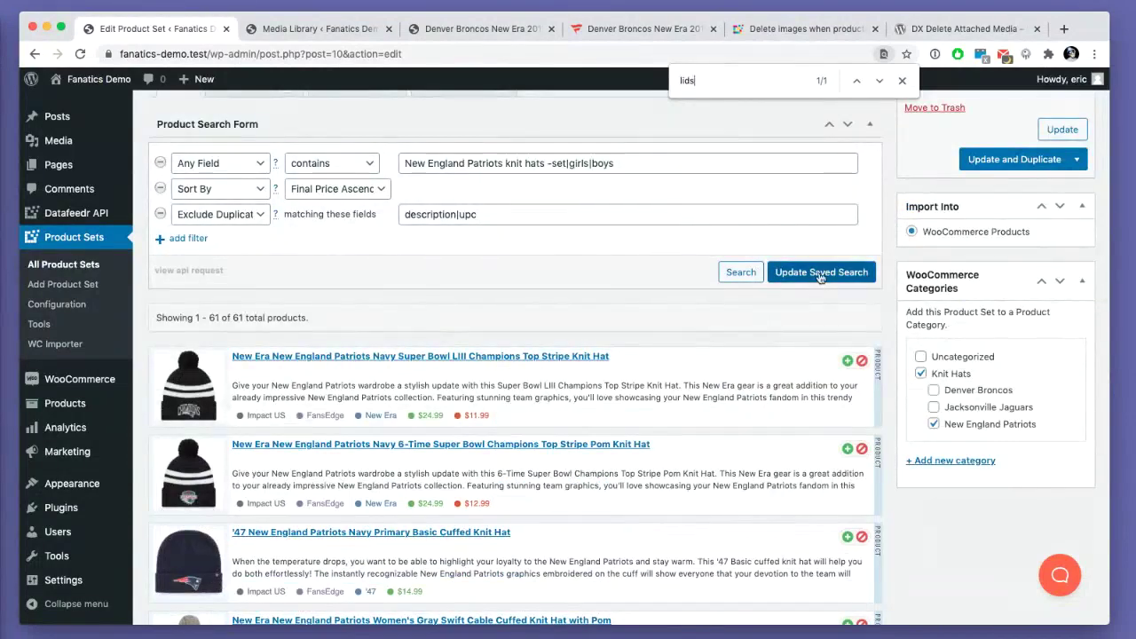
{"action": "key", "text": "Escape"}
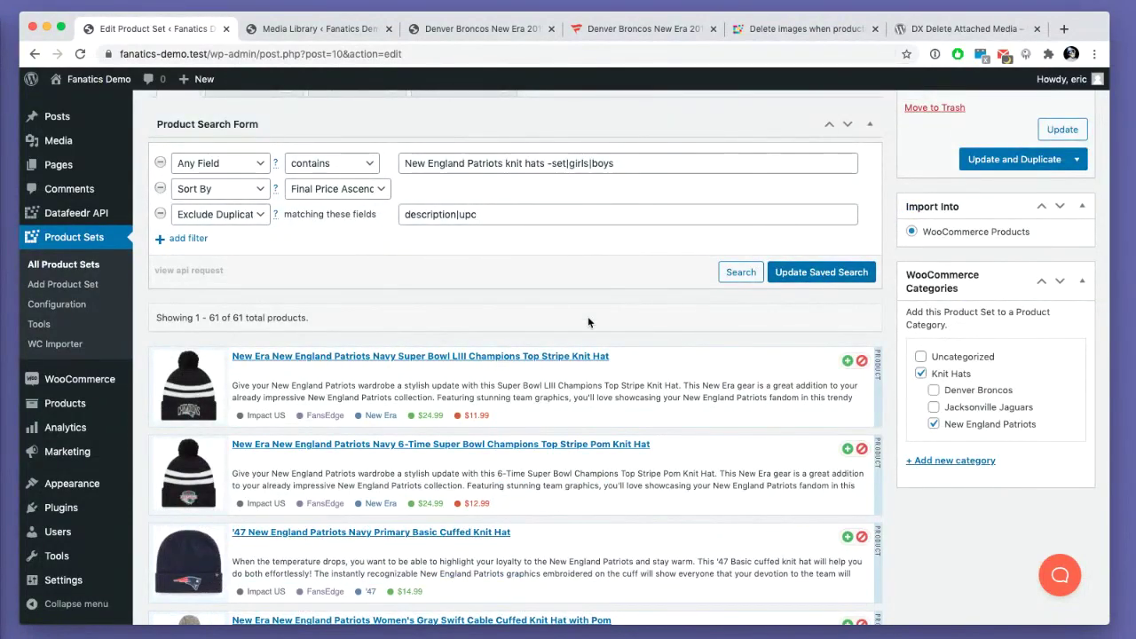
{"action": "scroll", "coordinate": [588, 322], "scroll_direction": "up", "scroll_amount": 5}
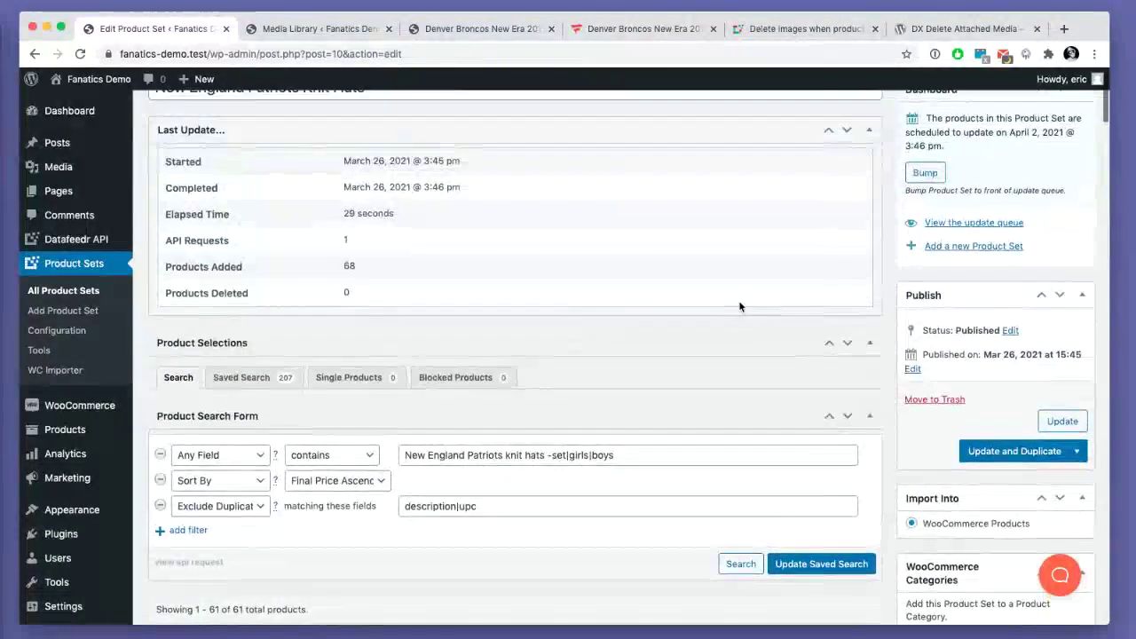
{"action": "scroll", "coordinate": [739, 306], "scroll_direction": "up", "scroll_amount": 1}
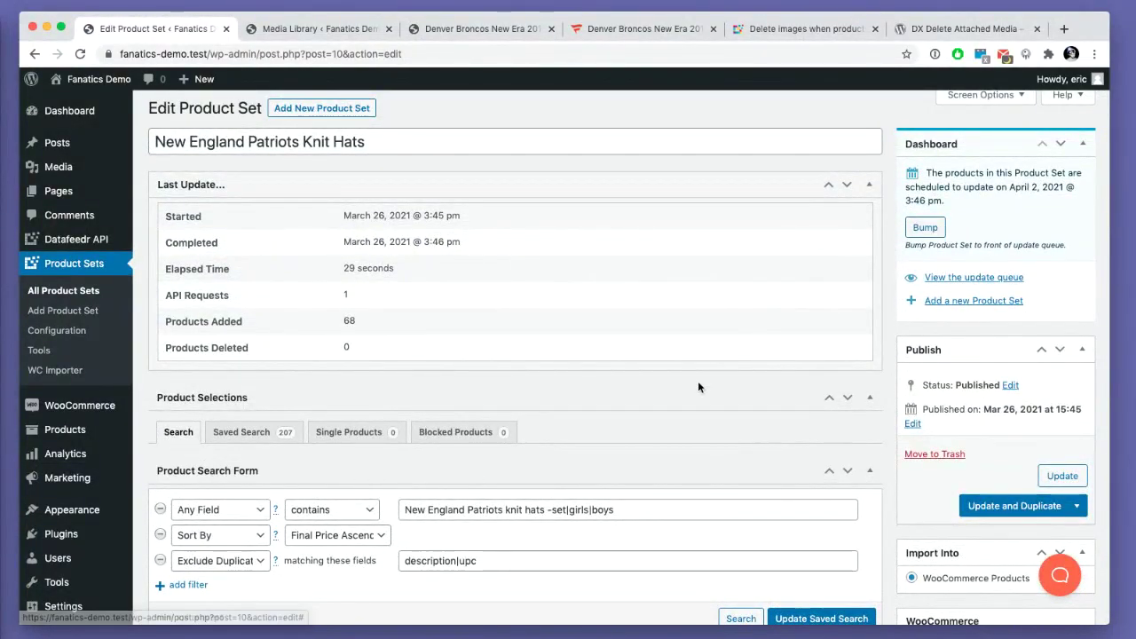
{"action": "scroll", "coordinate": [698, 383], "scroll_direction": "down", "scroll_amount": 5}
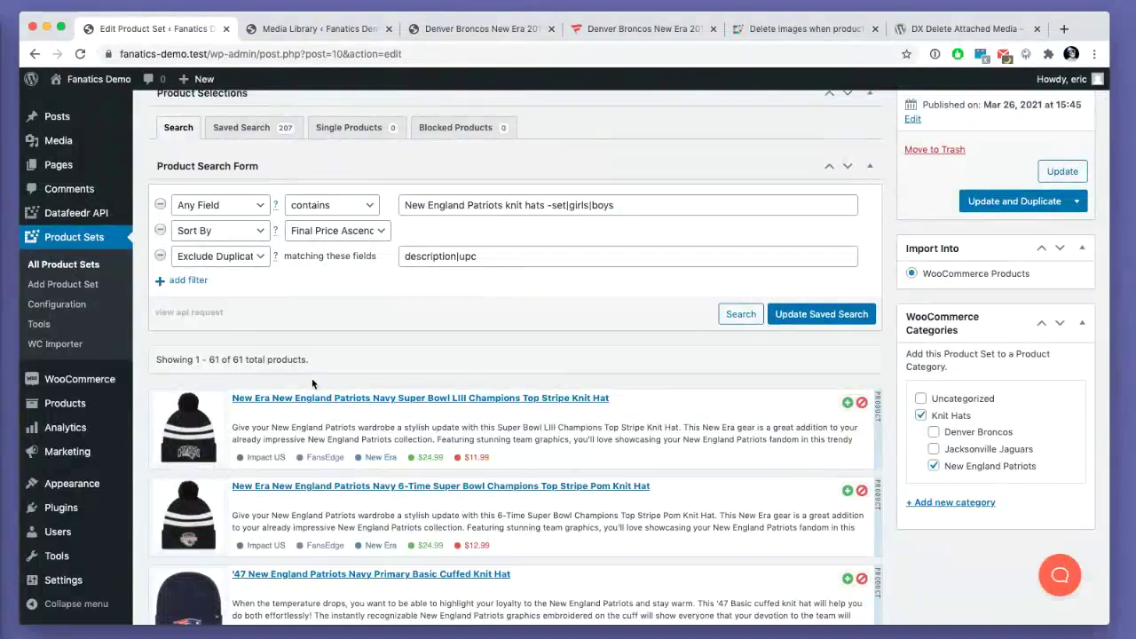
{"action": "scroll", "coordinate": [311, 378], "scroll_direction": "down", "scroll_amount": 1}
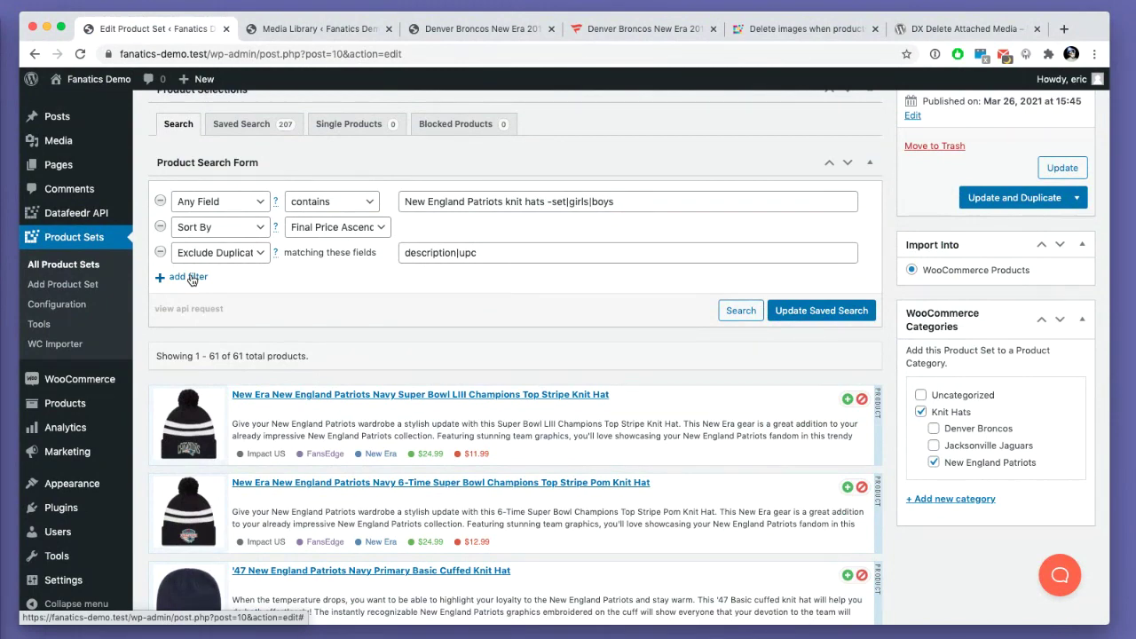
- Add an On Sale filter to the Patriots search and run it
{"action": "left_click", "coordinate": [190, 279]}
{"action": "left_click", "coordinate": [197, 279]}
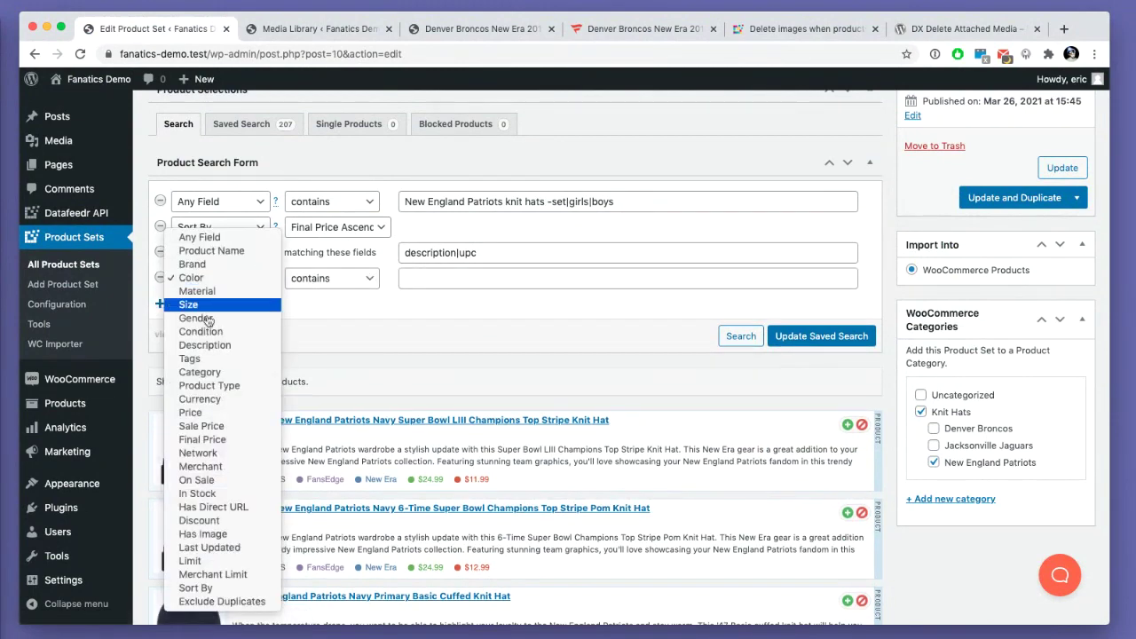
{"action": "left_click", "coordinate": [213, 470]}
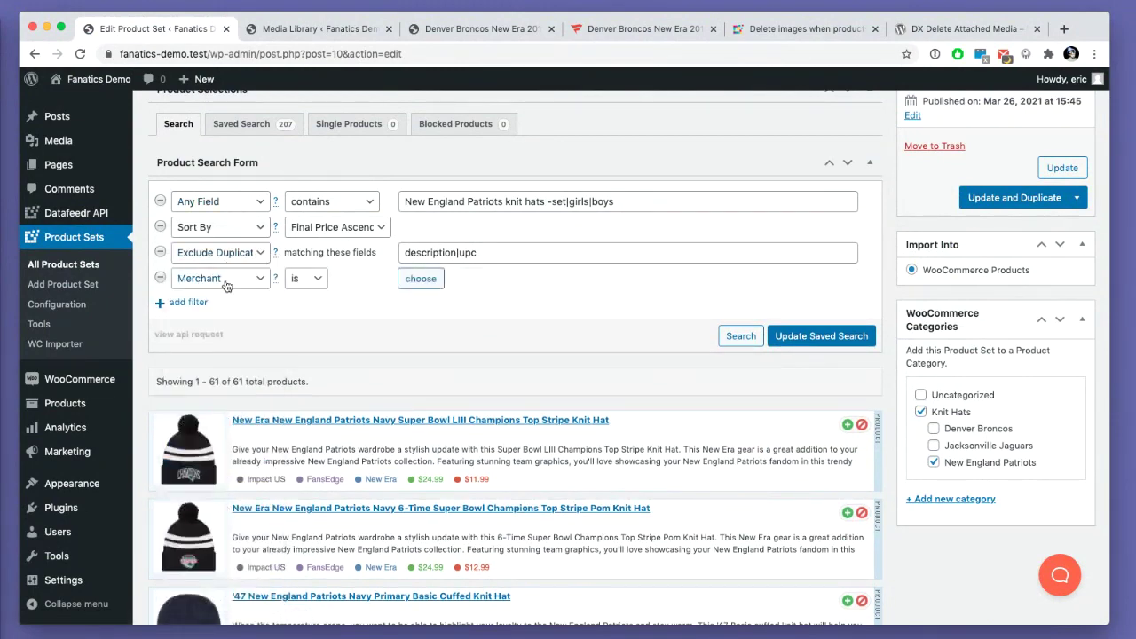
{"action": "left_click", "coordinate": [226, 284]}
{"action": "left_click", "coordinate": [213, 292]}
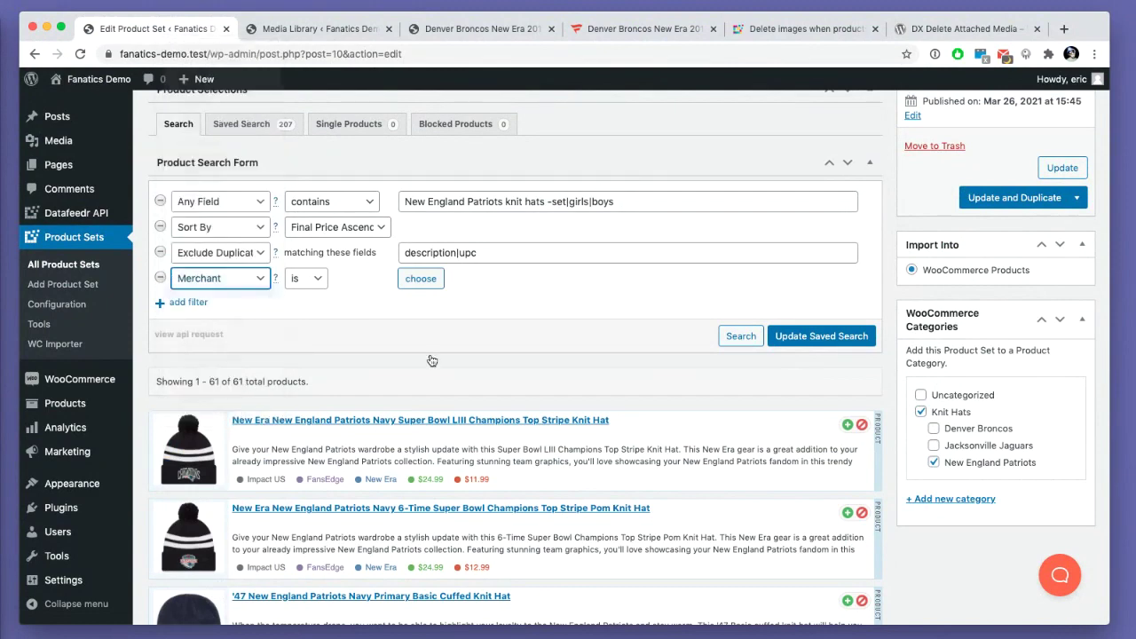
{"action": "left_click", "coordinate": [739, 338]}
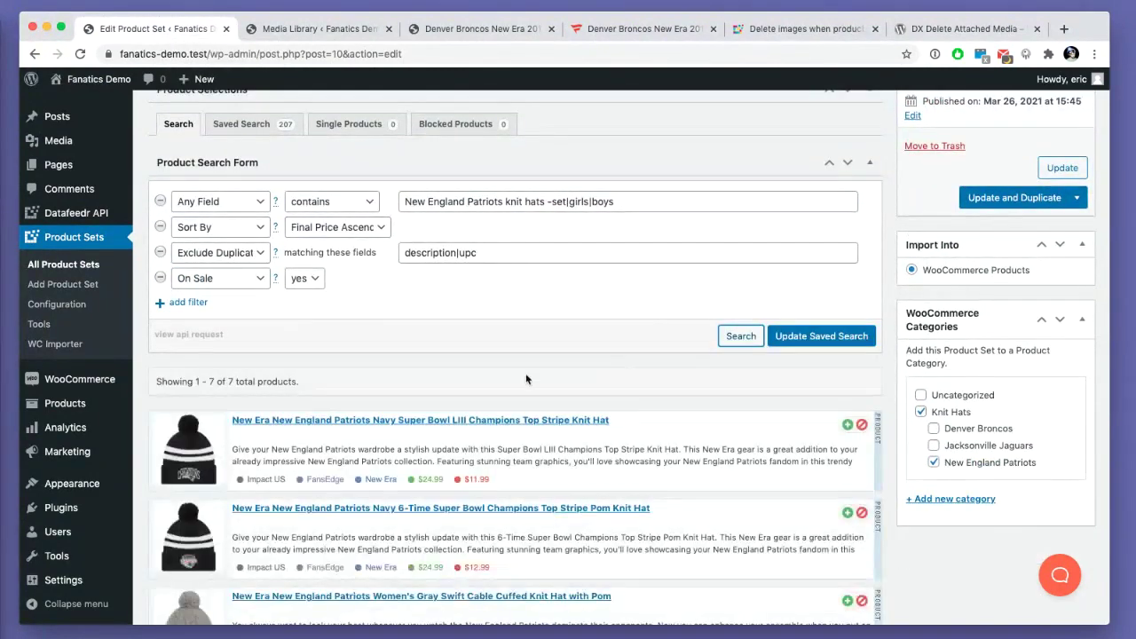
{"action": "scroll", "coordinate": [526, 379], "scroll_direction": "down", "scroll_amount": 5}
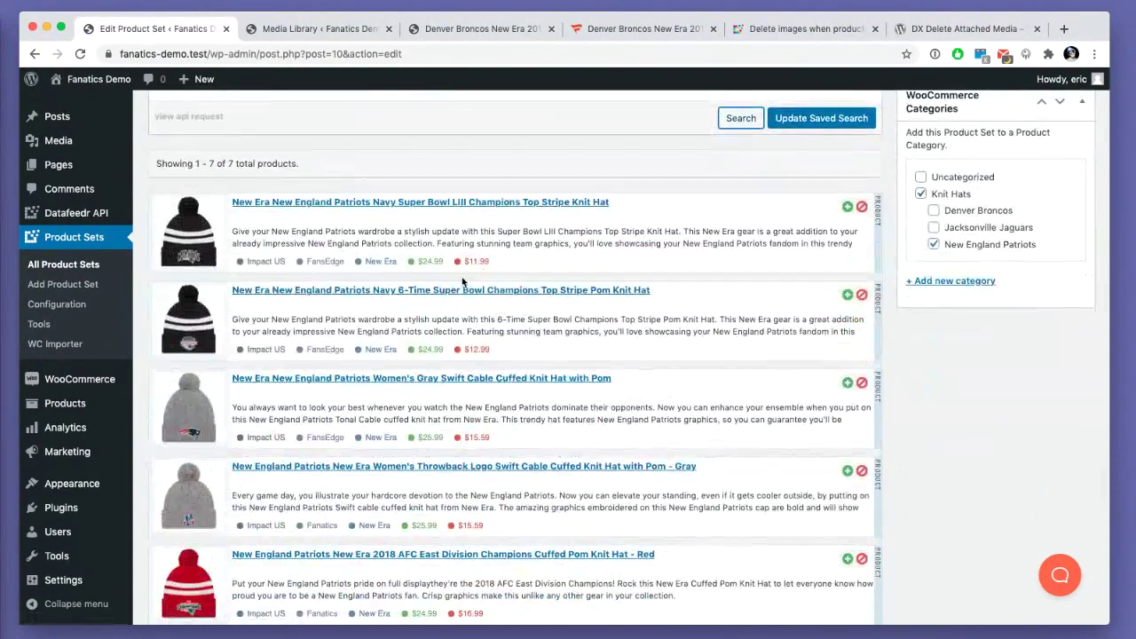
{"action": "scroll", "coordinate": [462, 282], "scroll_direction": "down", "scroll_amount": 4}
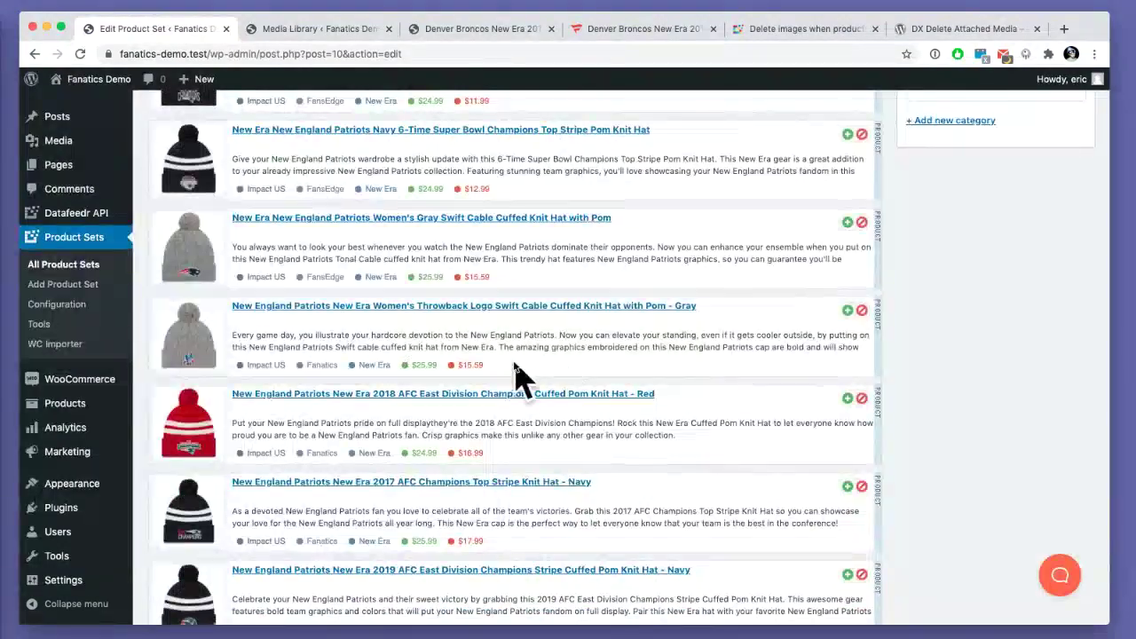
{"action": "scroll", "coordinate": [519, 377], "scroll_direction": "up", "scroll_amount": 10}
- Change the fourth filter to Discount greater than or equal to 25% and search
{"action": "left_click", "coordinate": [248, 376]}
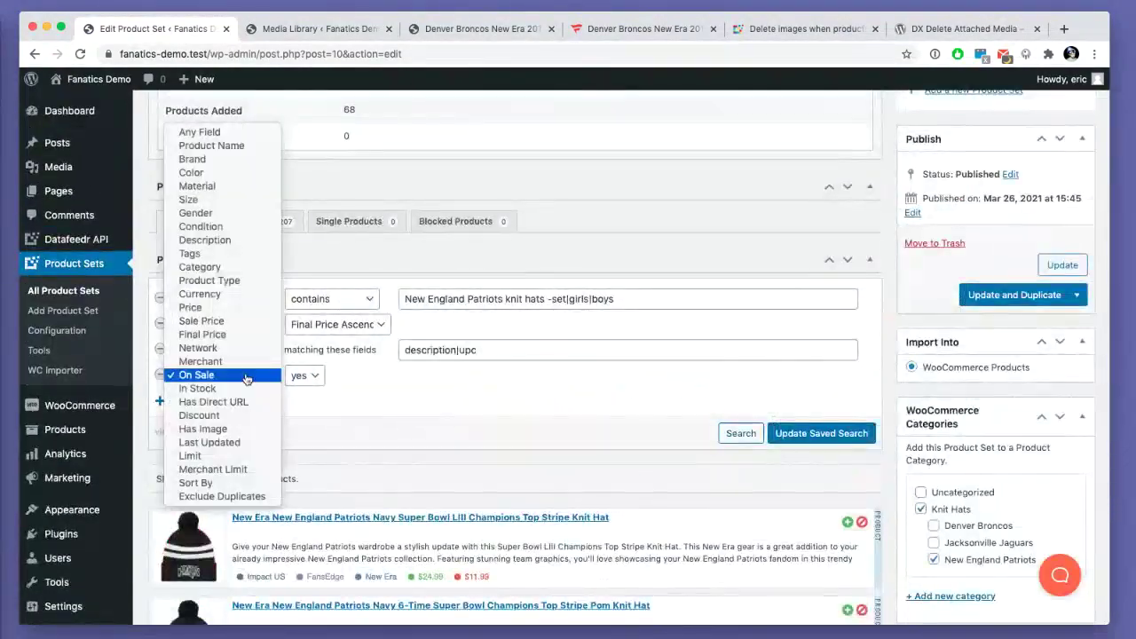
{"action": "left_click", "coordinate": [275, 414]}
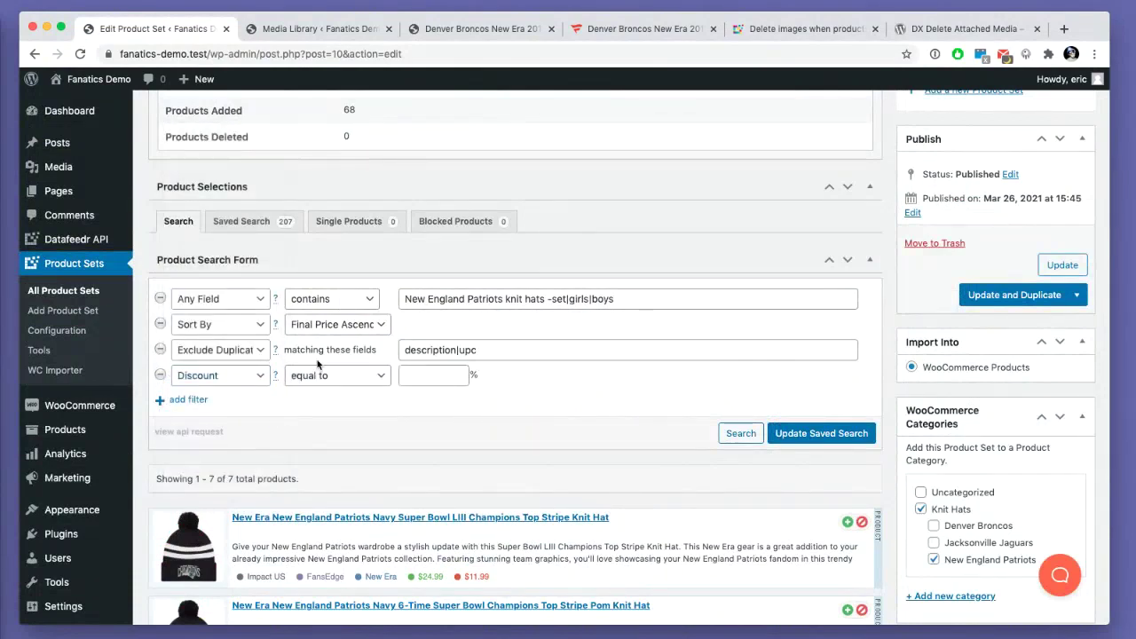
{"action": "left_click", "coordinate": [315, 376]}
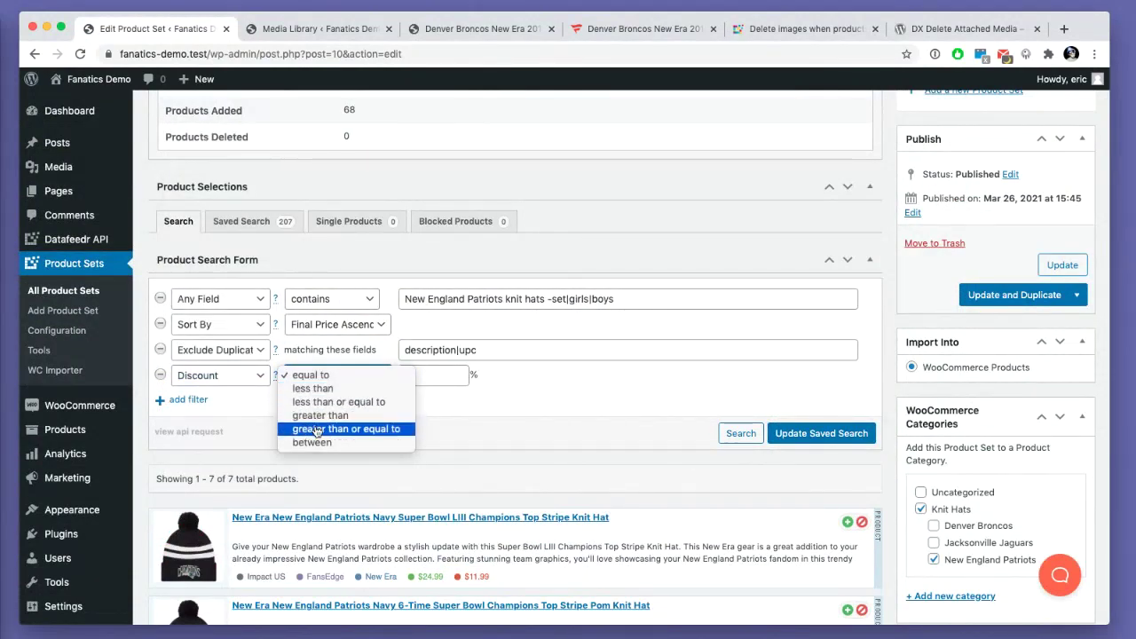
{"action": "left_click", "coordinate": [318, 431]}
{"action": "left_click", "coordinate": [418, 373]}
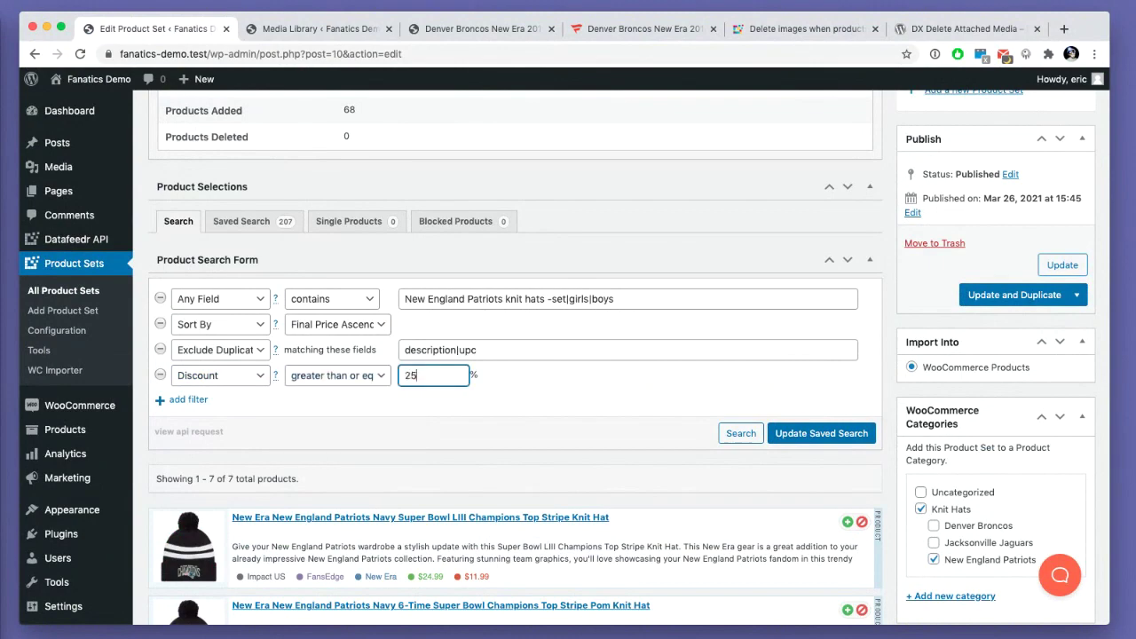
{"action": "left_click", "coordinate": [740, 433]}
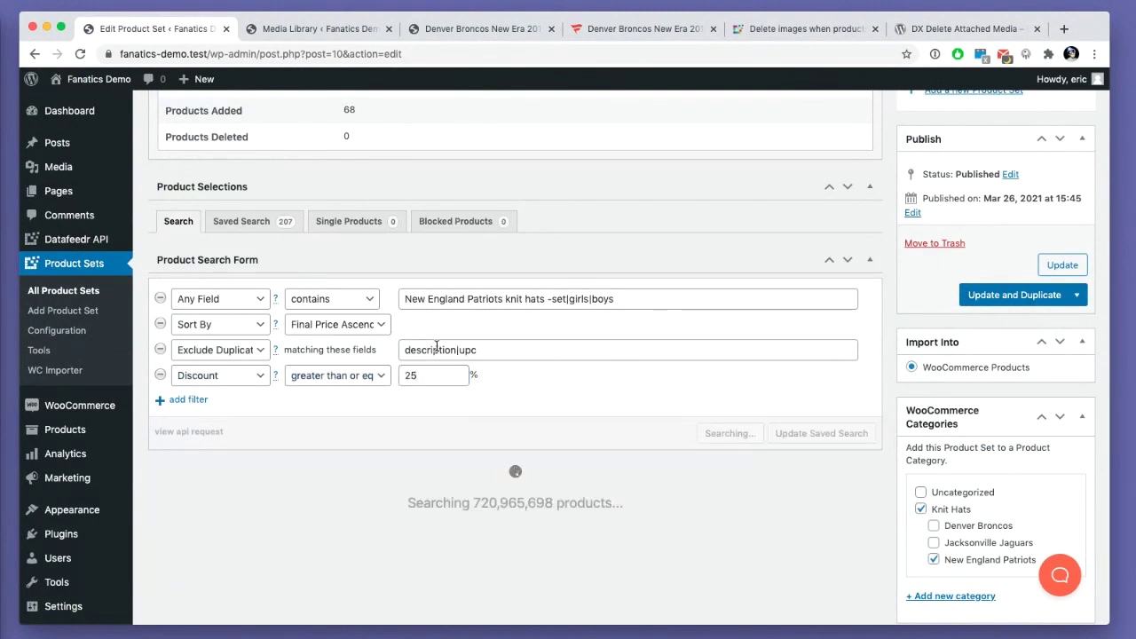
{"action": "scroll", "coordinate": [438, 349], "scroll_direction": "down", "scroll_amount": 1}
{"action": "scroll", "coordinate": [438, 350], "scroll_direction": "down", "scroll_amount": 3}
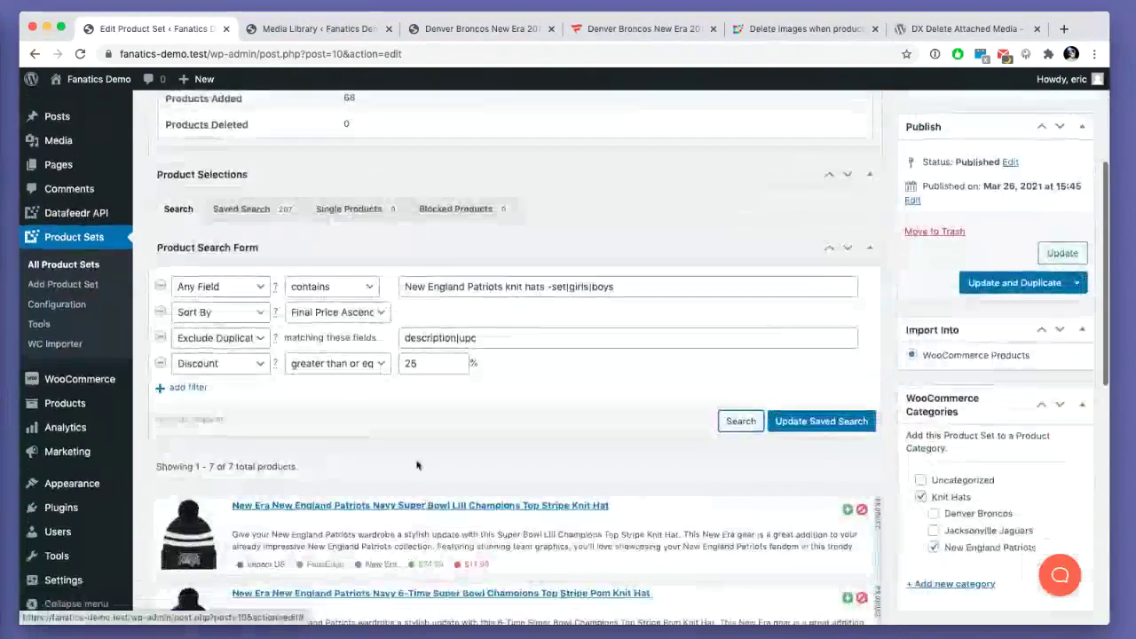
- Raise the minimum discount to 50%, rerun the search, then remove the Discount filter
{"action": "double_click", "coordinate": [416, 363]}
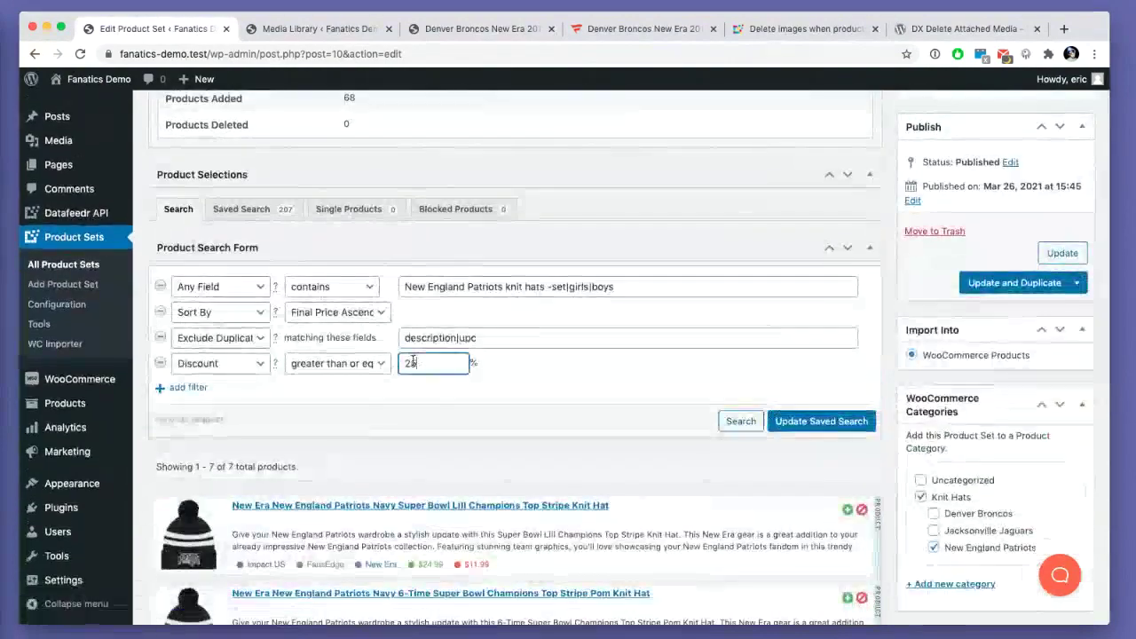
{"action": "key", "text": "BackSpace"}
{"action": "type", "text": "50"}
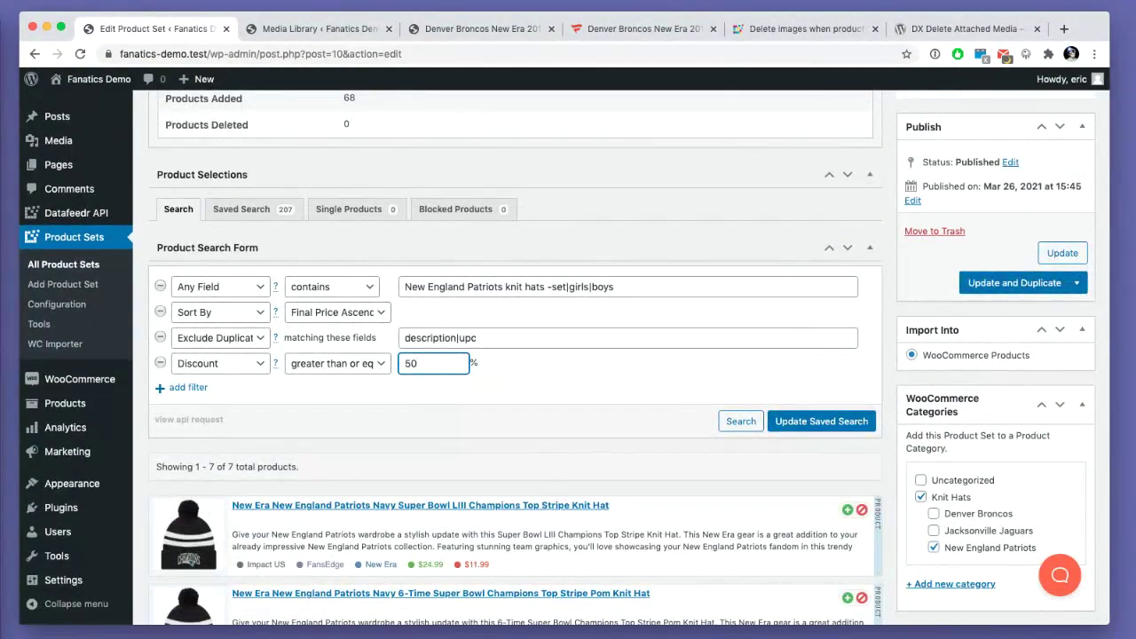
{"action": "left_click", "coordinate": [740, 420]}
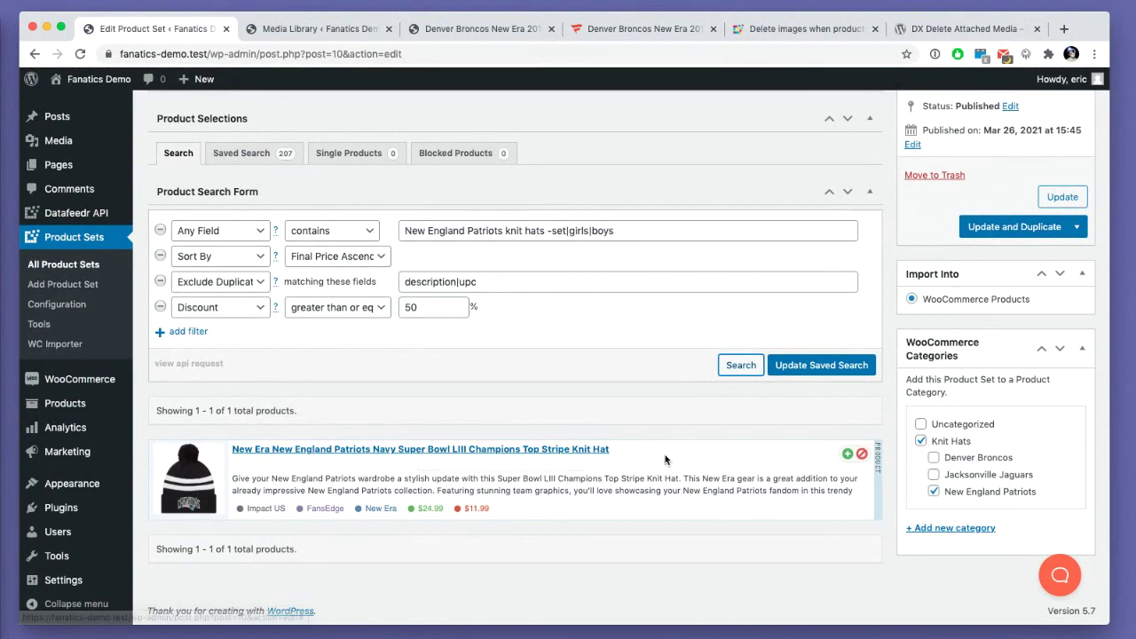
{"action": "left_click", "coordinate": [160, 307]}
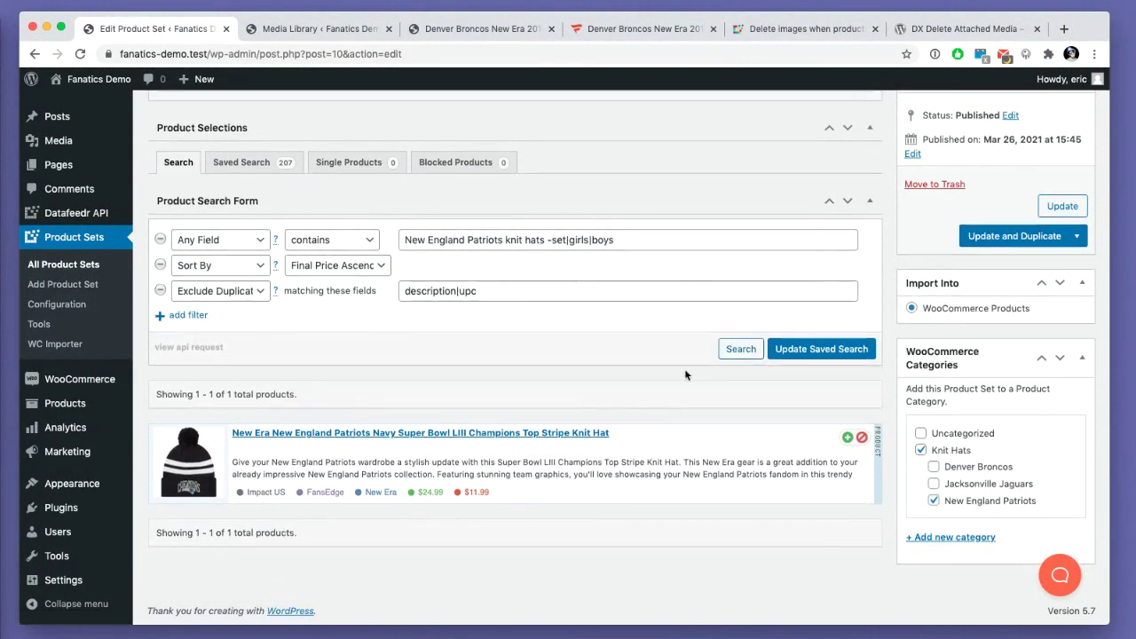
- Update the Patriots saved search, select its description|upc fields value, and return to All Product Sets
{"action": "left_click", "coordinate": [785, 350]}
{"action": "scroll", "coordinate": [782, 373], "scroll_direction": "up", "scroll_amount": 6}
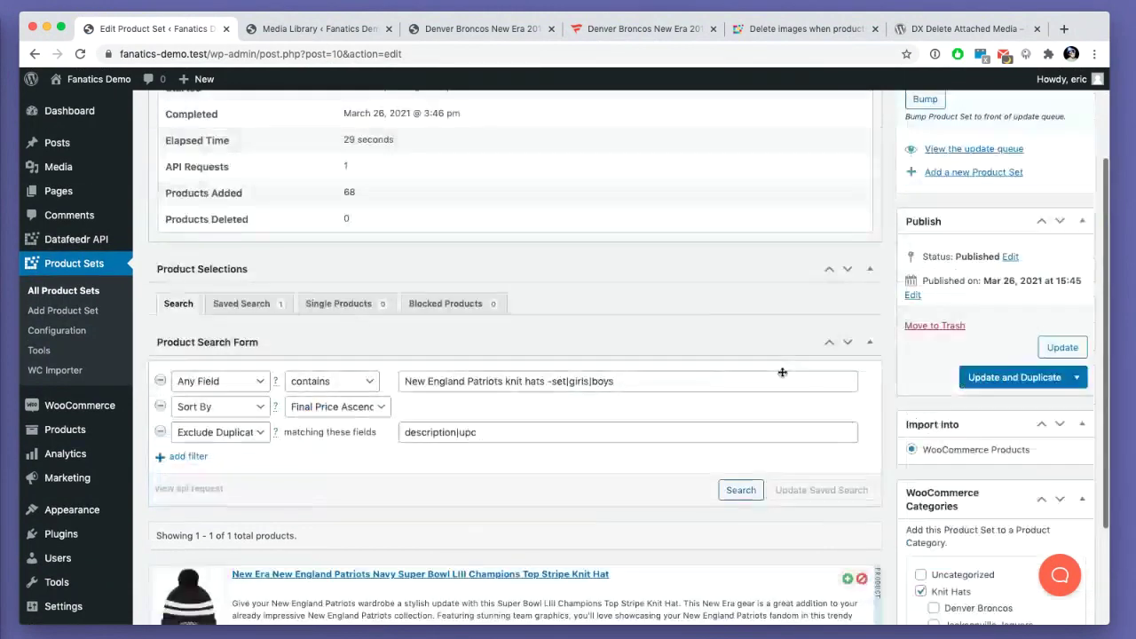
{"action": "scroll", "coordinate": [799, 391], "scroll_direction": "down", "scroll_amount": 2}
{"action": "scroll", "coordinate": [936, 229], "scroll_direction": "up", "scroll_amount": 3}
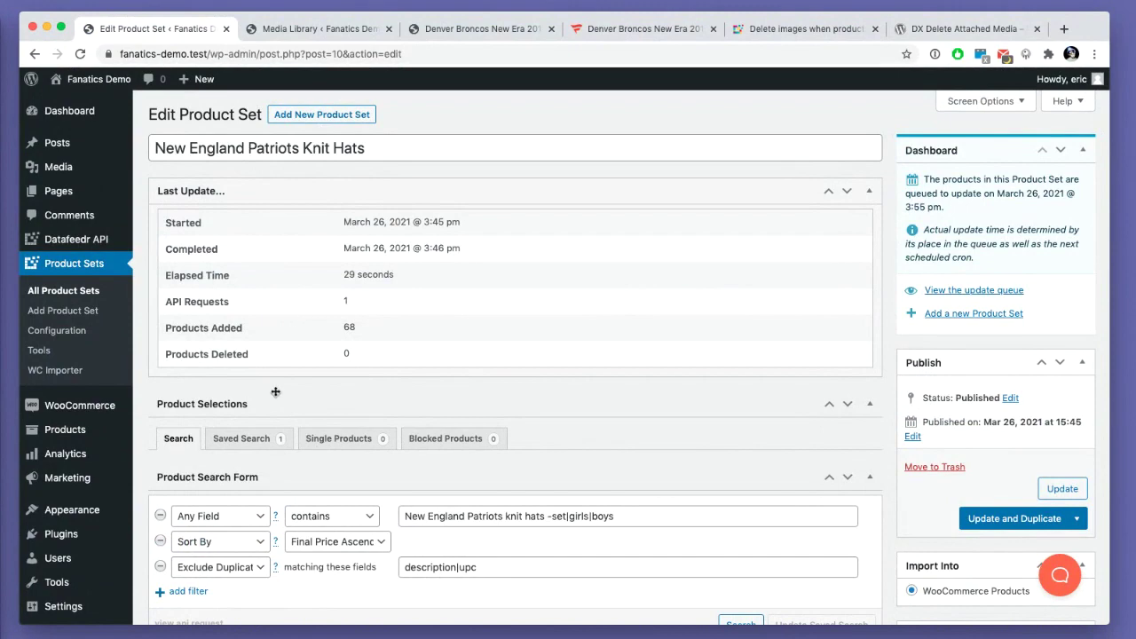
{"action": "scroll", "coordinate": [515, 457], "scroll_direction": "down", "scroll_amount": 3}
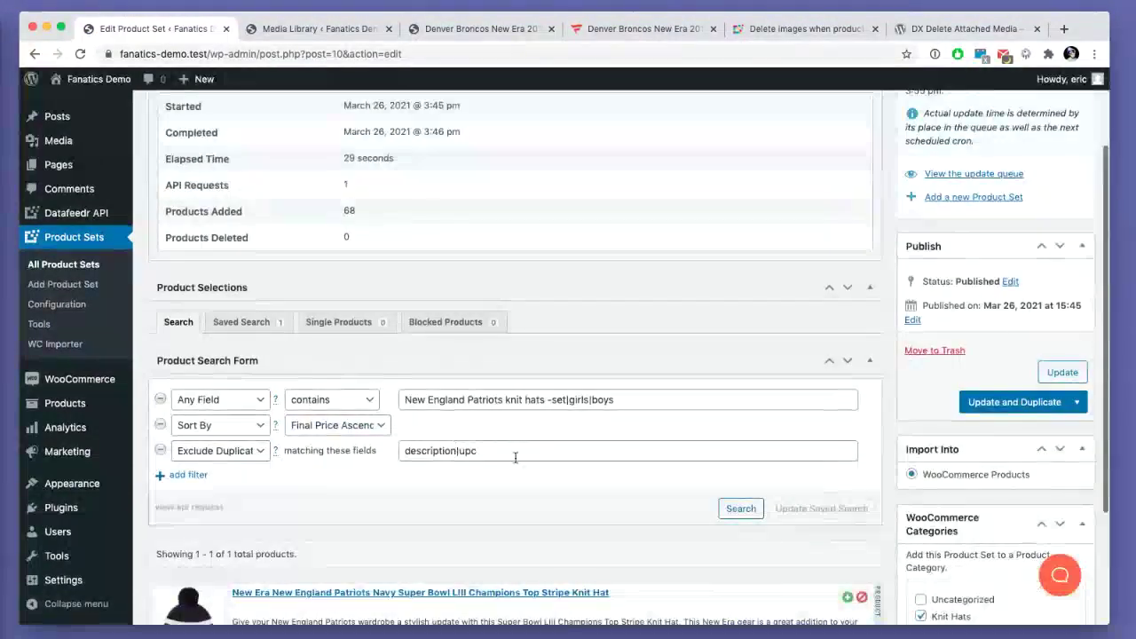
{"action": "left_click_drag", "start_coordinate": [515, 457], "coordinate": [467, 426]}
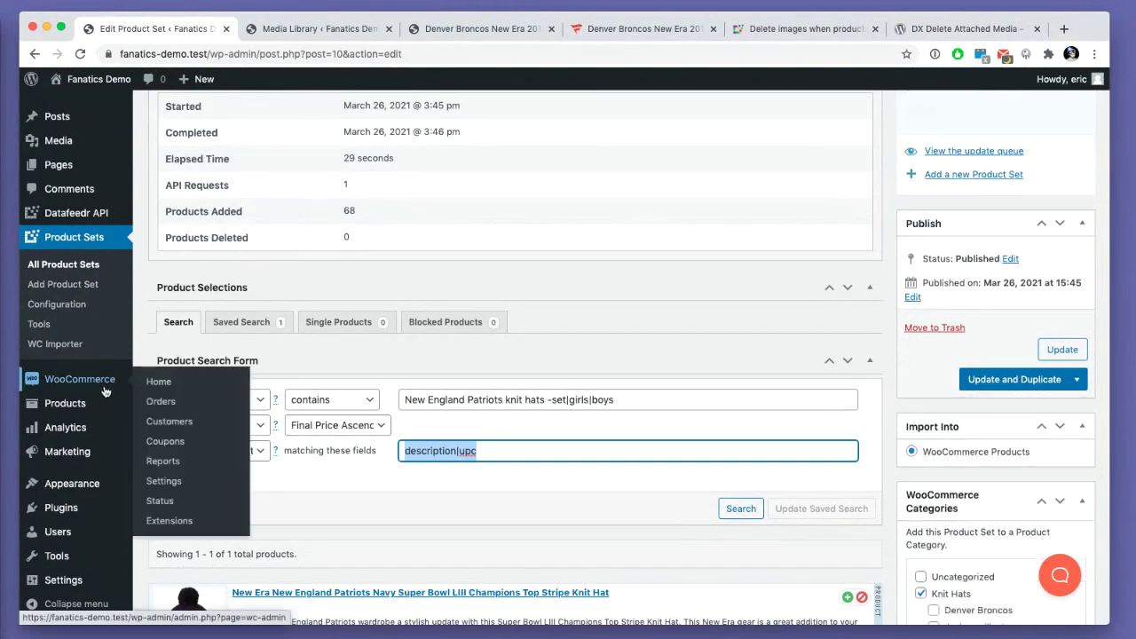
{"action": "scroll", "coordinate": [422, 351], "scroll_direction": "up", "scroll_amount": 1}
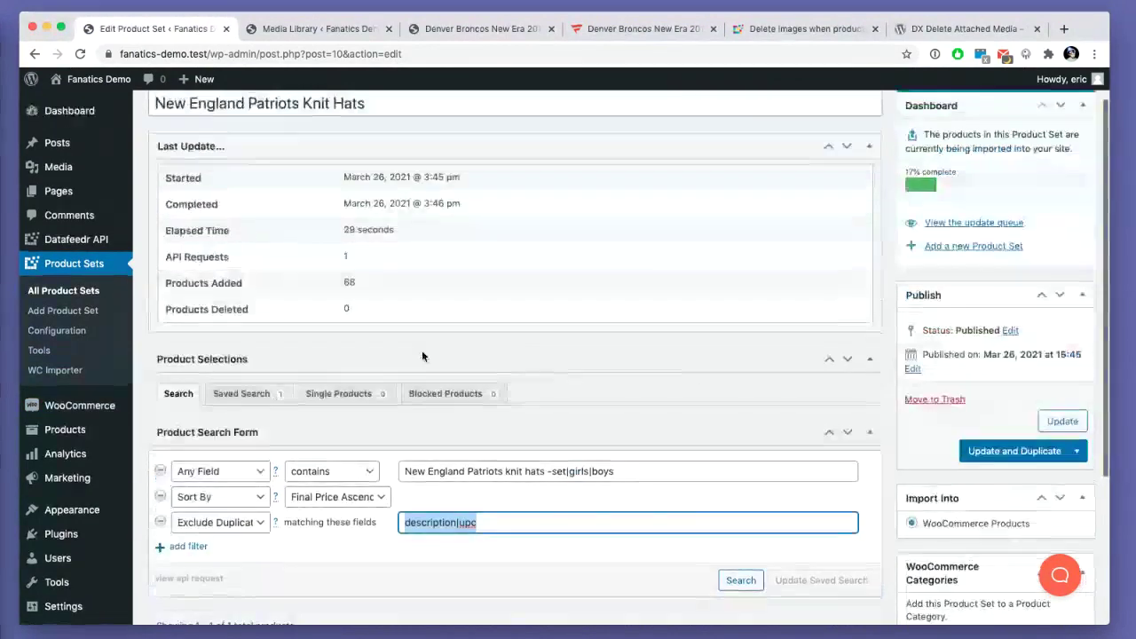
{"action": "left_click", "coordinate": [62, 291]}
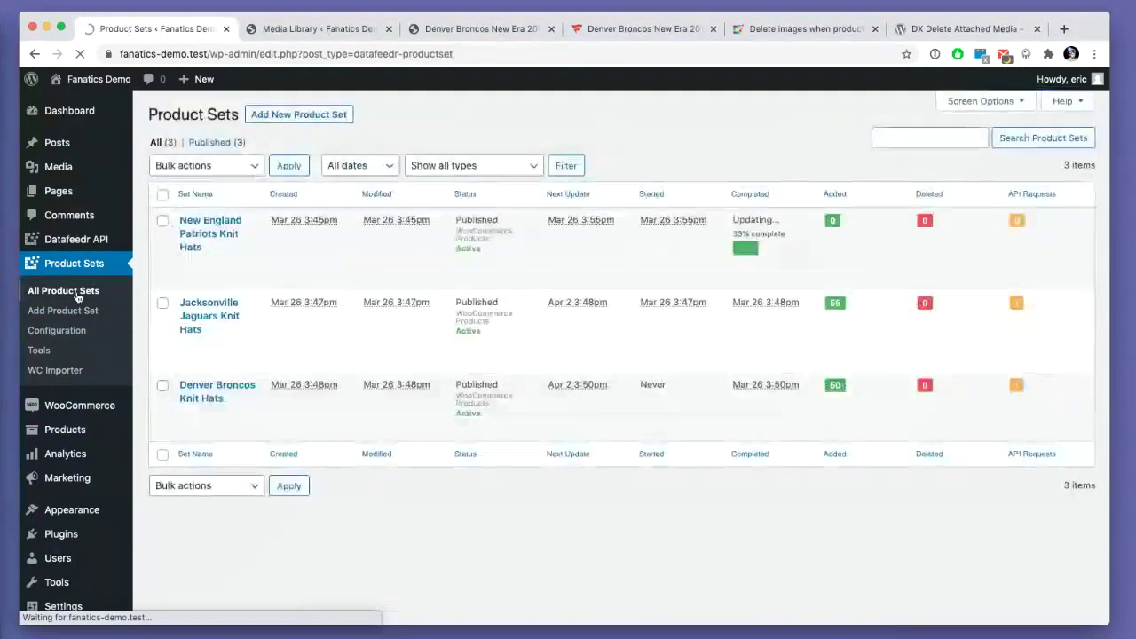
- Open Jacksonville Jaguars Knit Hats and add an Exclude Duplicates filter matching description|upc
{"action": "left_click", "coordinate": [200, 310]}
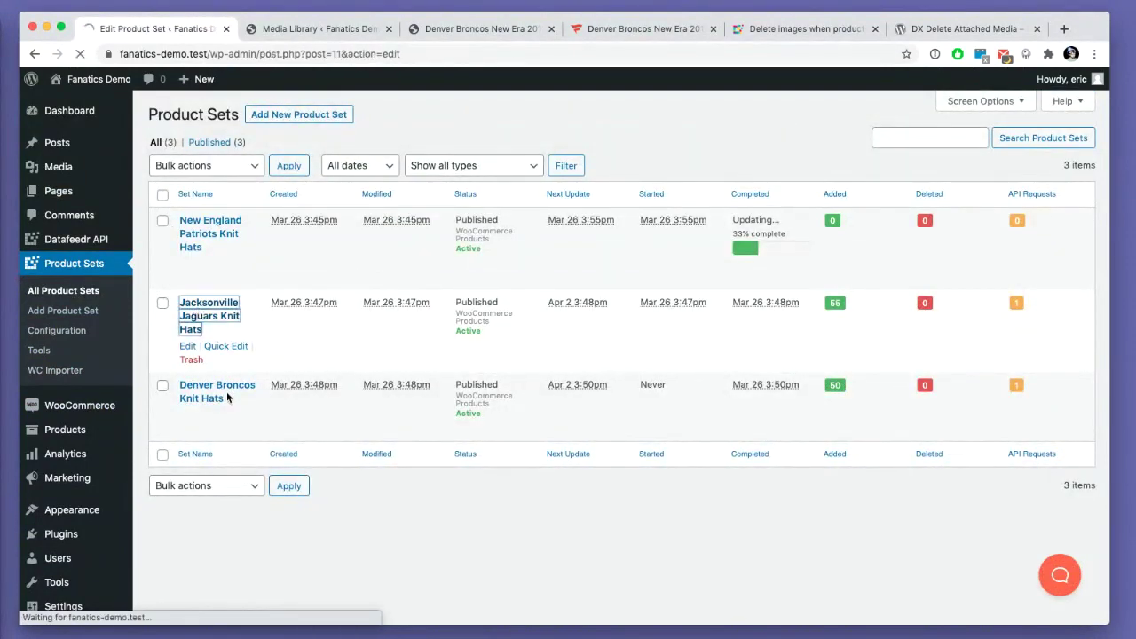
{"action": "scroll", "coordinate": [213, 417], "scroll_direction": "down", "scroll_amount": 4}
{"action": "left_click", "coordinate": [185, 265]}
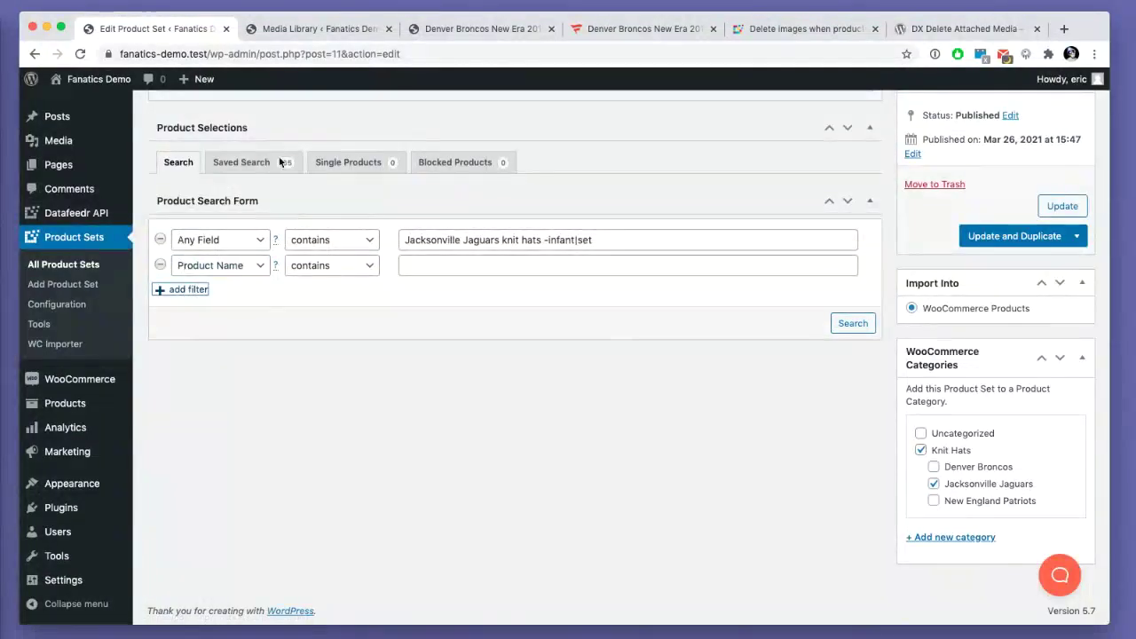
{"action": "left_click", "coordinate": [243, 265]}
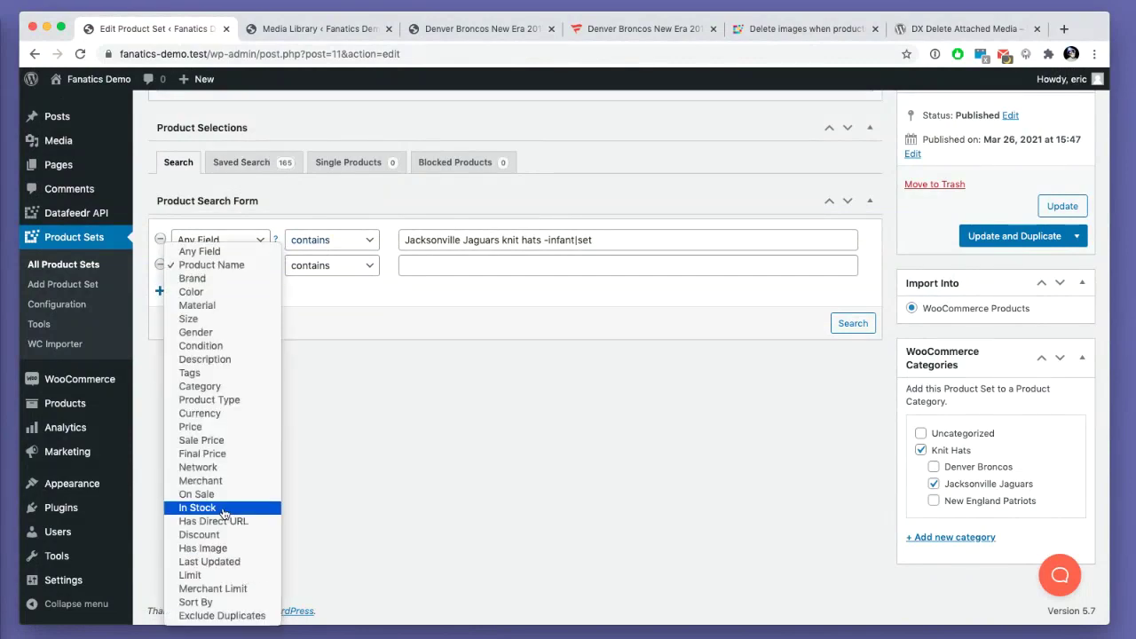
{"action": "left_click", "coordinate": [221, 615]}
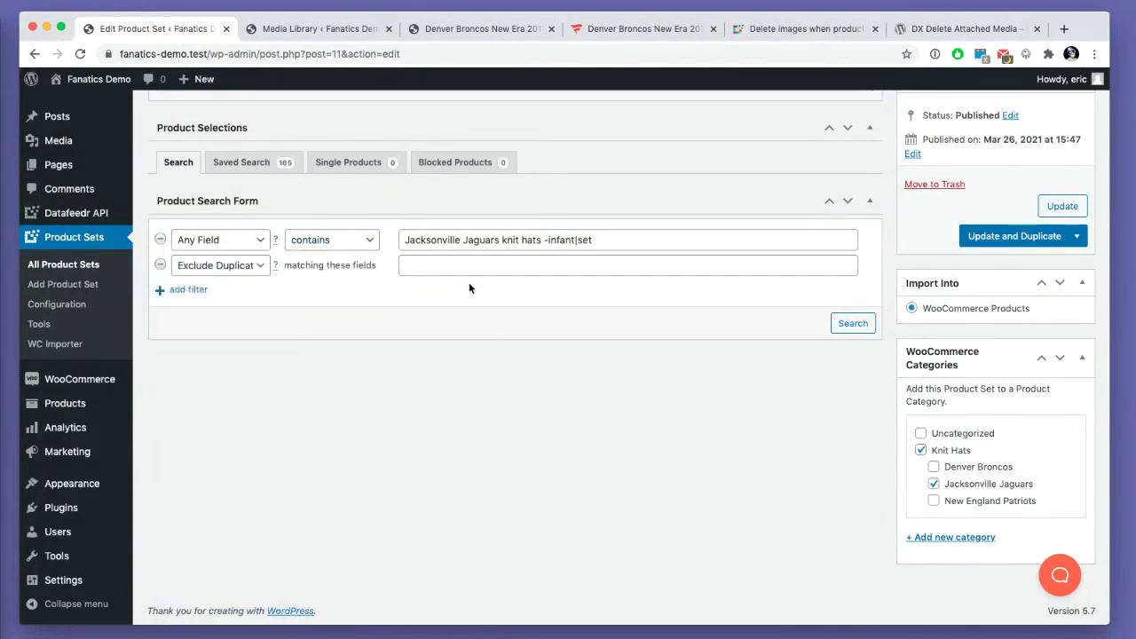
{"action": "left_click", "coordinate": [468, 266]}
{"action": "type", "text": "description|upc"}
- Add a Final Price Ascending sort, rerun the search, and update the Jaguars saved search
{"action": "left_click", "coordinate": [186, 289]}
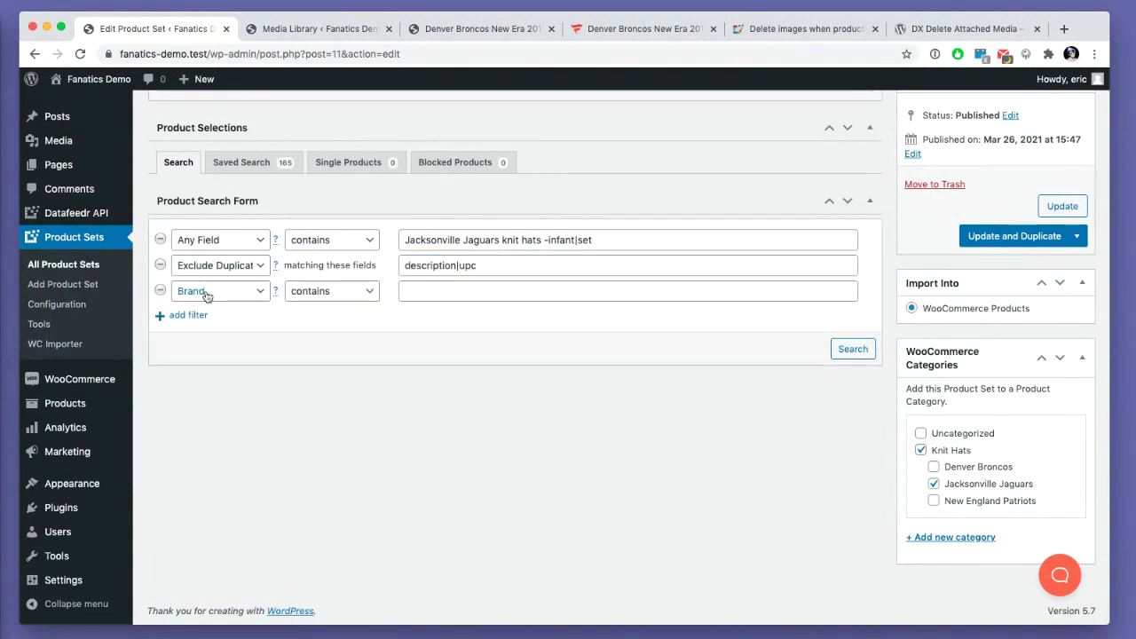
{"action": "left_click", "coordinate": [206, 293]}
{"action": "left_click", "coordinate": [211, 614]}
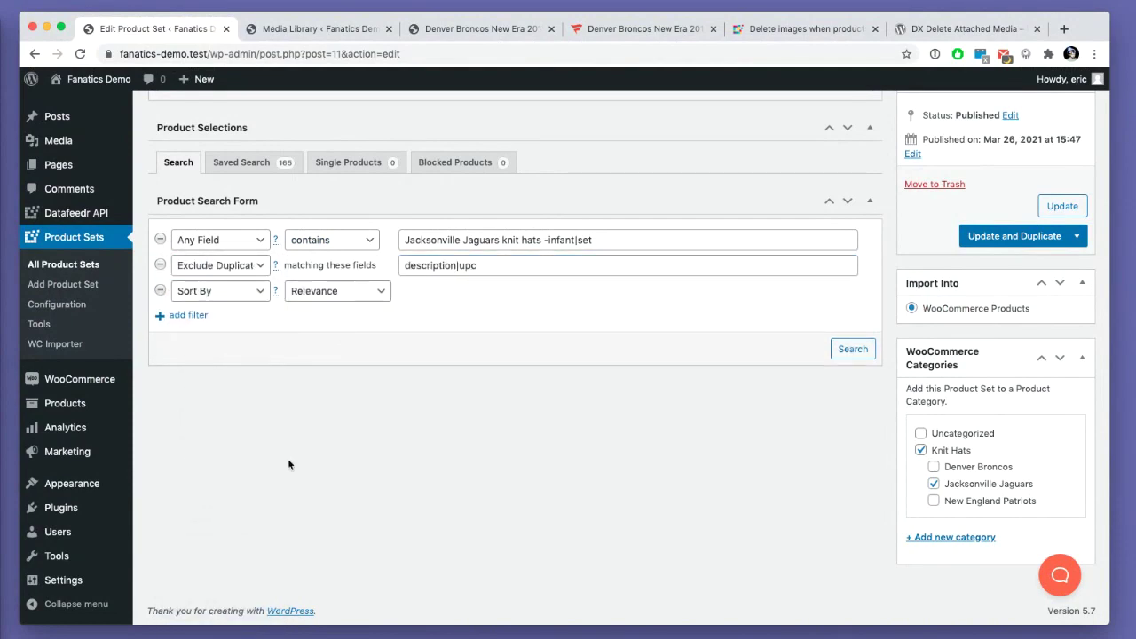
{"action": "left_click", "coordinate": [350, 296]}
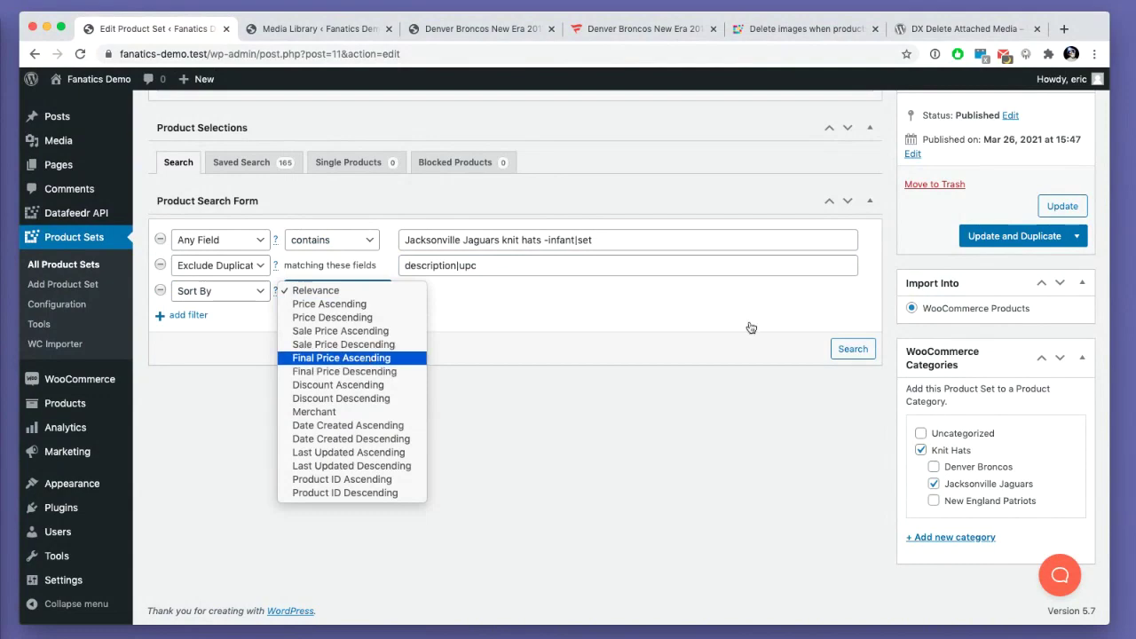
{"action": "left_click", "coordinate": [364, 358]}
{"action": "left_click", "coordinate": [839, 352]}
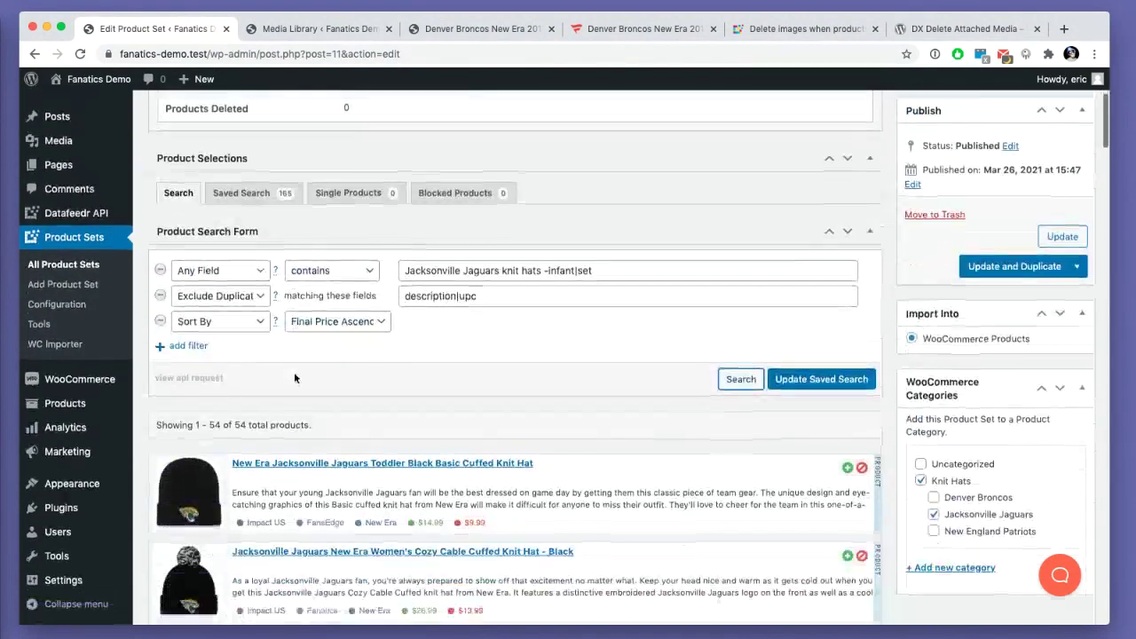
{"action": "left_click", "coordinate": [815, 355]}
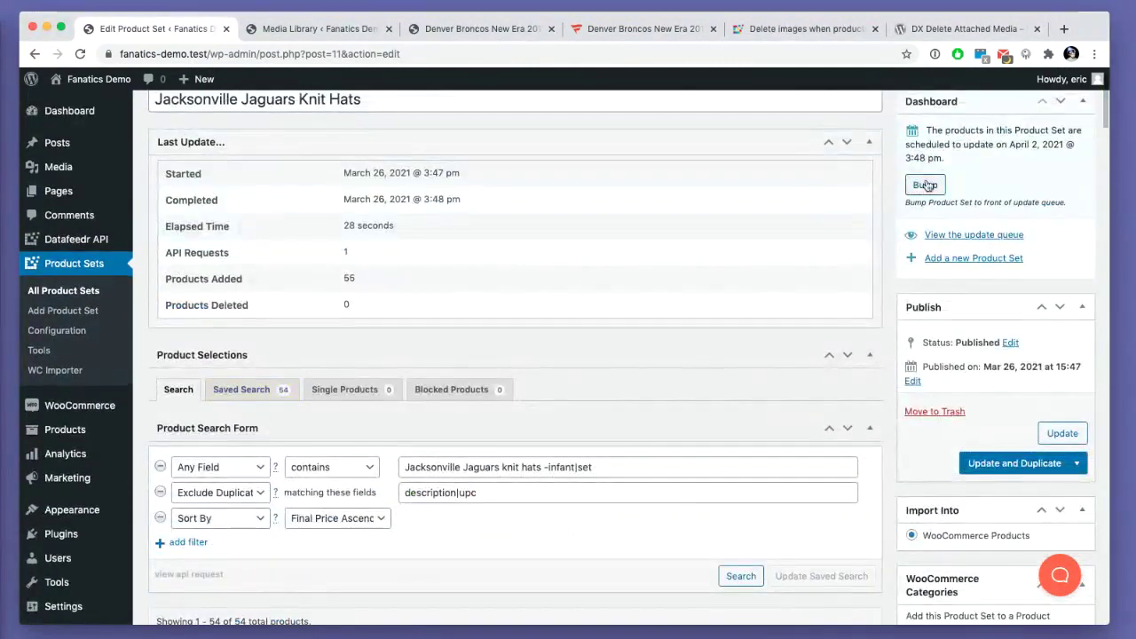
{"action": "left_click", "coordinate": [939, 177]}
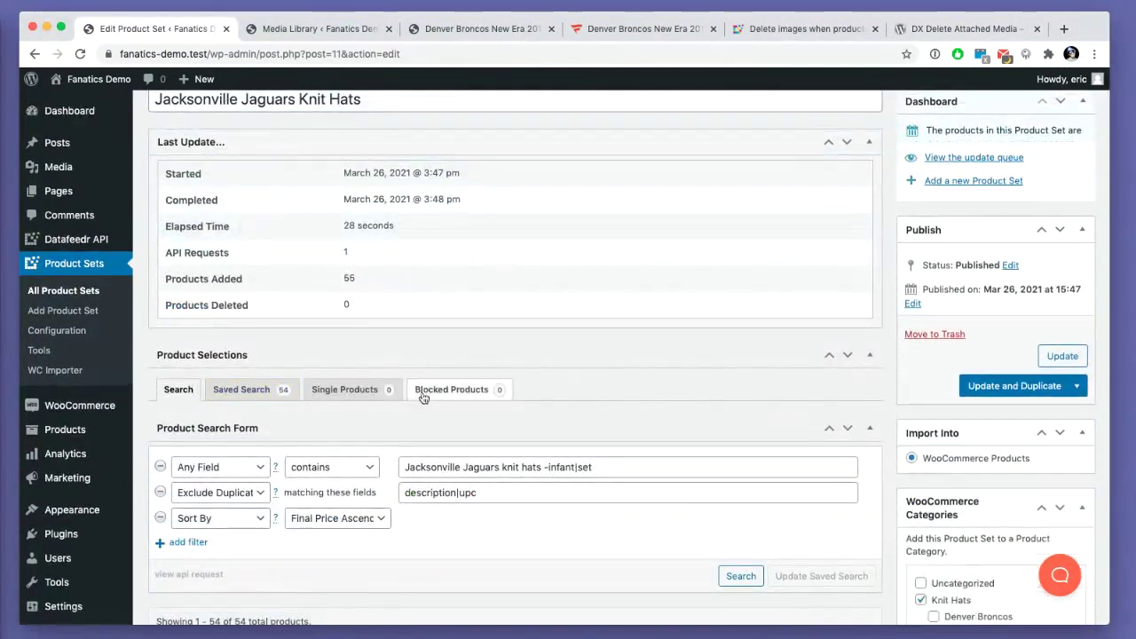
{"action": "left_click", "coordinate": [82, 290]}
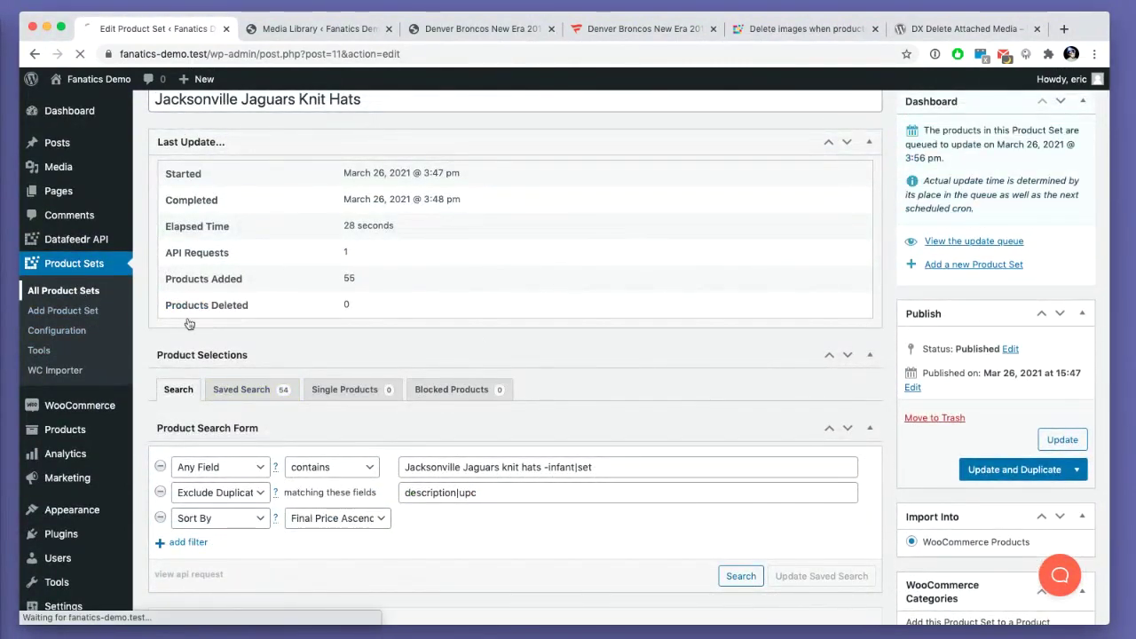
- Open Denver Broncos Knit Hats and add a Sort By Final Price Ascending filter
{"action": "left_click", "coordinate": [201, 392]}
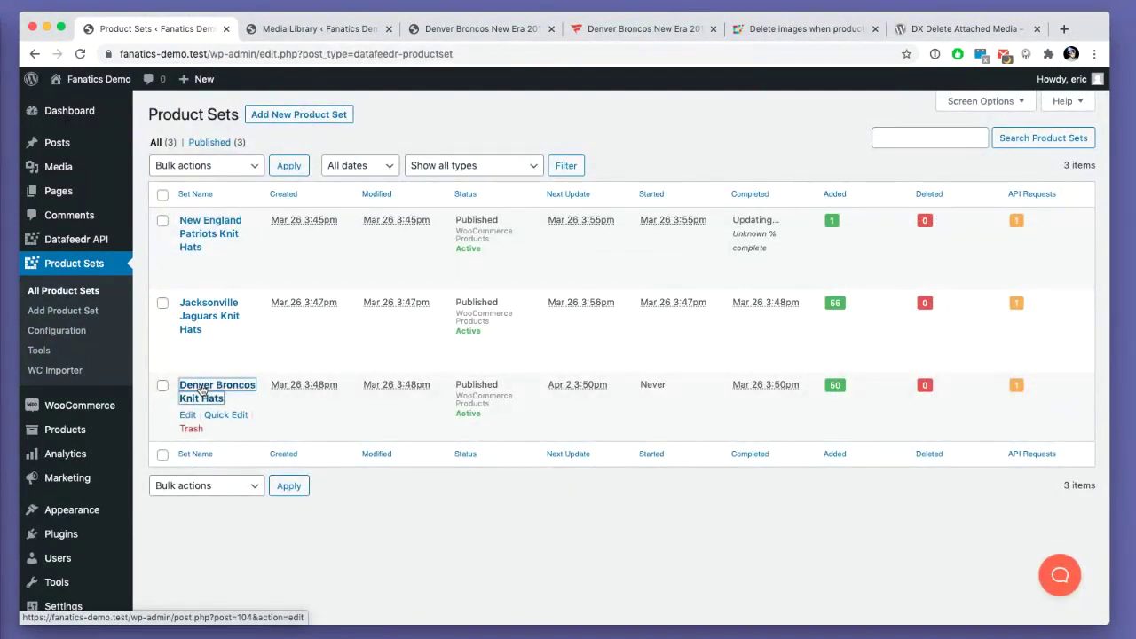
{"action": "scroll", "coordinate": [216, 372], "scroll_direction": "down", "scroll_amount": 5}
{"action": "left_click", "coordinate": [200, 380]}
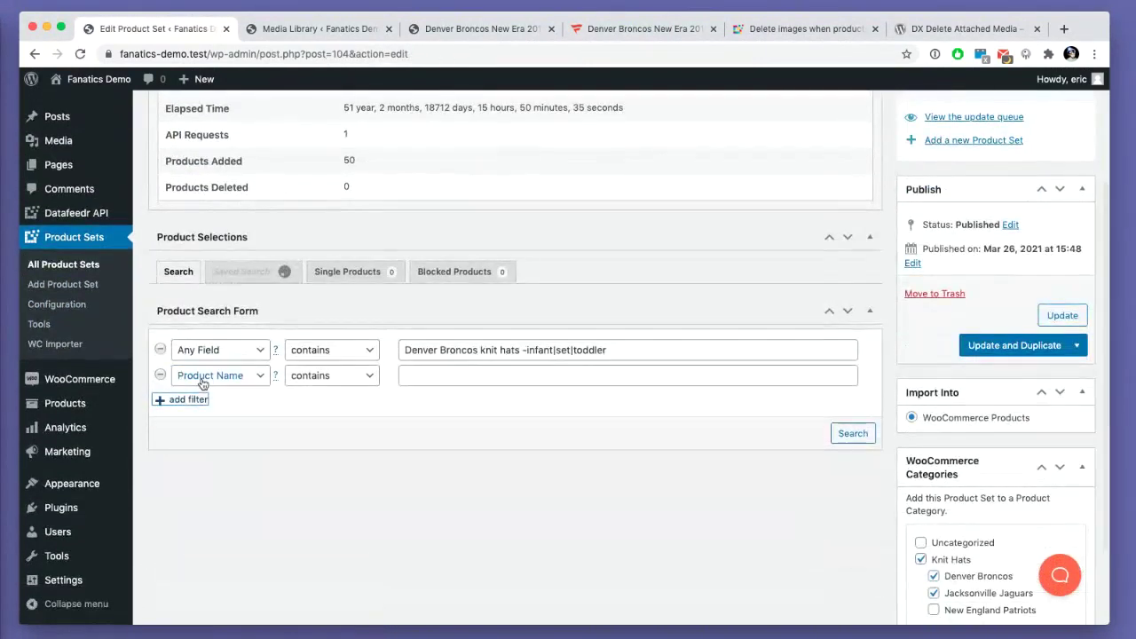
{"action": "left_click", "coordinate": [222, 375]}
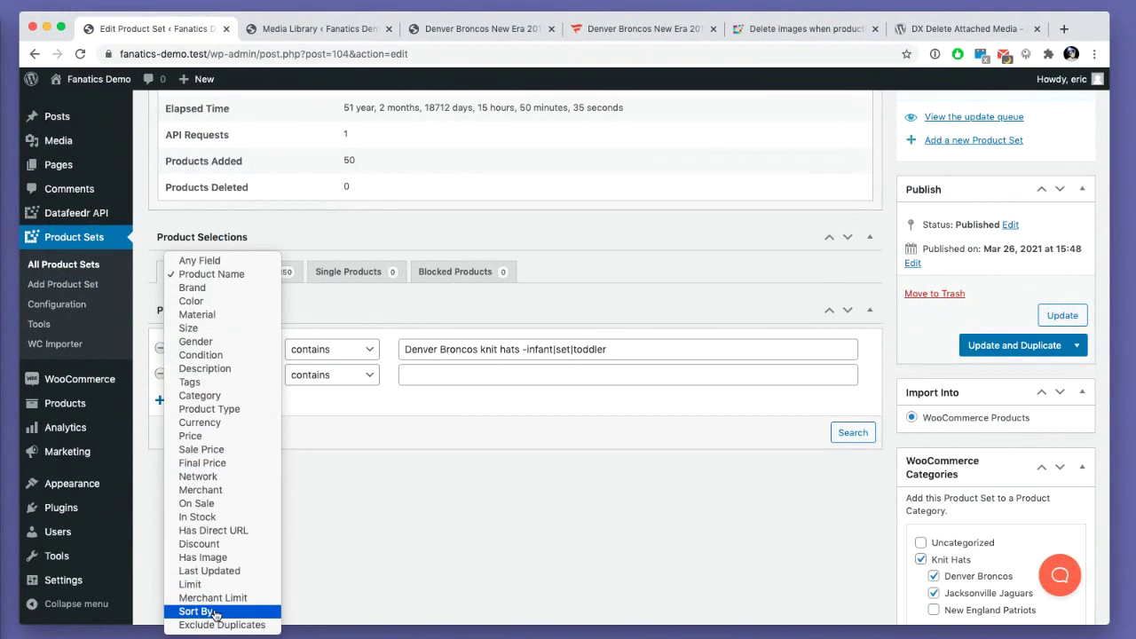
{"action": "left_click", "coordinate": [214, 611]}
{"action": "left_click", "coordinate": [369, 378]}
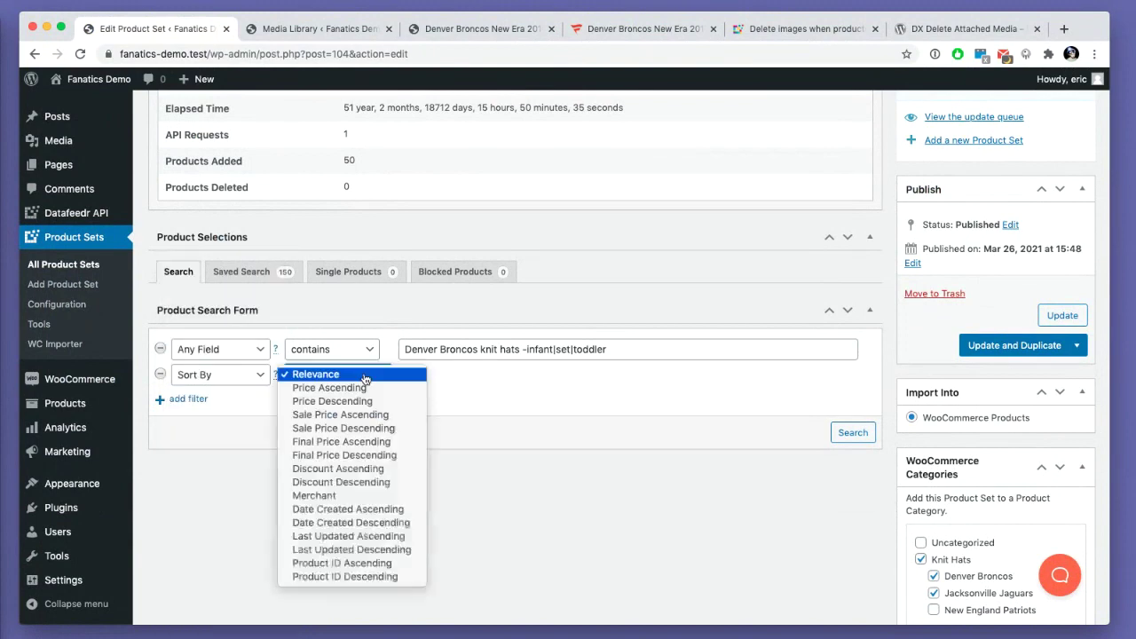
{"action": "left_click", "coordinate": [377, 441]}
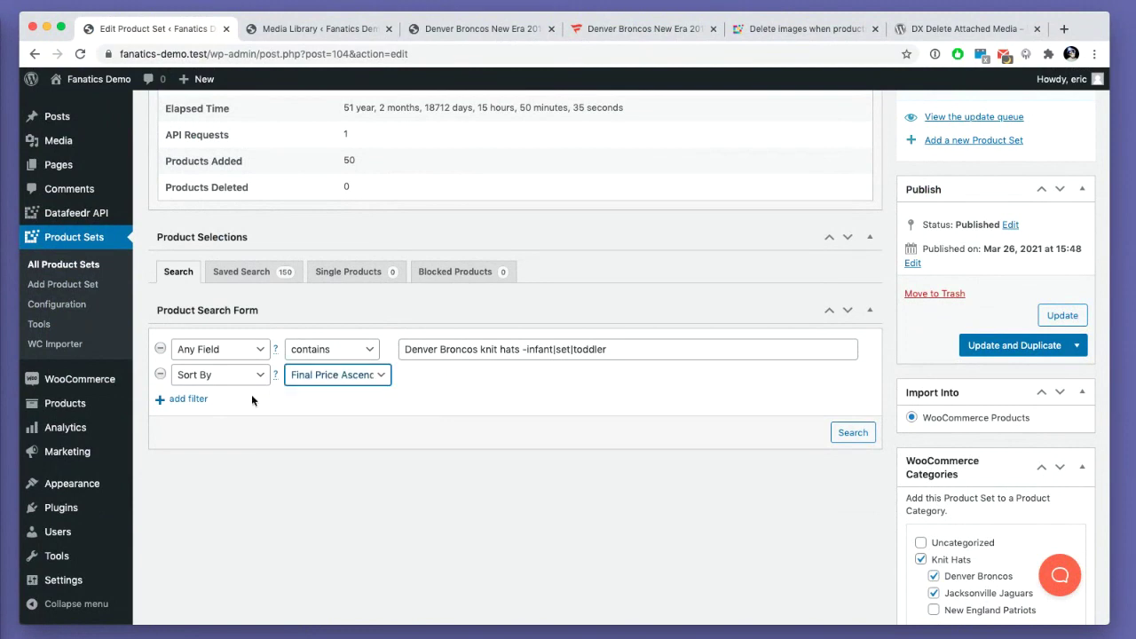
- Add an Exclude Duplicates filter on description|upc, search, and save the 49-product Broncos search
{"action": "left_click", "coordinate": [188, 401]}
{"action": "left_click", "coordinate": [230, 400]}
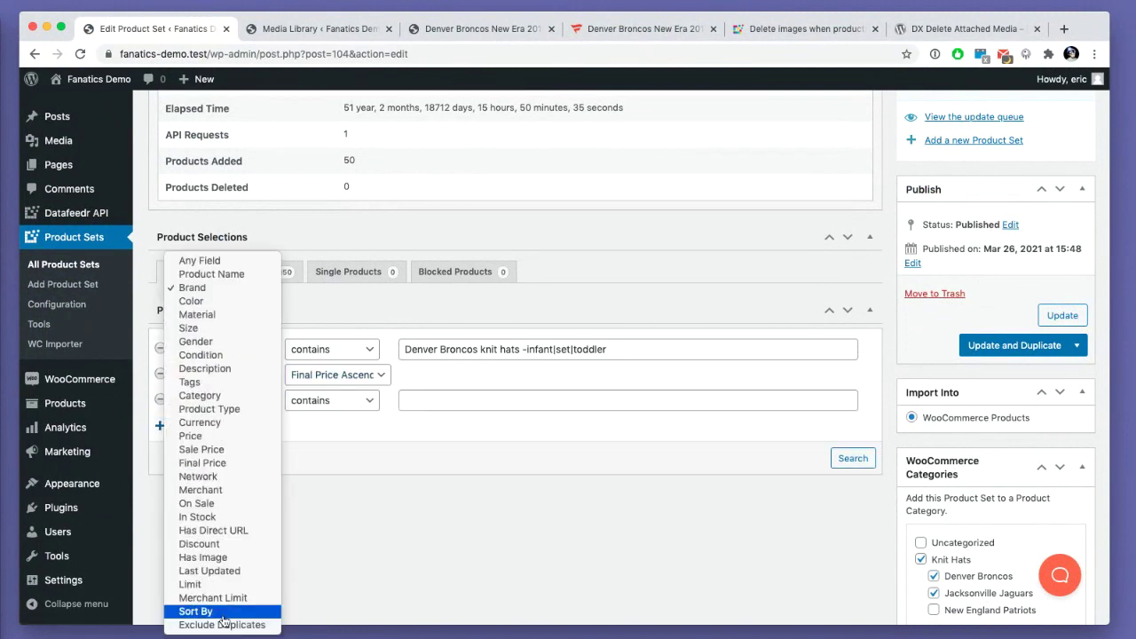
{"action": "left_click", "coordinate": [220, 625]}
{"action": "left_click", "coordinate": [424, 400]}
{"action": "type", "text": "description|upc"}
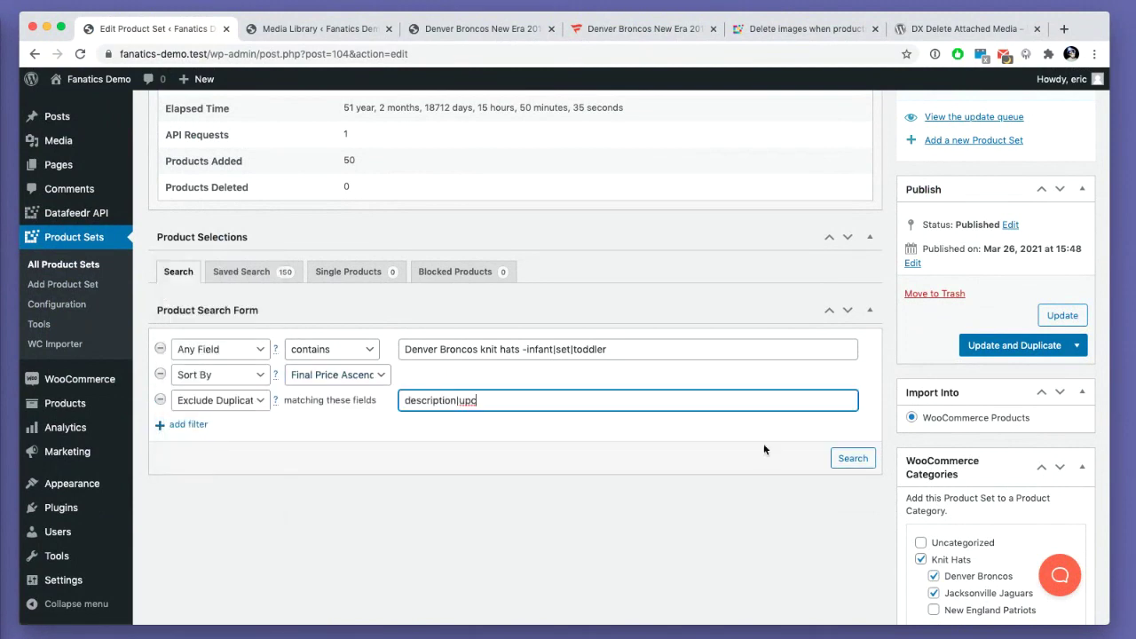
{"action": "left_click", "coordinate": [852, 459]}
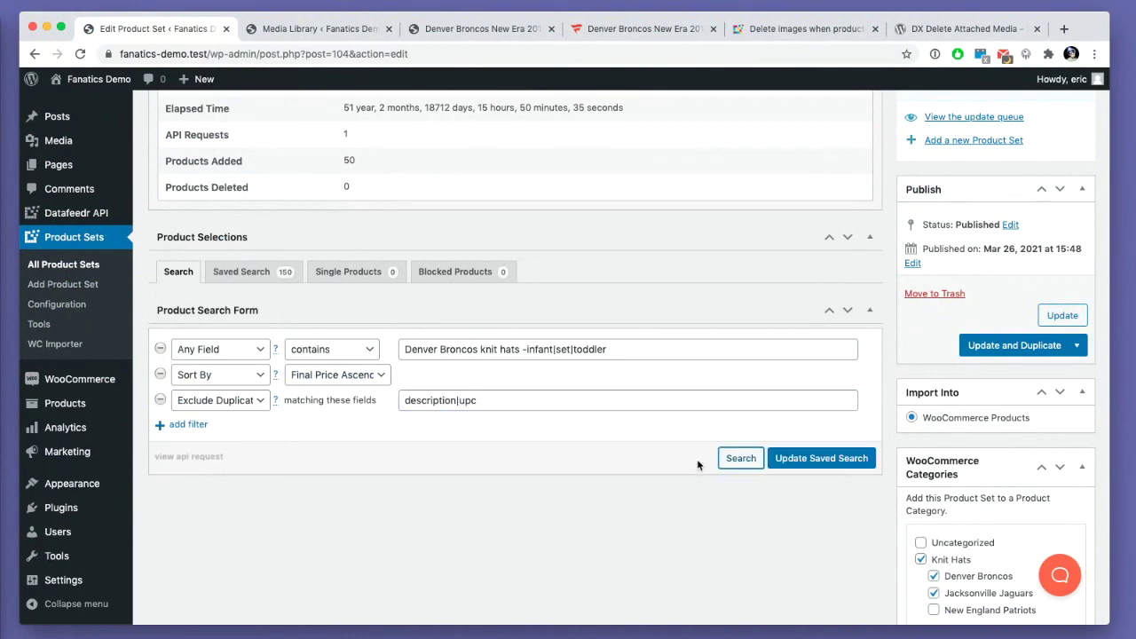
{"action": "left_click", "coordinate": [809, 459]}
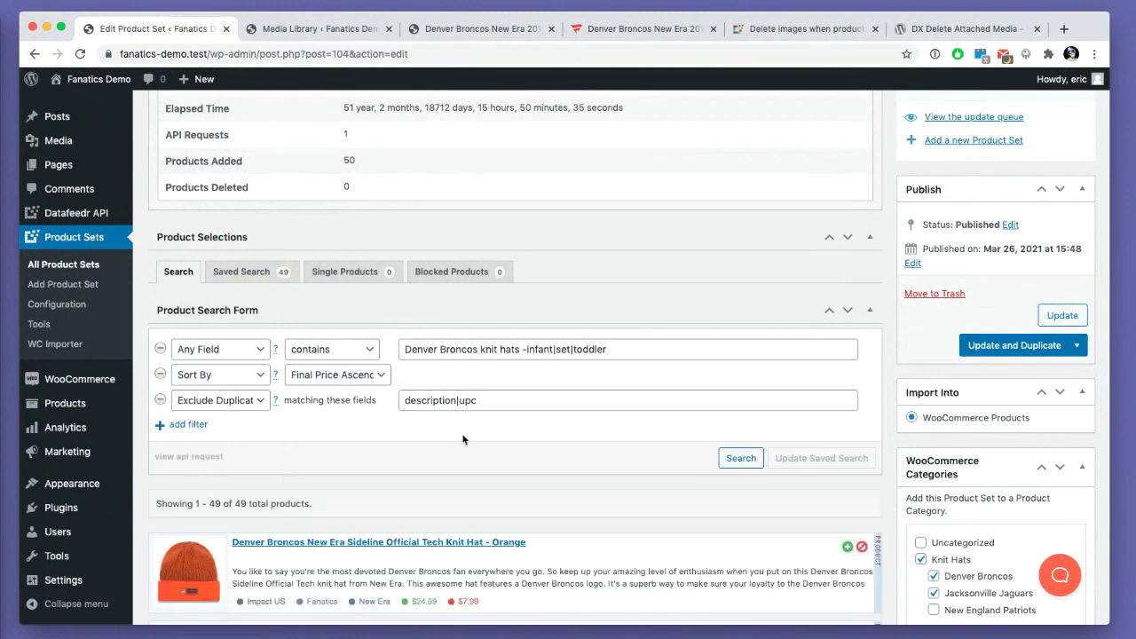
{"action": "scroll", "coordinate": [465, 438], "scroll_direction": "down", "scroll_amount": 10}
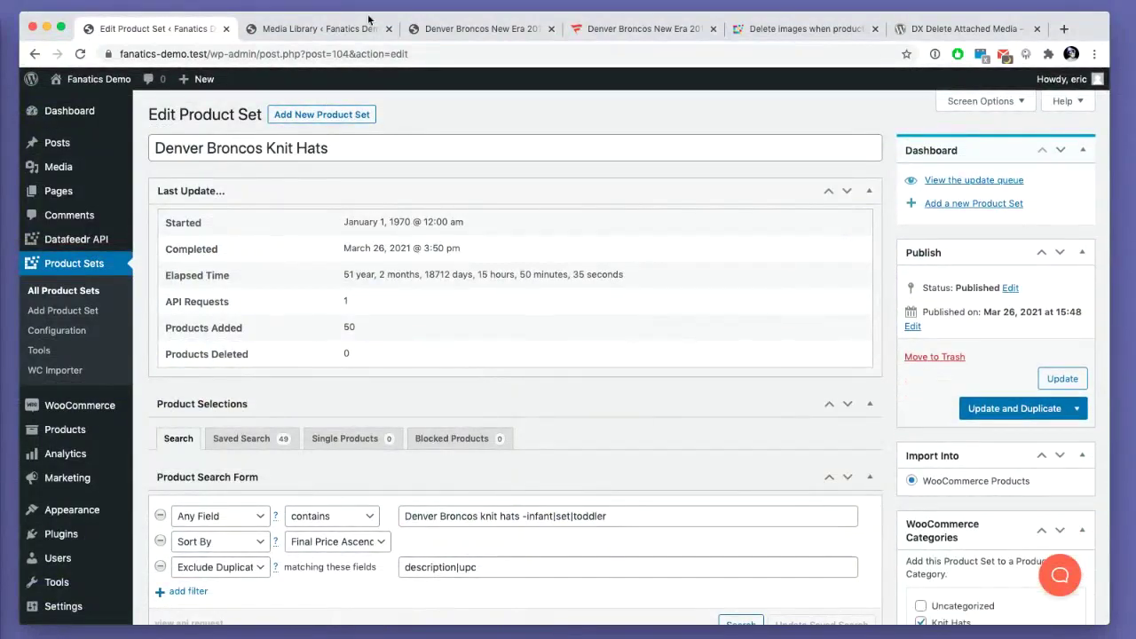
- From the Pages list, bulk-move Cart, Checkout, My account and Sample Page to the trash
{"action": "left_click", "coordinate": [476, 33]}
{"action": "left_click", "coordinate": [294, 28]}
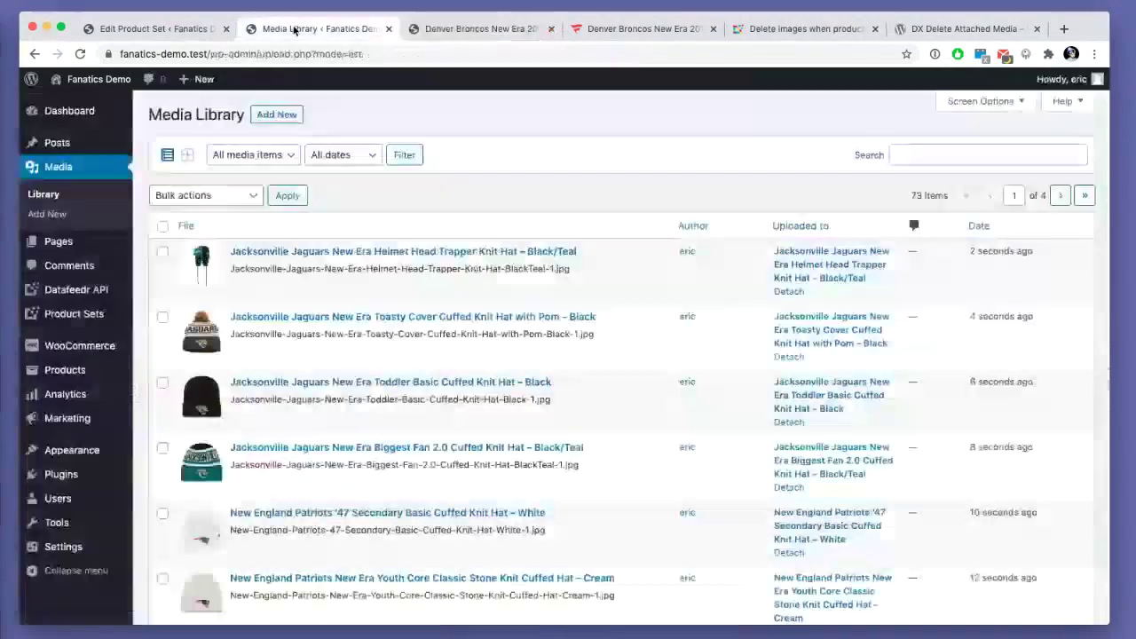
{"action": "left_click", "coordinate": [56, 241]}
{"action": "left_click", "coordinate": [162, 221]}
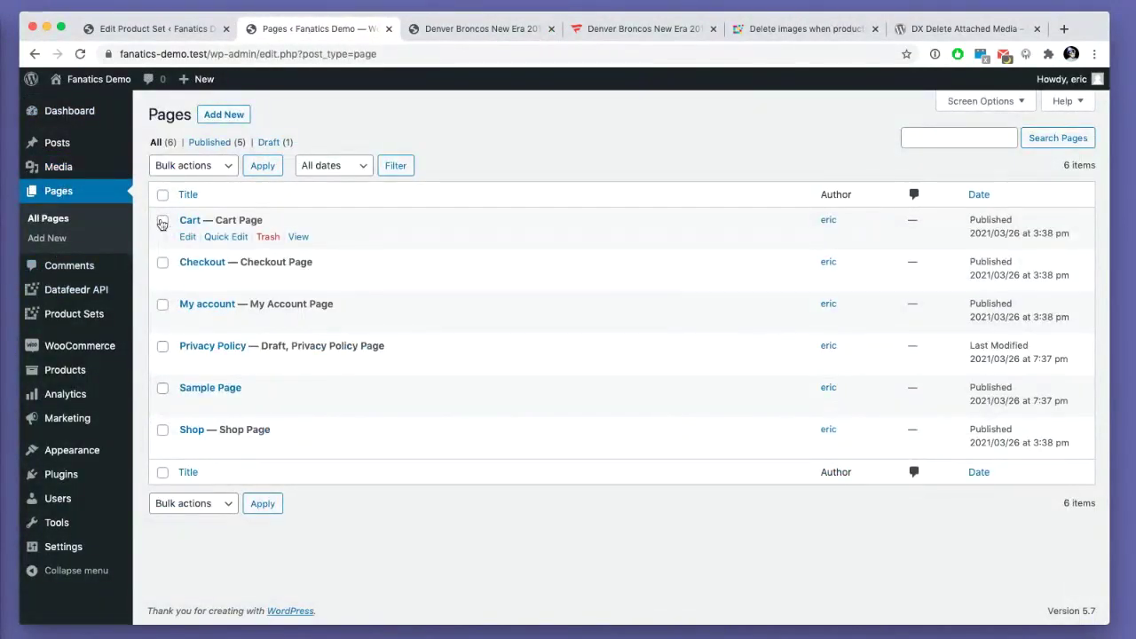
{"action": "left_click", "coordinate": [162, 263]}
{"action": "left_click", "coordinate": [162, 305]}
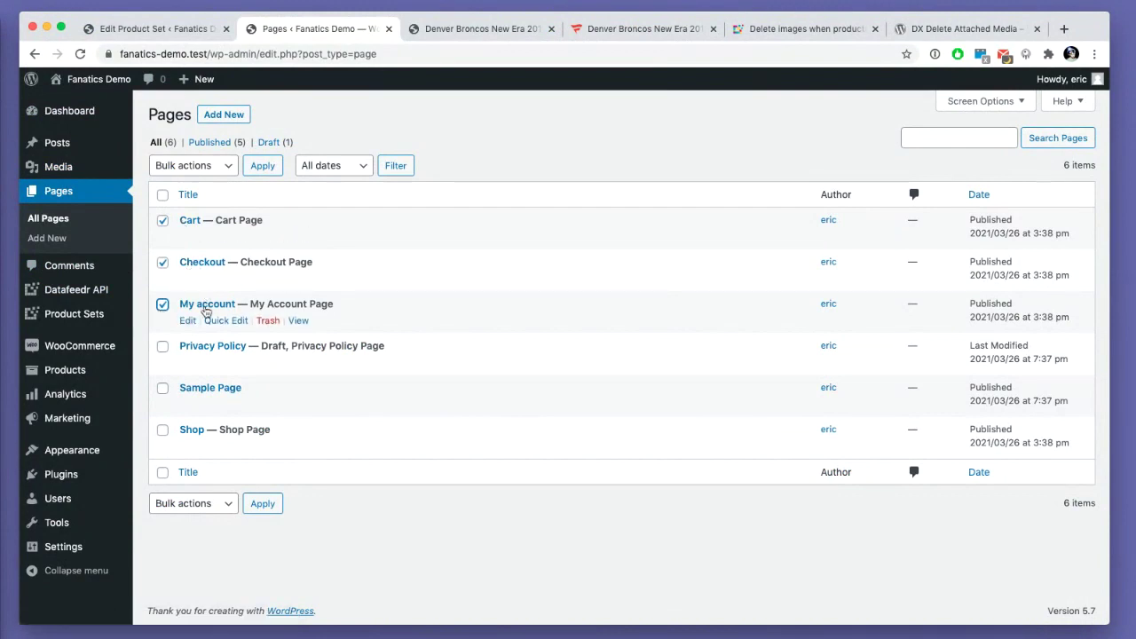
{"action": "left_click", "coordinate": [163, 390]}
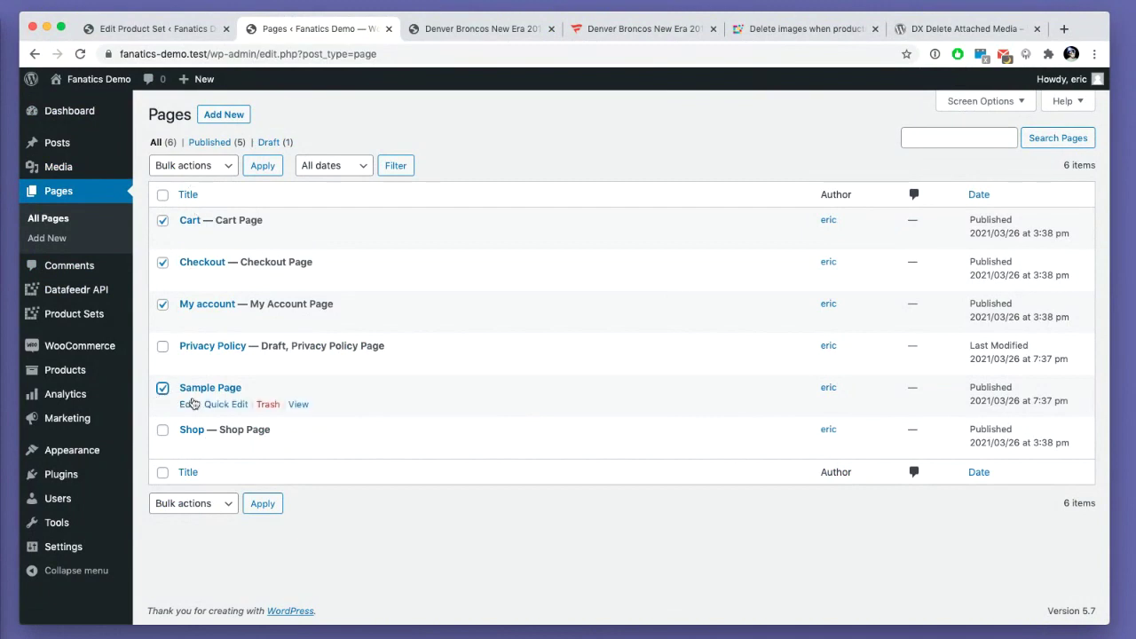
{"action": "left_click", "coordinate": [190, 165]}
{"action": "left_click", "coordinate": [199, 190]}
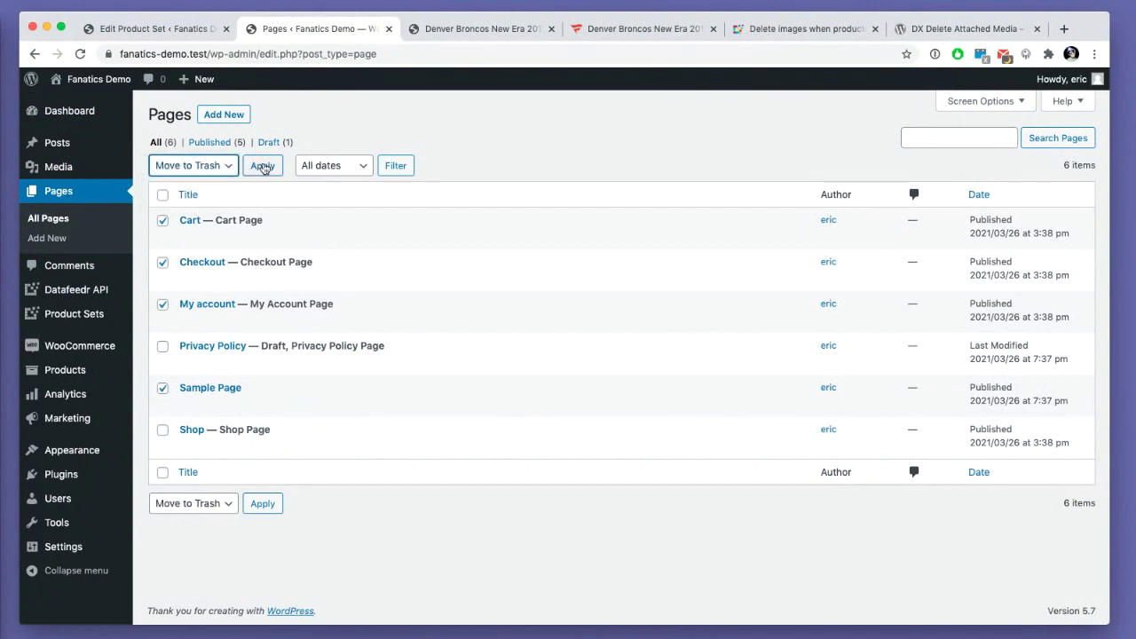
{"action": "left_click", "coordinate": [262, 166]}
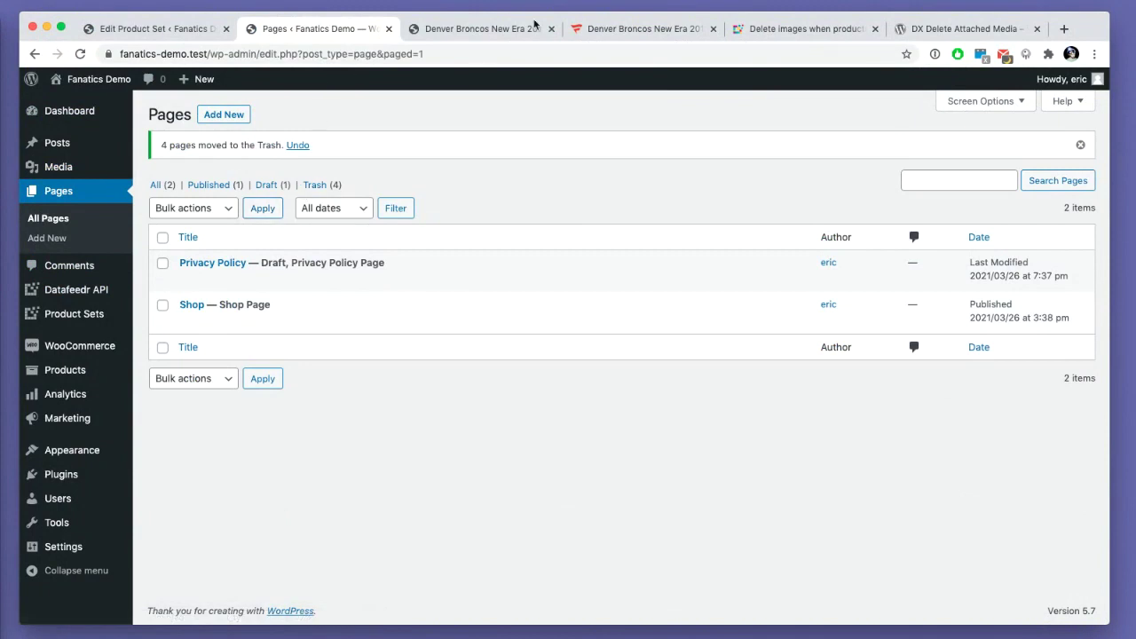
{"action": "left_click", "coordinate": [487, 31]}
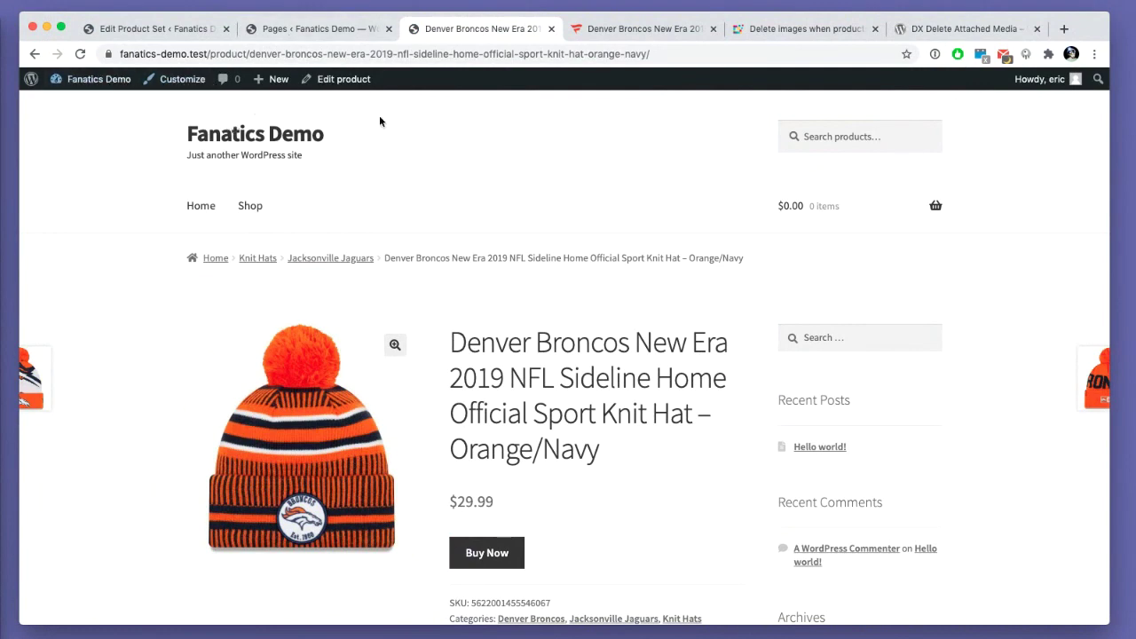
- Publish the Additional CSS '#site-header-cart { display: none; }' and bring up the sidebar widgets
{"action": "mouse_move", "coordinate": [795, 238]}
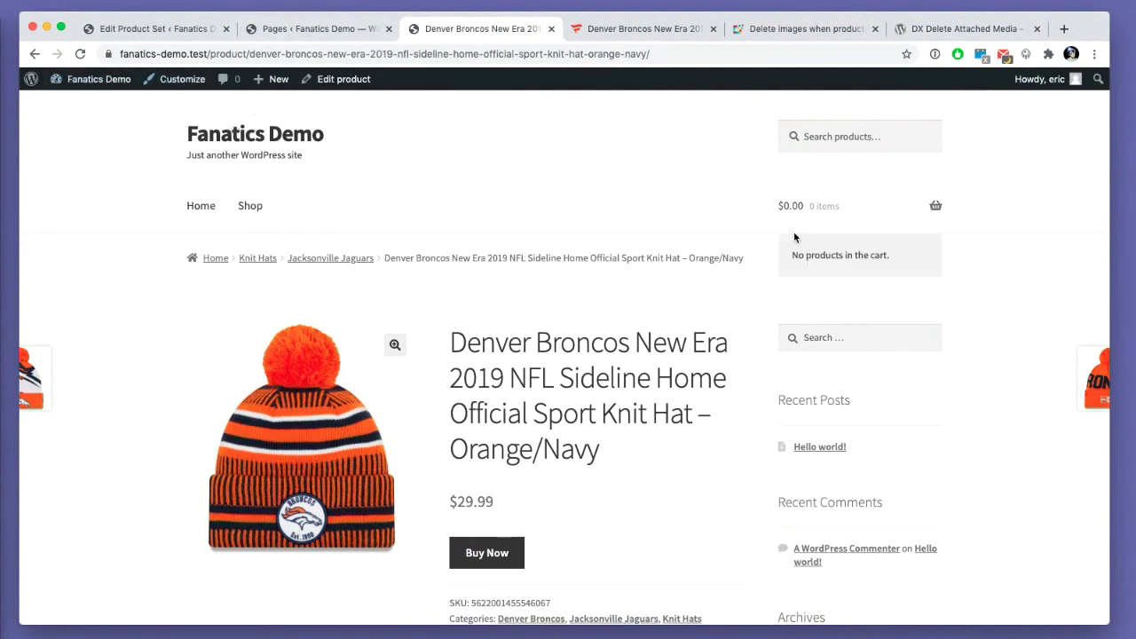
{"action": "left_click", "coordinate": [177, 79]}
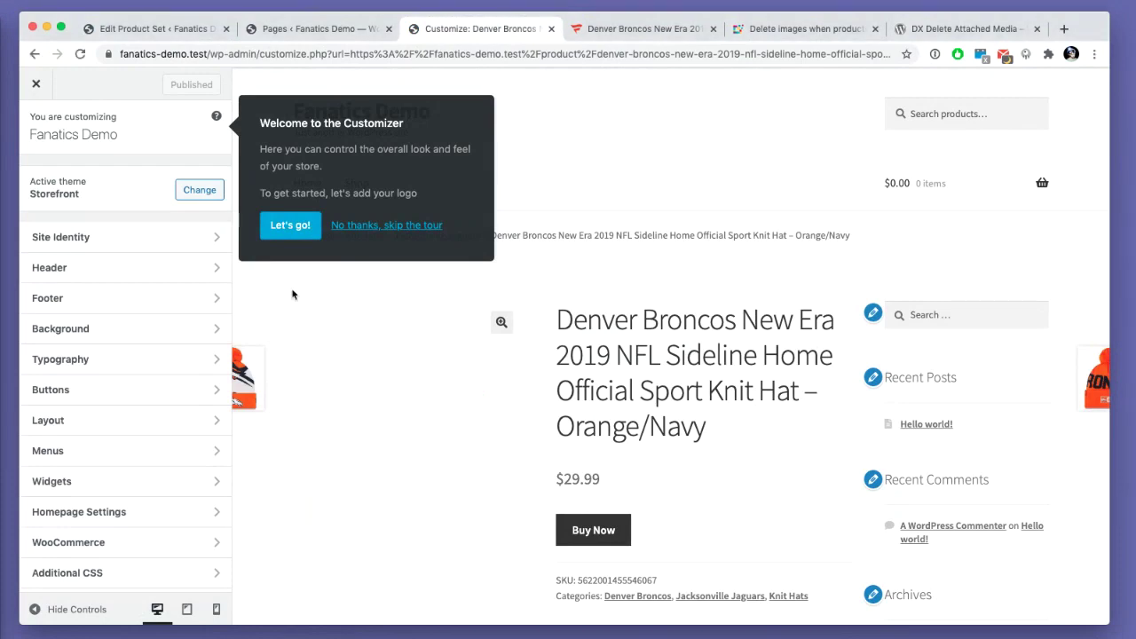
{"action": "left_click", "coordinate": [398, 235]}
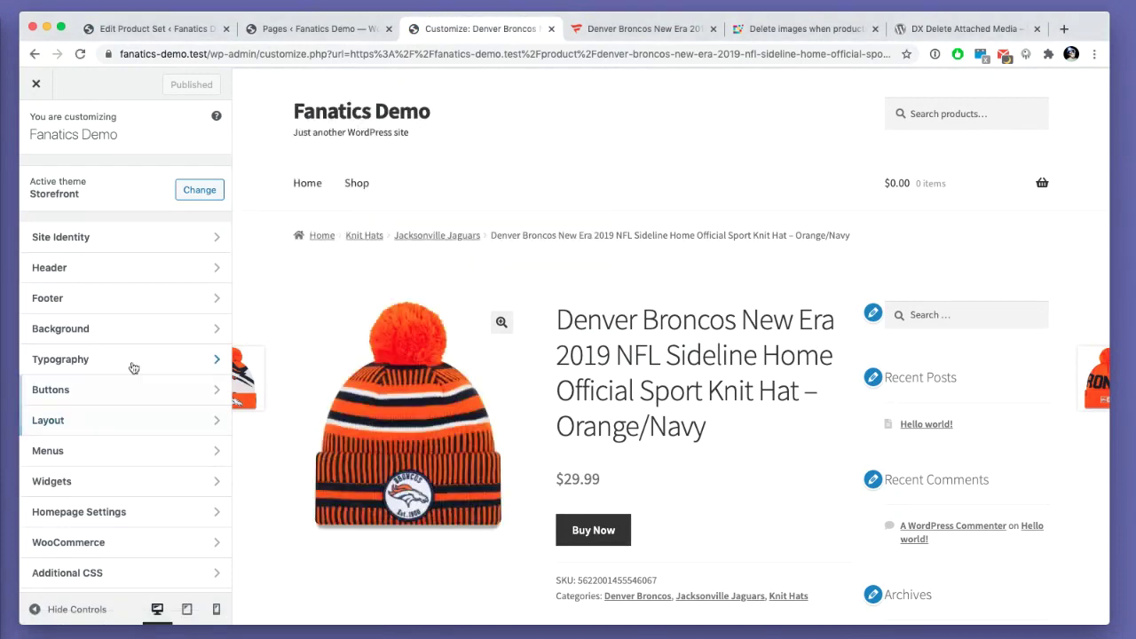
{"action": "scroll", "coordinate": [119, 528], "scroll_direction": "down", "scroll_amount": 1}
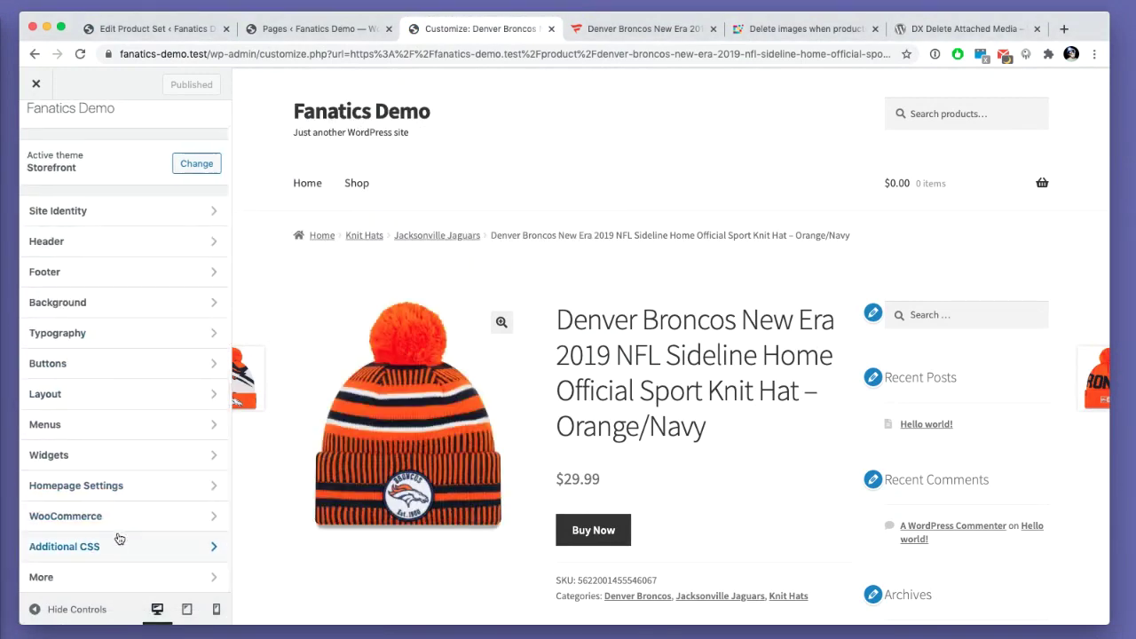
{"action": "left_click", "coordinate": [116, 542]}
{"action": "type", "text": "#site-header-cart { display: none; }"}
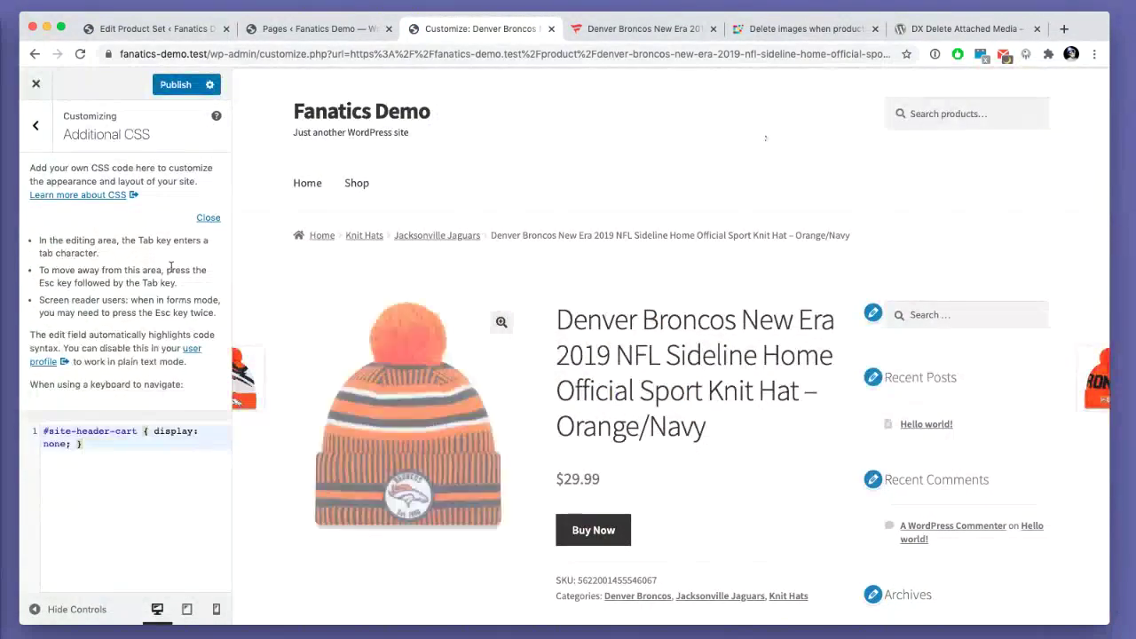
{"action": "left_click", "coordinate": [172, 86]}
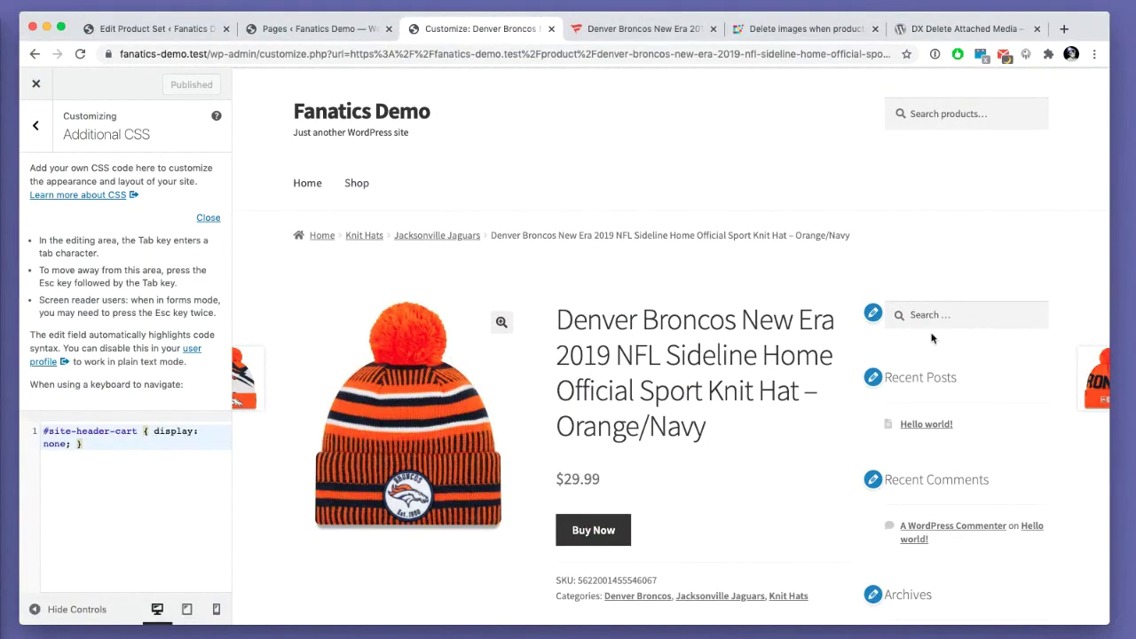
{"action": "left_click", "coordinate": [873, 314]}
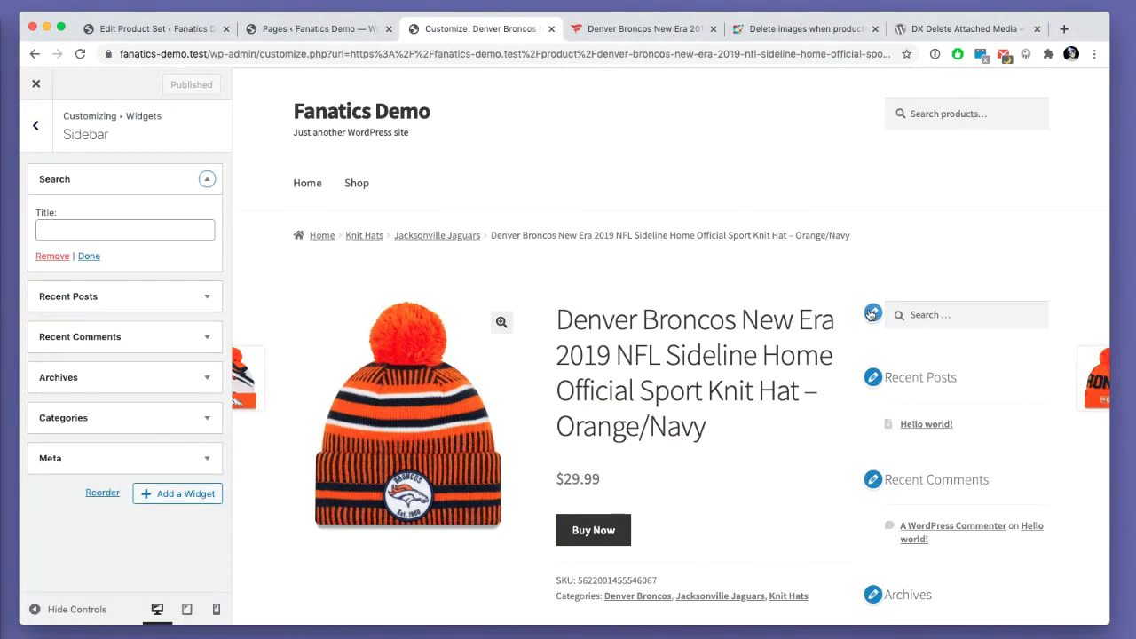
- Remove the Search, Recent Posts, Recent Comments, Archives, Categories and Meta widgets from the sidebar
{"action": "left_click", "coordinate": [52, 255]}
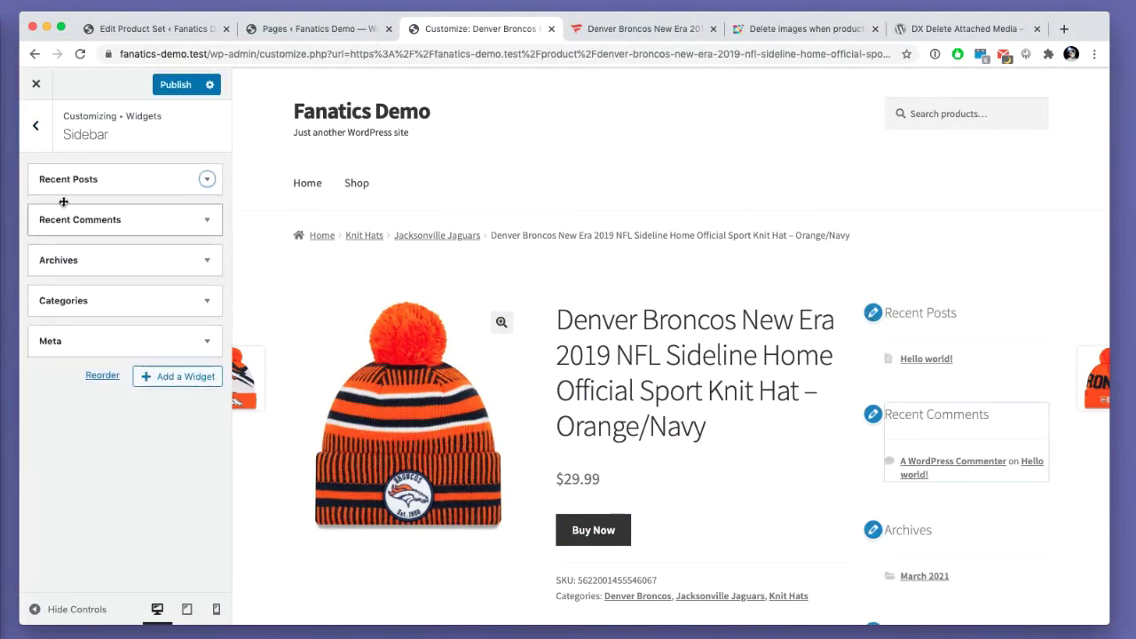
{"action": "left_click", "coordinate": [64, 181]}
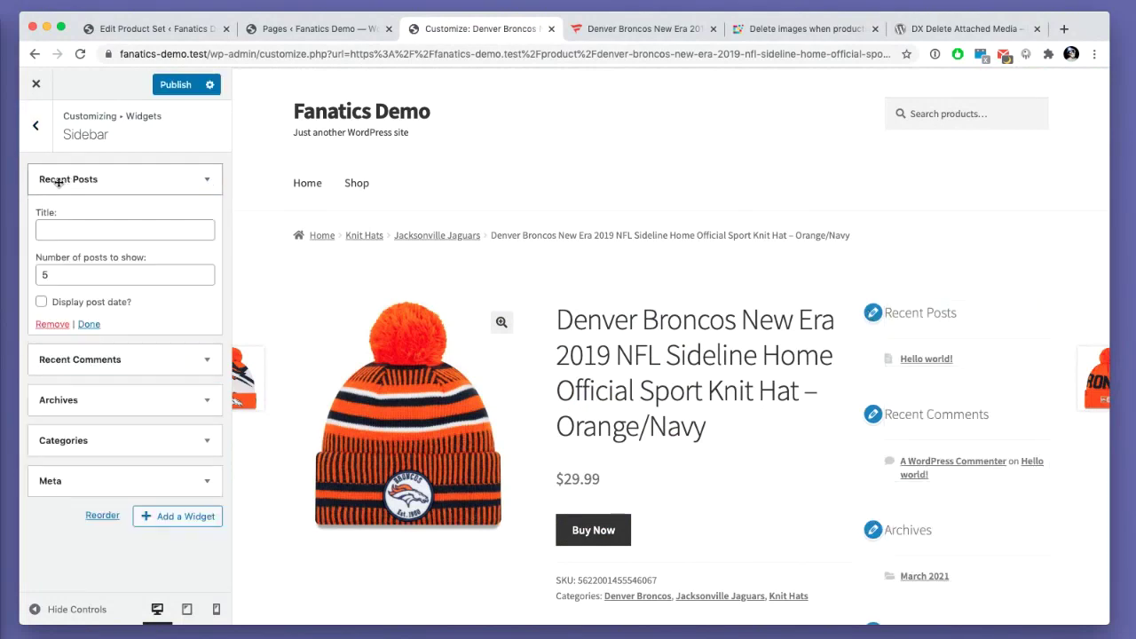
{"action": "left_click", "coordinate": [42, 326]}
{"action": "left_click", "coordinate": [50, 181]}
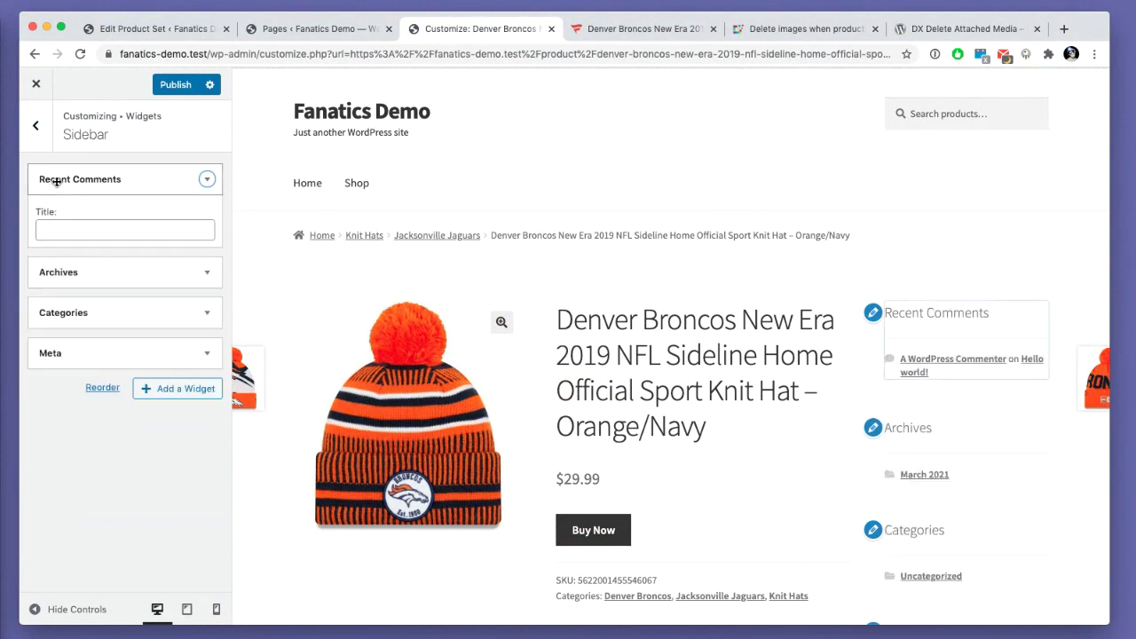
{"action": "left_click", "coordinate": [53, 300]}
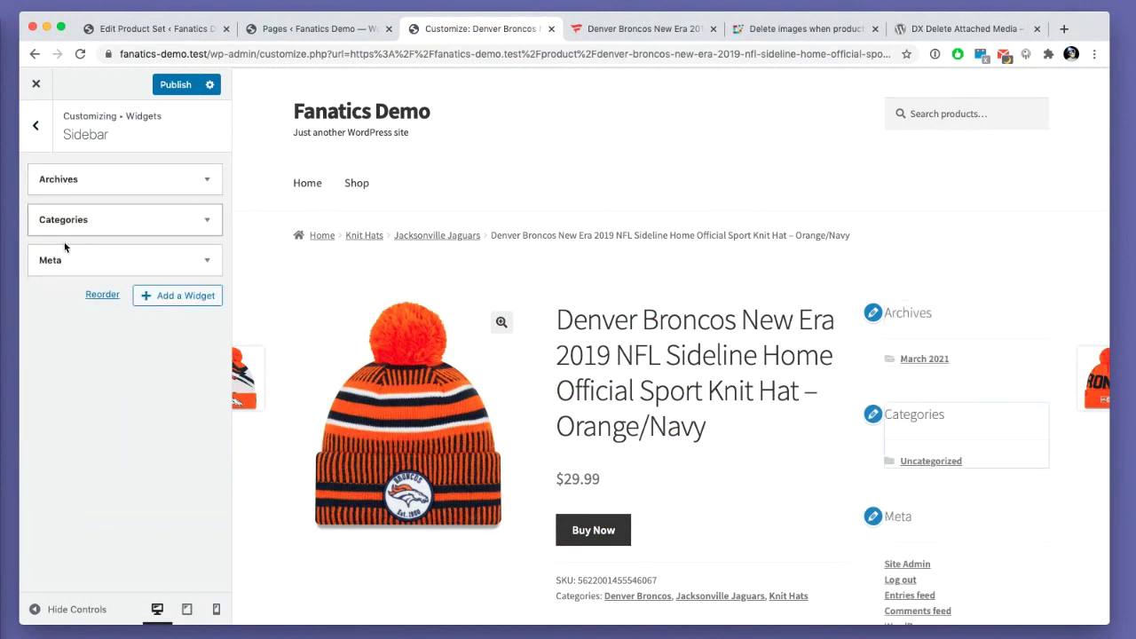
{"action": "left_click", "coordinate": [50, 188]}
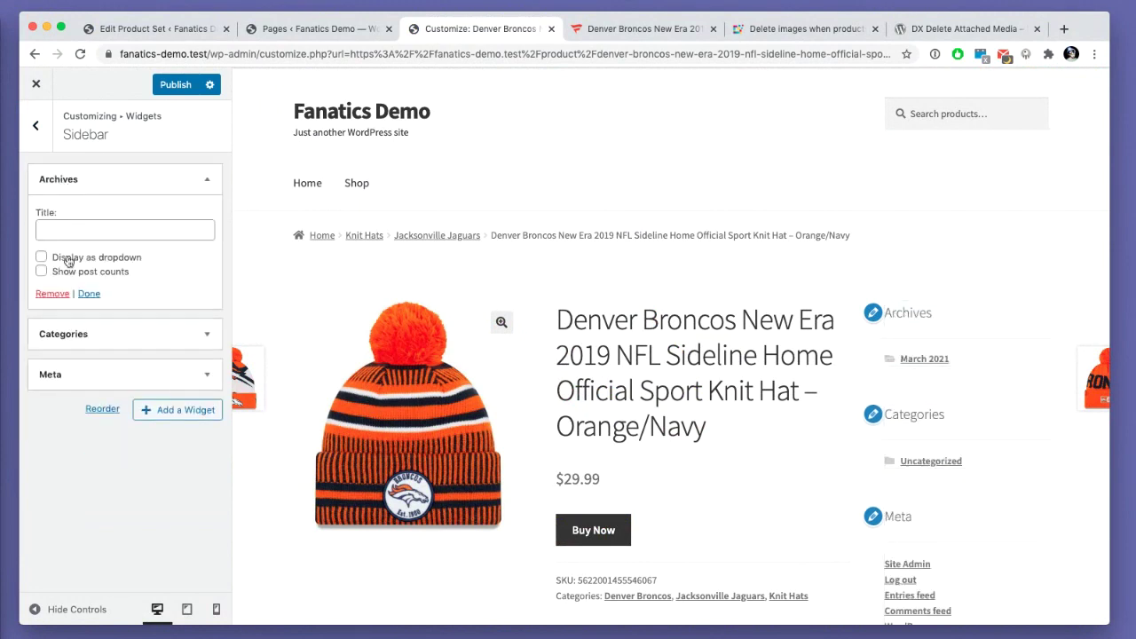
{"action": "left_click", "coordinate": [46, 297]}
{"action": "left_click", "coordinate": [44, 180]}
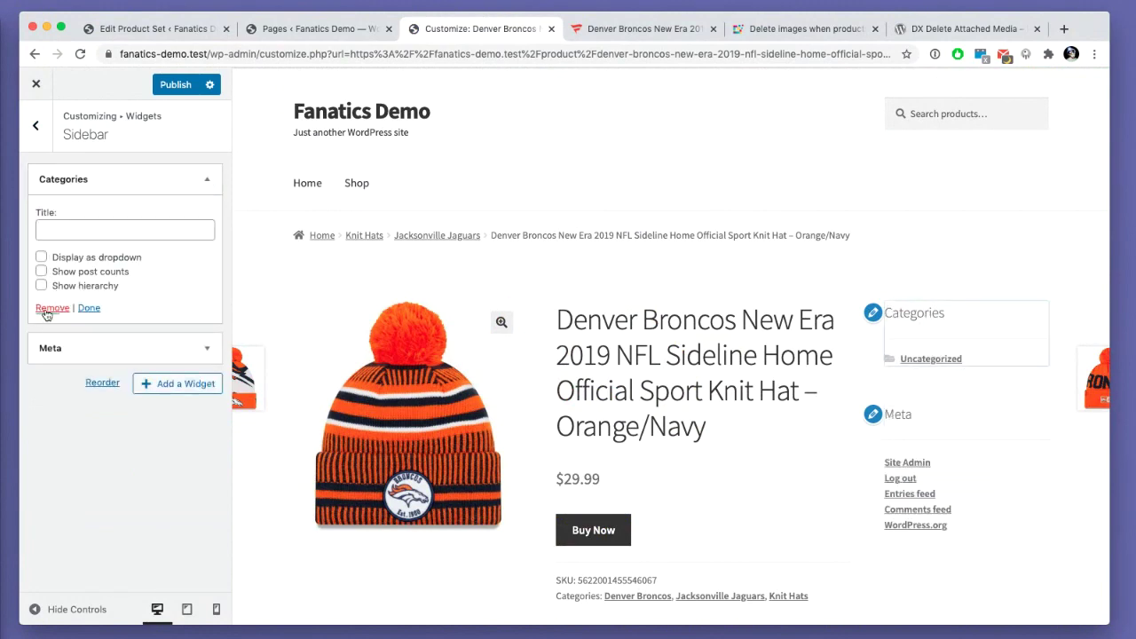
{"action": "left_click", "coordinate": [46, 309]}
{"action": "left_click", "coordinate": [50, 178]}
{"action": "left_click", "coordinate": [54, 257]}
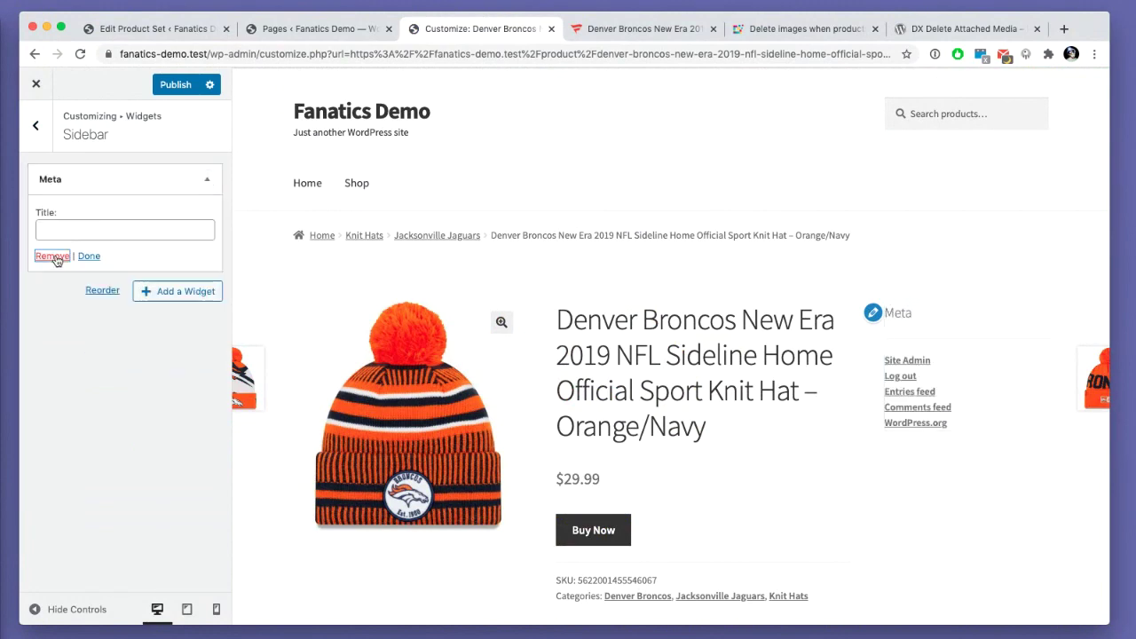
- Add a Product Categories widget with product counts shown and empty categories hidden, and publish
{"action": "left_click", "coordinate": [185, 175]}
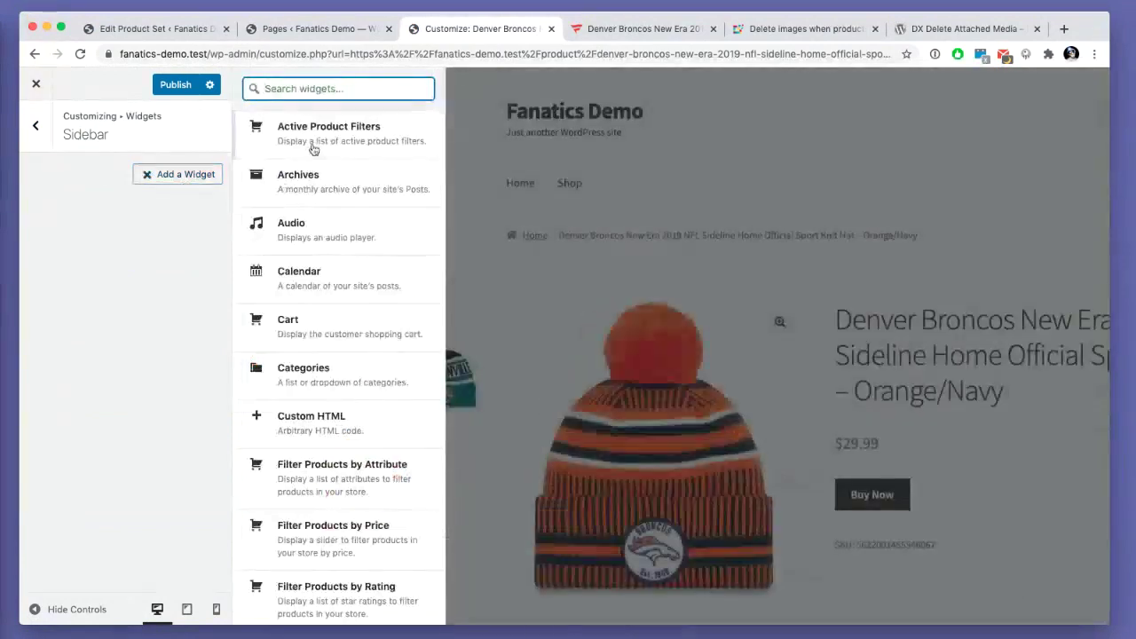
{"action": "type", "text": "categ"}
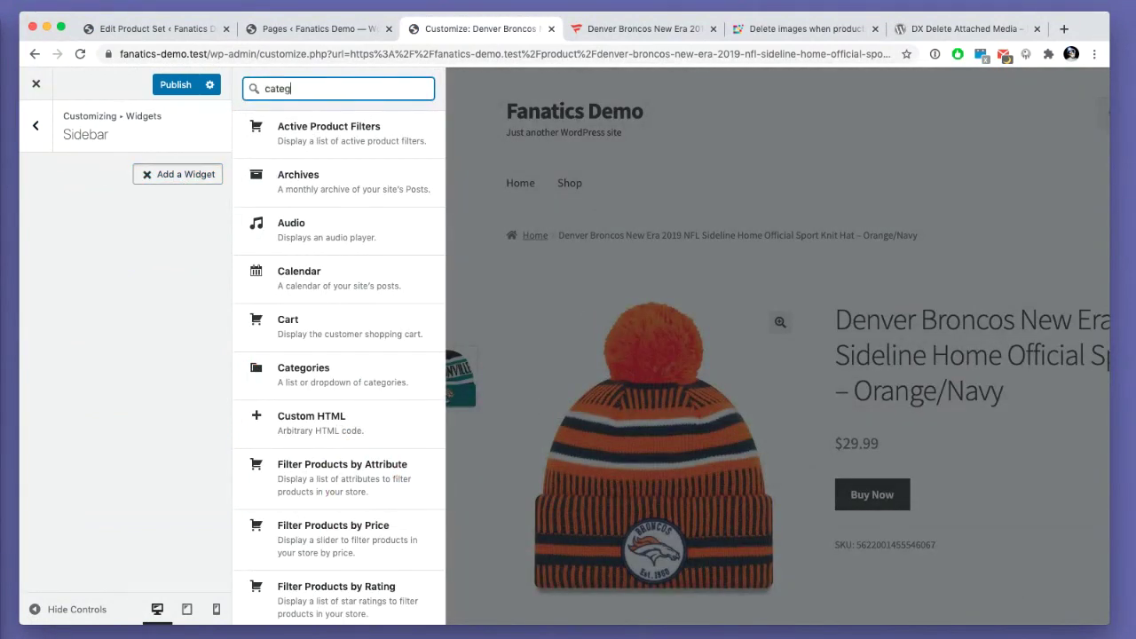
{"action": "left_click", "coordinate": [299, 203]}
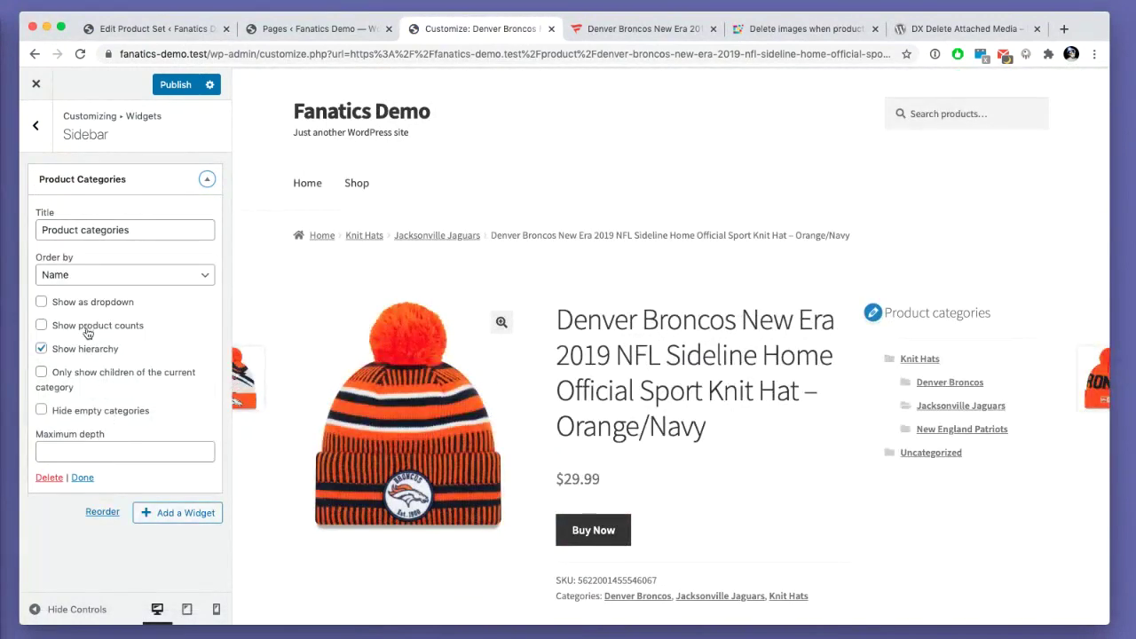
{"action": "left_click", "coordinate": [93, 327]}
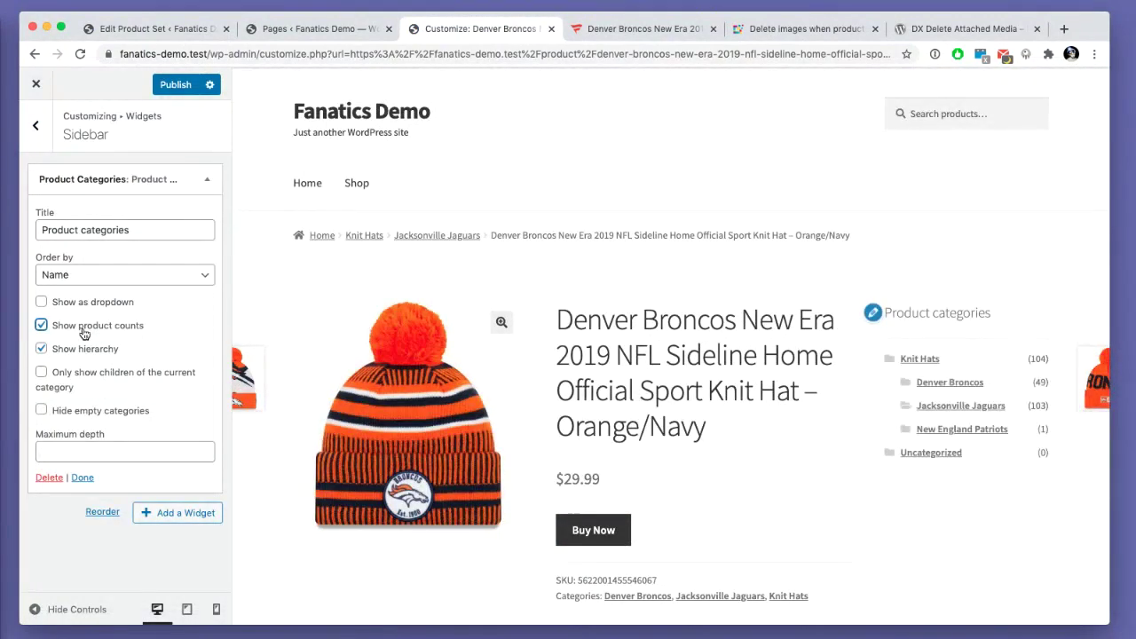
{"action": "left_click", "coordinate": [129, 413]}
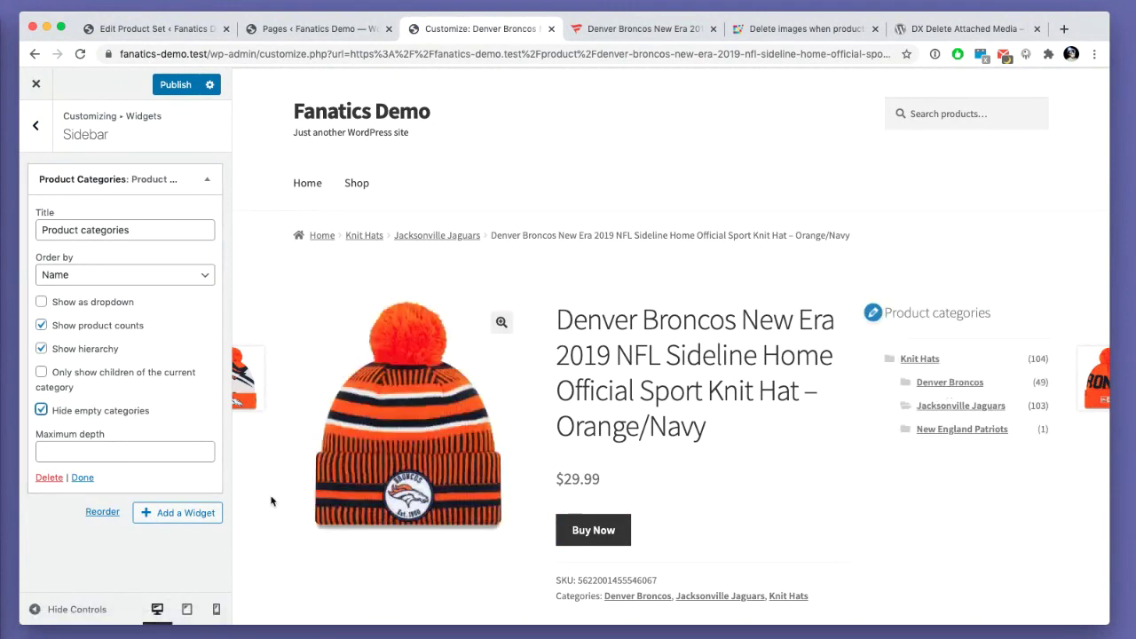
{"action": "left_click", "coordinate": [173, 85]}
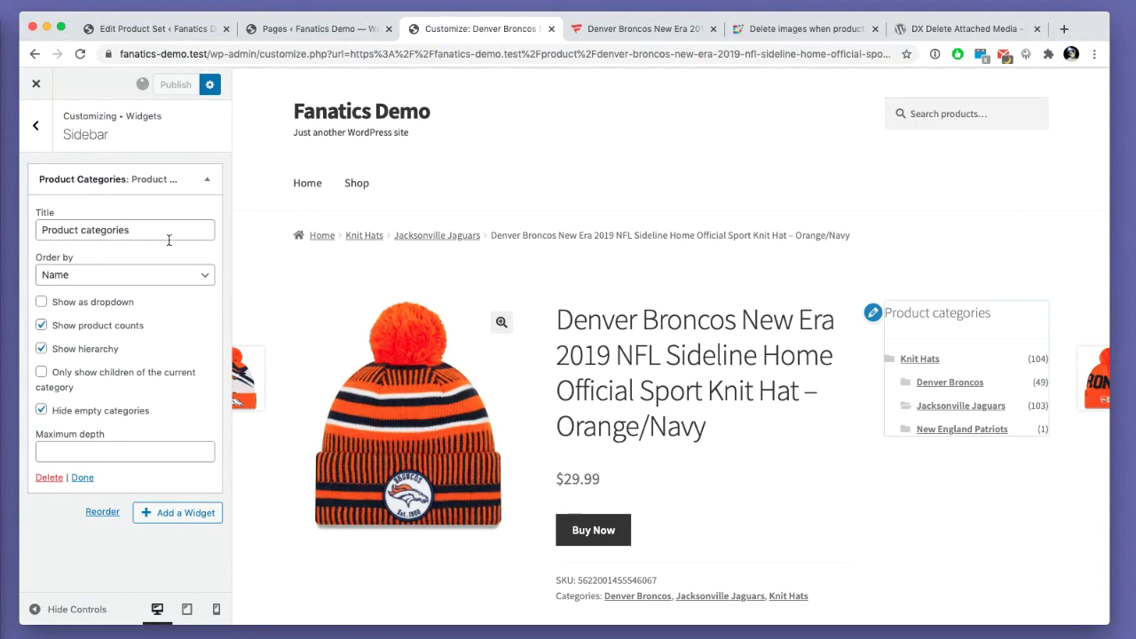
- Leave the Customizer for the dashboard and go to Products > Attributes
{"action": "left_click", "coordinate": [36, 85]}
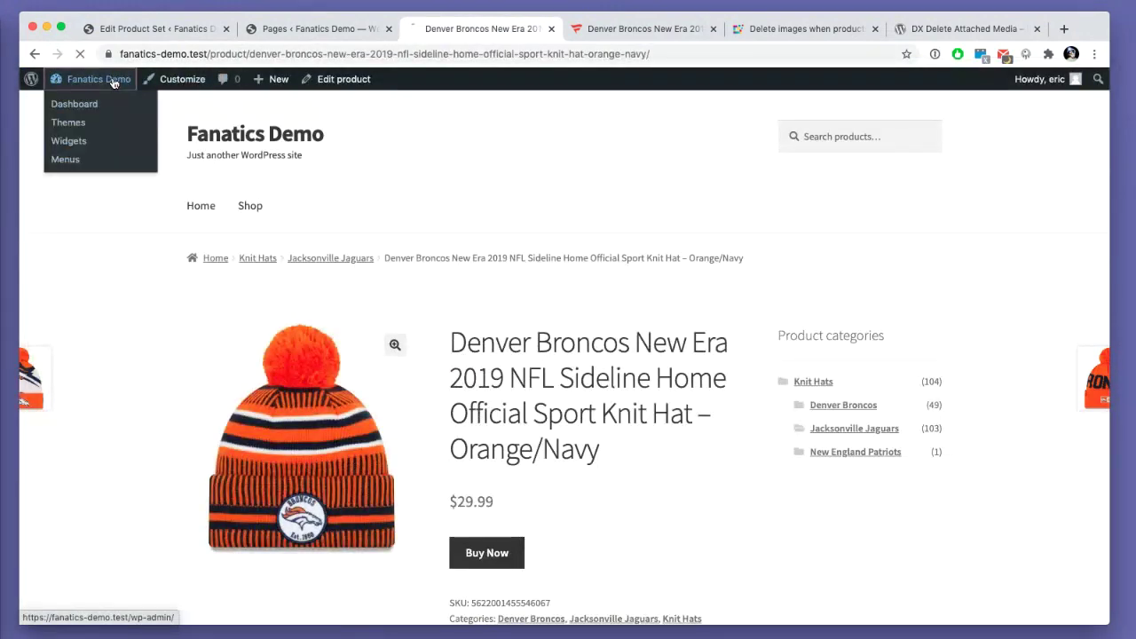
{"action": "left_click", "coordinate": [98, 79]}
{"action": "mouse_move", "coordinate": [105, 345]}
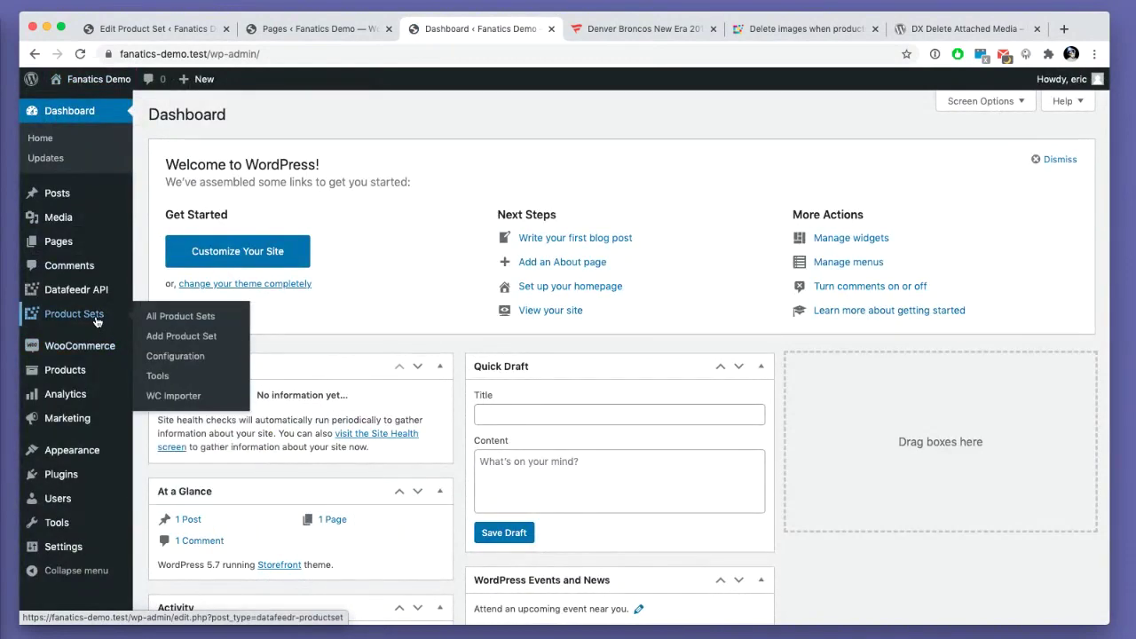
{"action": "mouse_move", "coordinate": [90, 285]}
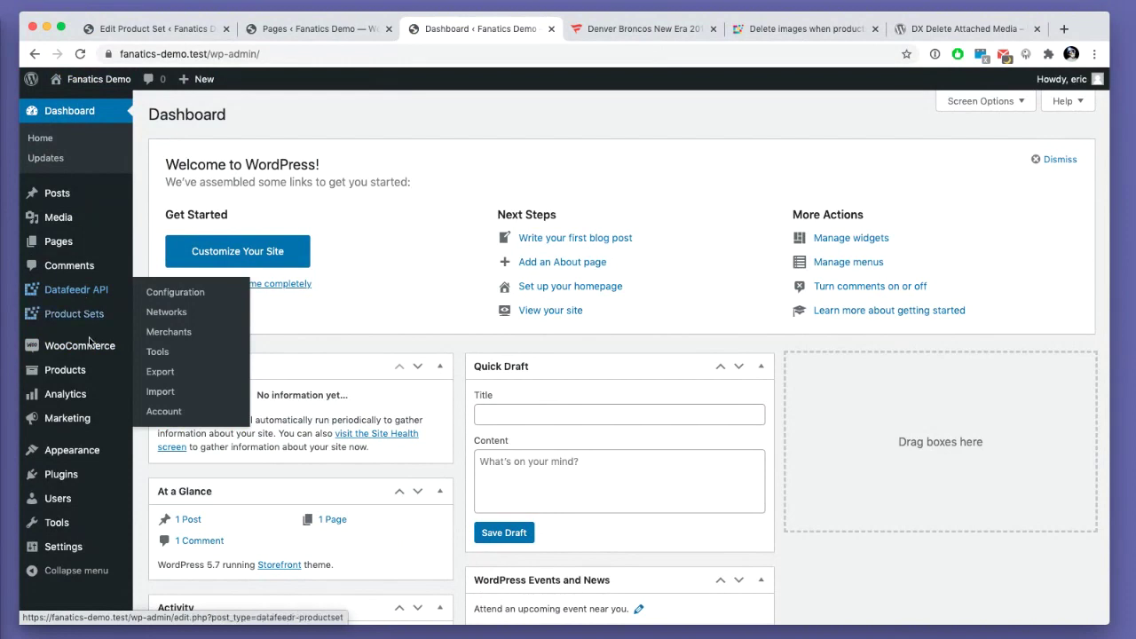
{"action": "mouse_move", "coordinate": [84, 379]}
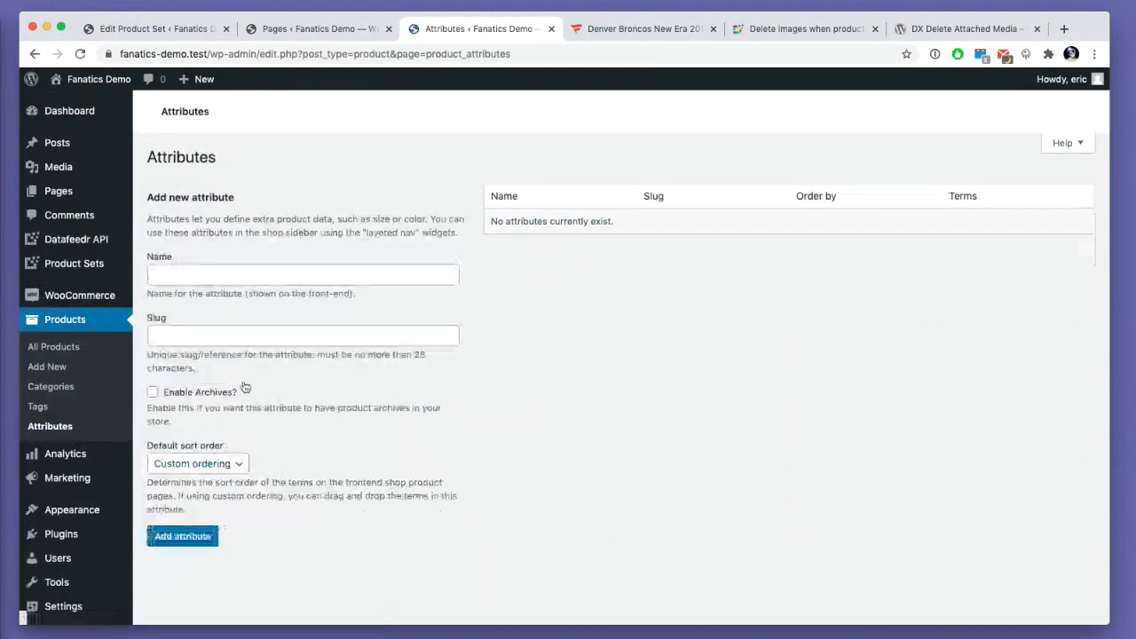
- Create the product attributes Network, Merchant and Brand
{"action": "left_click", "coordinate": [207, 276]}
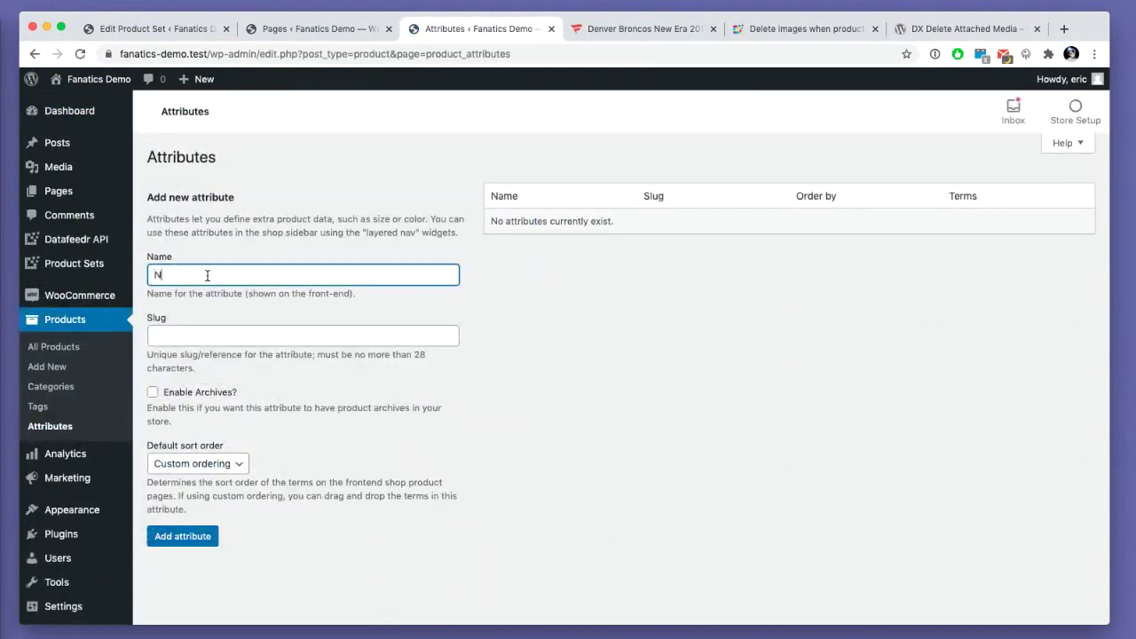
{"action": "key", "text": "Return"}
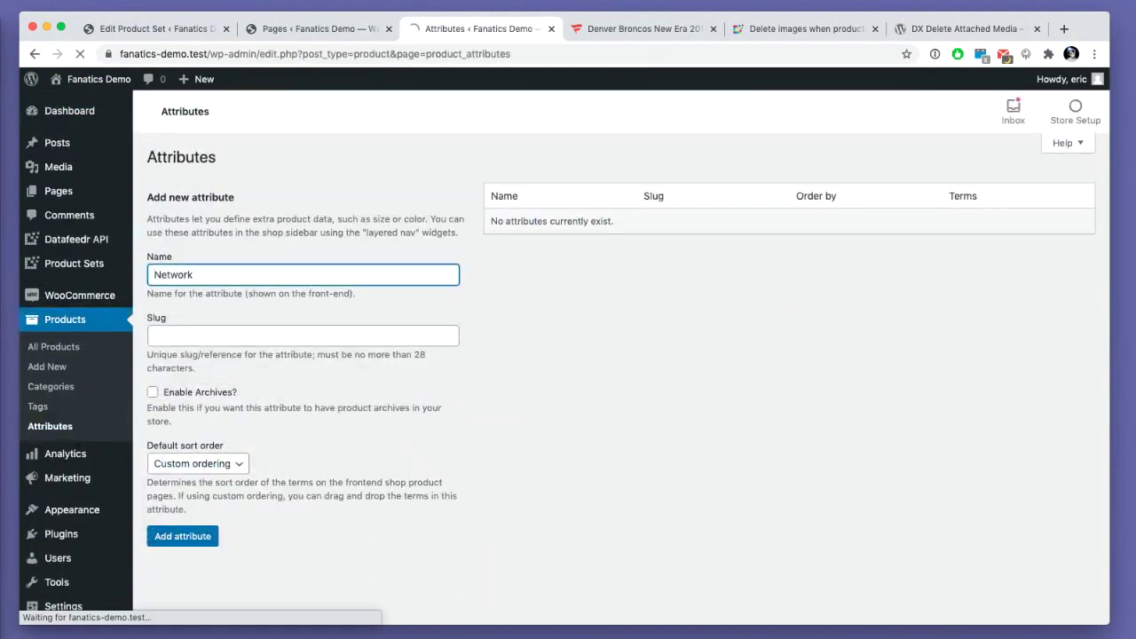
{"action": "left_click", "coordinate": [206, 275]}
{"action": "type", "text": "Merchant"}
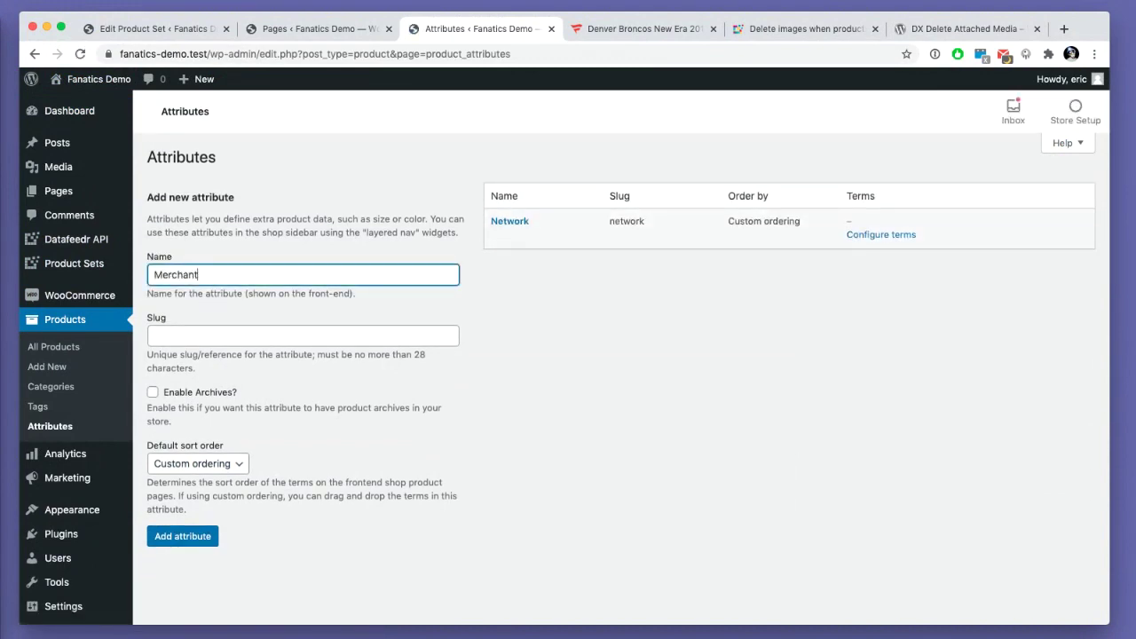
{"action": "key", "text": "Return"}
{"action": "left_click", "coordinate": [188, 274]}
{"action": "type", "text": "Bra"}
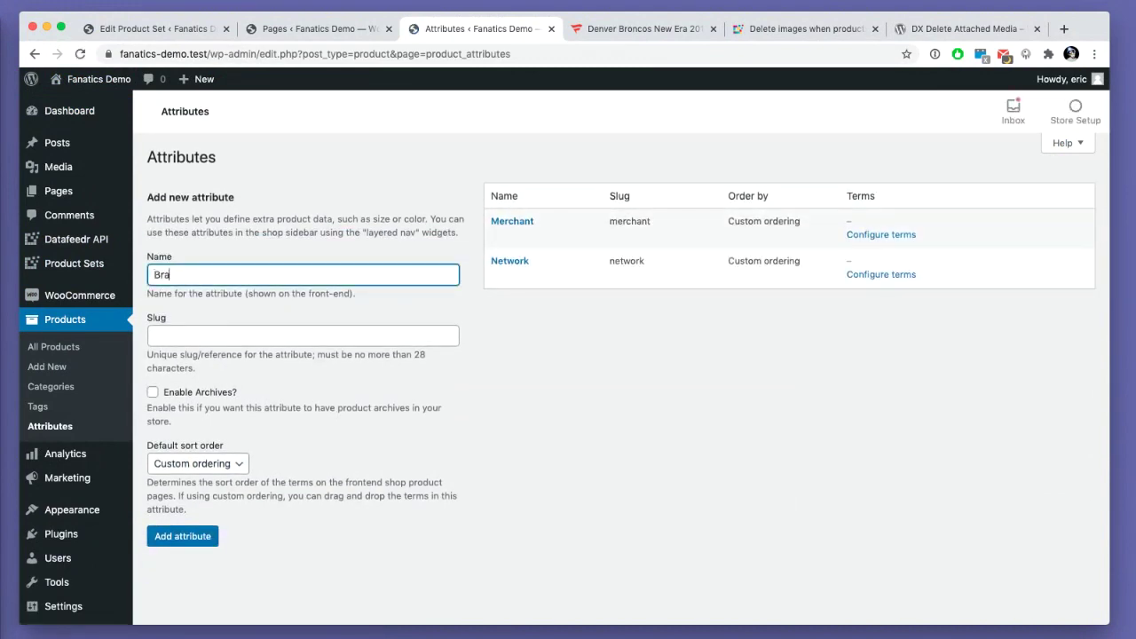
{"action": "type", "text": "nd"}
{"action": "key", "text": "Return"}
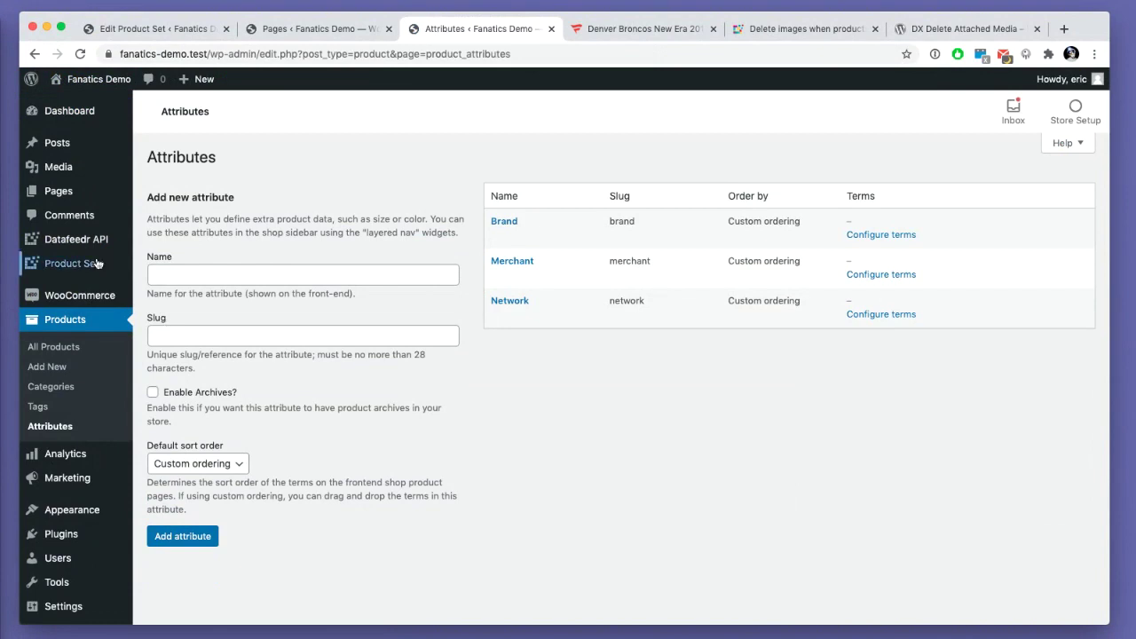
- Bump all three product sets with priority using the bulk action
{"action": "mouse_move", "coordinate": [96, 265]}
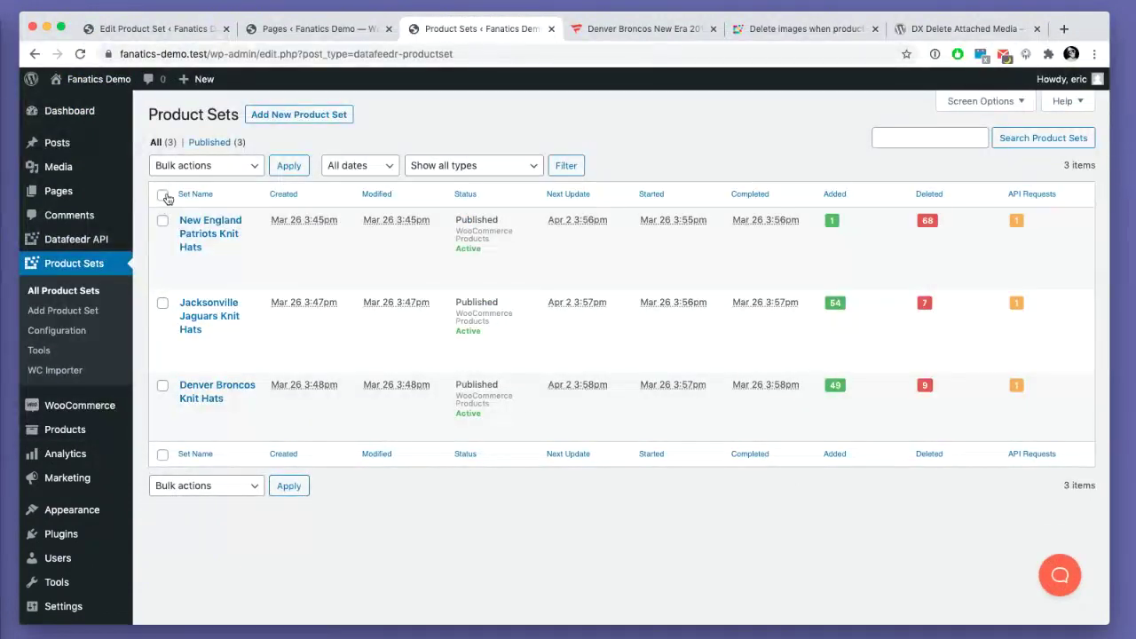
{"action": "left_click", "coordinate": [163, 196]}
{"action": "left_click", "coordinate": [178, 165]}
{"action": "left_click", "coordinate": [262, 218]}
{"action": "left_click", "coordinate": [288, 169]}
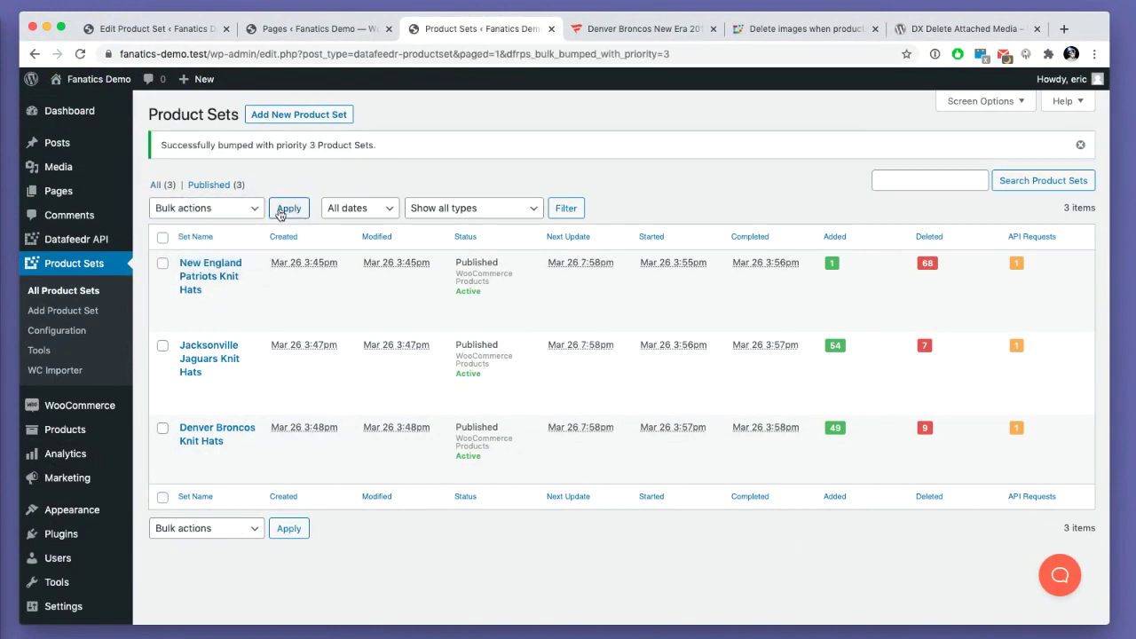
- Drop the Discount filter from the New England Patriots Knit Hats search and update its saved search
{"action": "left_click", "coordinate": [212, 271]}
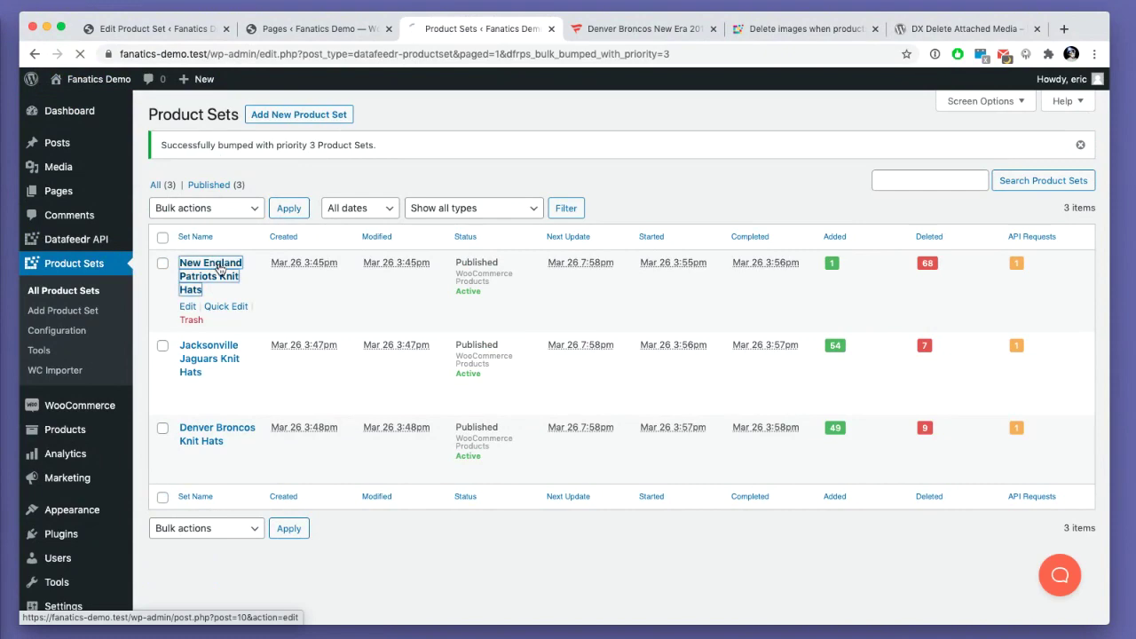
{"action": "scroll", "coordinate": [484, 378], "scroll_direction": "down", "scroll_amount": 3}
{"action": "scroll", "coordinate": [484, 377], "scroll_direction": "down", "scroll_amount": 3}
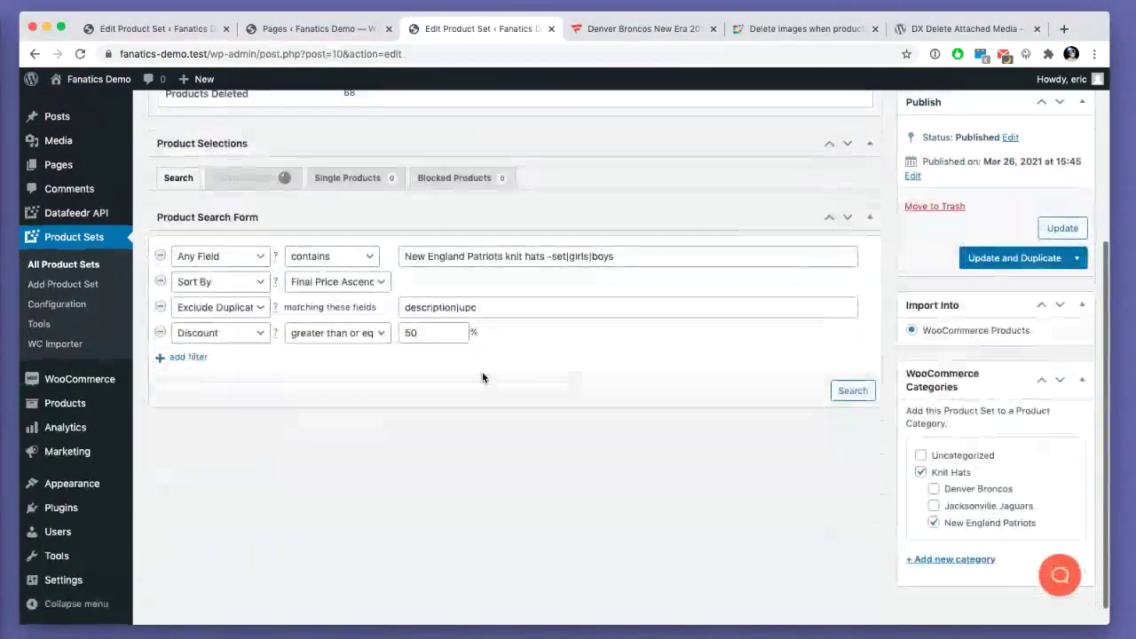
{"action": "left_click", "coordinate": [159, 330]}
{"action": "left_click", "coordinate": [848, 364]}
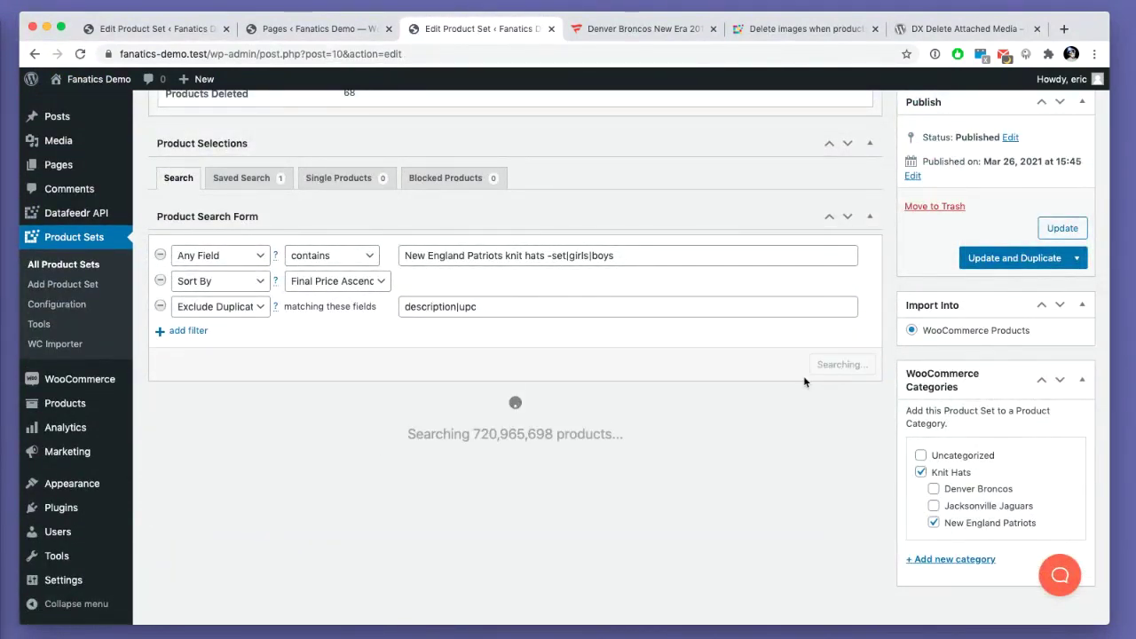
{"action": "left_click", "coordinate": [804, 365]}
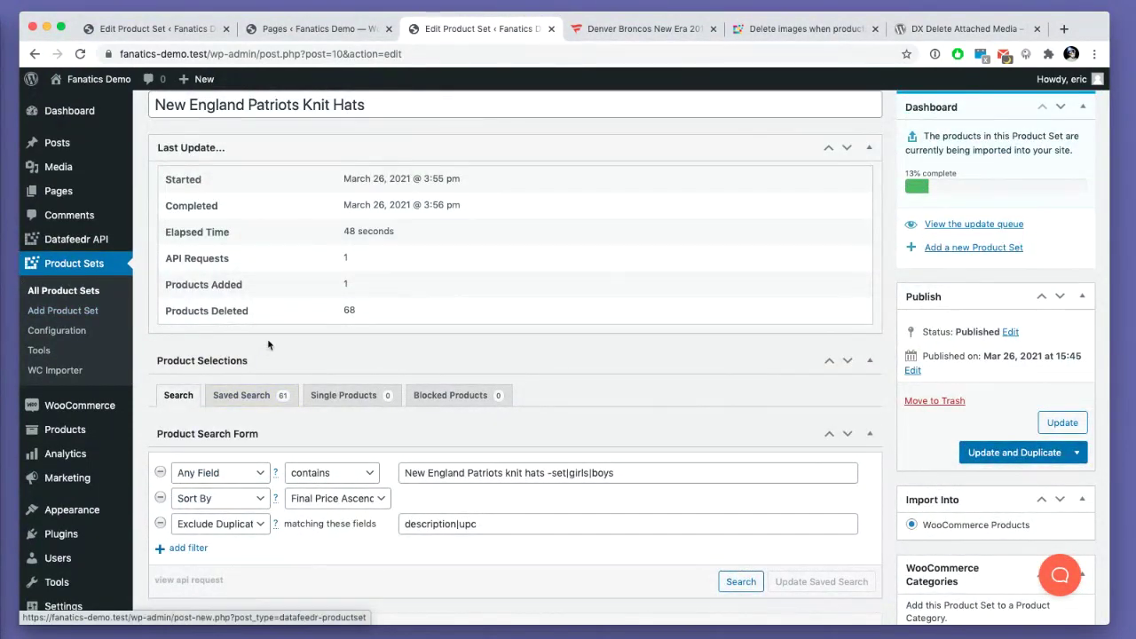
{"action": "scroll", "coordinate": [257, 332], "scroll_direction": "up", "scroll_amount": 1}
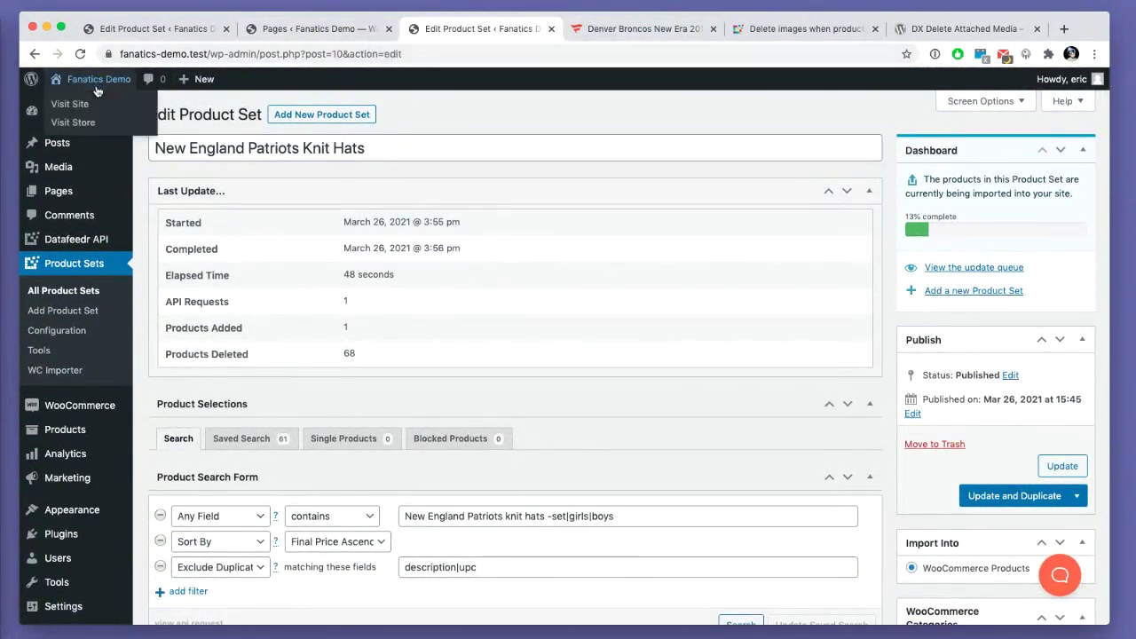
- Open the store in a new tab, filter to Denver Broncos, and open the orange '47 hat
{"action": "left_click", "coordinate": [73, 126], "text": "super"}
{"action": "left_click", "coordinate": [602, 29]}
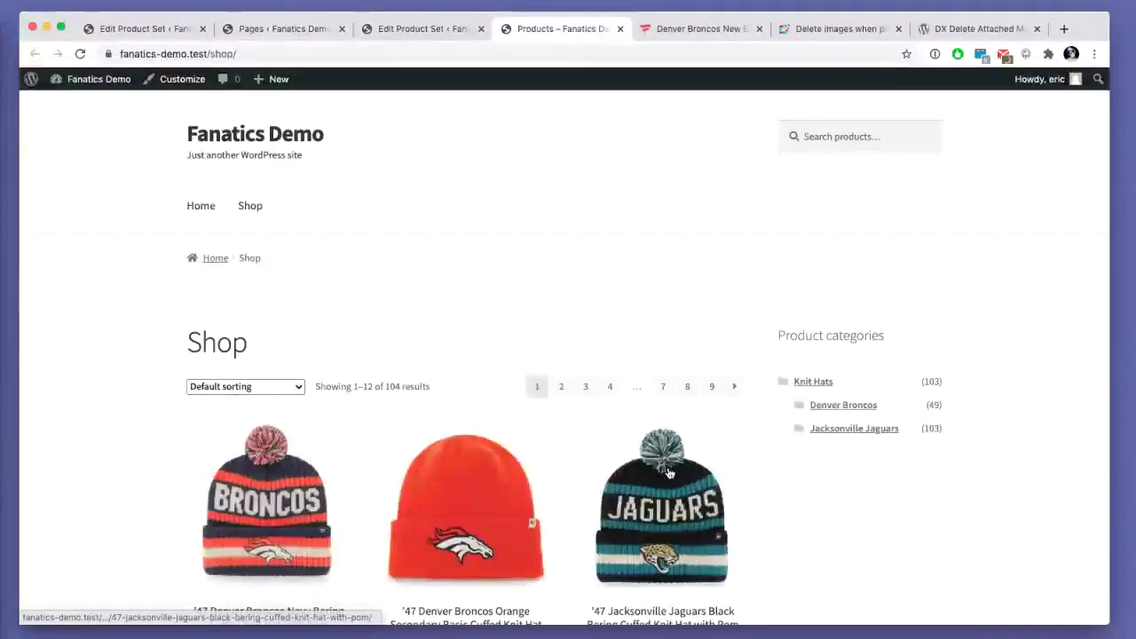
{"action": "left_click", "coordinate": [843, 406]}
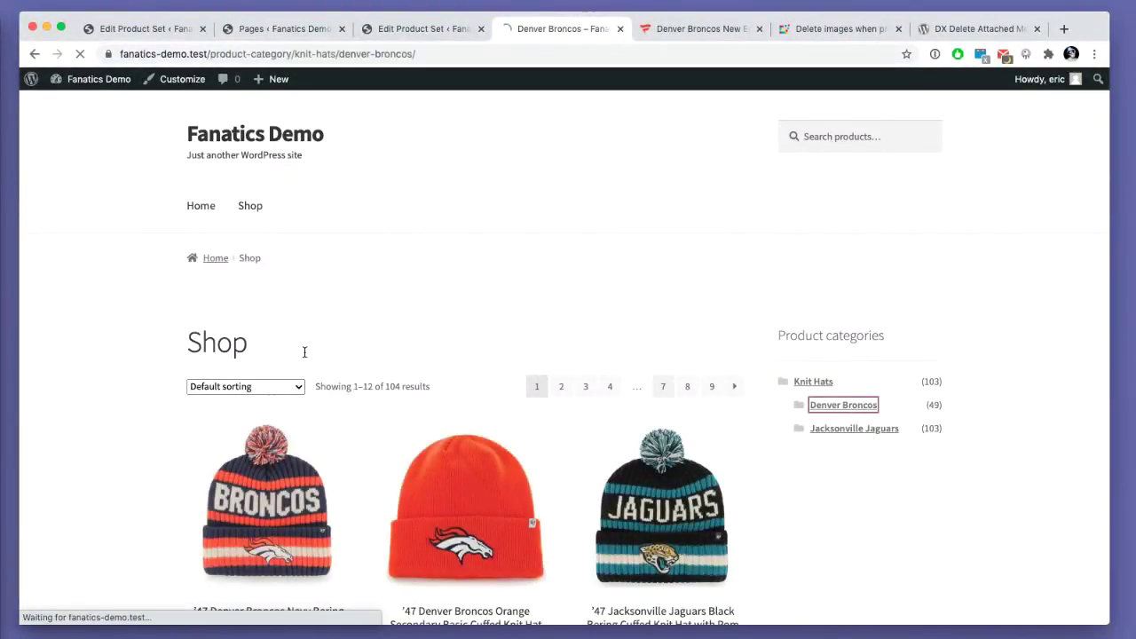
{"action": "scroll", "coordinate": [250, 349], "scroll_direction": "down", "scroll_amount": 2}
{"action": "scroll", "coordinate": [250, 349], "scroll_direction": "down", "scroll_amount": 7}
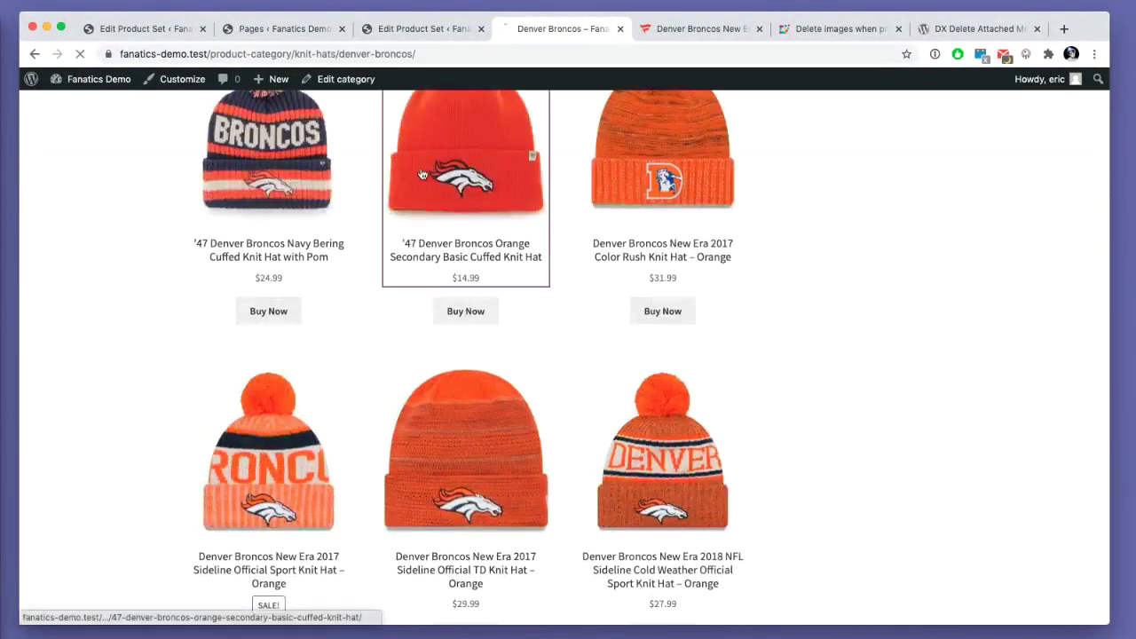
{"action": "left_click", "coordinate": [466, 195]}
- Test the hat's Buy Now link to the merchant page, then close that page
{"action": "scroll", "coordinate": [137, 385], "scroll_direction": "down", "scroll_amount": 6}
{"action": "scroll", "coordinate": [136, 390], "scroll_direction": "up", "scroll_amount": 6}
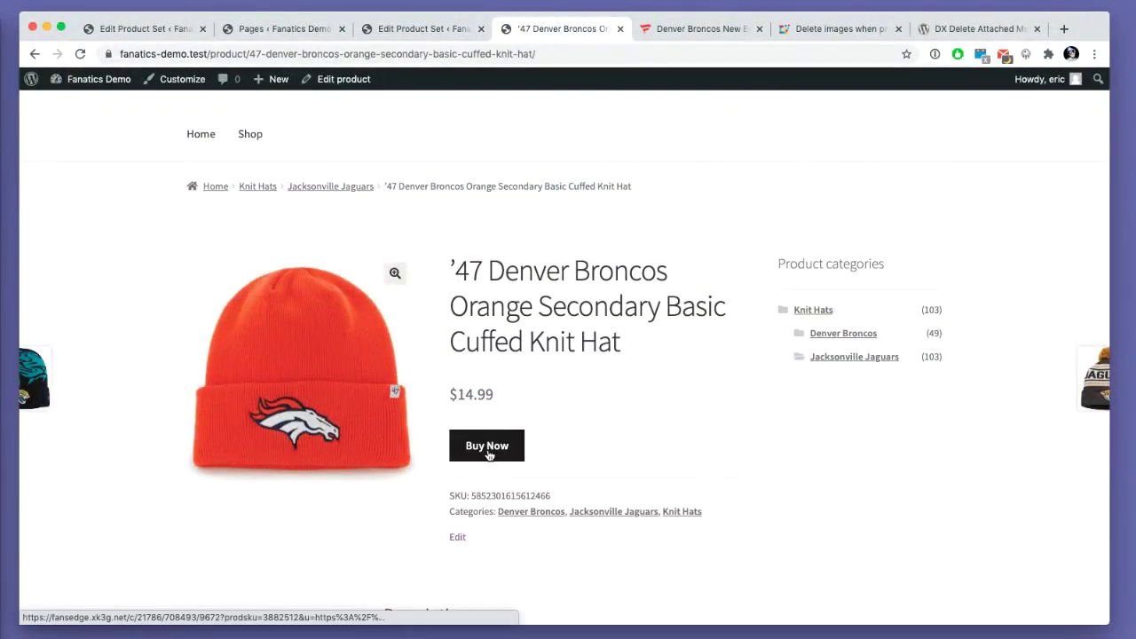
{"action": "scroll", "coordinate": [438, 399], "scroll_direction": "down", "scroll_amount": 5}
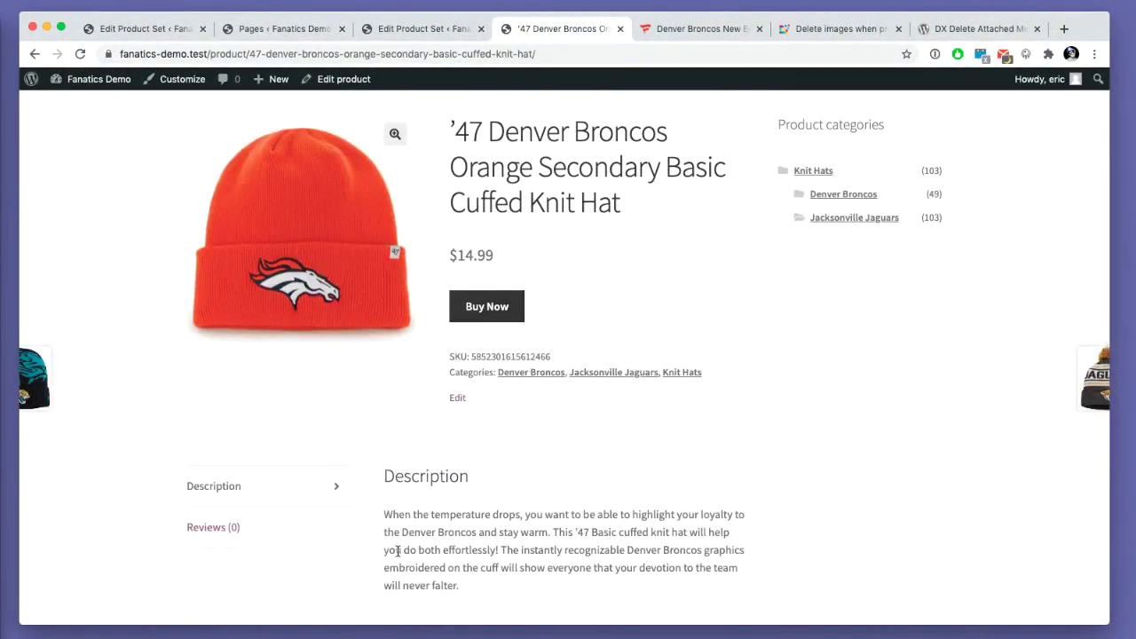
{"action": "scroll", "coordinate": [500, 448], "scroll_direction": "up", "scroll_amount": 3}
{"action": "left_click", "coordinate": [489, 380], "text": "super"}
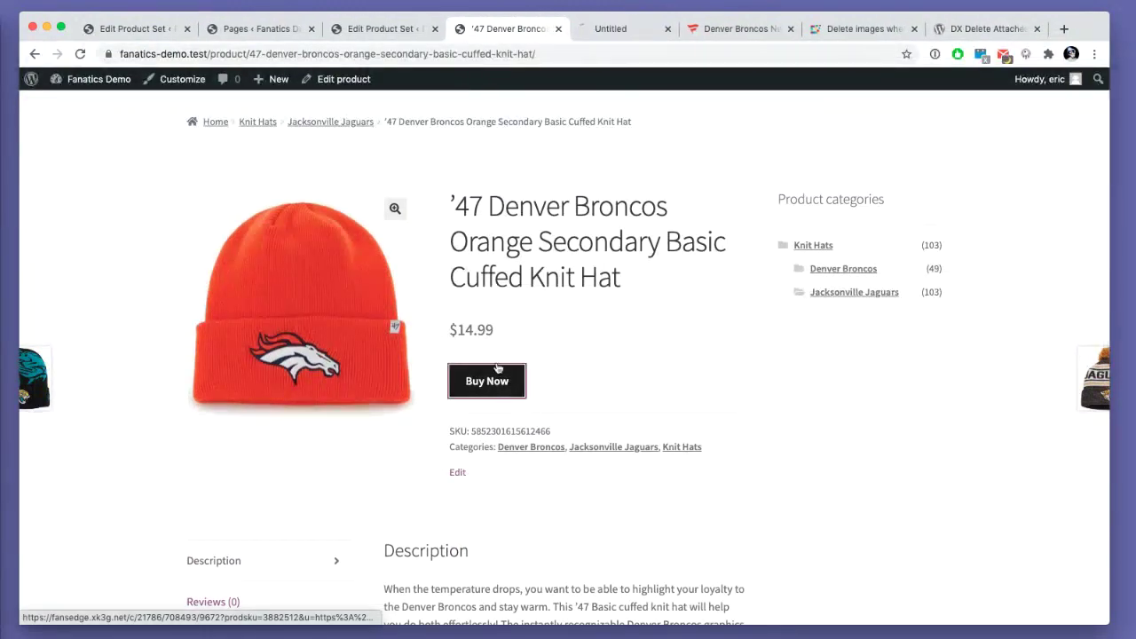
{"action": "left_click", "coordinate": [622, 34]}
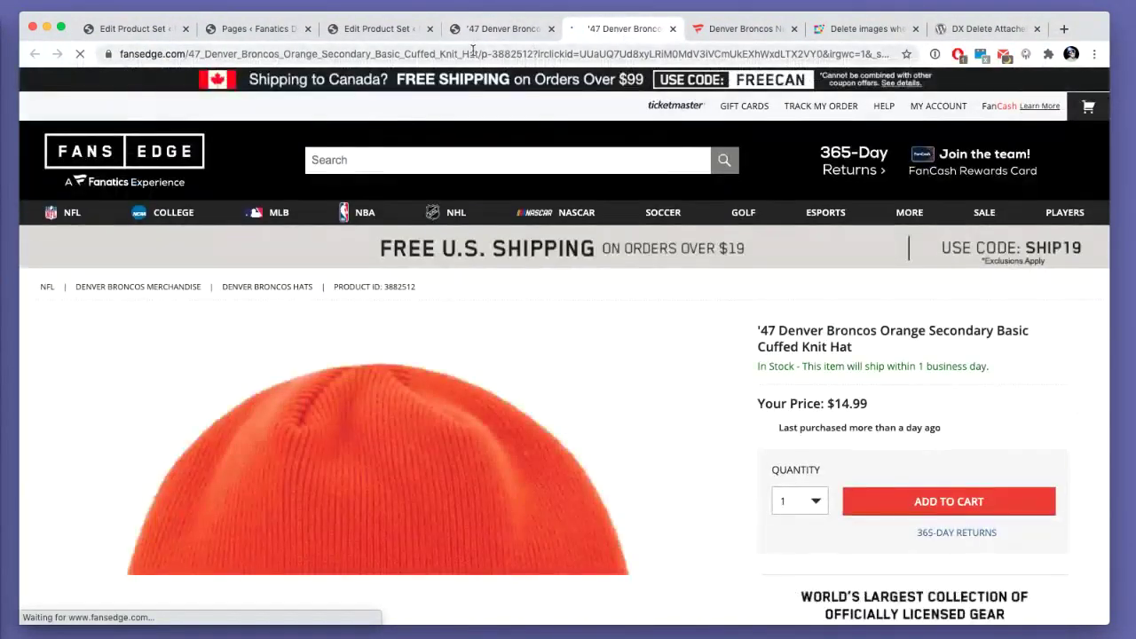
{"action": "key", "text": "super+w"}
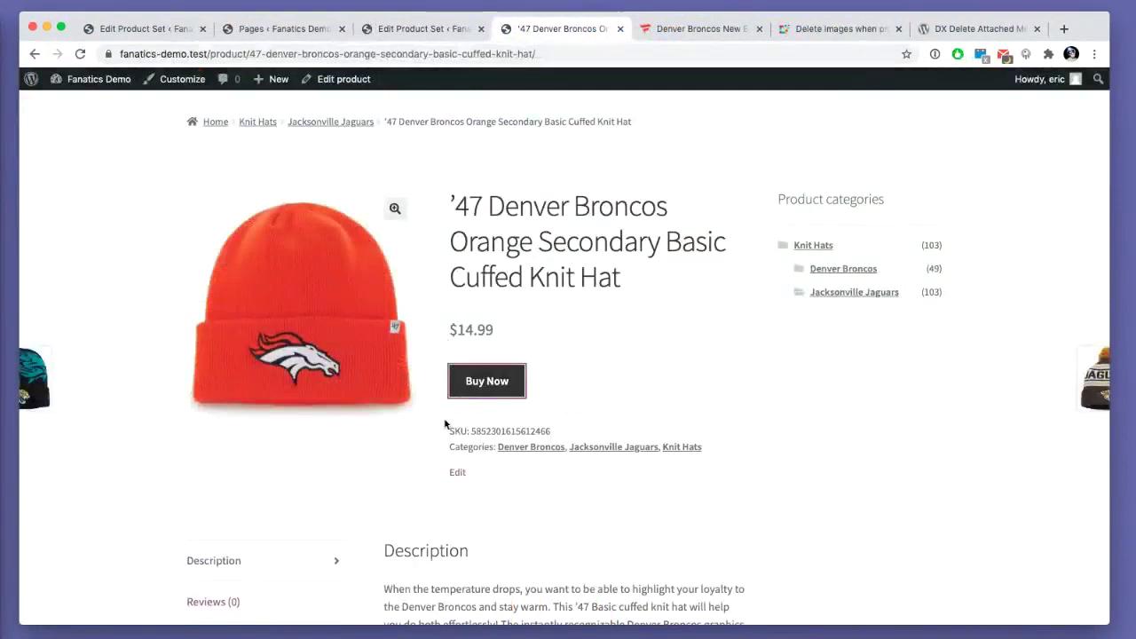
- Open the Jacksonville Jaguars category and reopen the orange Broncos hat from there
{"action": "scroll", "coordinate": [445, 417], "scroll_direction": "up", "scroll_amount": 2}
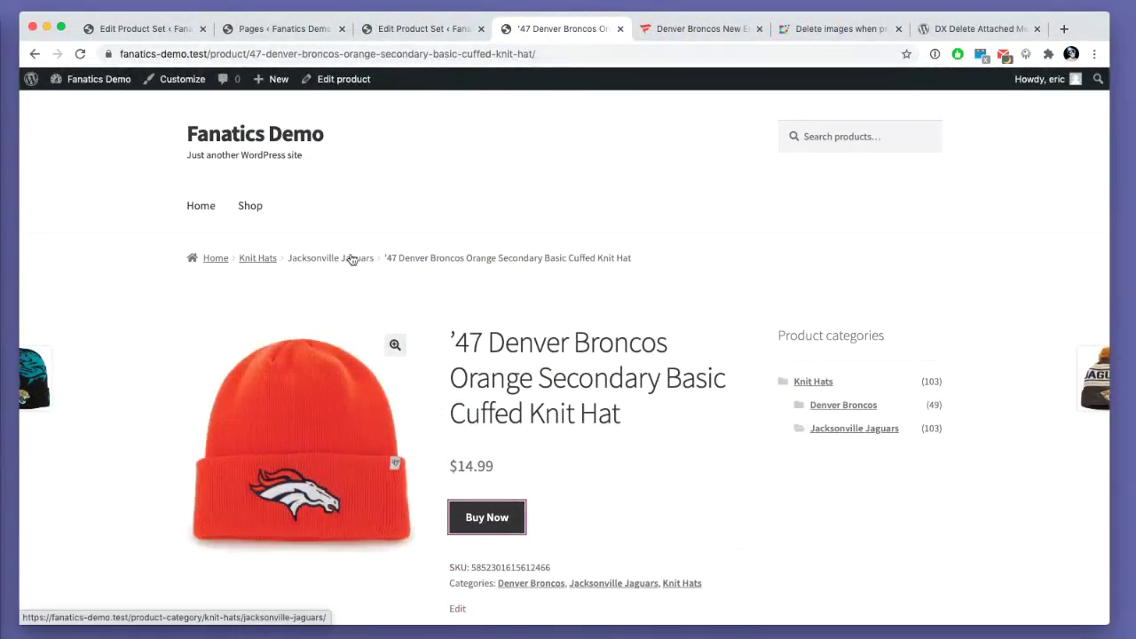
{"action": "left_click", "coordinate": [353, 259]}
{"action": "left_click", "coordinate": [506, 480]}
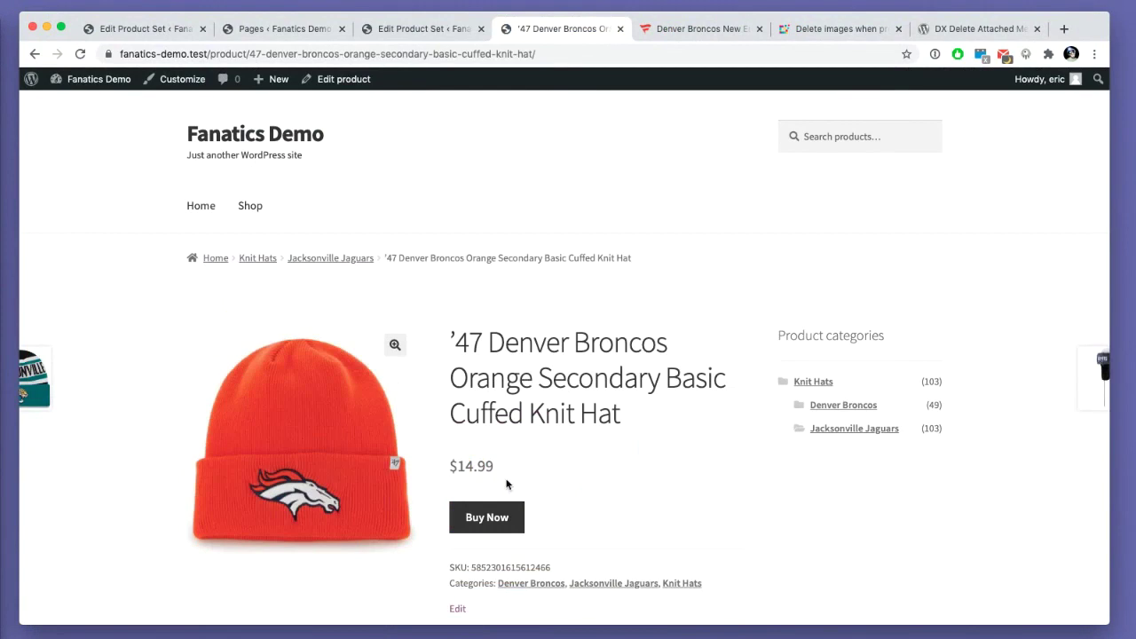
{"action": "scroll", "coordinate": [502, 468], "scroll_direction": "down", "scroll_amount": 2}
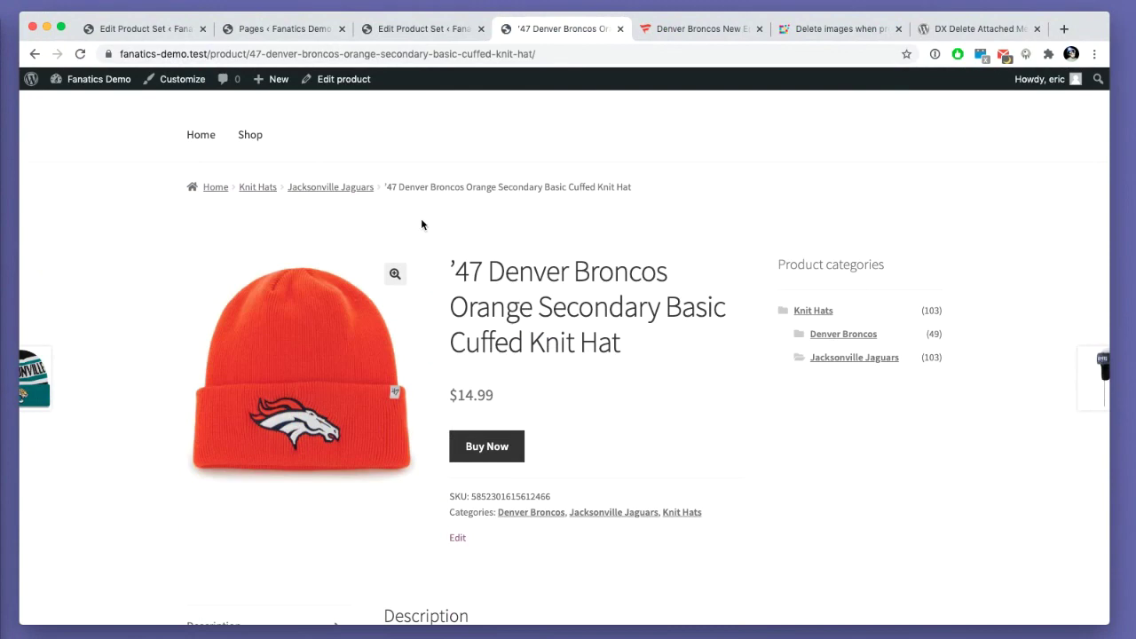
- Back in the Product Sets list, bump the Denver Broncos Knit Hats set with priority
{"action": "left_click", "coordinate": [146, 28]}
{"action": "key", "text": "super+bracketleft"}
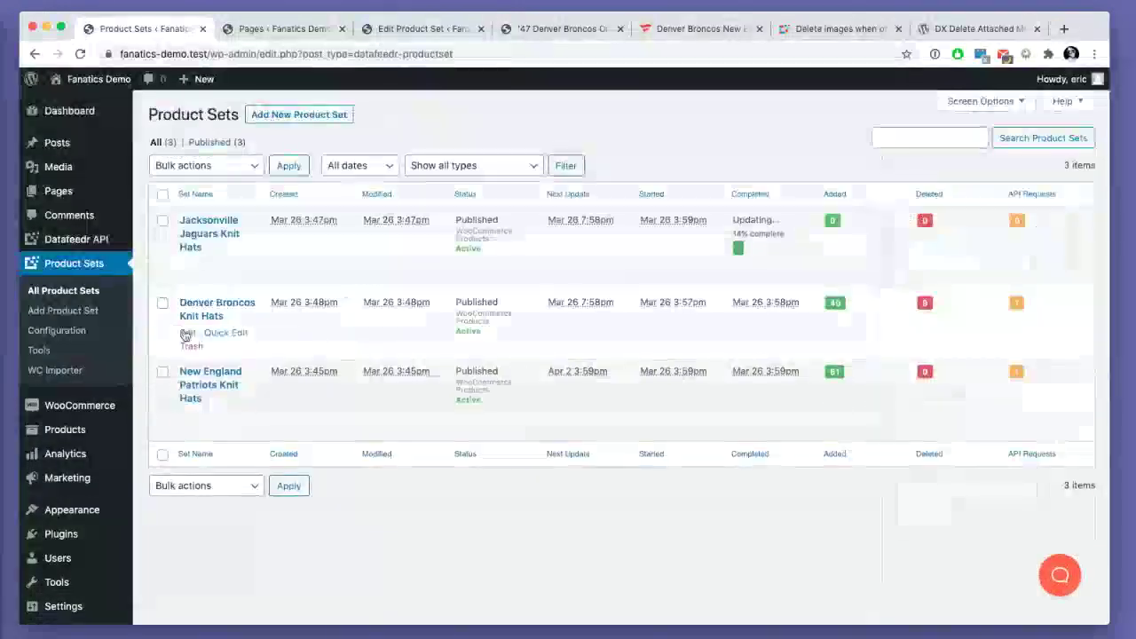
{"action": "left_click", "coordinate": [213, 167]}
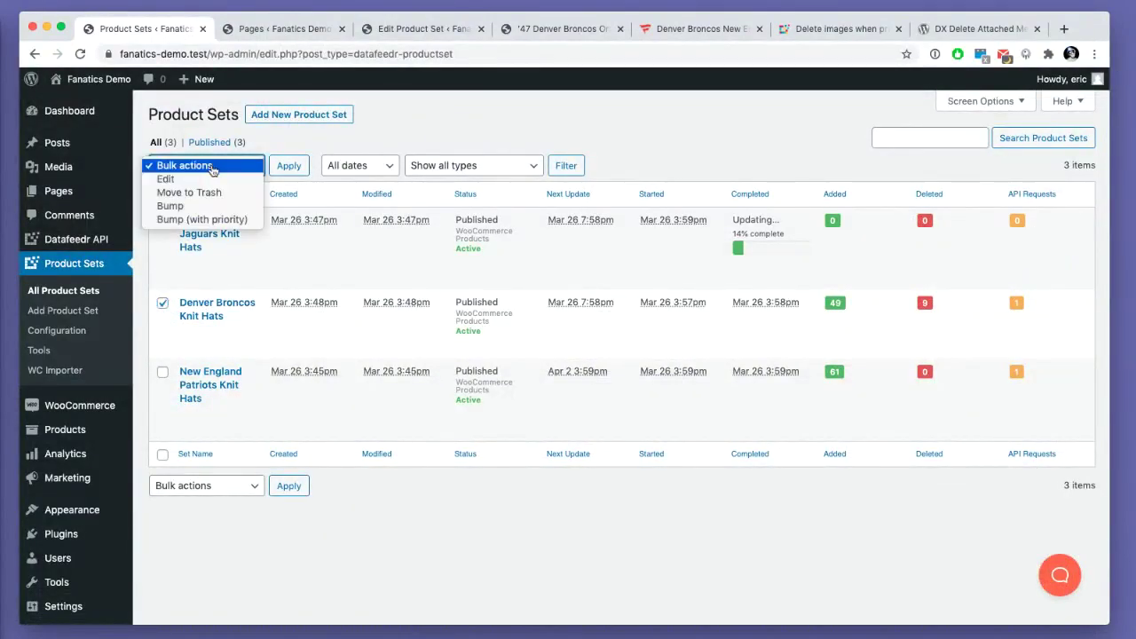
{"action": "left_click", "coordinate": [206, 219]}
{"action": "left_click", "coordinate": [289, 165]}
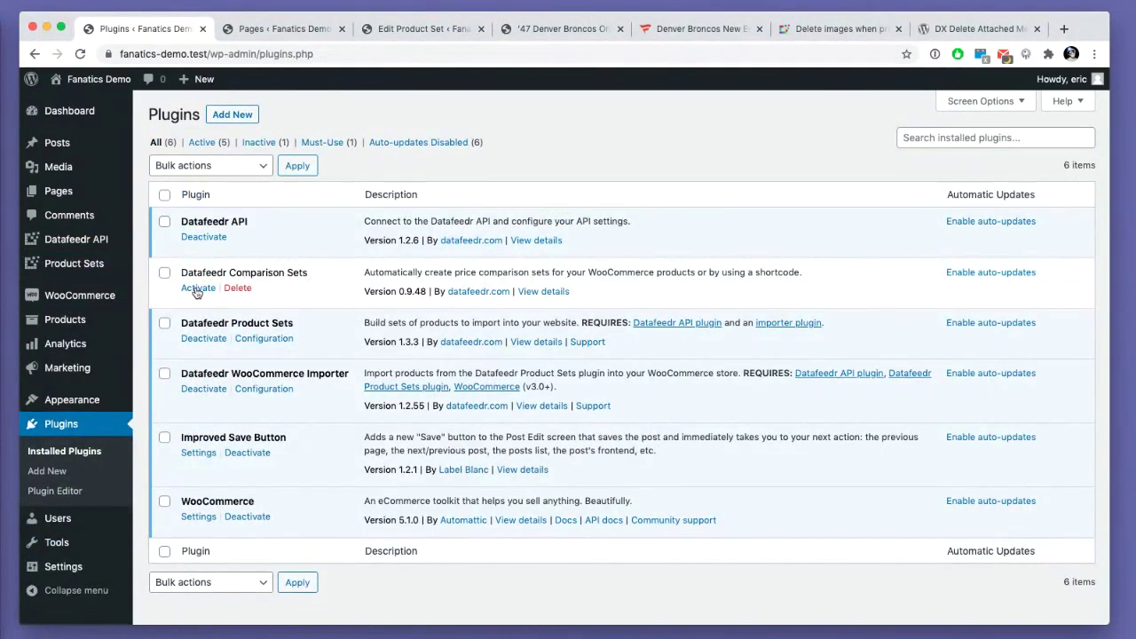
- Activate Datafeedr Comparison Sets, enable its WooCommerce integration, and save the settings
{"action": "left_click", "coordinate": [197, 288]}
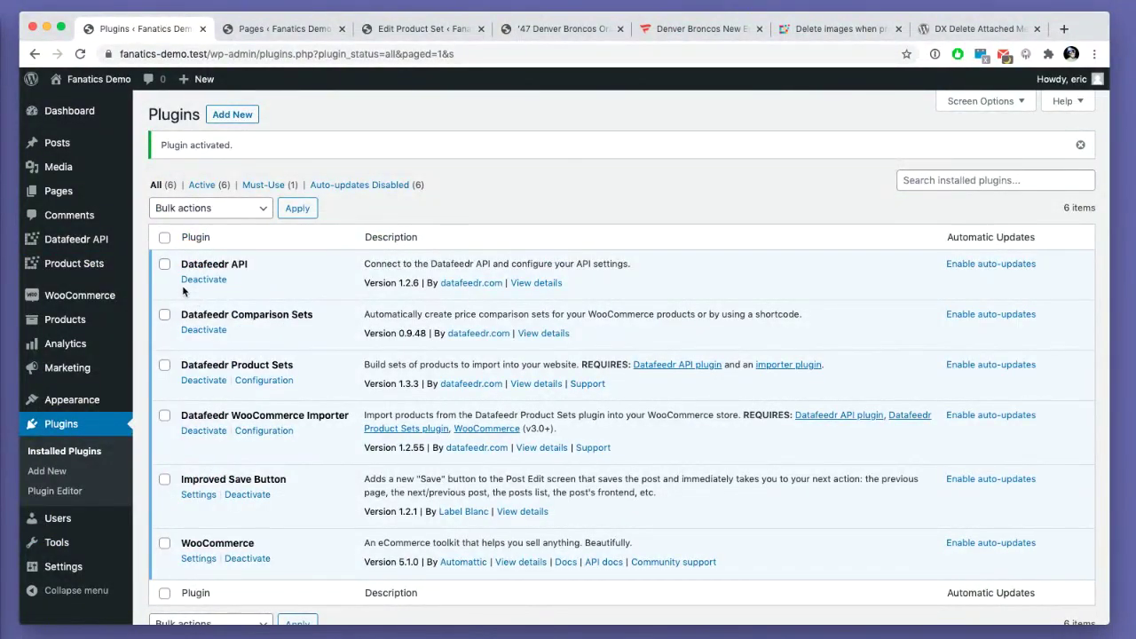
{"action": "mouse_move", "coordinate": [89, 240]}
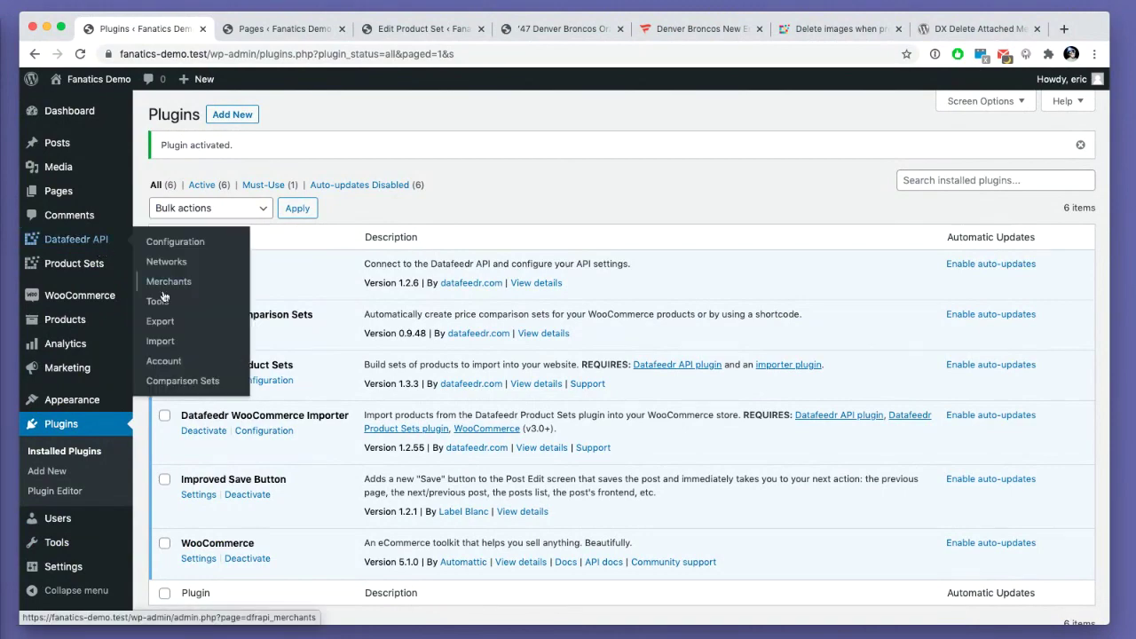
{"action": "left_click", "coordinate": [177, 383]}
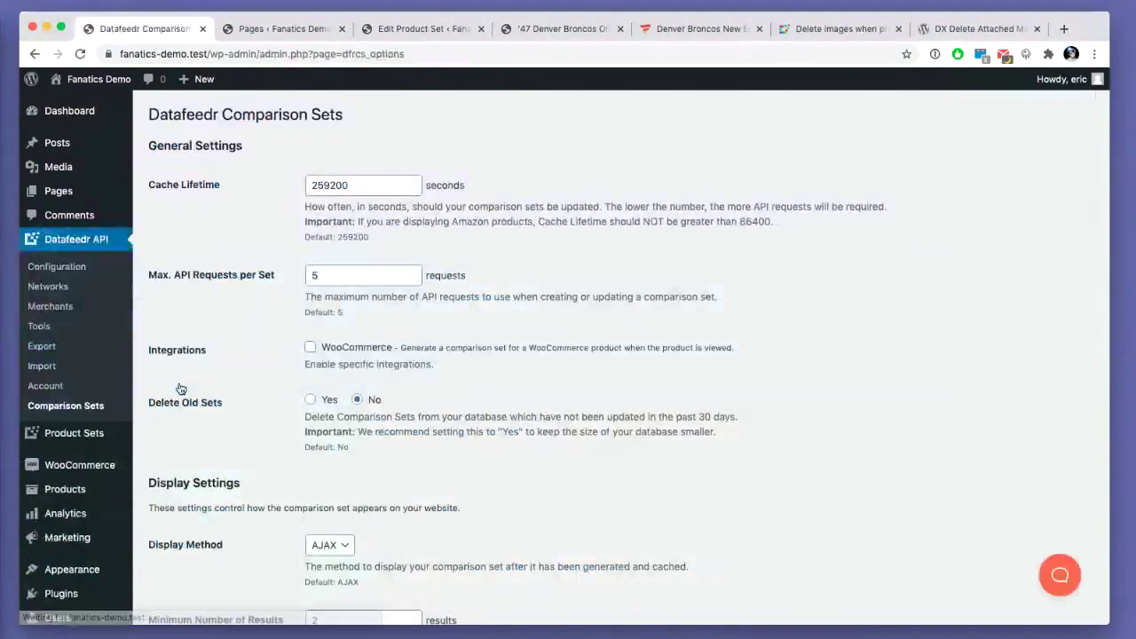
{"action": "scroll", "coordinate": [278, 312], "scroll_direction": "down", "scroll_amount": 3}
{"action": "left_click", "coordinate": [322, 213]}
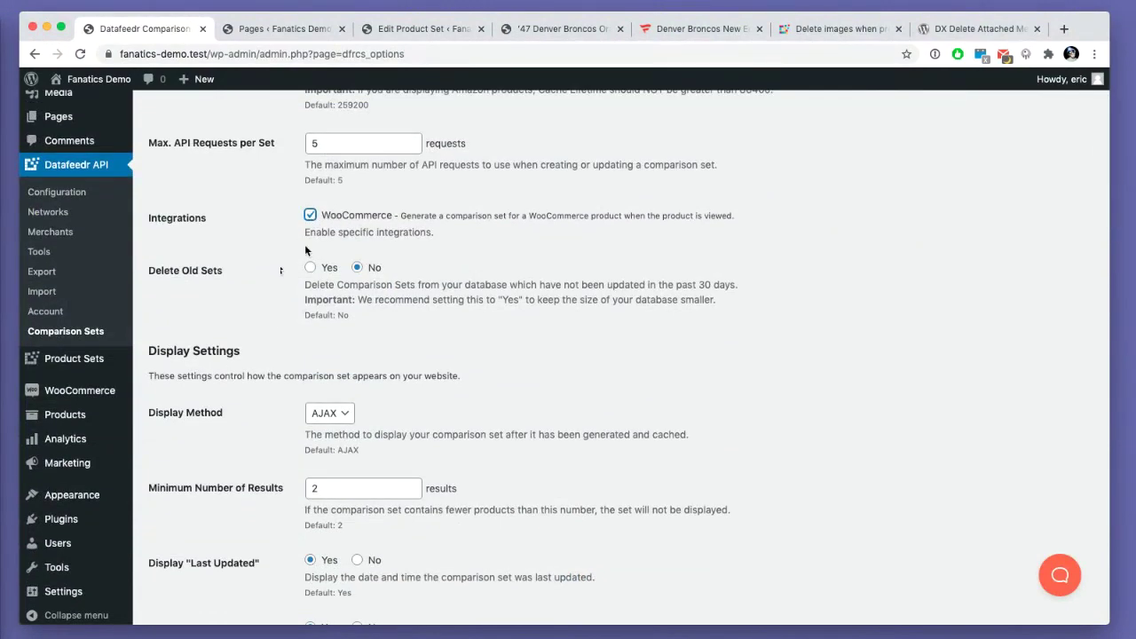
{"action": "scroll", "coordinate": [178, 437], "scroll_direction": "down", "scroll_amount": 15}
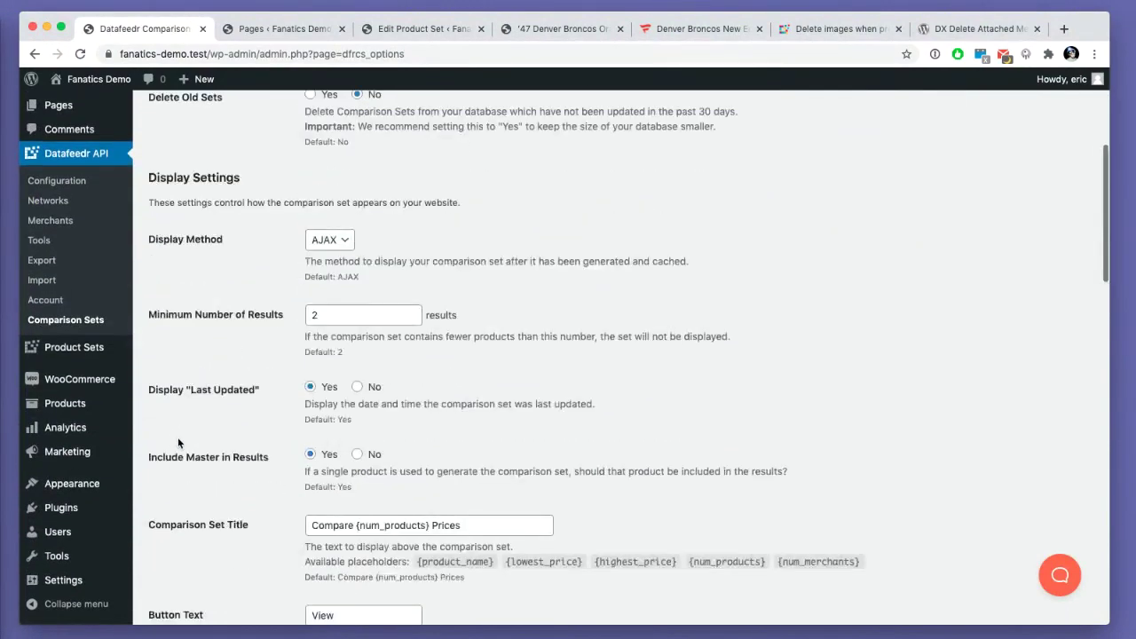
{"action": "scroll", "coordinate": [183, 436], "scroll_direction": "down", "scroll_amount": 10}
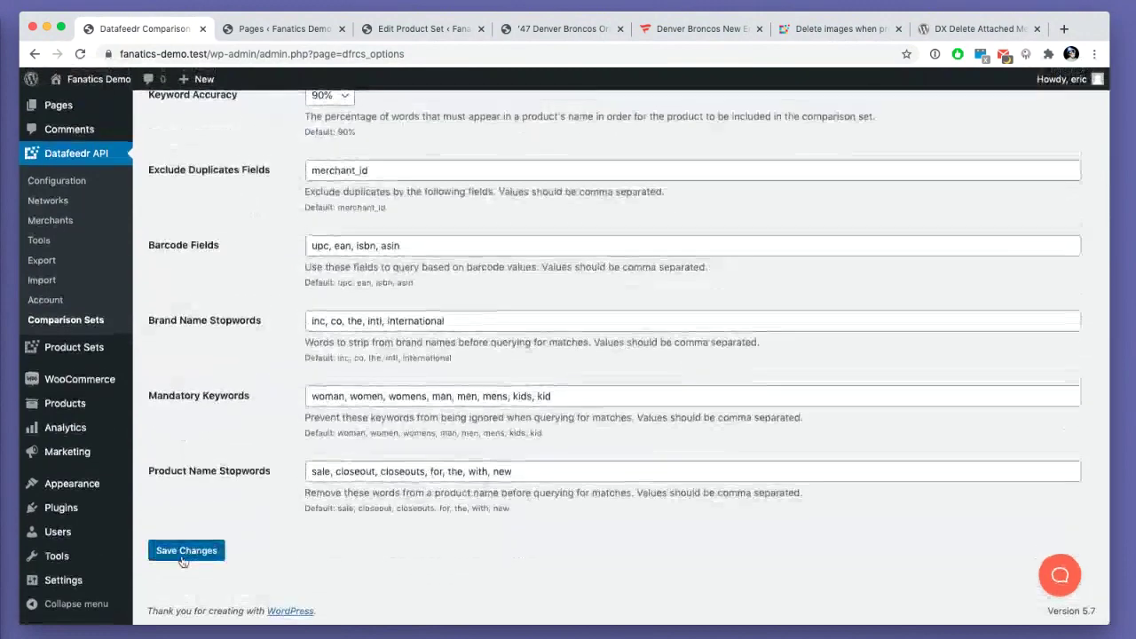
{"action": "left_click", "coordinate": [186, 548]}
{"action": "left_click", "coordinate": [541, 28]}
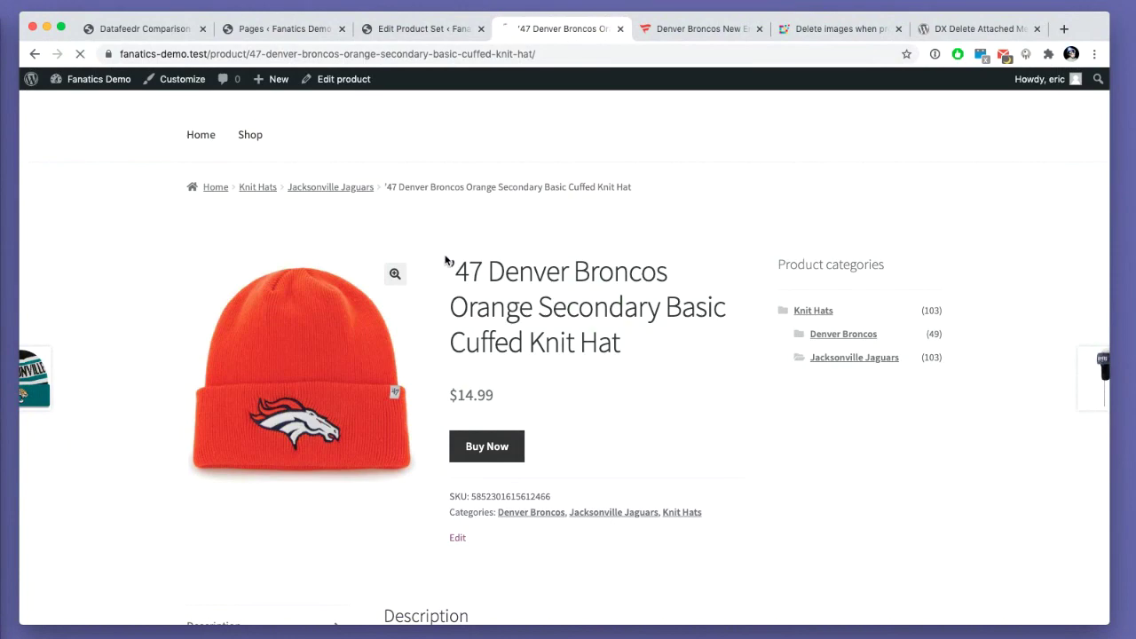
- Scroll the Broncos hat page to review the Compare 3 Prices table, FansEdge $14.99 lowest
{"action": "scroll", "coordinate": [343, 400], "scroll_direction": "down", "scroll_amount": 5}
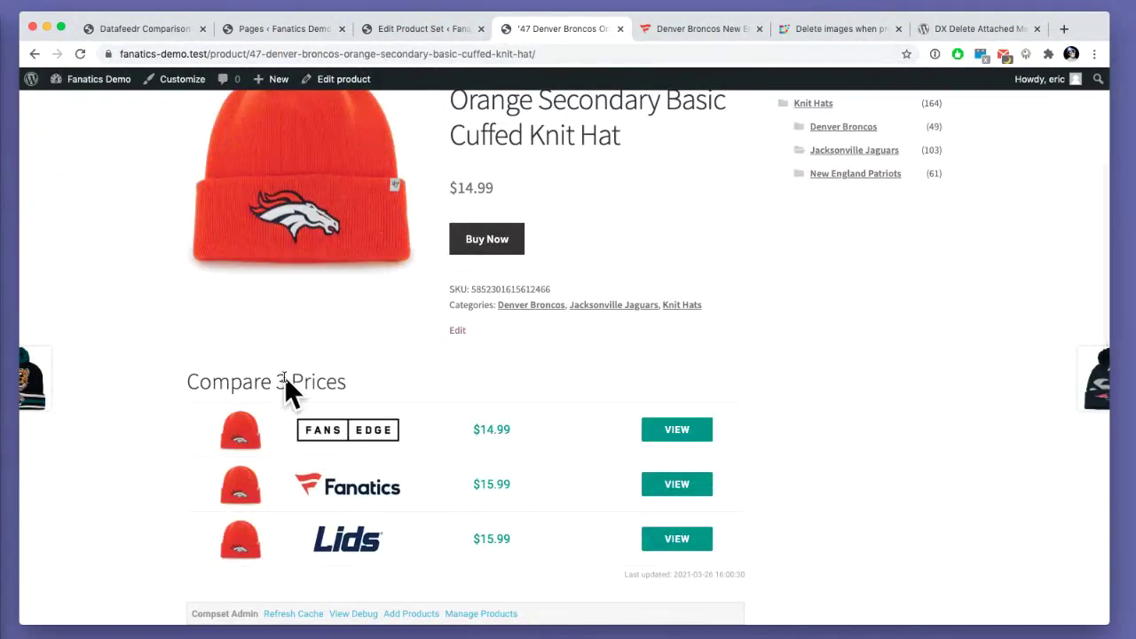
{"action": "scroll", "coordinate": [285, 377], "scroll_direction": "down", "scroll_amount": 4}
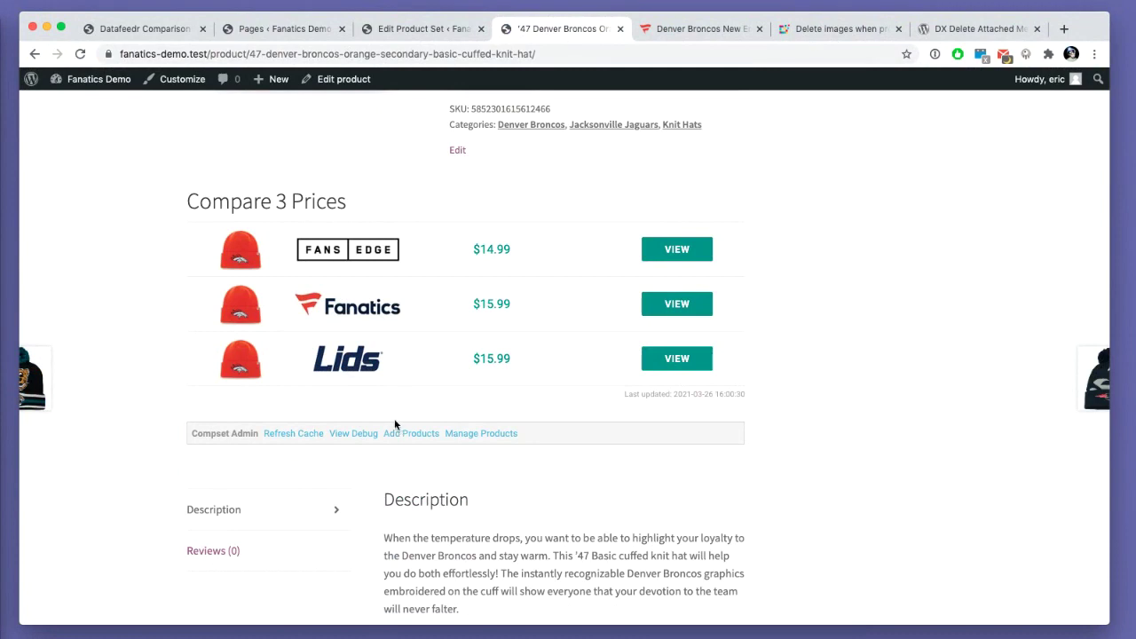
{"action": "scroll", "coordinate": [394, 423], "scroll_direction": "up", "scroll_amount": 1}
{"action": "scroll", "coordinate": [262, 323], "scroll_direction": "up", "scroll_amount": 1}
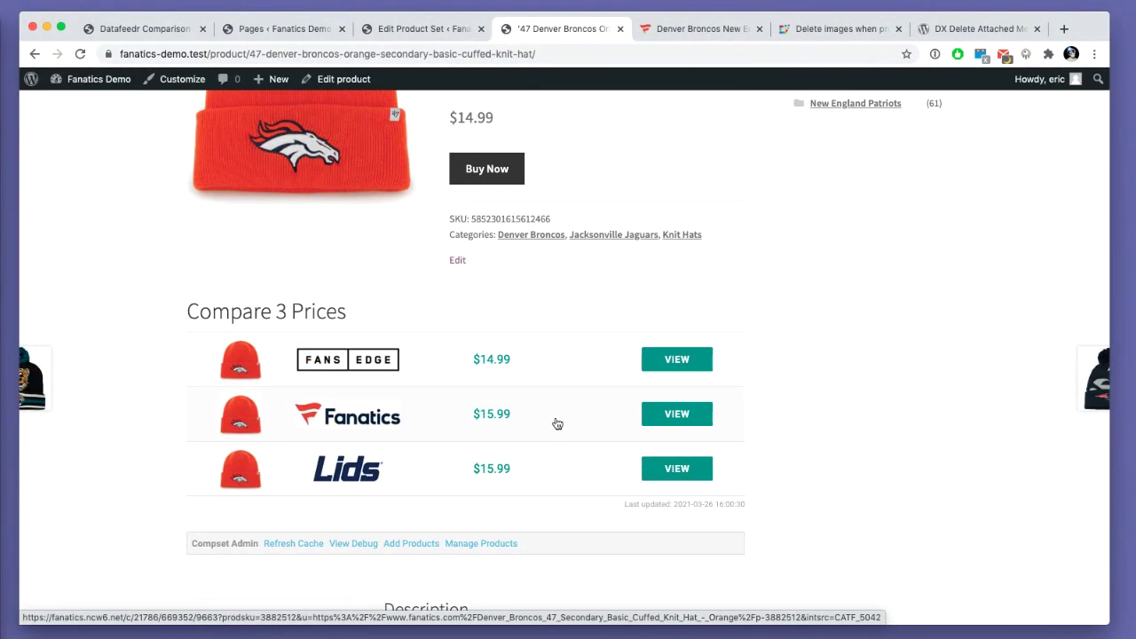
{"action": "scroll", "coordinate": [520, 441], "scroll_direction": "down", "scroll_amount": 3}
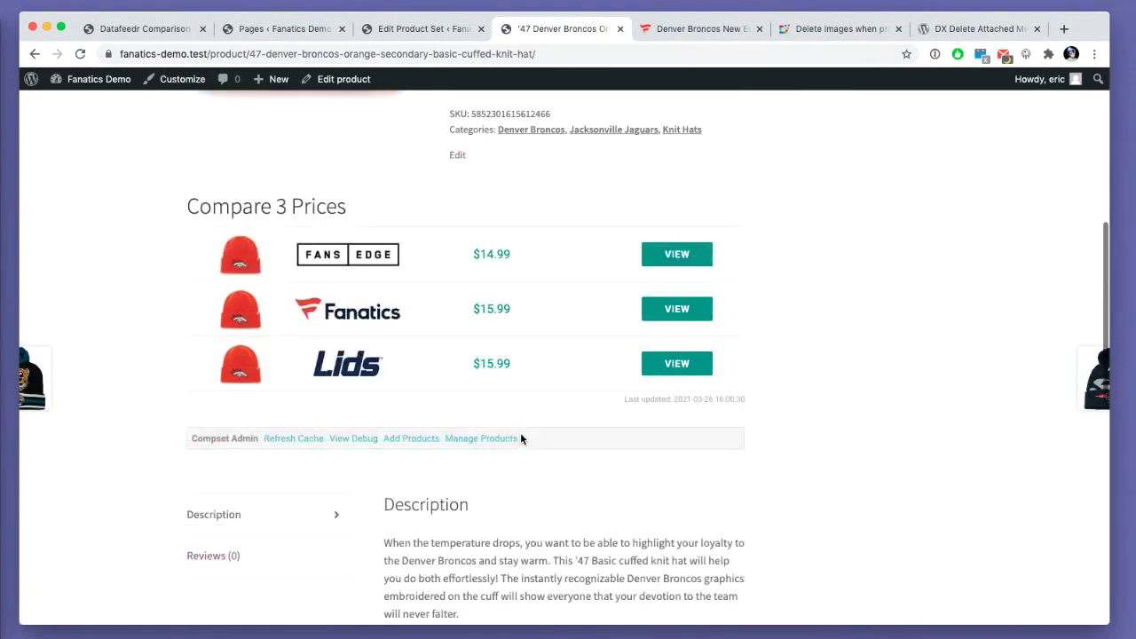
{"action": "scroll", "coordinate": [523, 436], "scroll_direction": "up", "scroll_amount": 1}
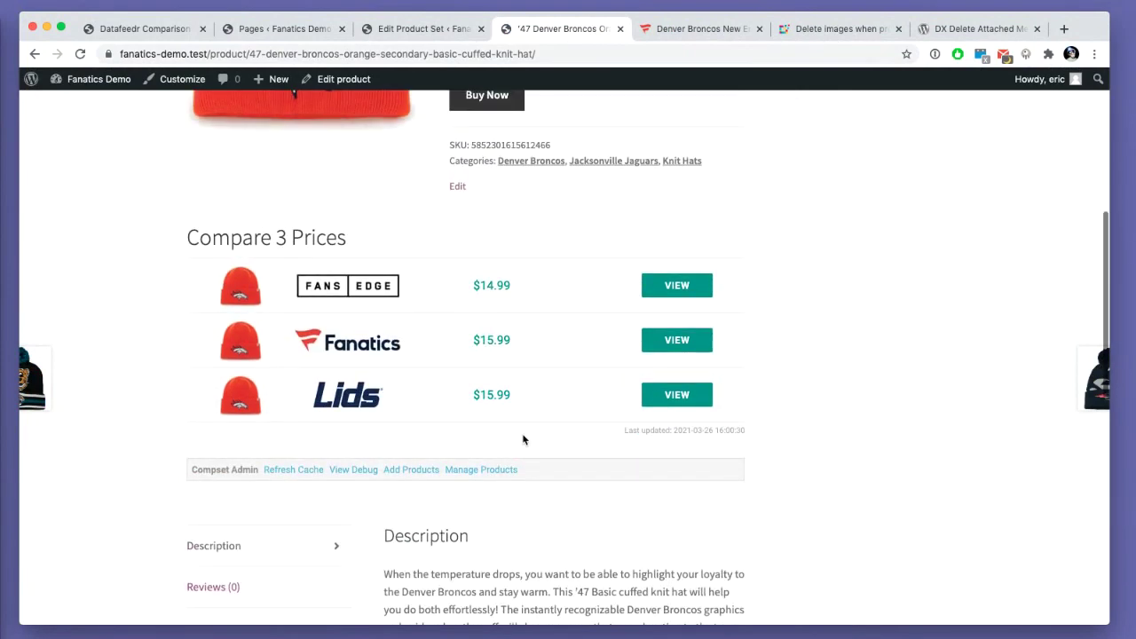
{"action": "scroll", "coordinate": [527, 440], "scroll_direction": "up", "scroll_amount": 1}
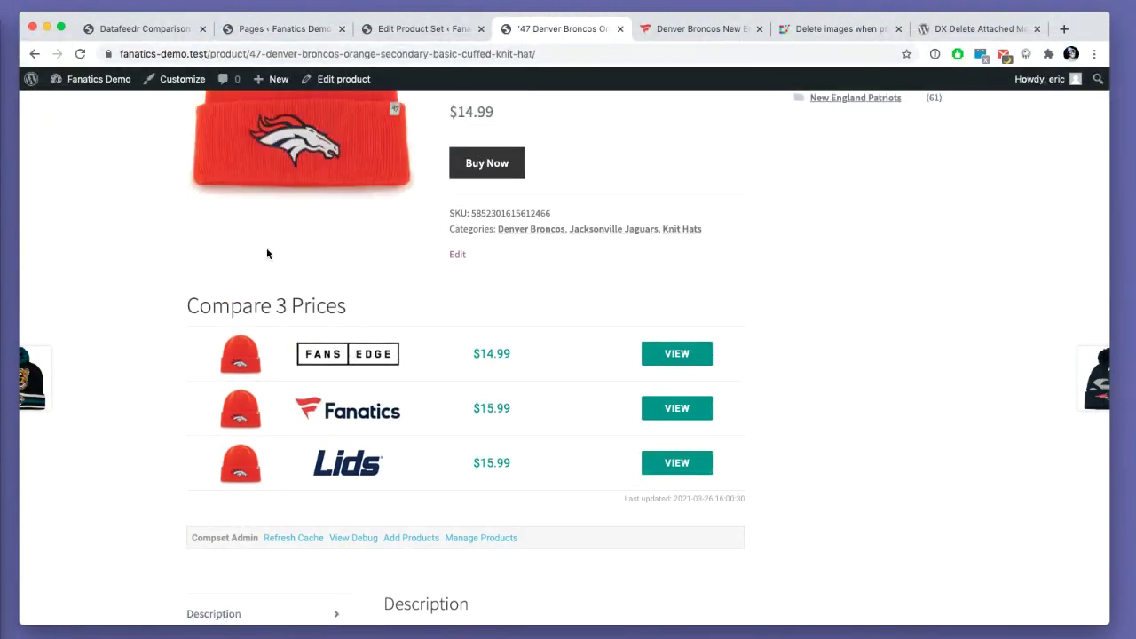
{"action": "scroll", "coordinate": [267, 248], "scroll_direction": "down", "scroll_amount": 1}
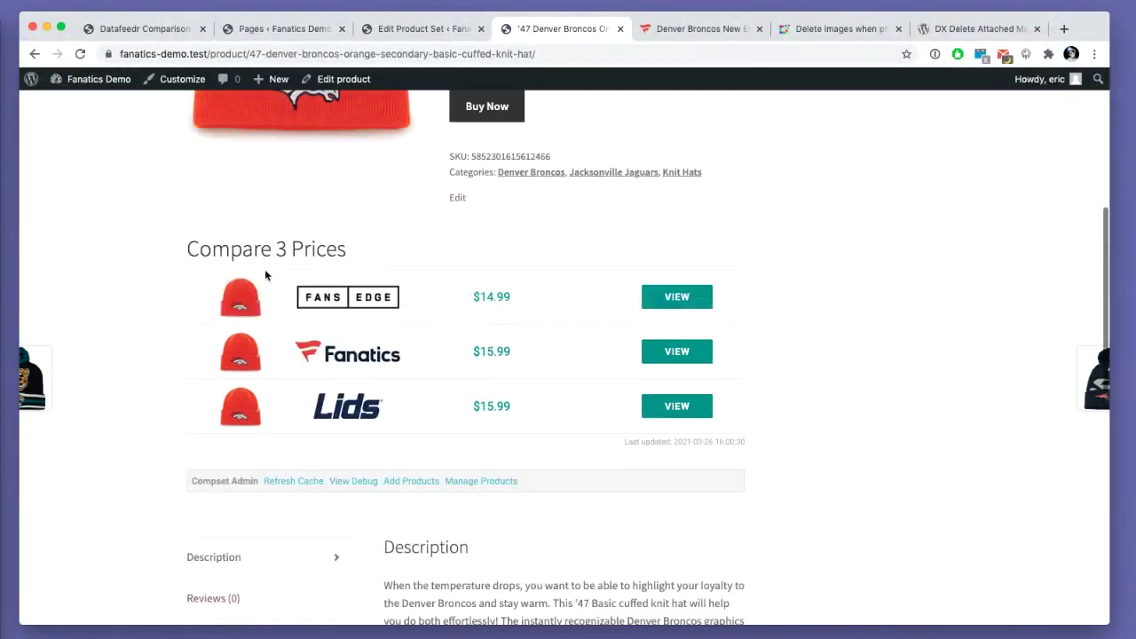
- Try the FansEdge and Lids offers, close them, then open the Jacksonville Jaguars category
{"action": "left_click", "coordinate": [665, 302]}
{"action": "left_click", "coordinate": [618, 32]}
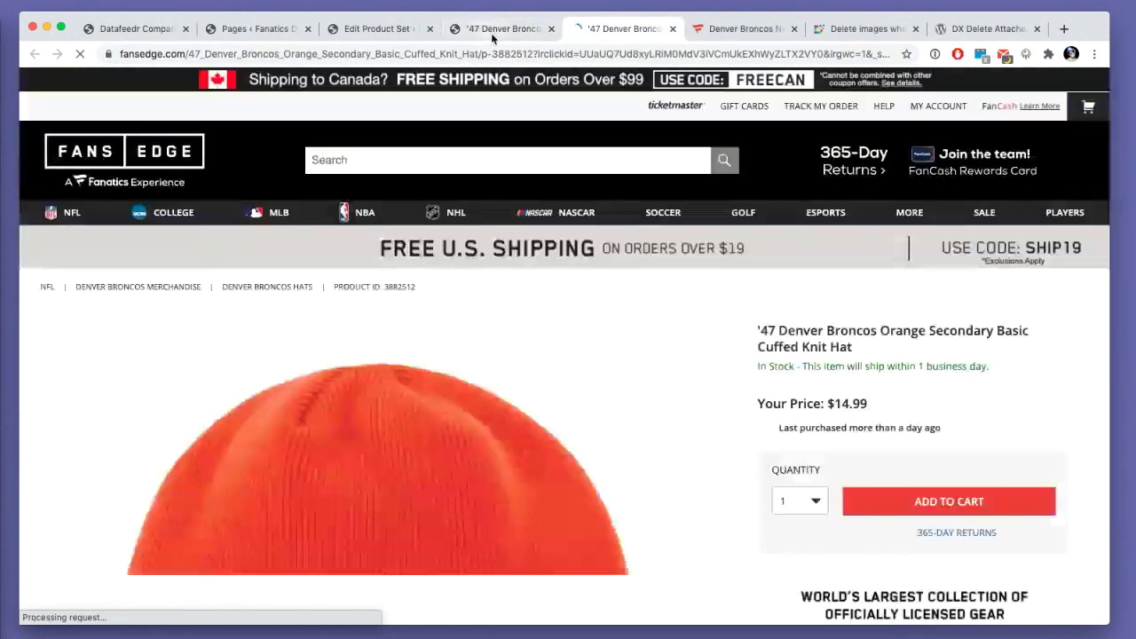
{"action": "left_click", "coordinate": [497, 29]}
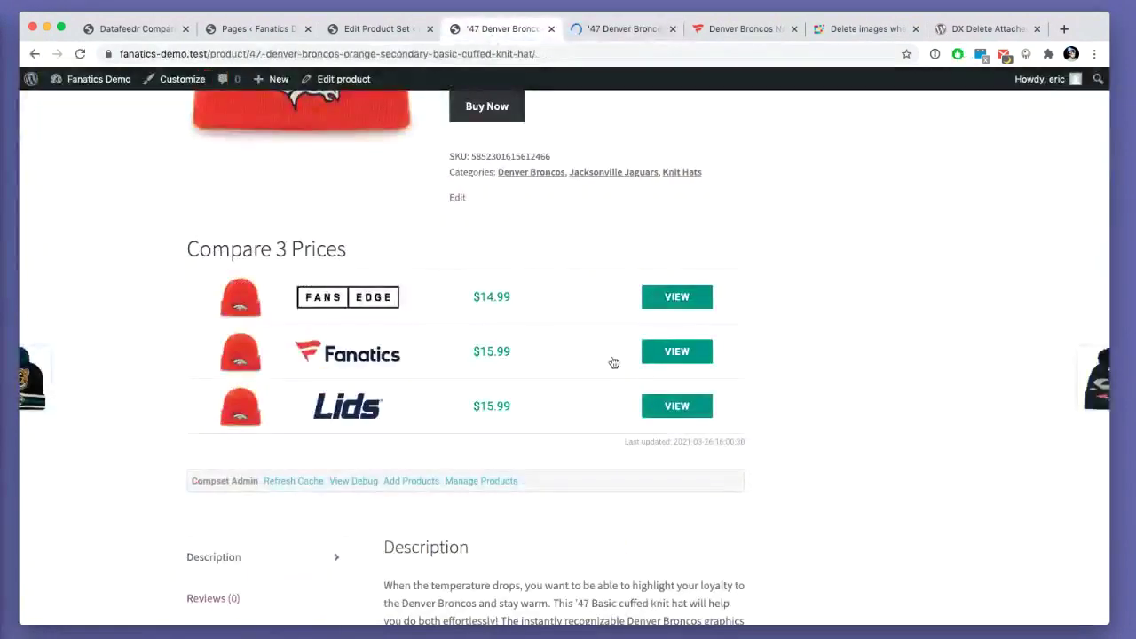
{"action": "left_click", "coordinate": [676, 405]}
{"action": "left_click", "coordinate": [672, 32]}
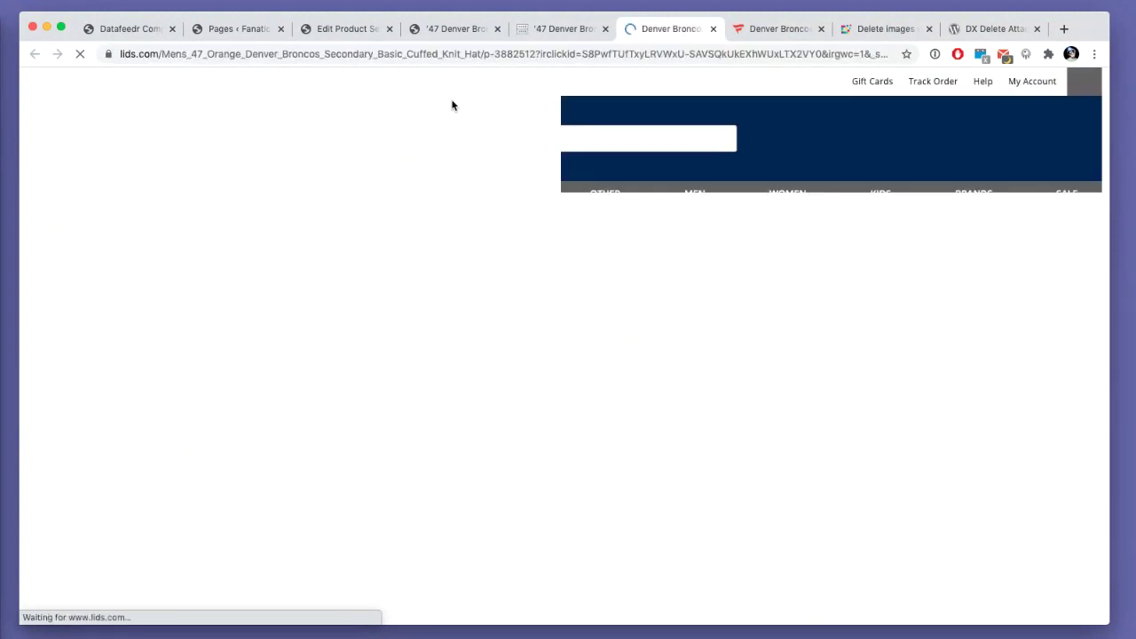
{"action": "key", "text": "super+w"}
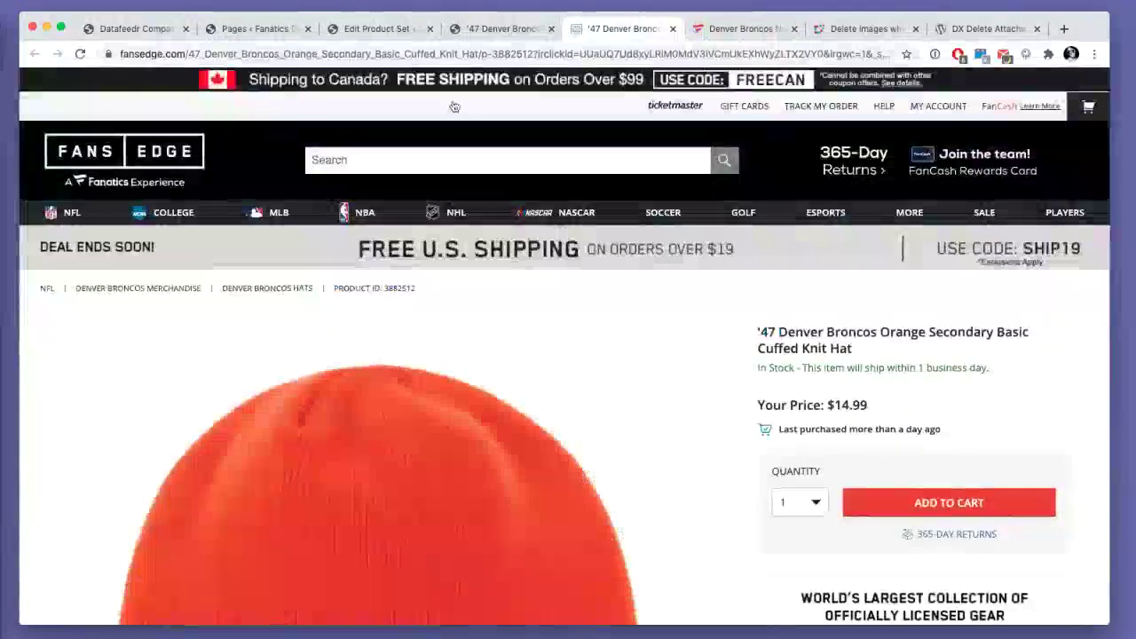
{"action": "key", "text": "super+w"}
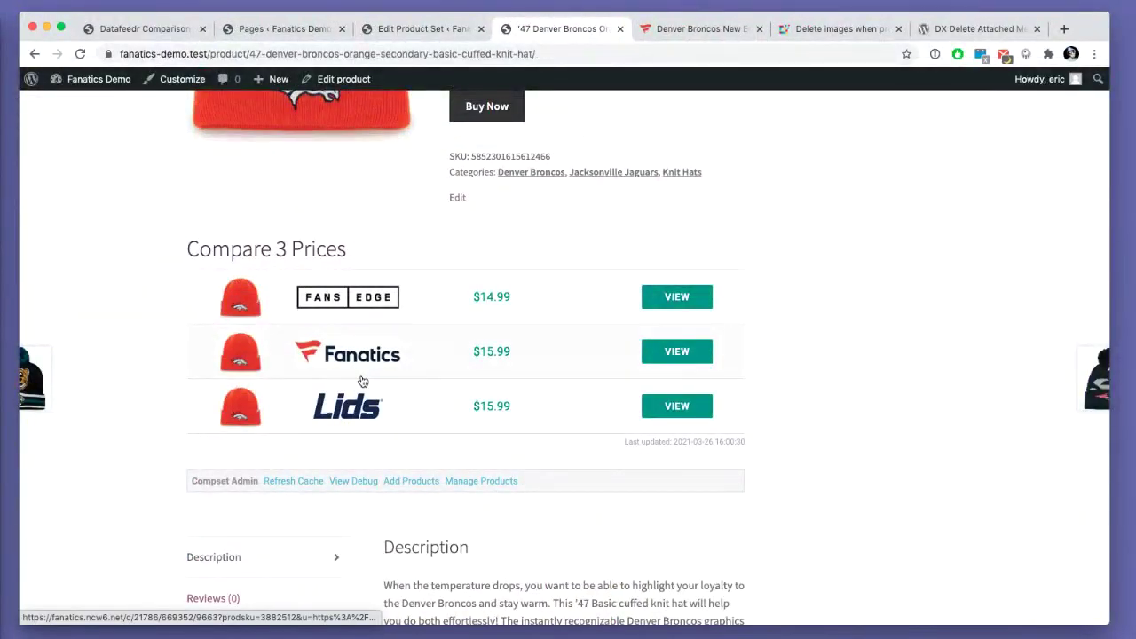
{"action": "scroll", "coordinate": [347, 394], "scroll_direction": "up", "scroll_amount": 5}
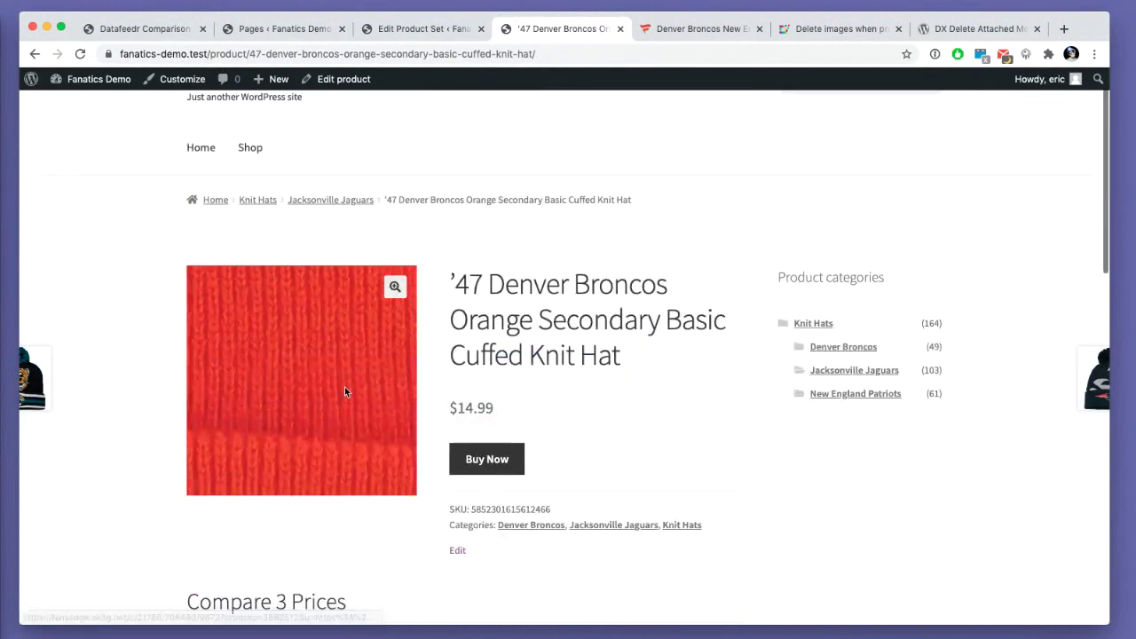
{"action": "left_click", "coordinate": [313, 200]}
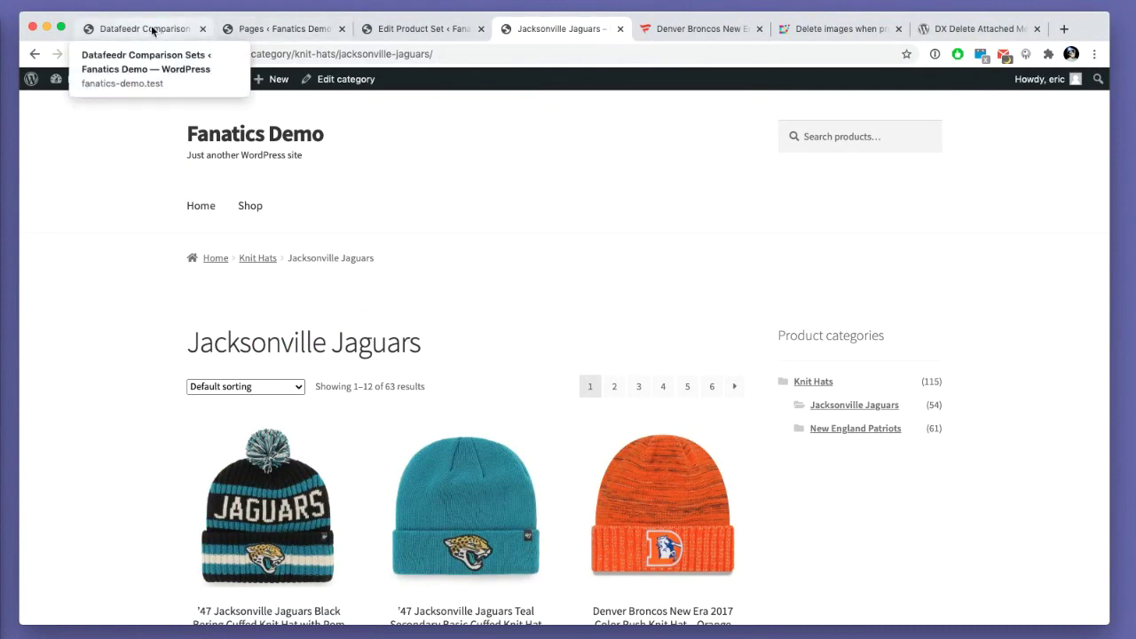
{"action": "left_click", "coordinate": [188, 32]}
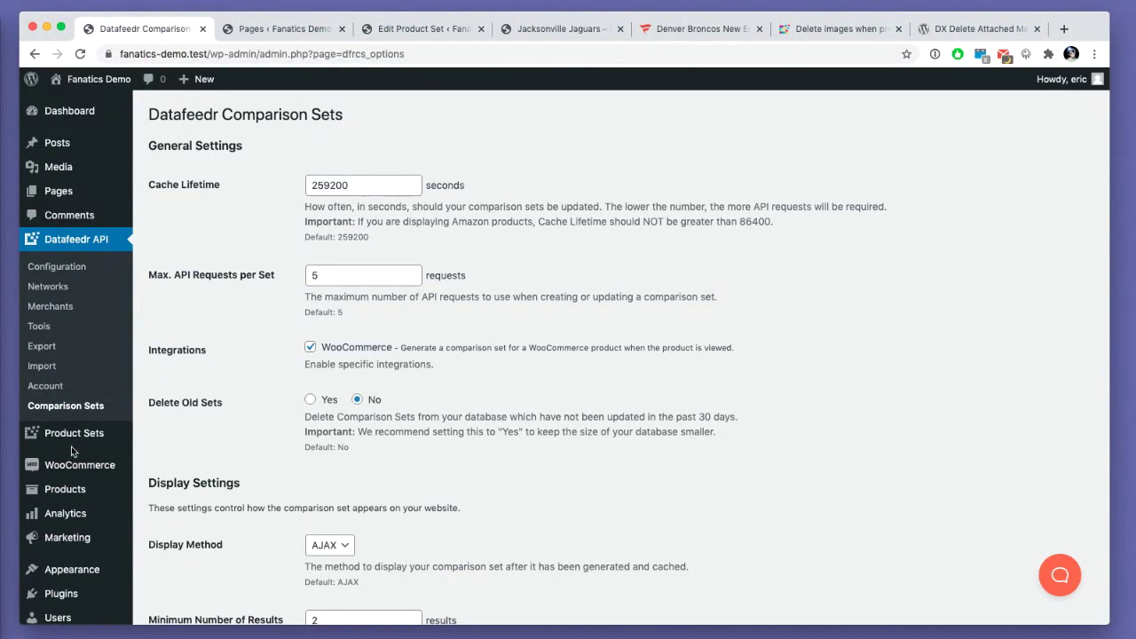
{"action": "mouse_move", "coordinate": [70, 490]}
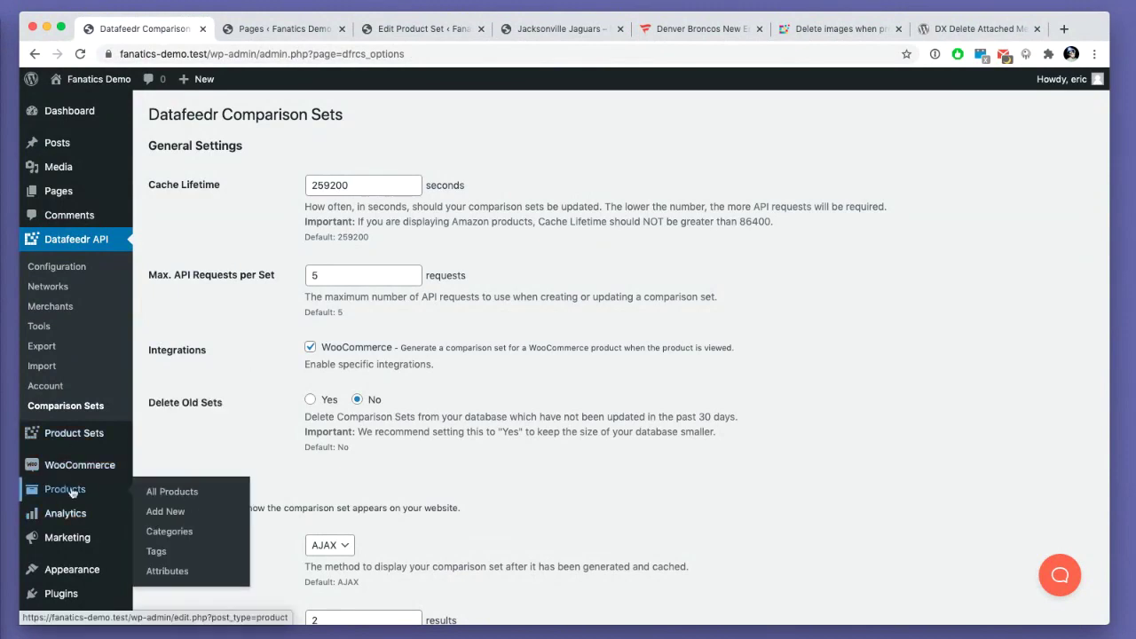
{"action": "left_click", "coordinate": [169, 571]}
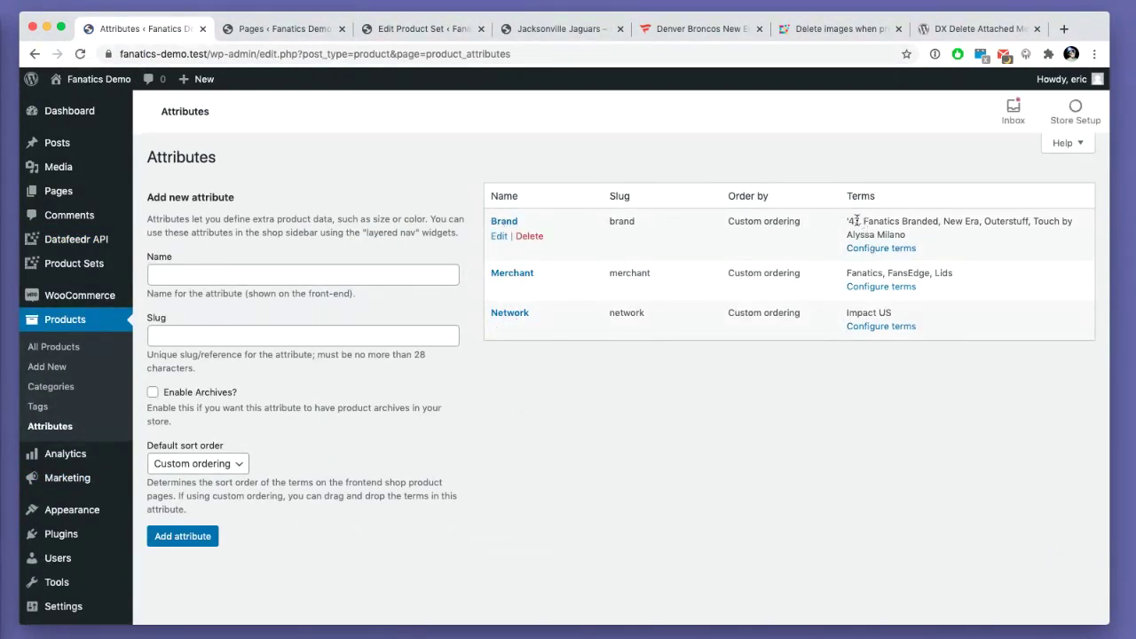
{"action": "scroll", "coordinate": [882, 229], "scroll_direction": "up", "scroll_amount": 5}
{"action": "scroll", "coordinate": [484, 321], "scroll_direction": "down", "scroll_amount": 1}
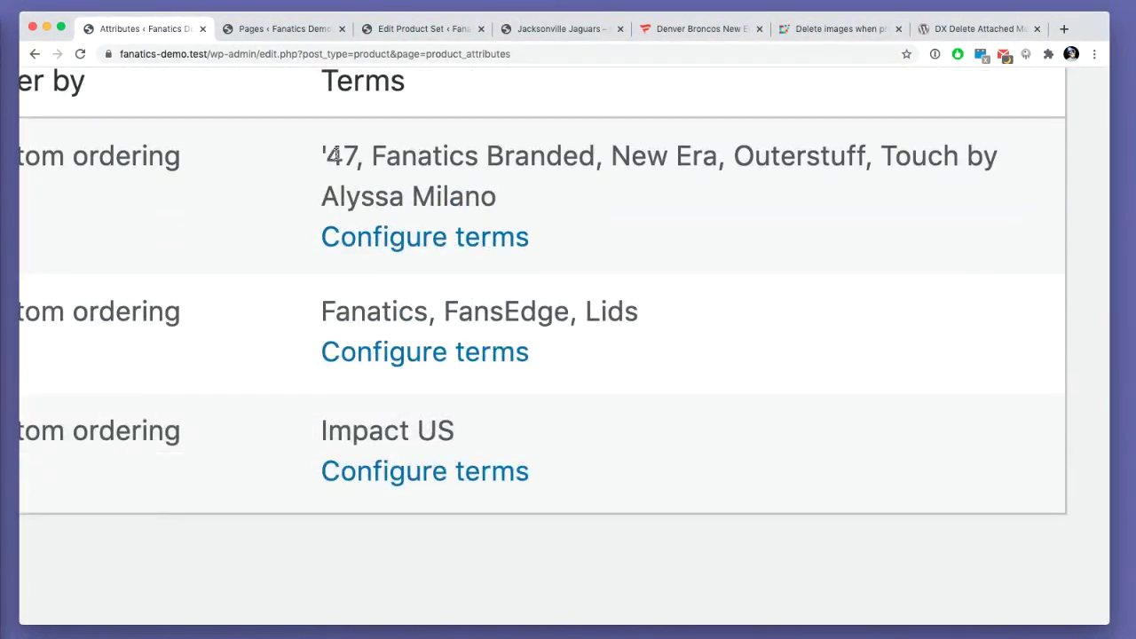
{"action": "left_click_drag", "start_coordinate": [387, 156], "coordinate": [773, 158]}
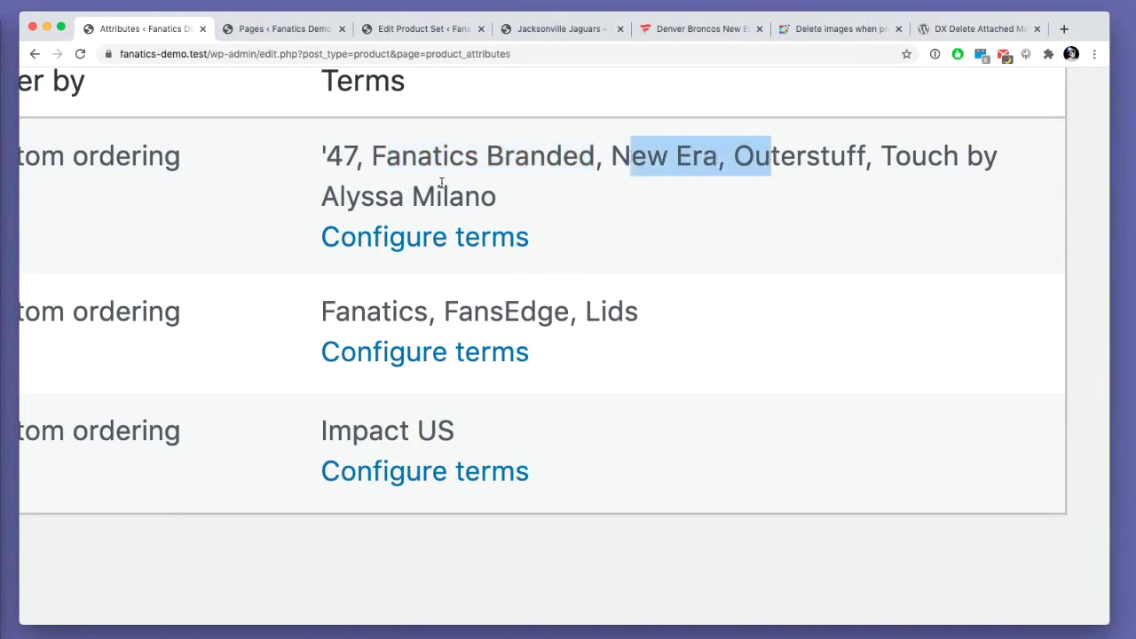
{"action": "scroll", "coordinate": [366, 312], "scroll_direction": "left", "scroll_amount": 5}
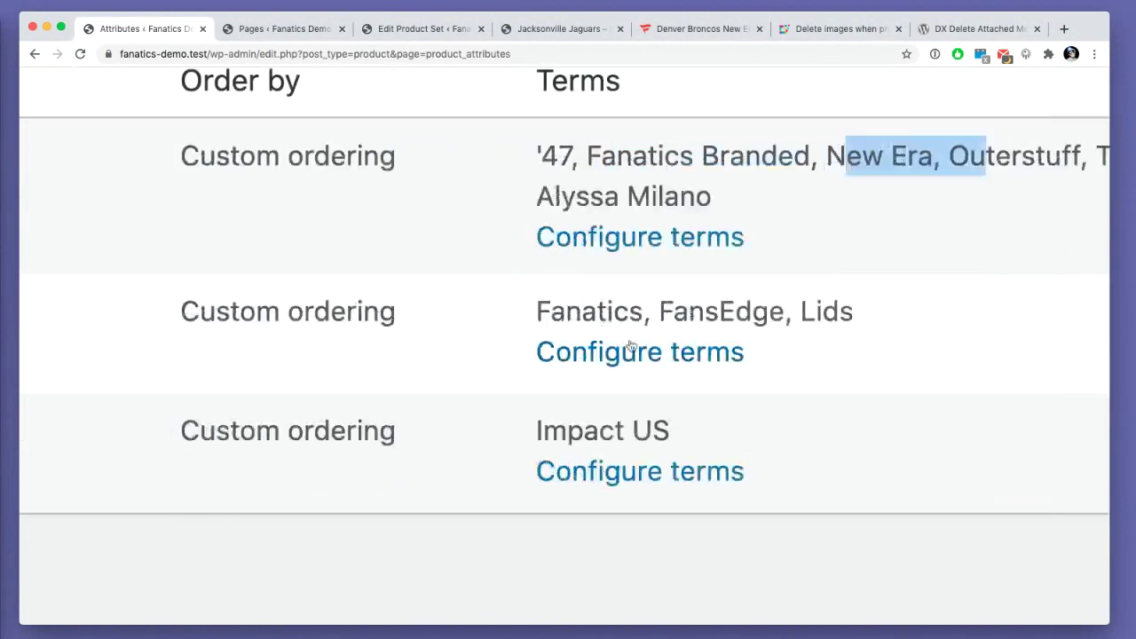
{"action": "left_click_drag", "start_coordinate": [582, 310], "coordinate": [820, 312]}
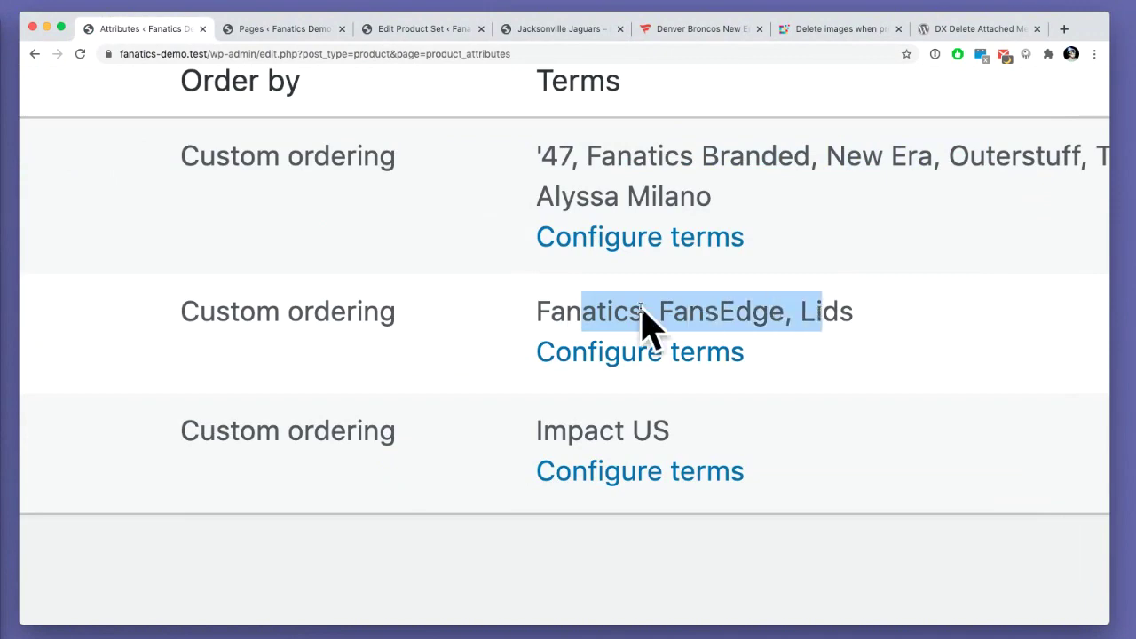
{"action": "key", "text": "super+0"}
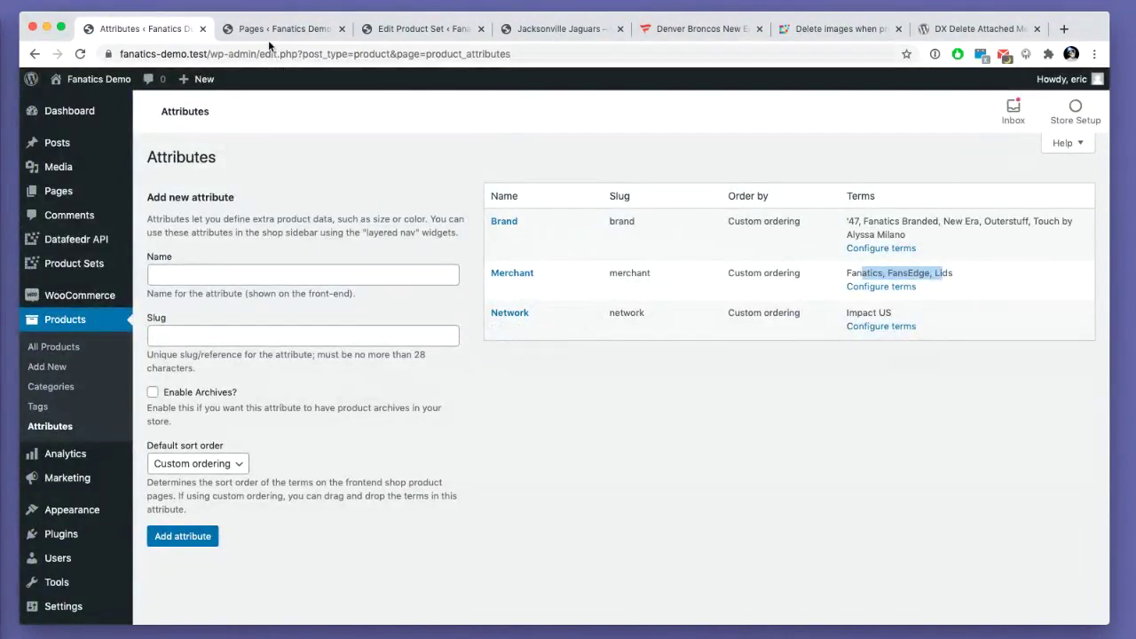
{"action": "left_click", "coordinate": [508, 29]}
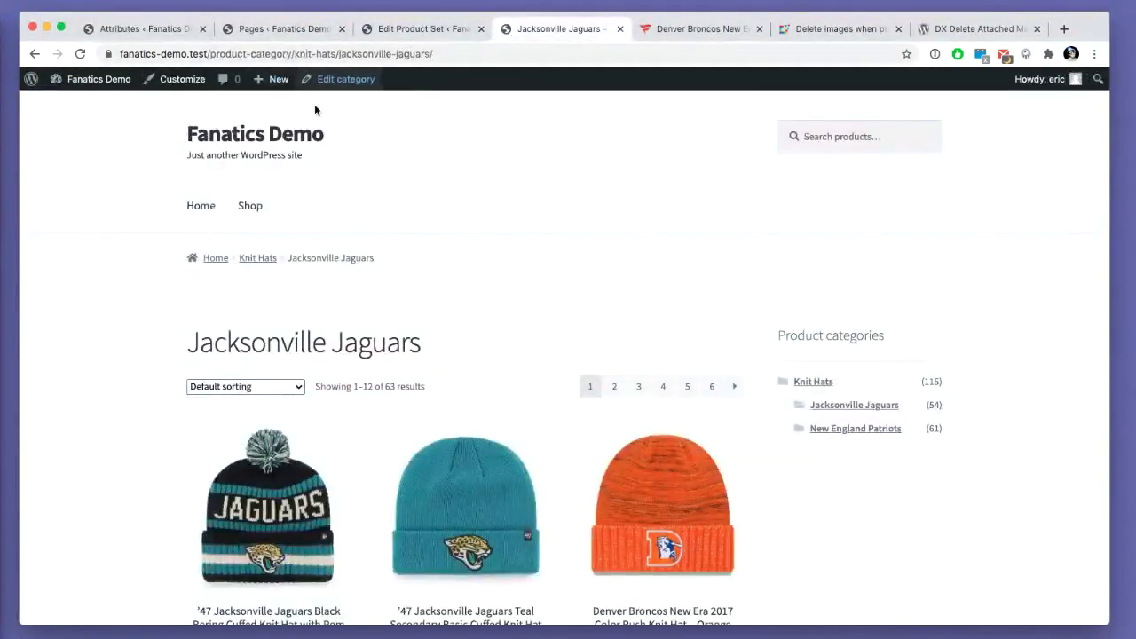
- From the Shop page, add a Filter Products by Price widget to the Customizer's Sidebar
{"action": "left_click", "coordinate": [256, 212]}
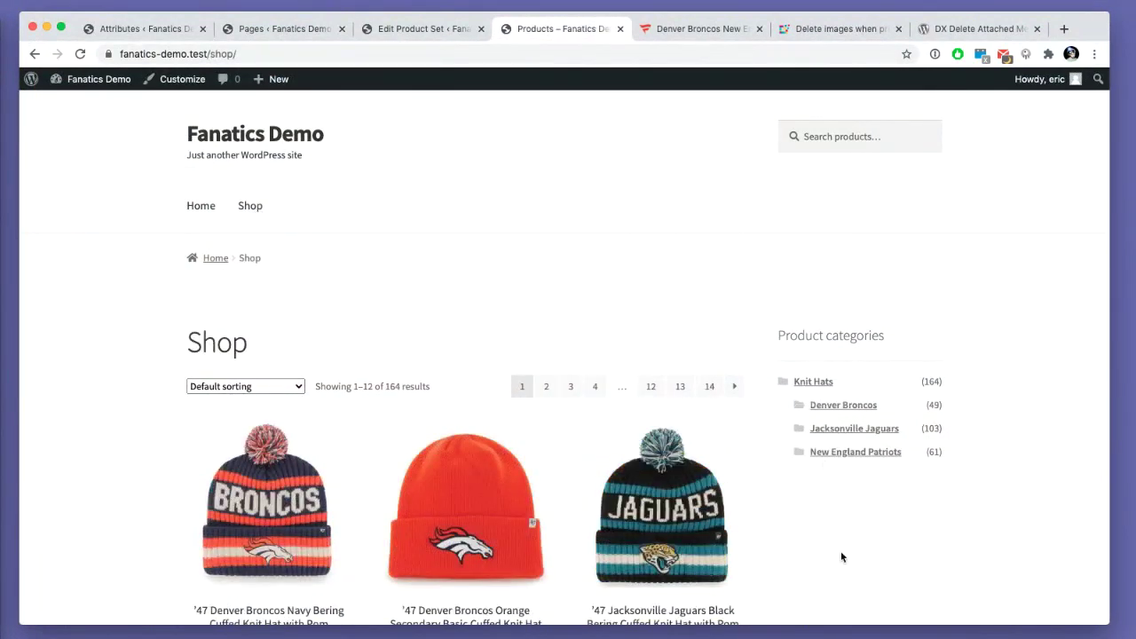
{"action": "left_click", "coordinate": [178, 79]}
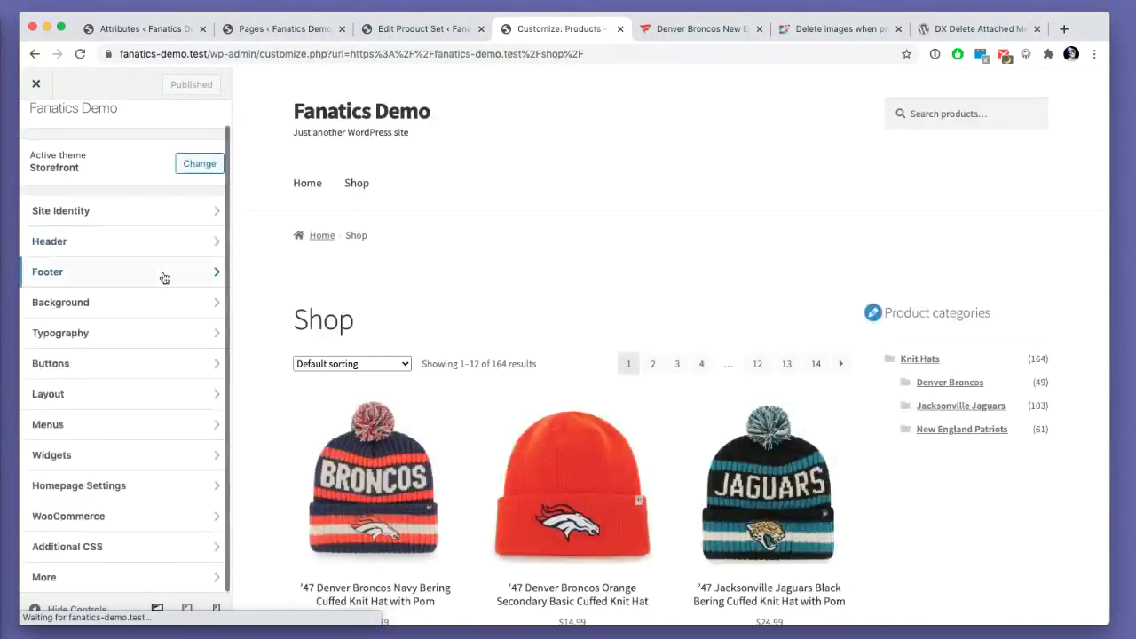
{"action": "left_click", "coordinate": [107, 456]}
{"action": "left_click", "coordinate": [66, 175]}
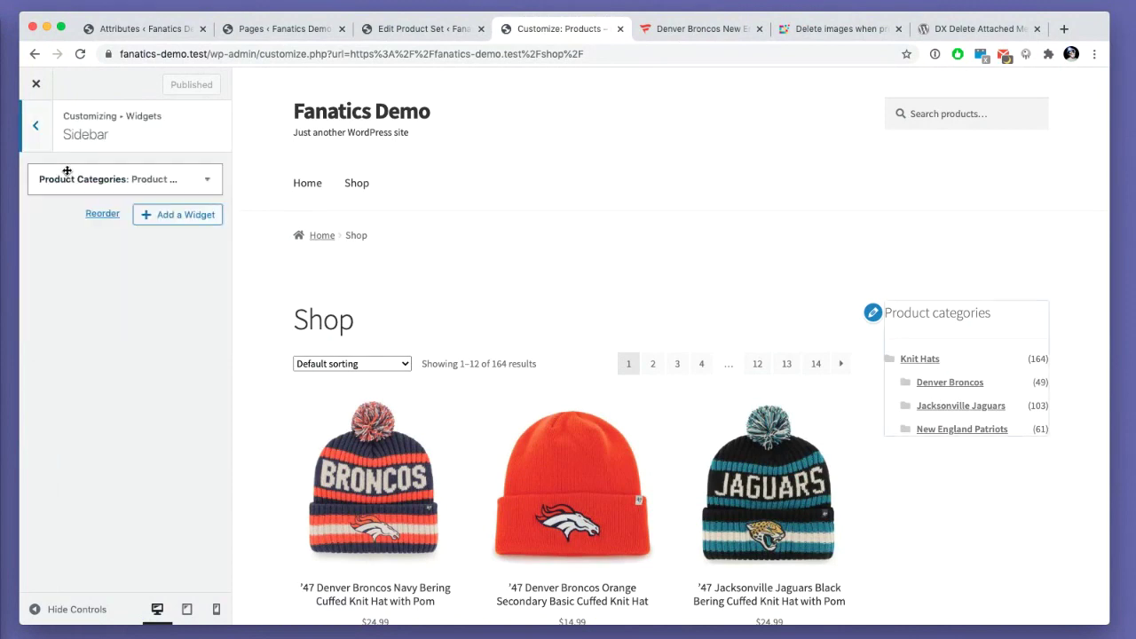
{"action": "left_click", "coordinate": [186, 216]}
{"action": "type", "text": "price"}
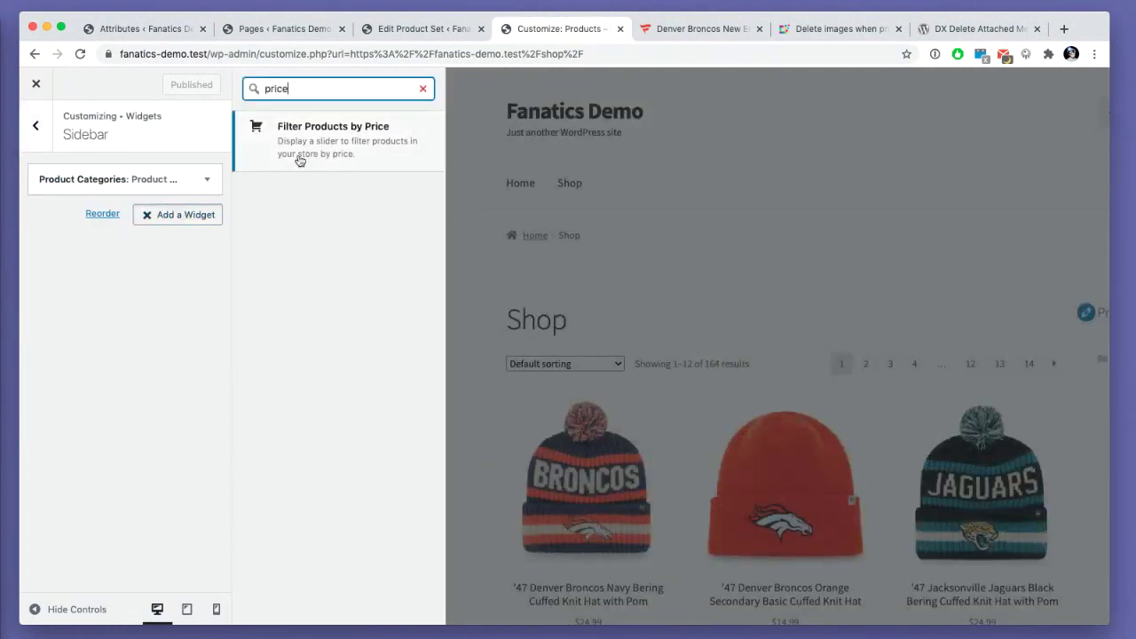
{"action": "left_click", "coordinate": [300, 156]}
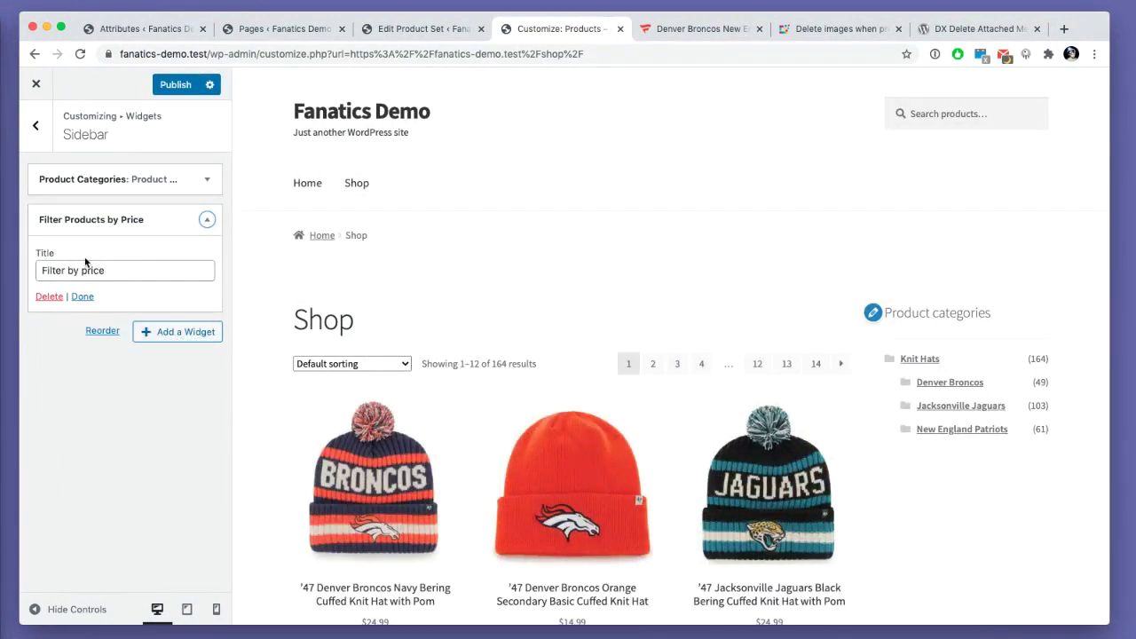
- Add a Filter Products by Attribute widget titled 'Merchants' using the merchant attribute
{"action": "left_click", "coordinate": [179, 334]}
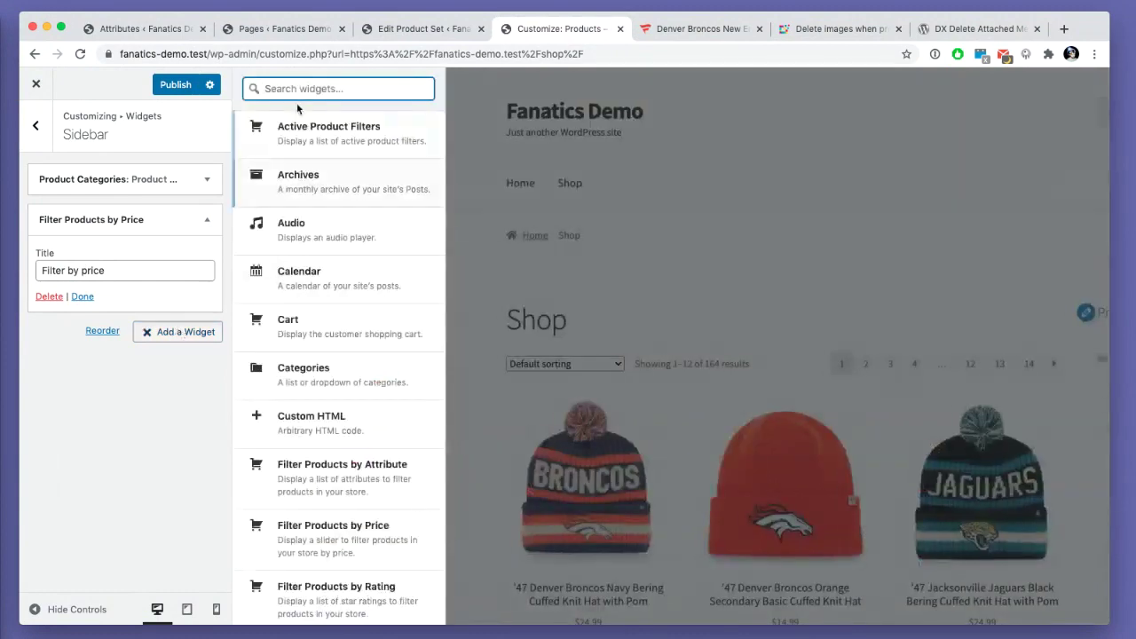
{"action": "type", "text": "fo"}
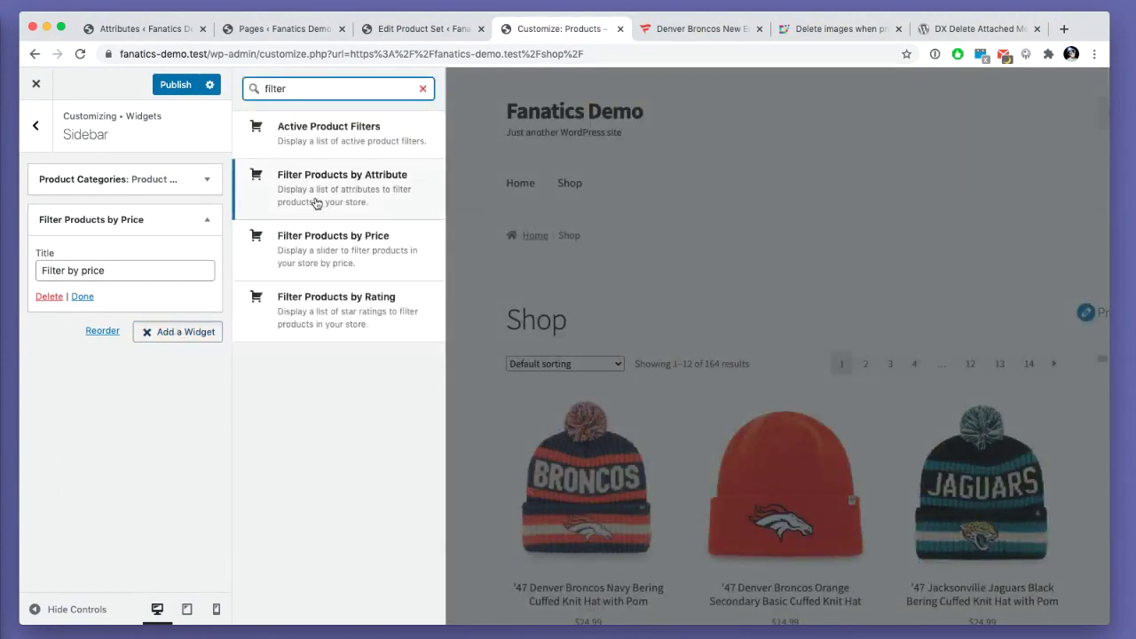
{"action": "left_click", "coordinate": [316, 204]}
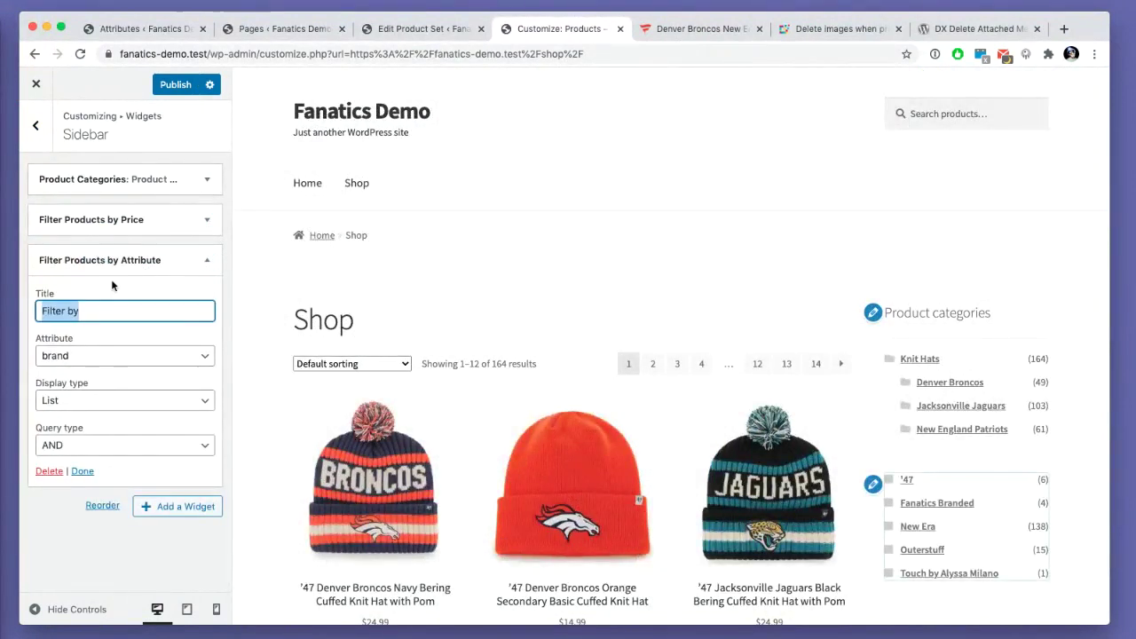
{"action": "type", "text": "Merxh"}
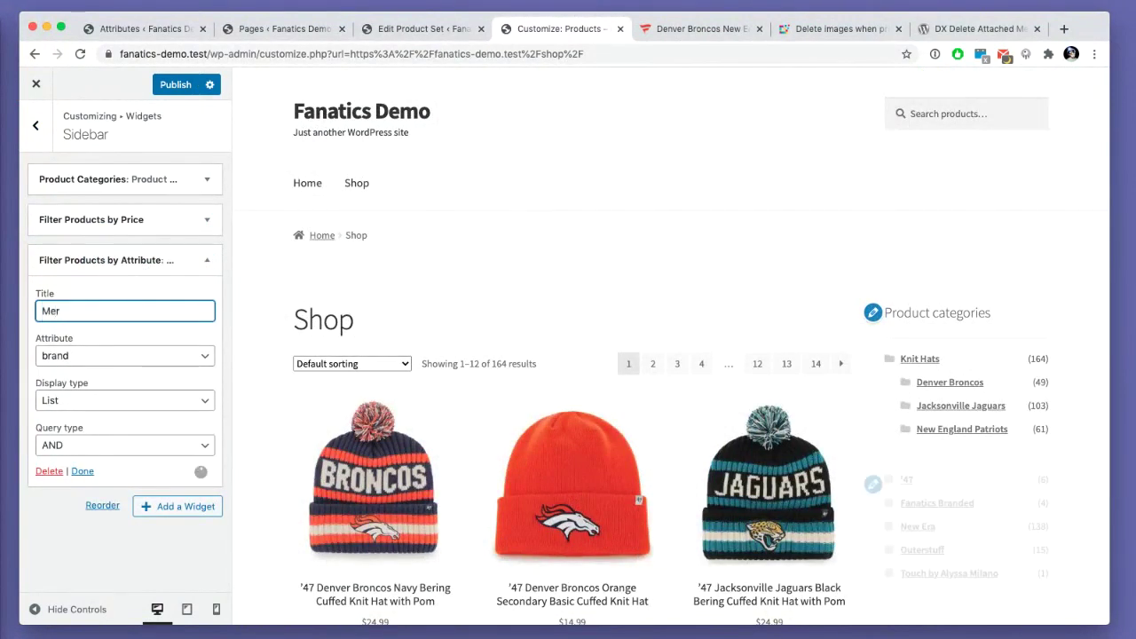
{"action": "key", "text": "BackSpace"}
{"action": "key", "text": "BackSpace"}
{"action": "type", "text": "chants"}
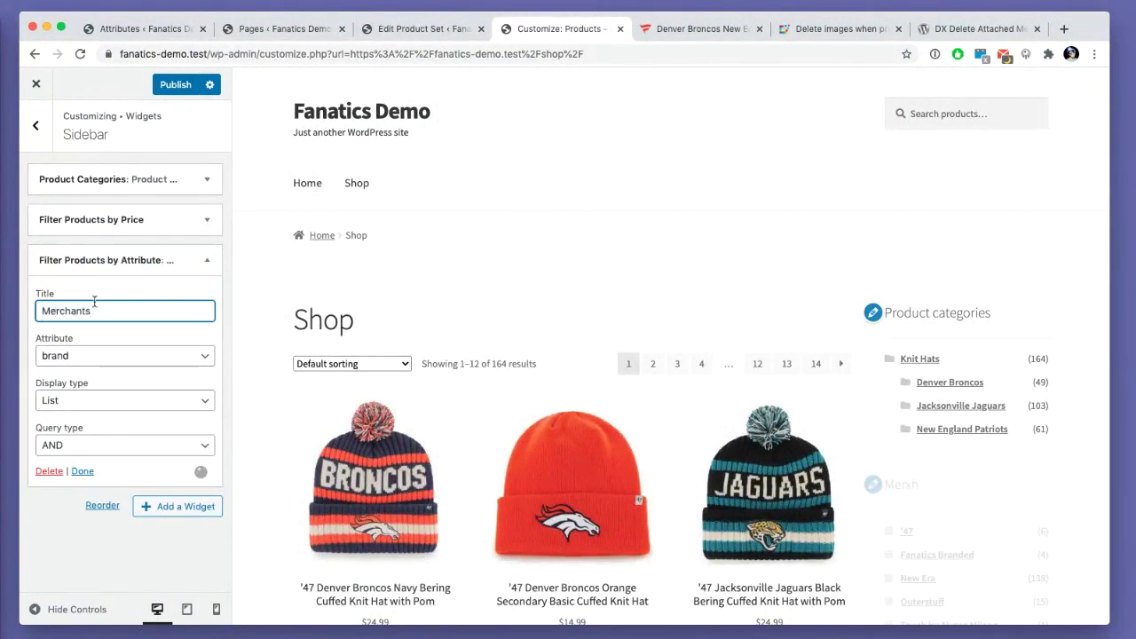
{"action": "left_click", "coordinate": [84, 362]}
{"action": "left_click", "coordinate": [84, 370]}
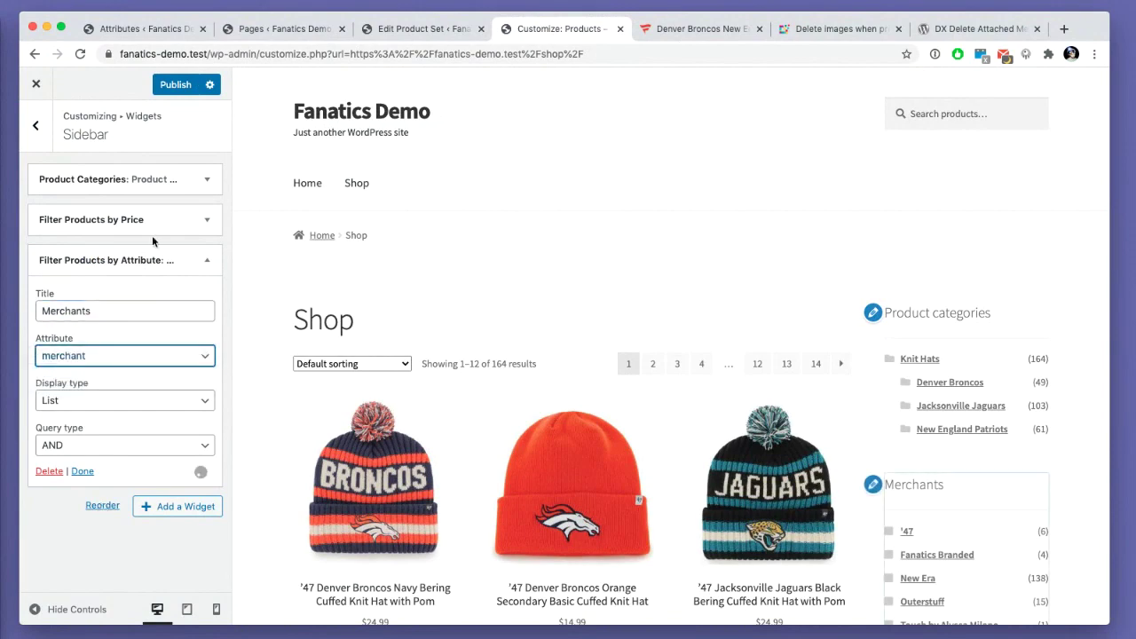
- Add a second attribute filter widget titled 'Brands', publish, and close the Customizer
{"action": "left_click", "coordinate": [177, 506]}
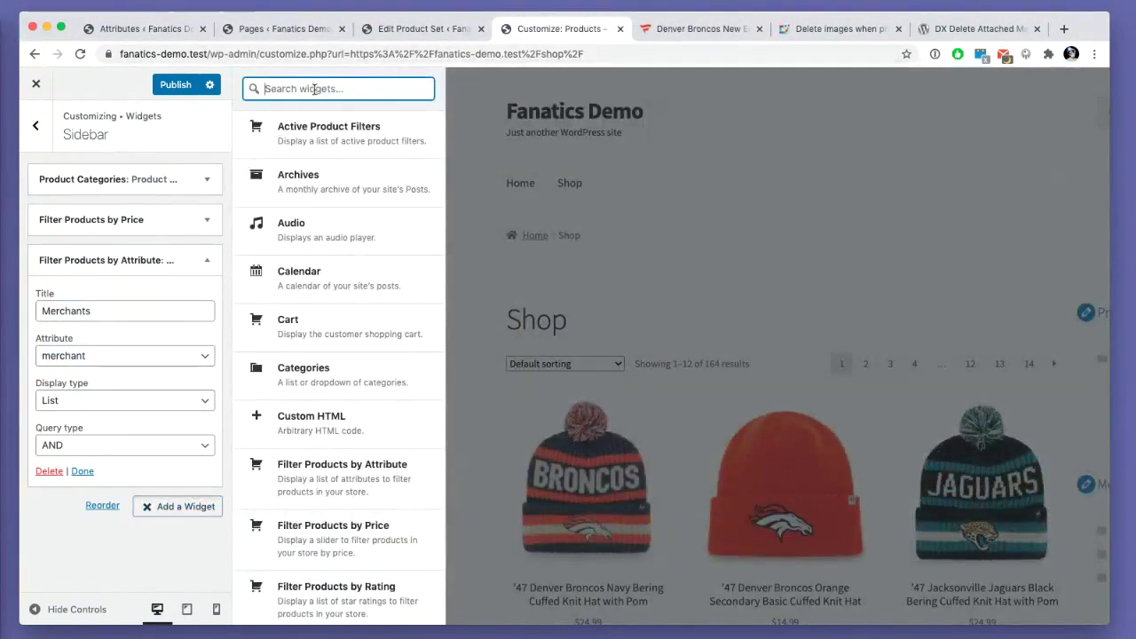
{"action": "type", "text": "filter"}
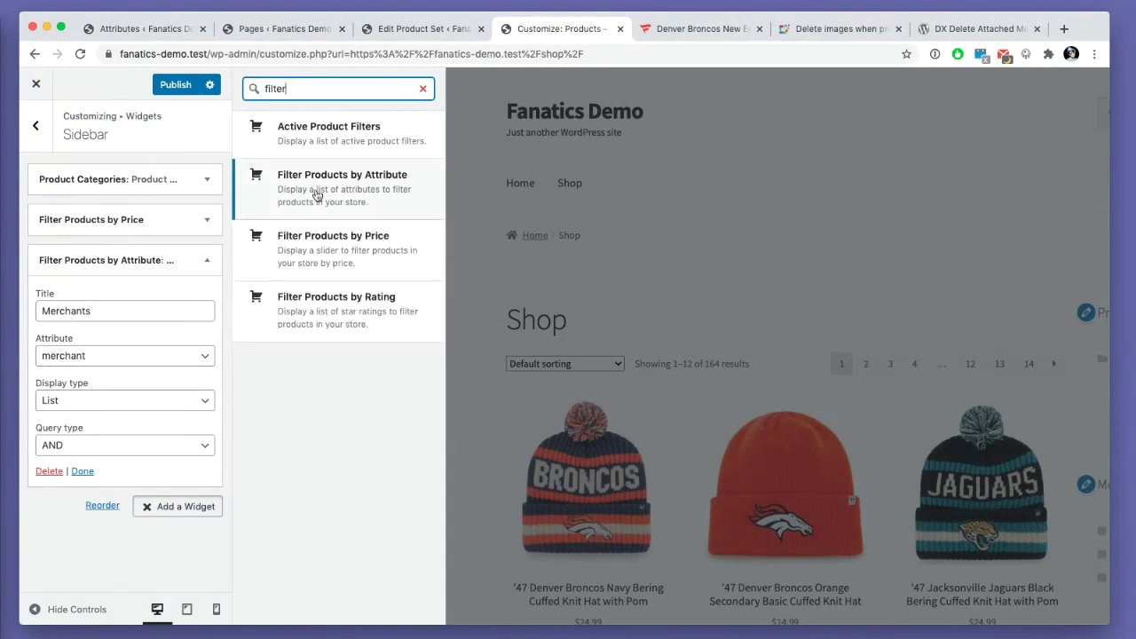
{"action": "left_click", "coordinate": [315, 182]}
{"action": "triple_click", "coordinate": [82, 349]}
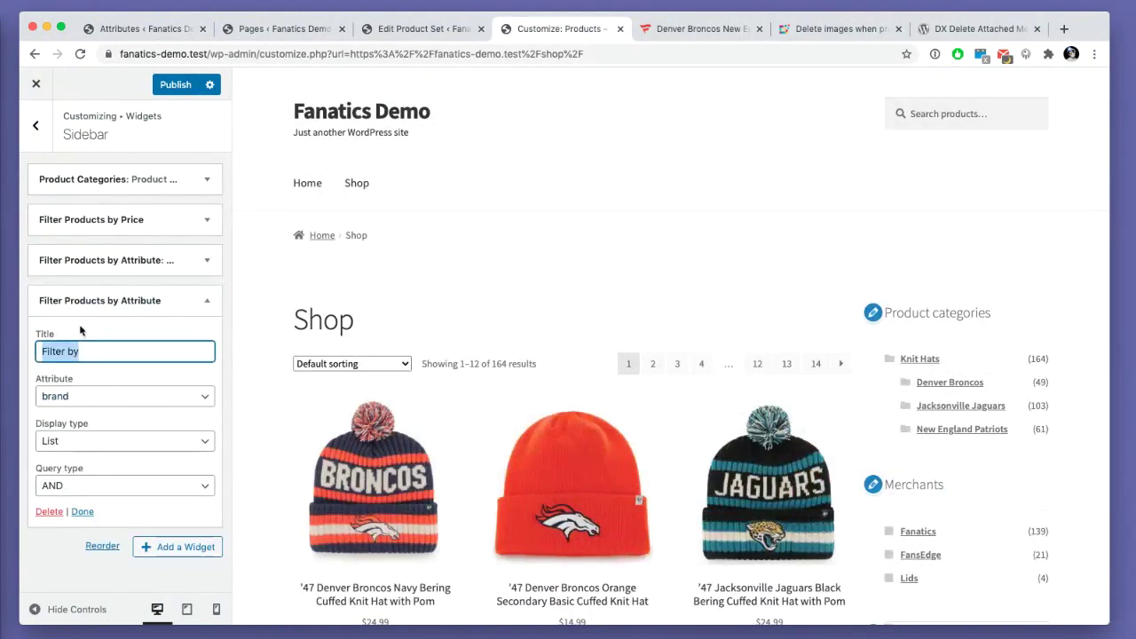
{"action": "type", "text": "Brands"}
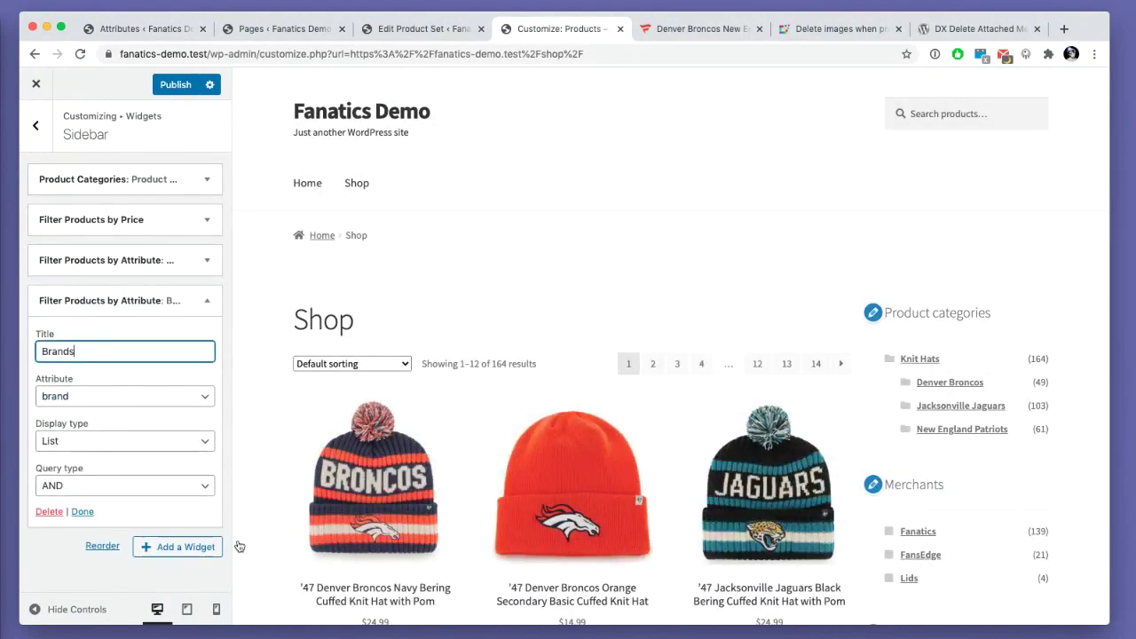
{"action": "left_click", "coordinate": [162, 87]}
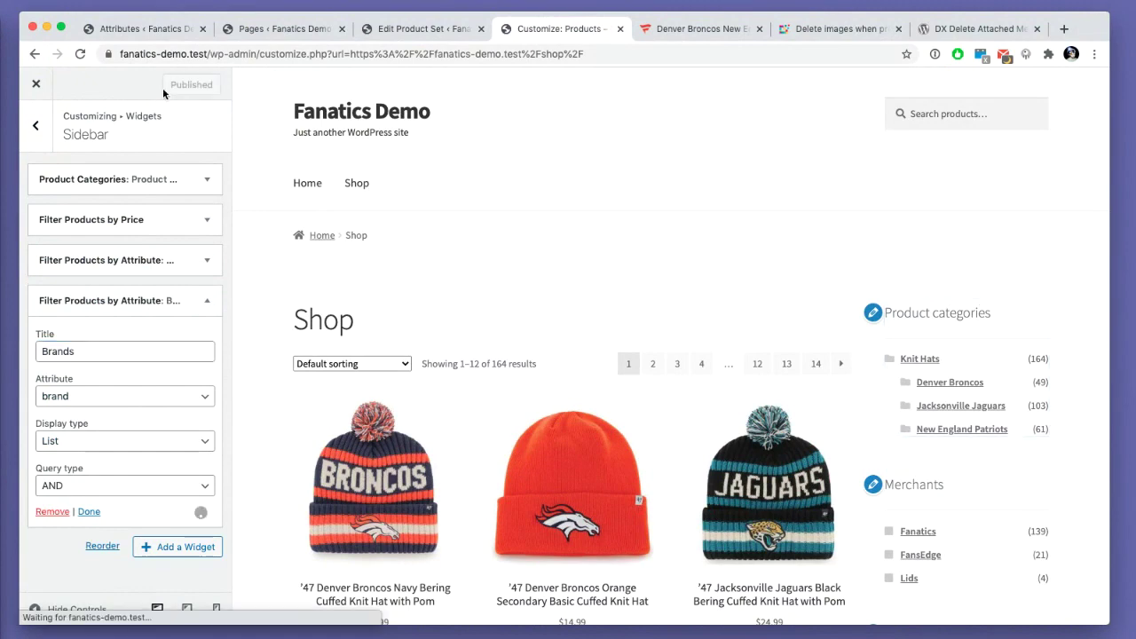
{"action": "left_click", "coordinate": [33, 89]}
- Filter the shop by the FansEdge merchant, then clear that filter again
{"action": "scroll", "coordinate": [660, 413], "scroll_direction": "down", "scroll_amount": 5}
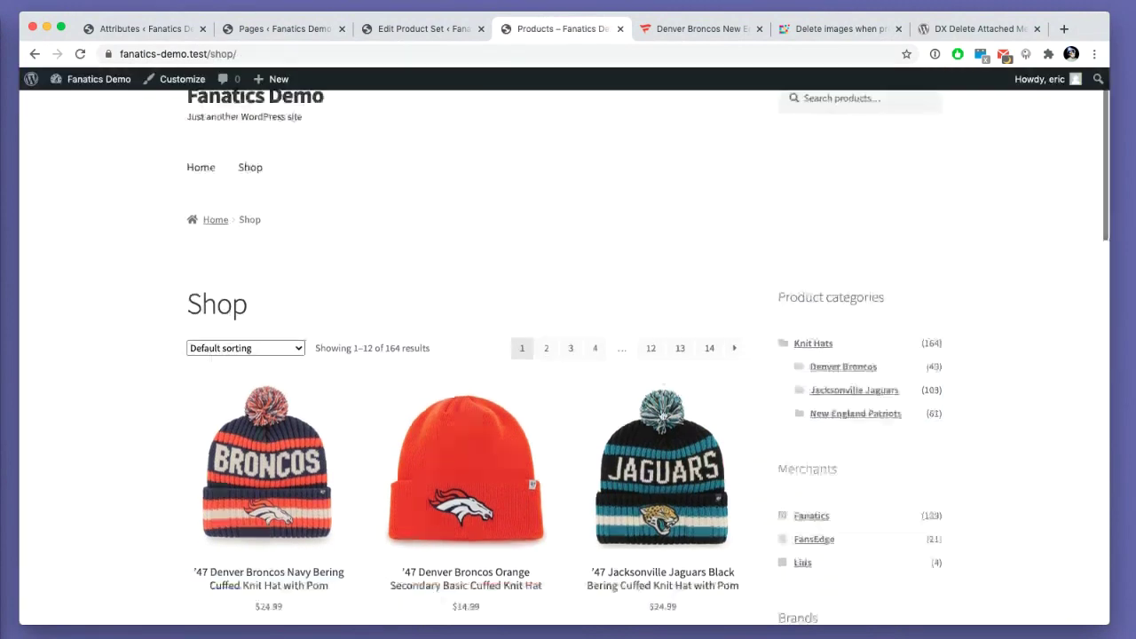
{"action": "scroll", "coordinate": [855, 378], "scroll_direction": "up", "scroll_amount": 3}
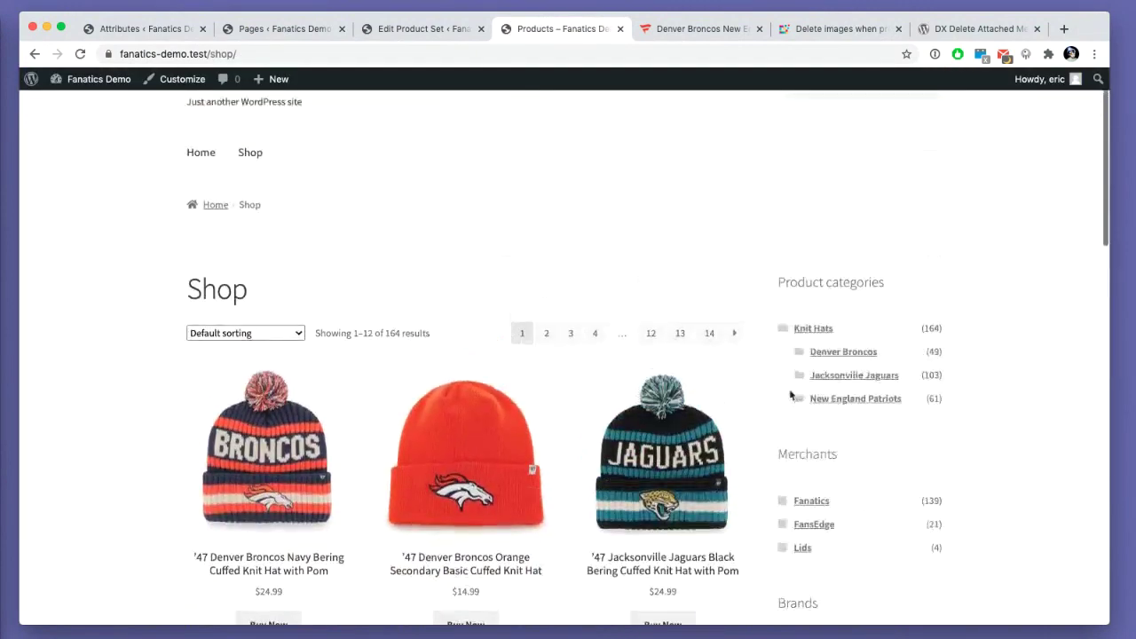
{"action": "left_click", "coordinate": [160, 54]}
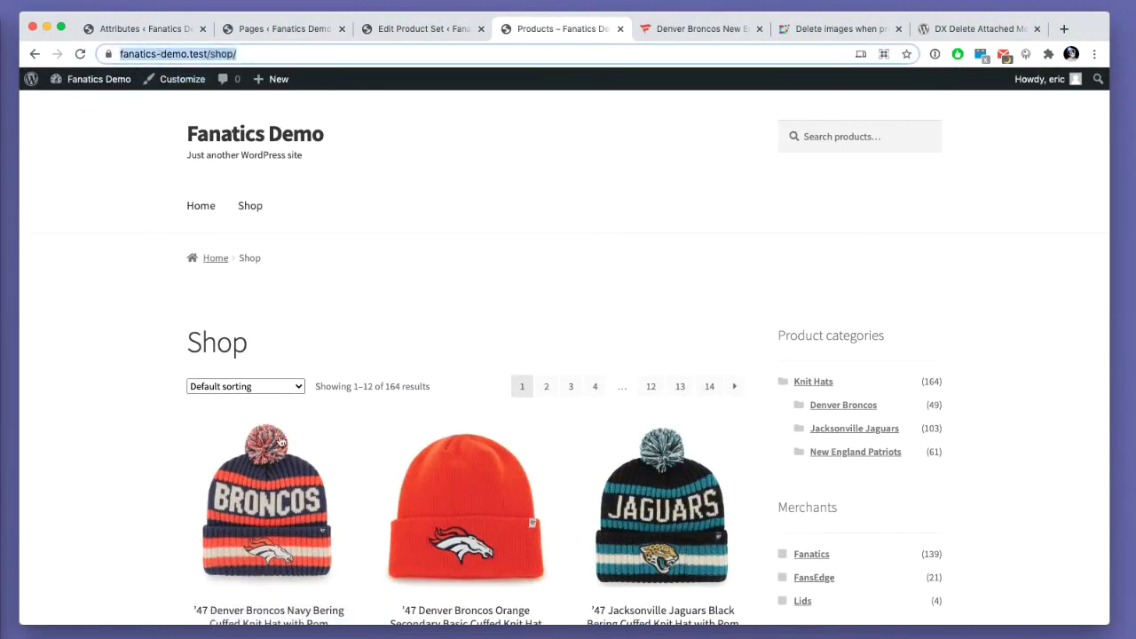
{"action": "left_click", "coordinate": [391, 305]}
{"action": "scroll", "coordinate": [393, 293], "scroll_direction": "down", "scroll_amount": 2}
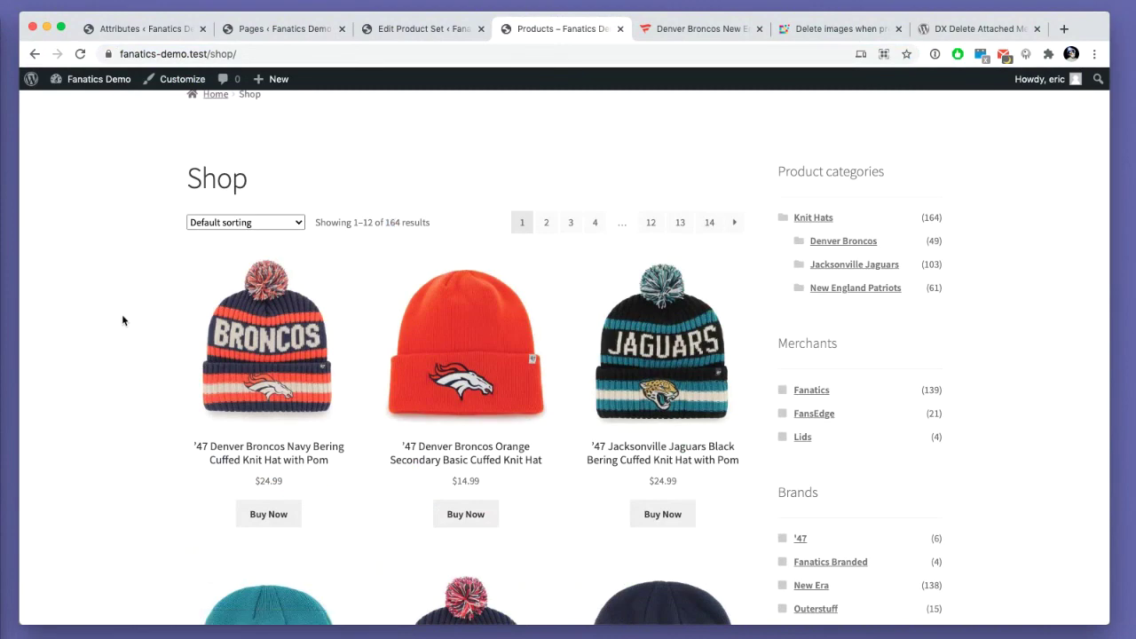
{"action": "scroll", "coordinate": [149, 347], "scroll_direction": "down", "scroll_amount": 4}
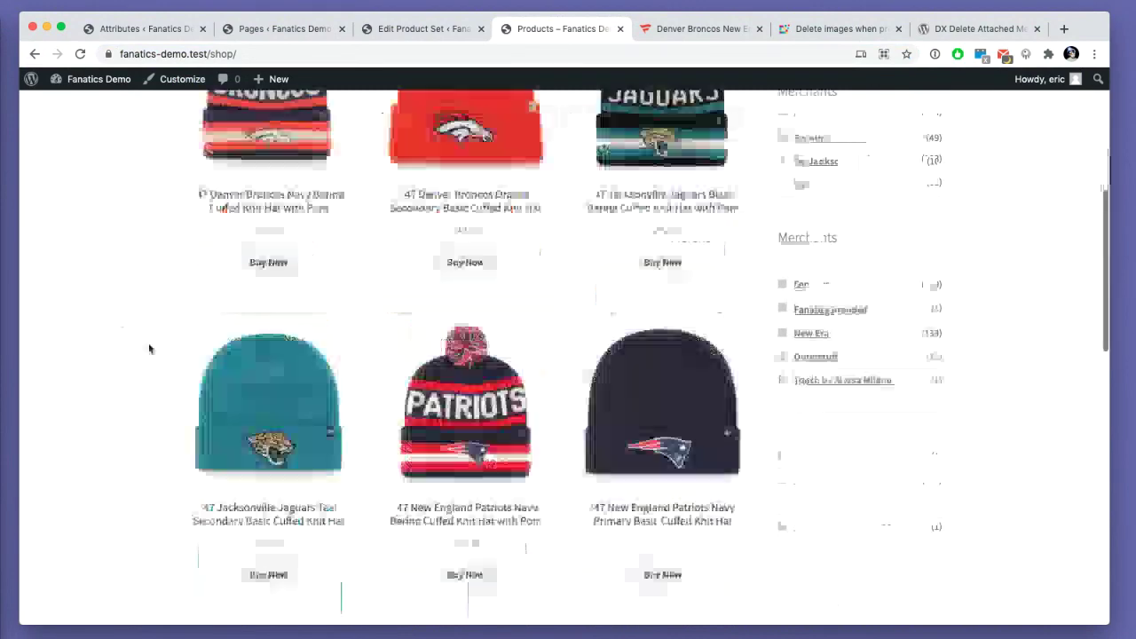
{"action": "scroll", "coordinate": [149, 347], "scroll_direction": "up", "scroll_amount": 3}
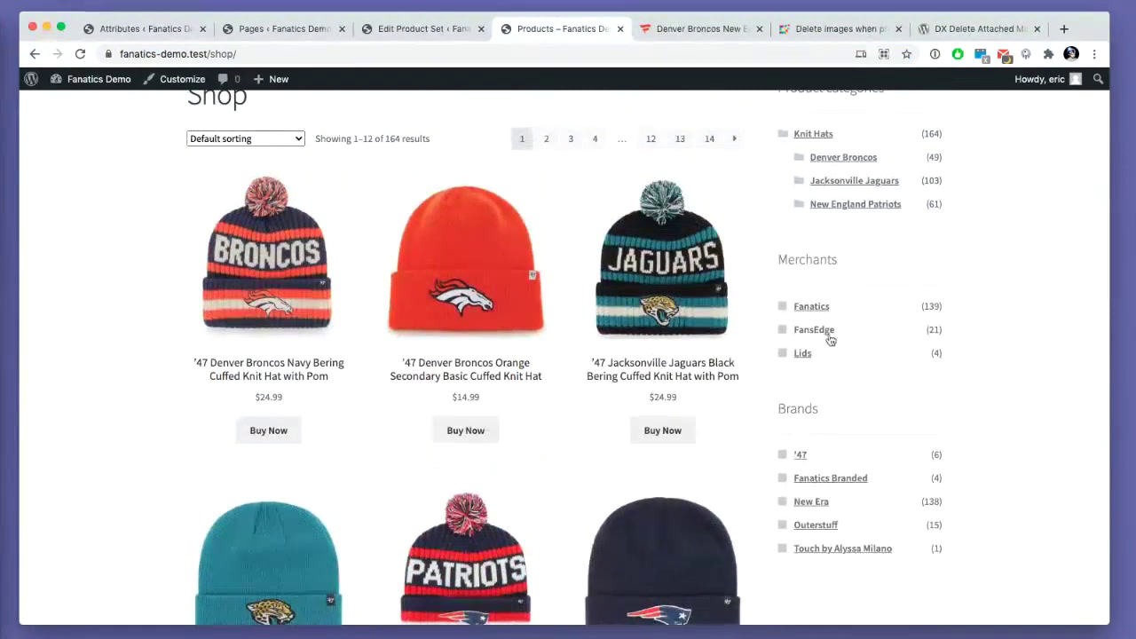
{"action": "scroll", "coordinate": [831, 409], "scroll_direction": "up", "scroll_amount": 2}
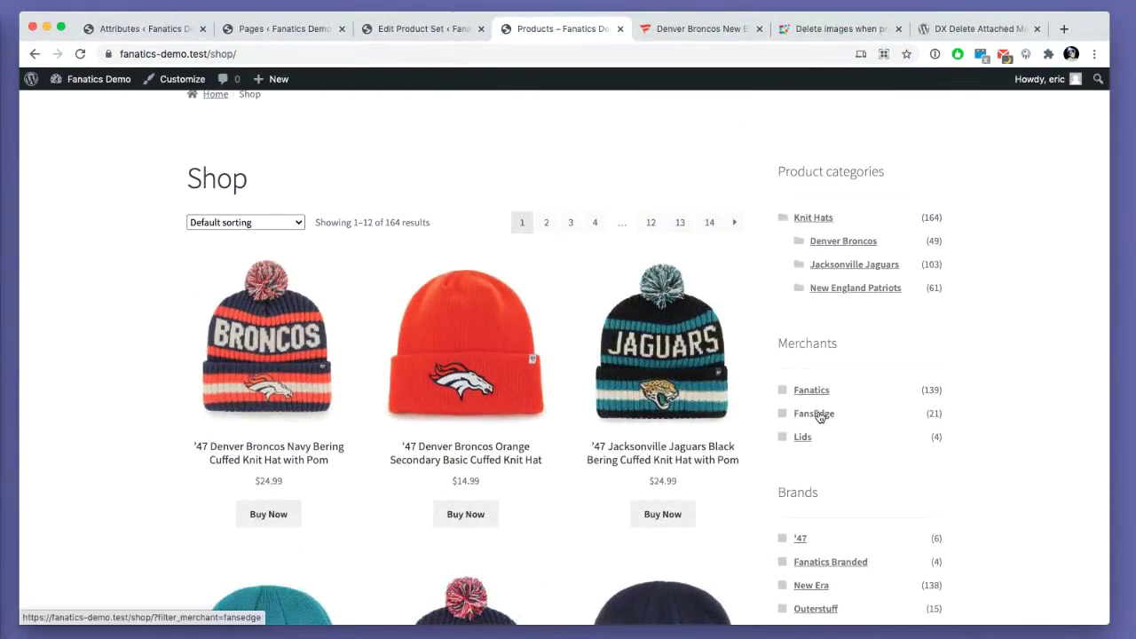
{"action": "left_click", "coordinate": [819, 415]}
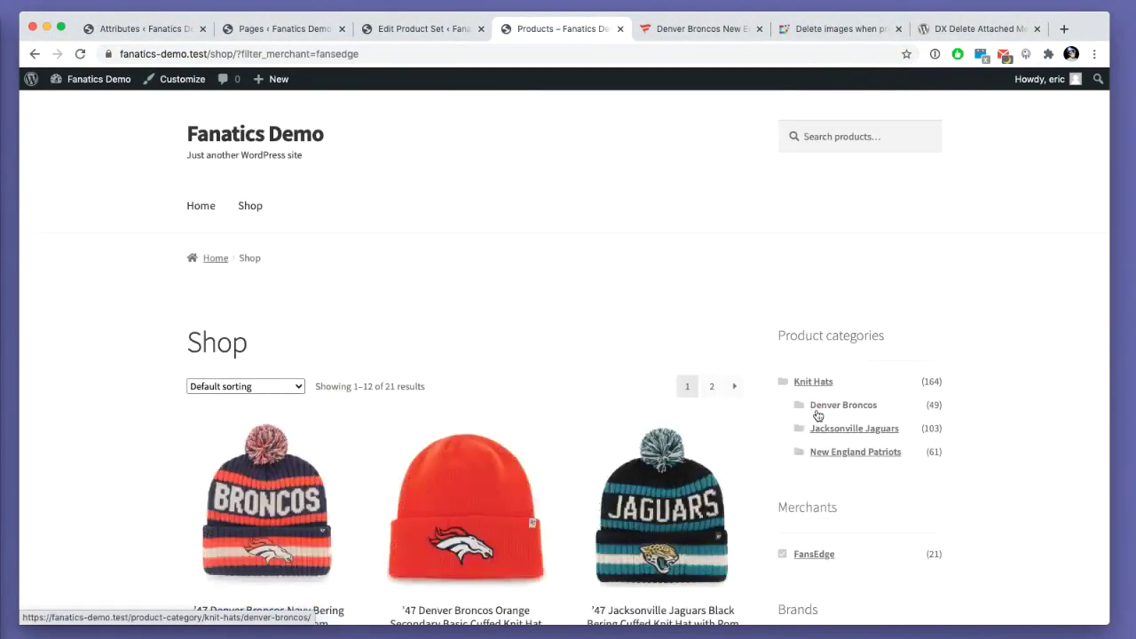
{"action": "scroll", "coordinate": [816, 414], "scroll_direction": "down", "scroll_amount": 4}
{"action": "scroll", "coordinate": [808, 373], "scroll_direction": "up", "scroll_amount": 4}
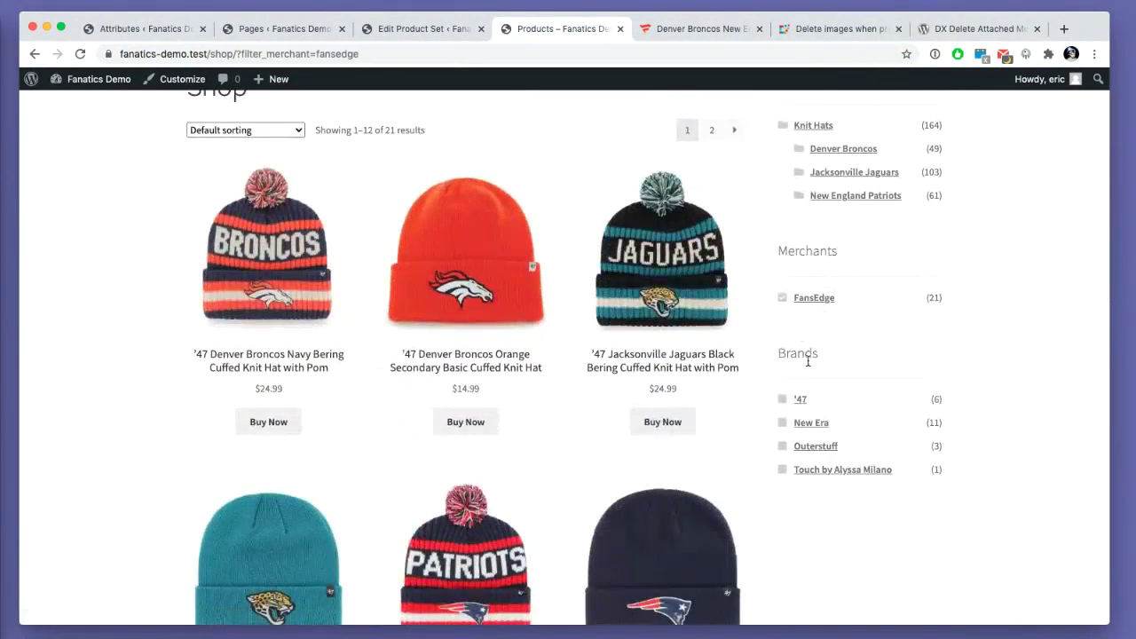
{"action": "left_click", "coordinate": [812, 359]}
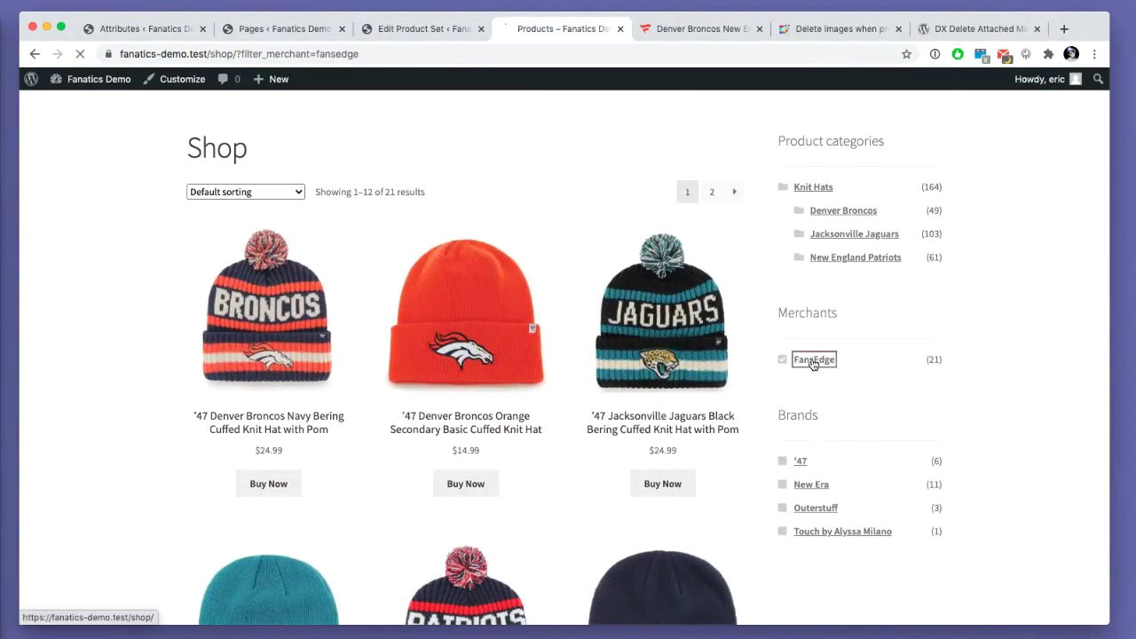
- Filter the shop to the New Era brand, leaving 138 hats
{"action": "scroll", "coordinate": [810, 364], "scroll_direction": "down", "scroll_amount": 3}
{"action": "scroll", "coordinate": [810, 364], "scroll_direction": "down", "scroll_amount": 3}
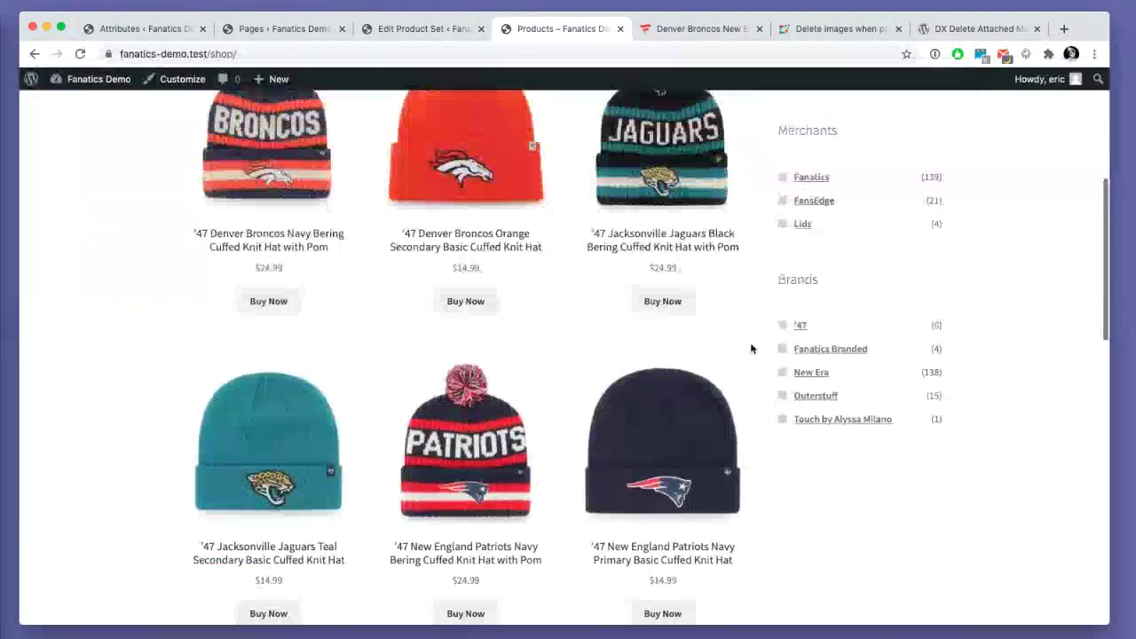
{"action": "left_click", "coordinate": [810, 373]}
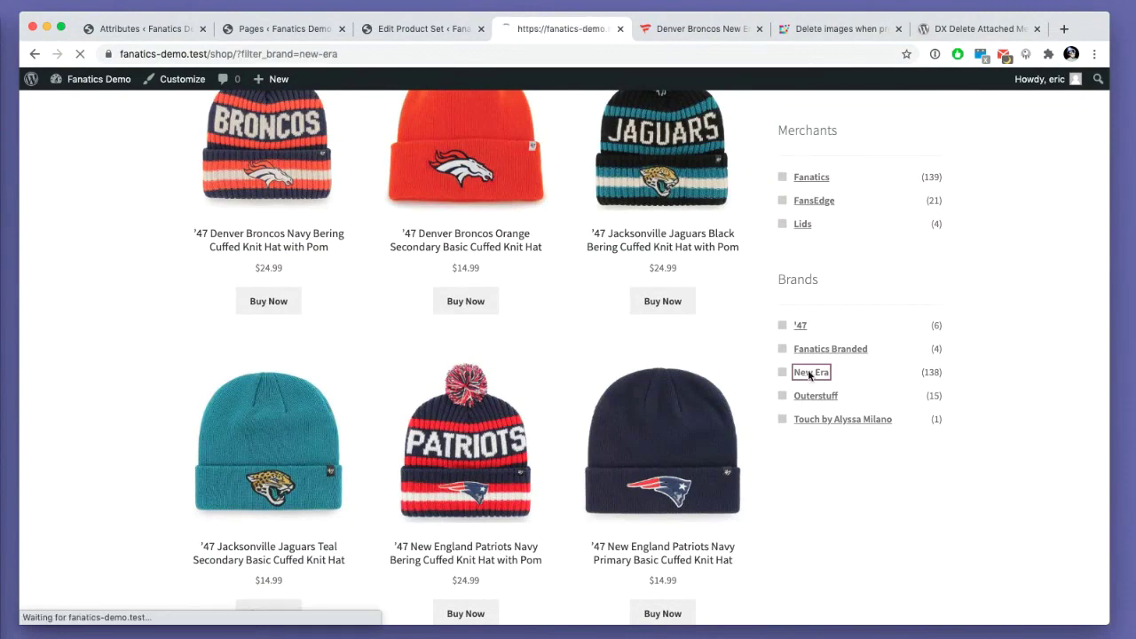
{"action": "scroll", "coordinate": [796, 395], "scroll_direction": "down", "scroll_amount": 3}
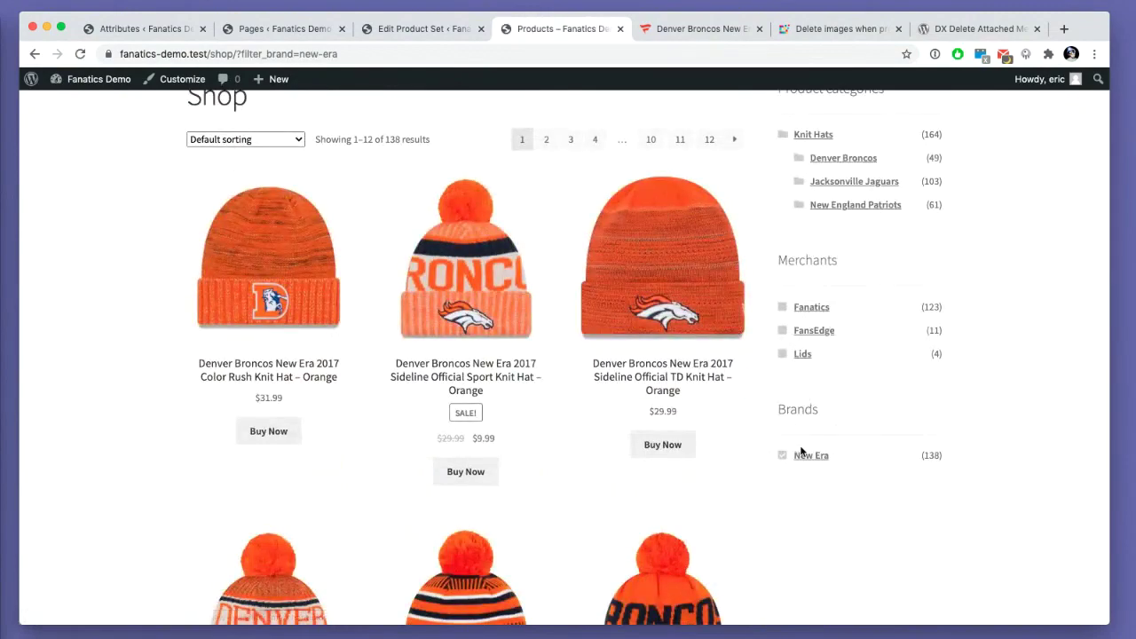